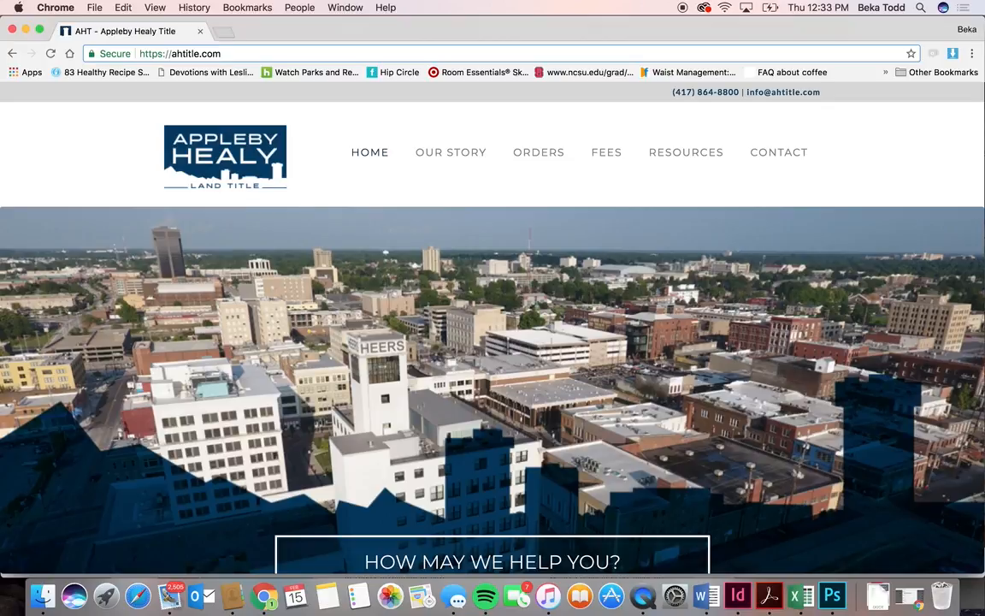
- Go to the site's wp-admin login page and log in with the saved credentials
text(wp-admin)
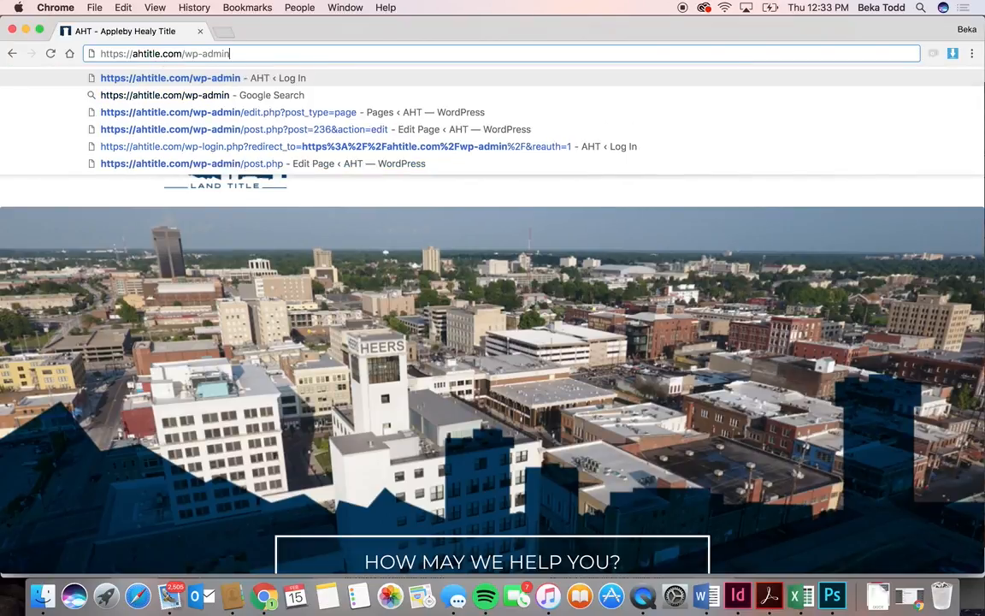
key(Return)
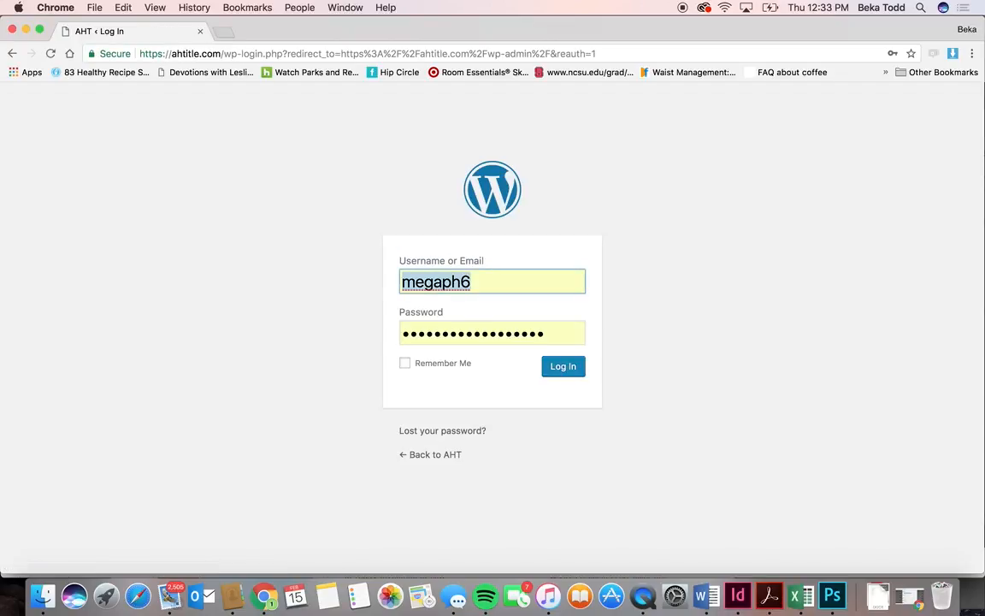
click(563, 376)
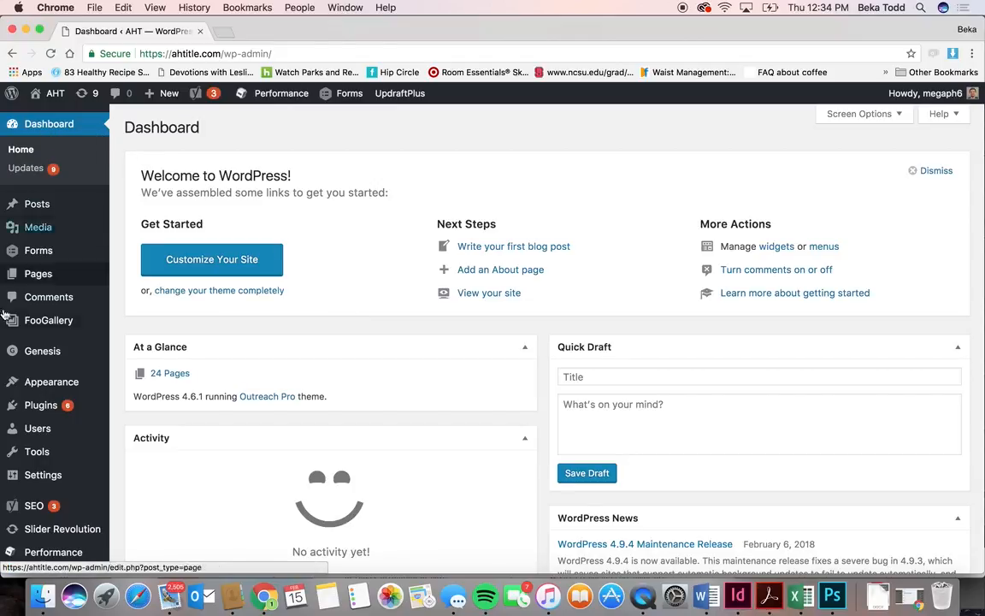
- Look through the dashboard's admin sections and open the WordPress Updates page
scroll(12, 509, down, 5)
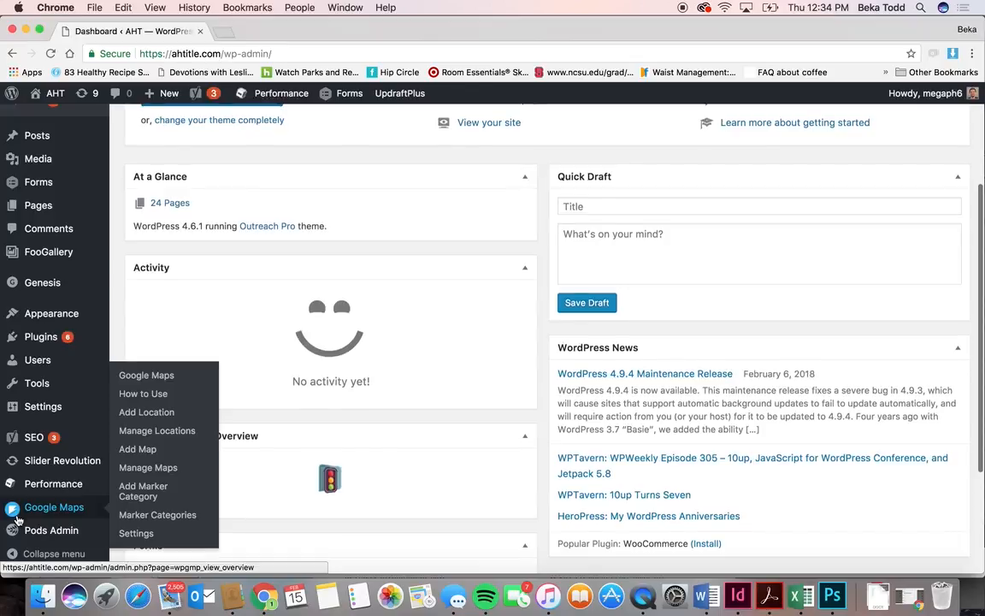
scroll(640, 347, down, 3)
scroll(638, 346, up, 8)
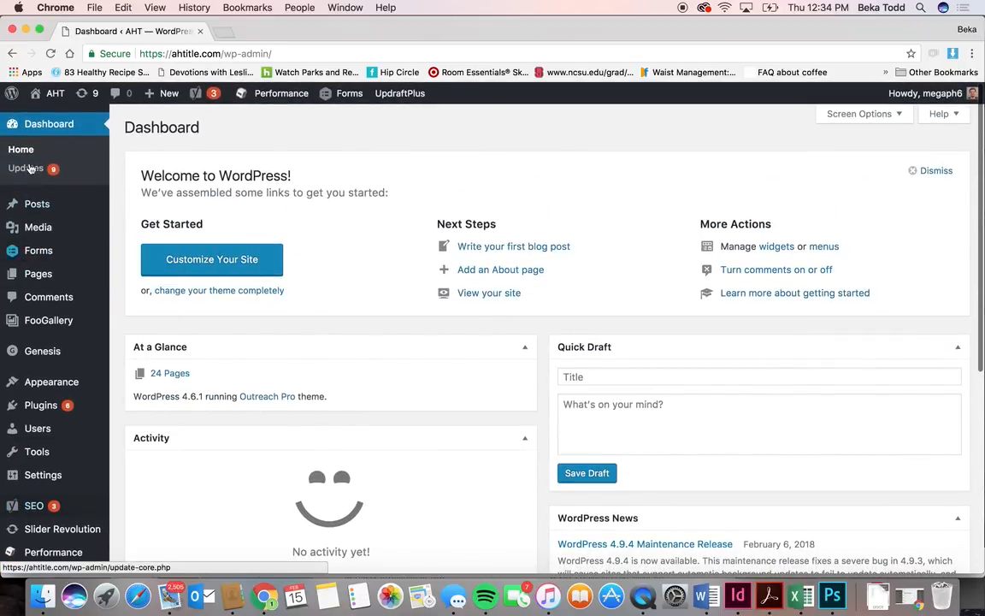
mouse_move(5, 406)
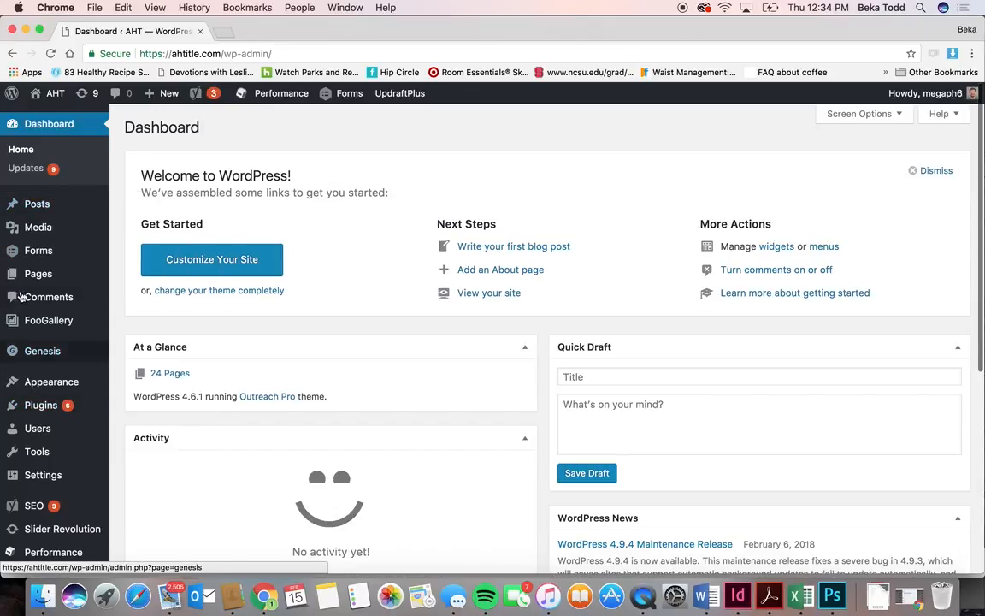
click(24, 168)
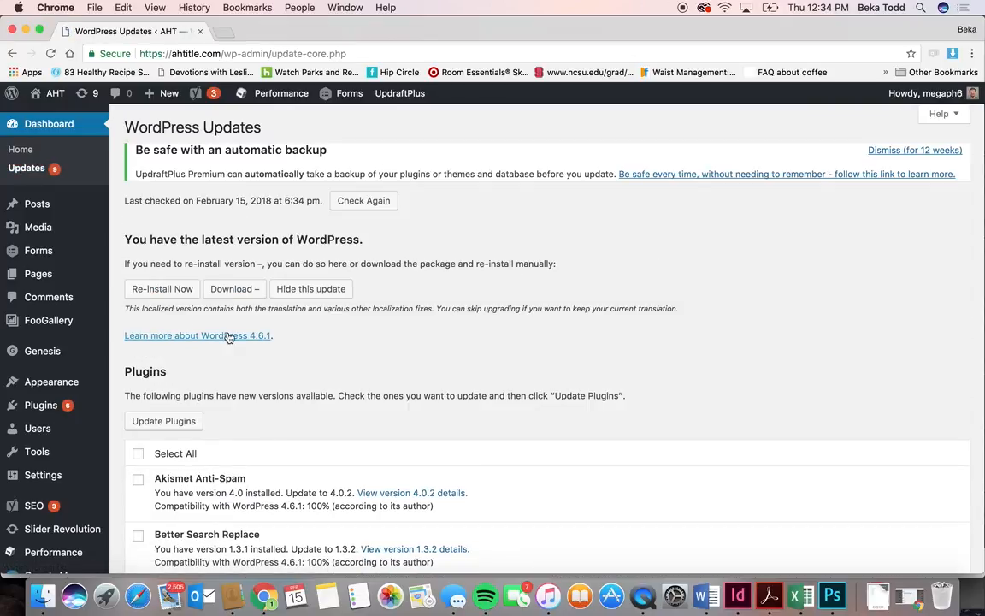
- Select all plugins offered for update and review the plugin and theme update lists
scroll(229, 338, down, 5)
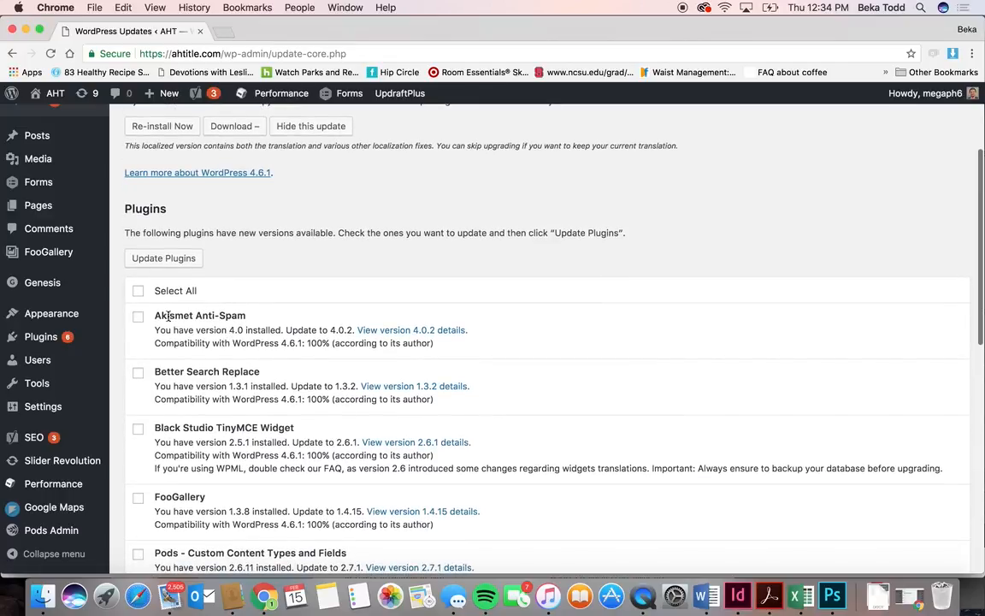
click(139, 291)
scroll(246, 221, down, 4)
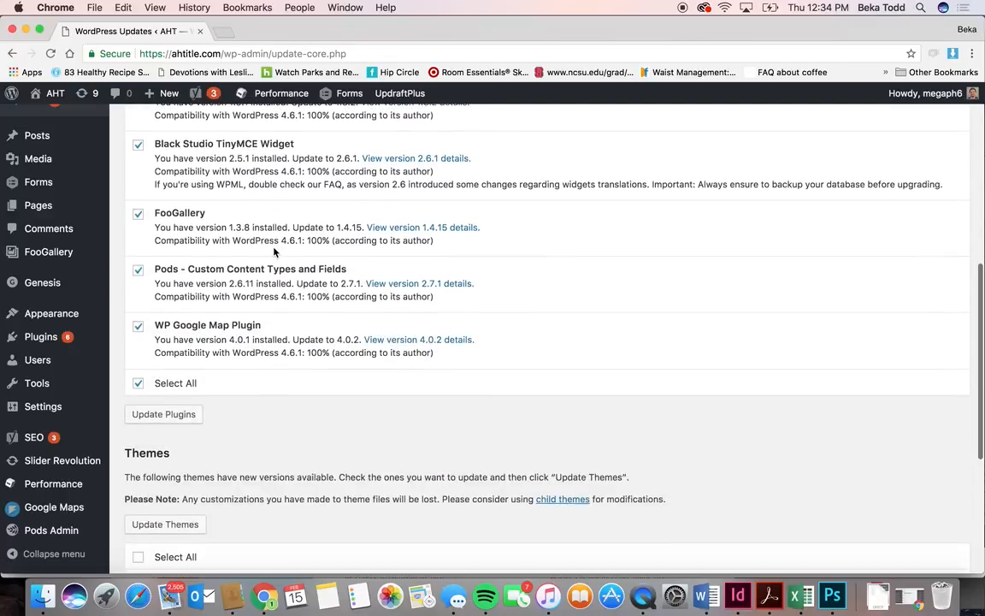
scroll(274, 252, up, 5)
scroll(274, 252, down, 10)
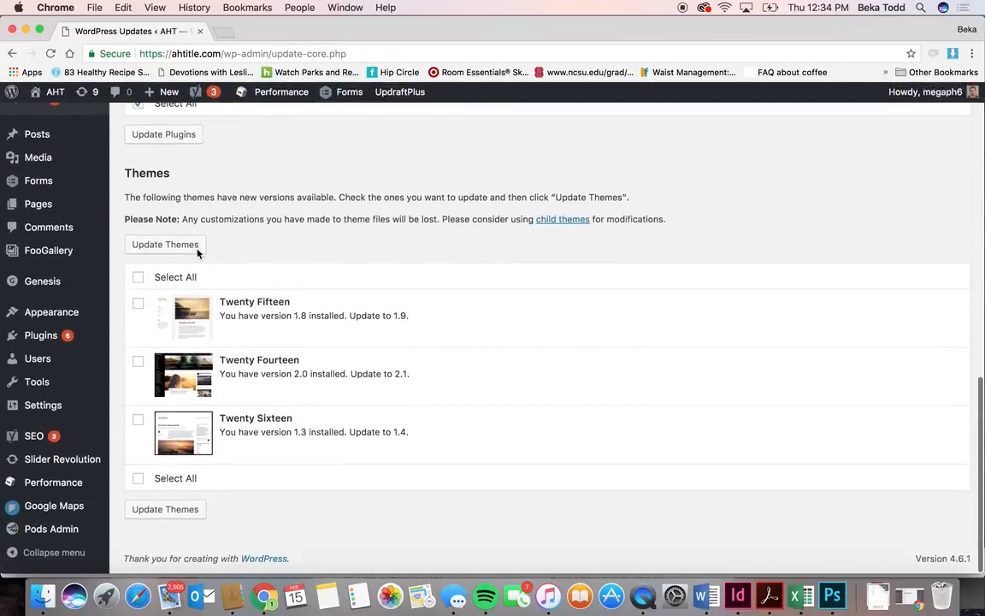
scroll(493, 245, up, 10)
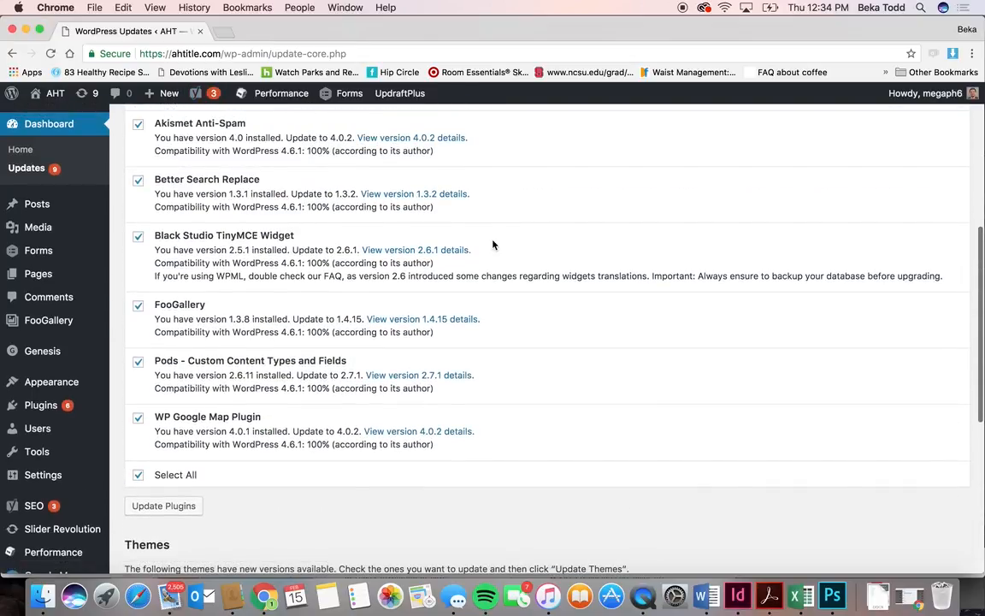
scroll(488, 204, up, 5)
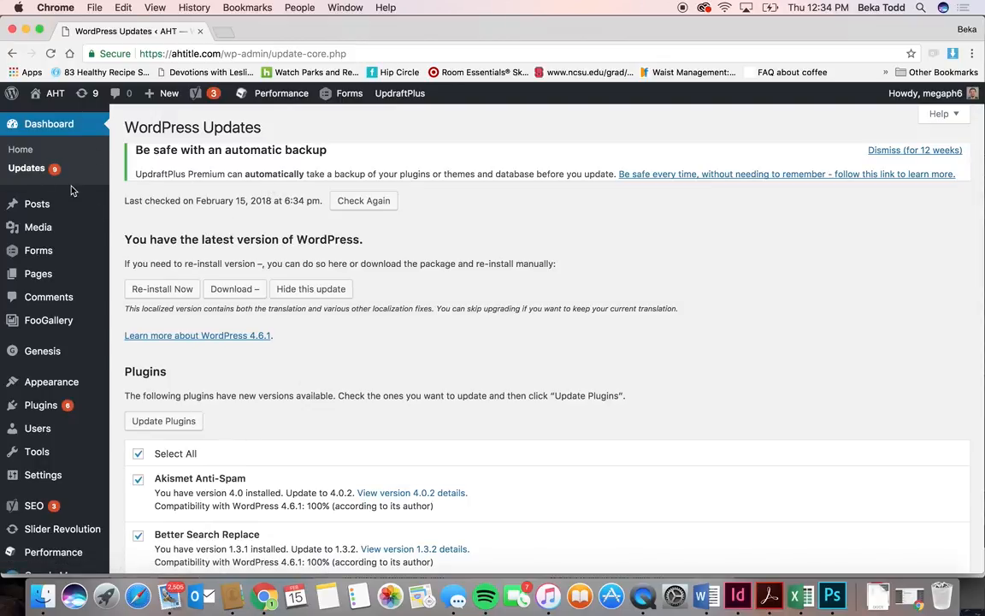
- View the posts list, then look over the Media Library's files and its upload page for new media
click(45, 203)
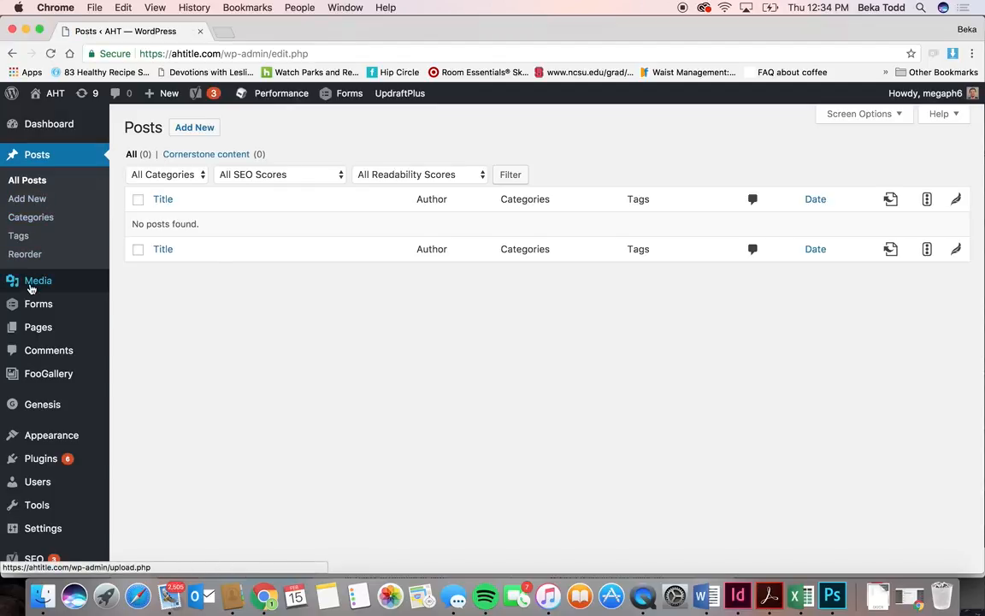
click(31, 287)
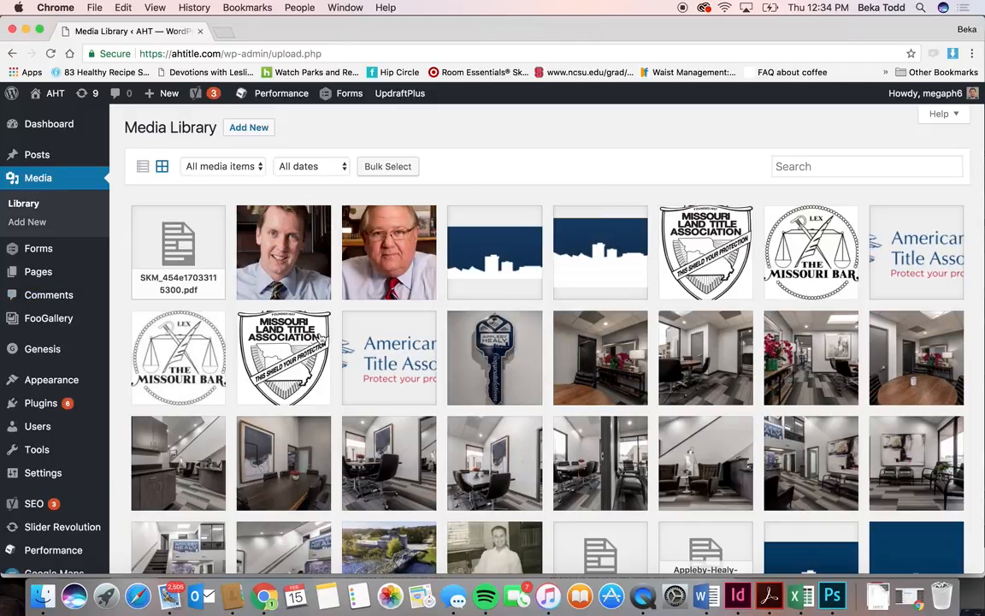
scroll(468, 332, down, 4)
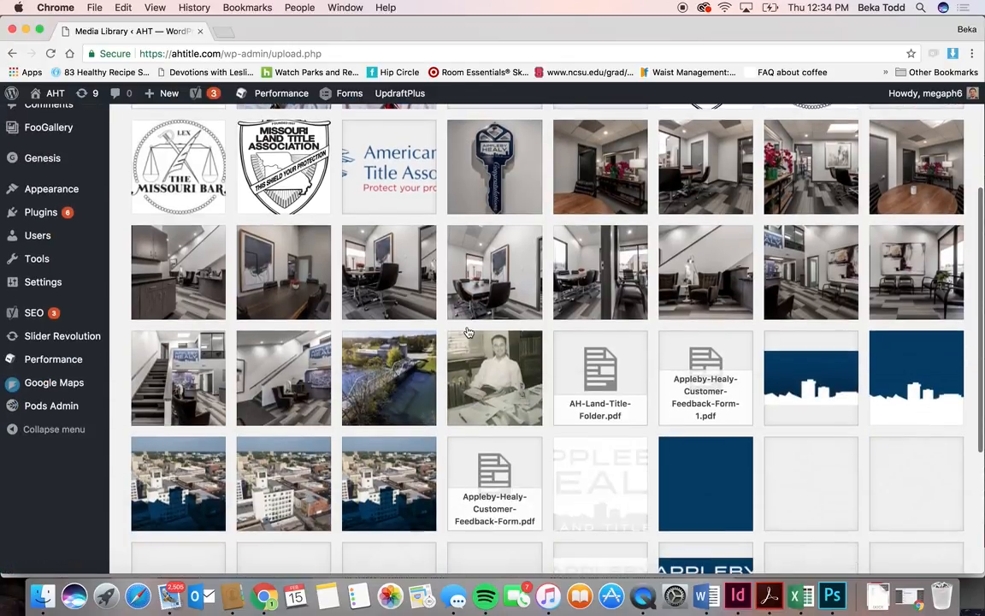
scroll(469, 332, down, 5)
scroll(468, 332, up, 10)
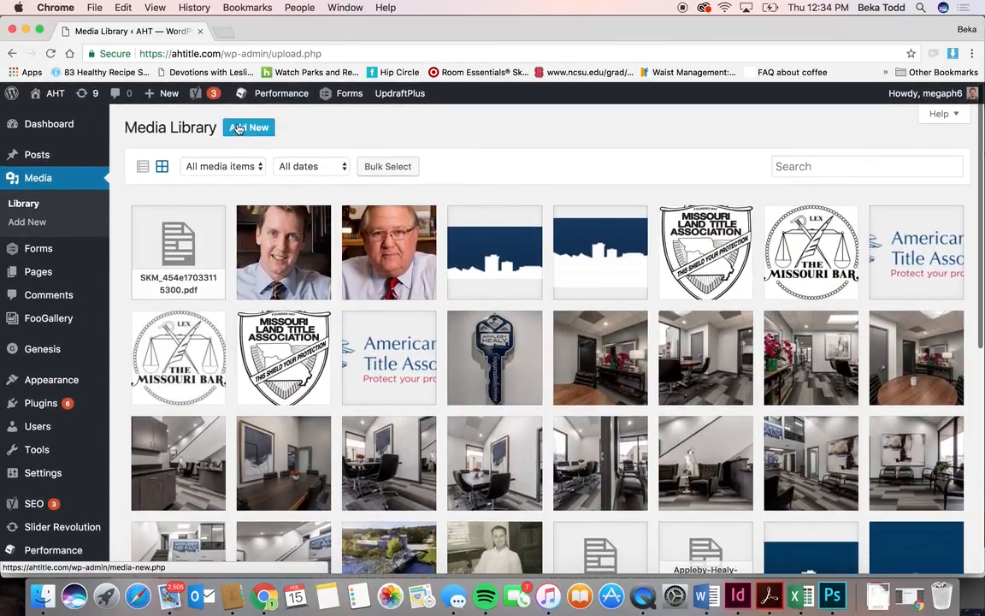
click(21, 221)
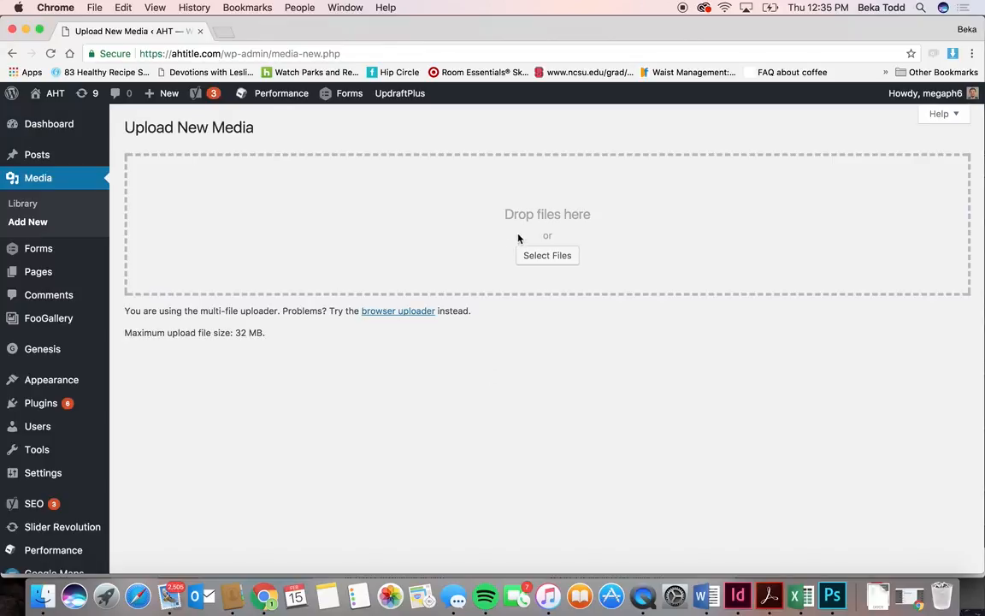
click(24, 205)
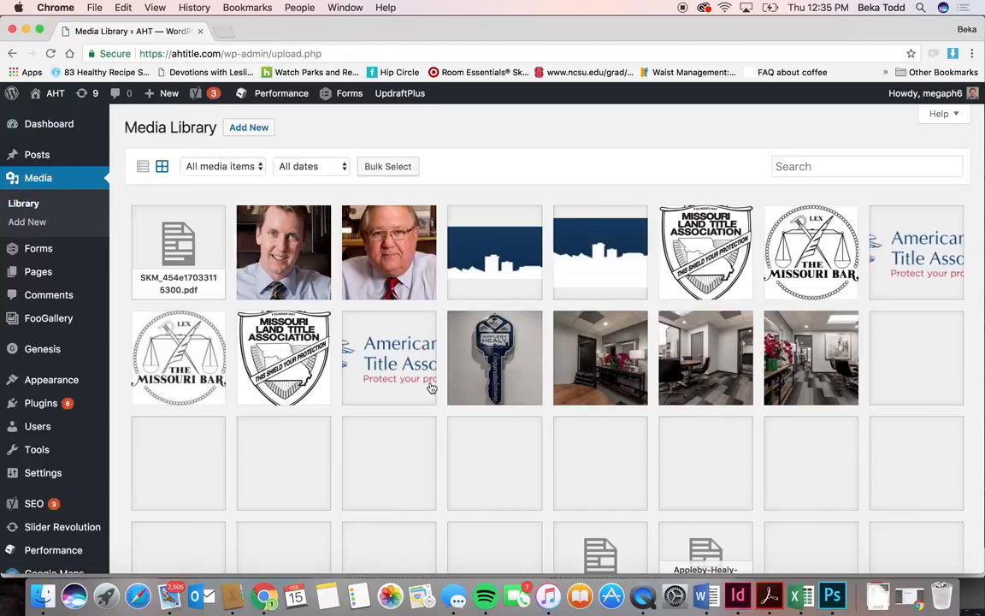
- Open the 1031 Exchange Orders form for editing and examine its fields and page breaks from start to end
click(56, 256)
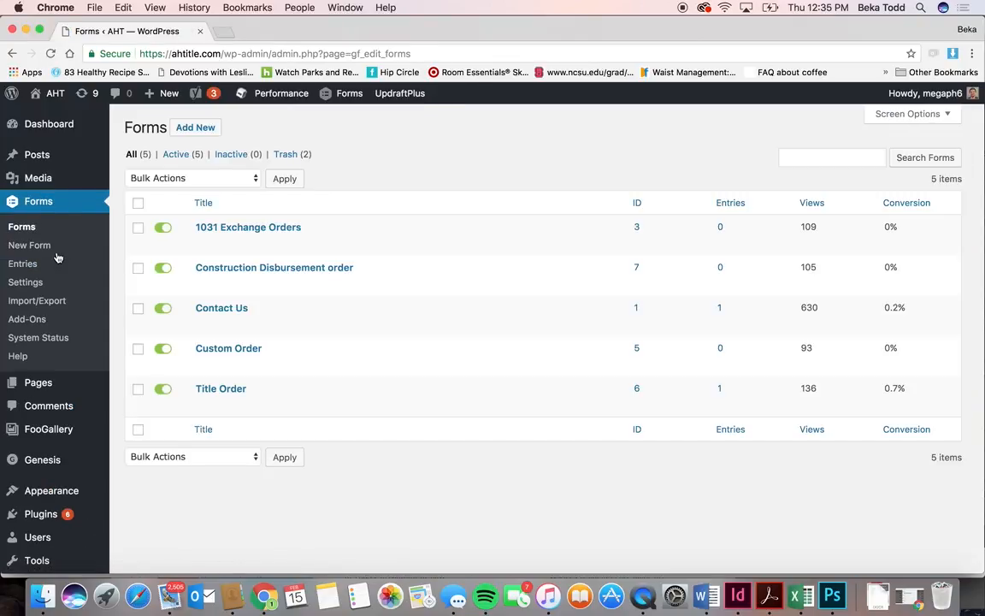
click(227, 229)
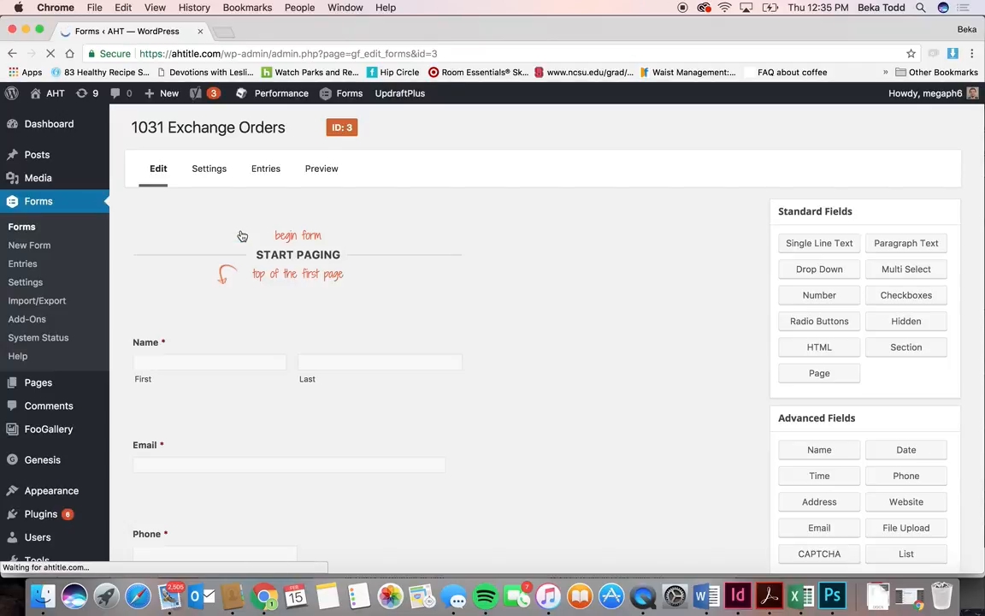
scroll(589, 440, down, 10)
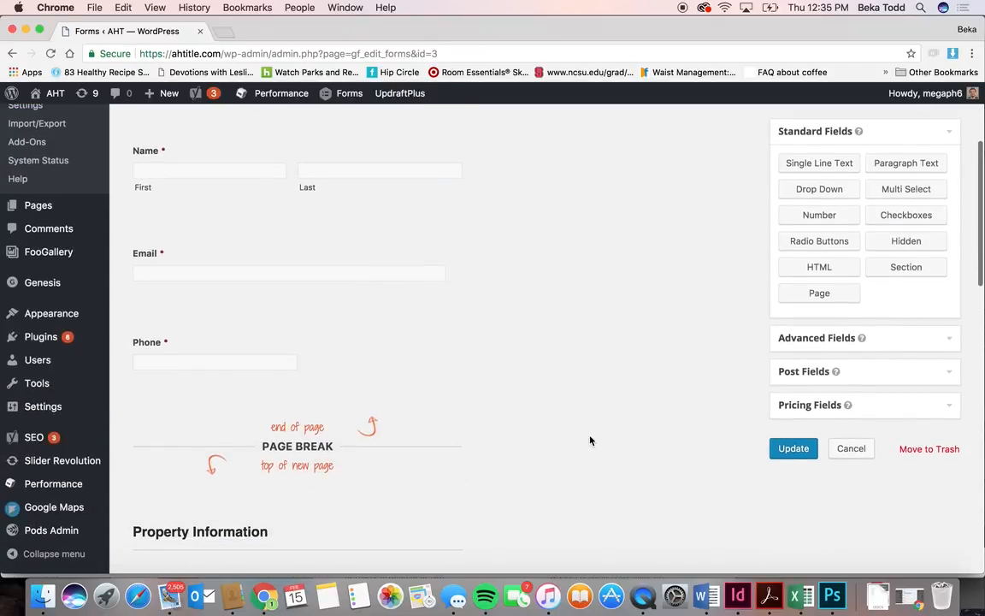
scroll(590, 440, down, 5)
scroll(589, 441, up, 10)
scroll(589, 440, up, 8)
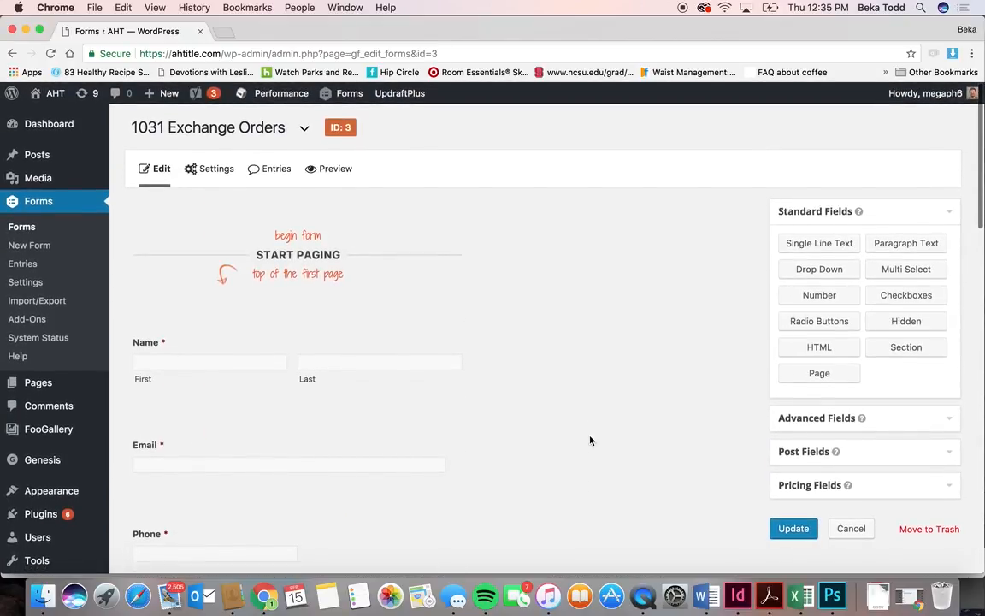
scroll(589, 441, down, 10)
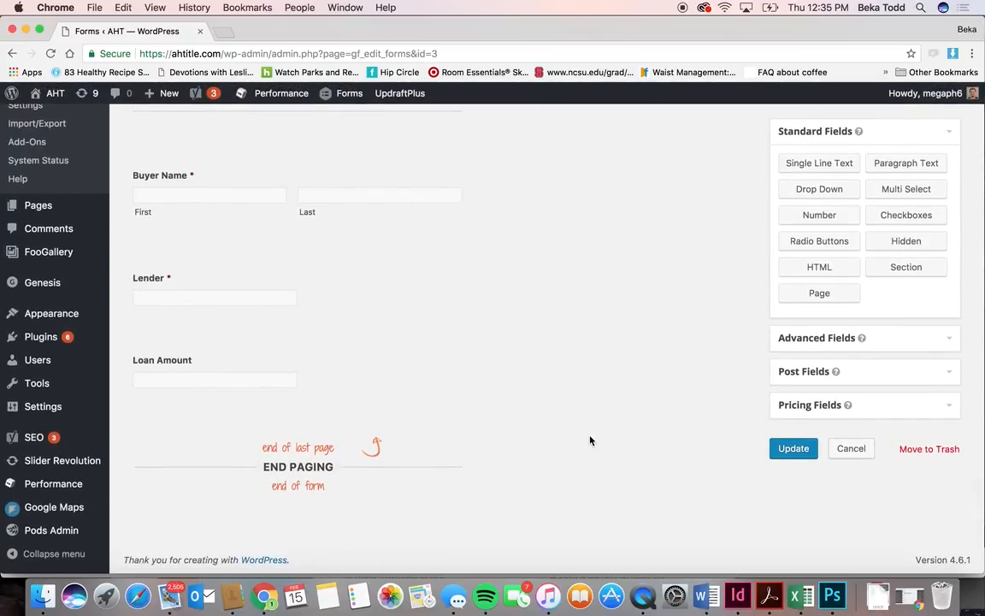
scroll(589, 440, up, 10)
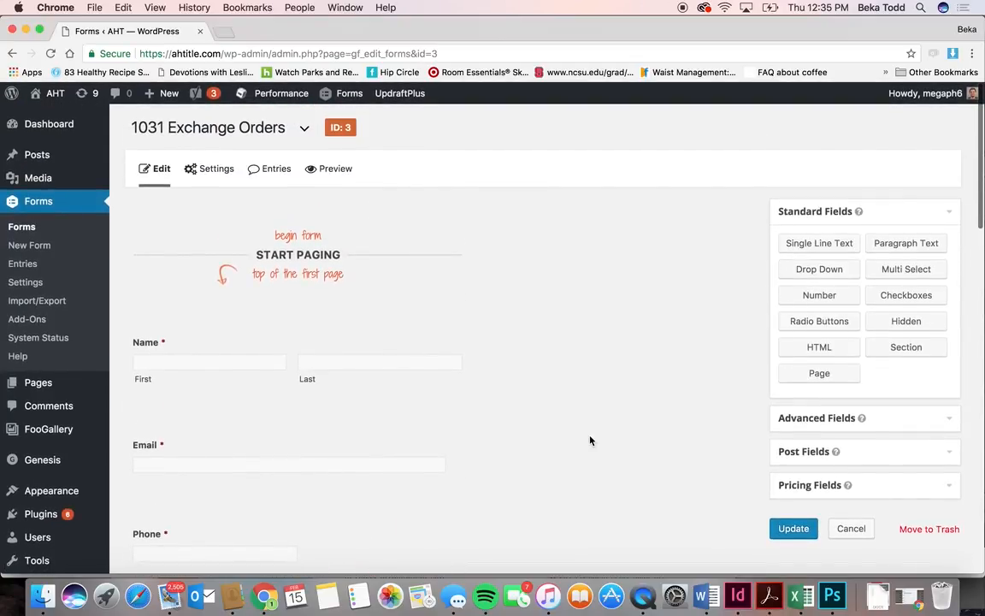
scroll(589, 440, down, 2)
scroll(589, 440, down, 2)
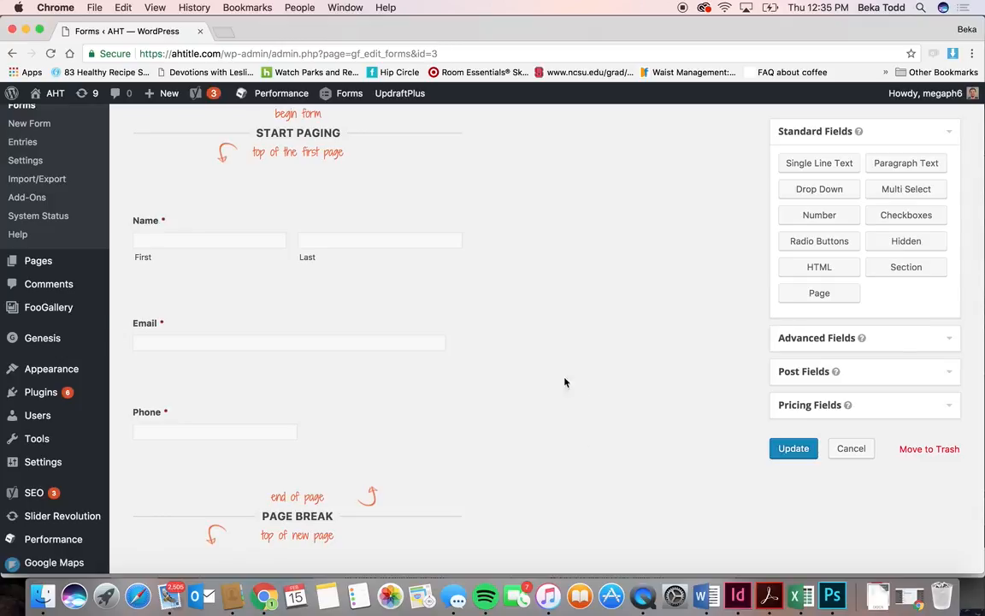
scroll(534, 345, up, 3)
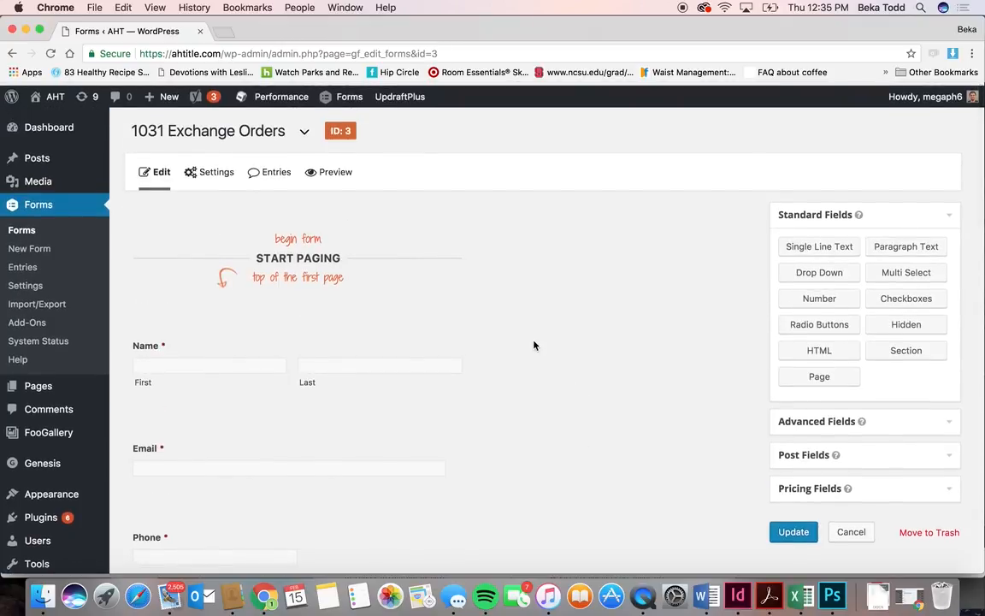
- Preview the 1031 Exchange Orders form in a new browser tab and try to advance with its required fields empty
right_click(332, 169)
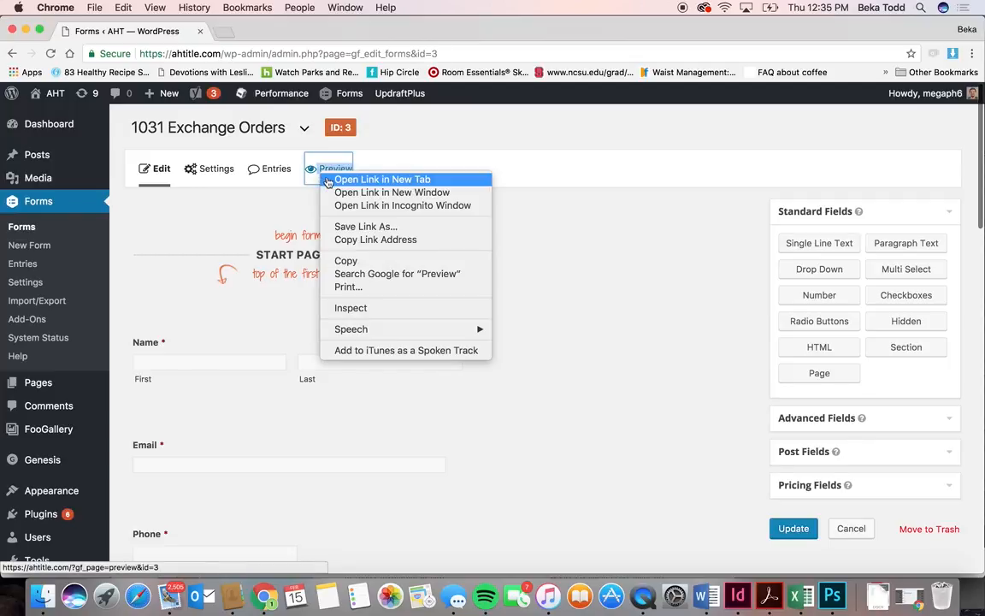
click(380, 182)
click(230, 34)
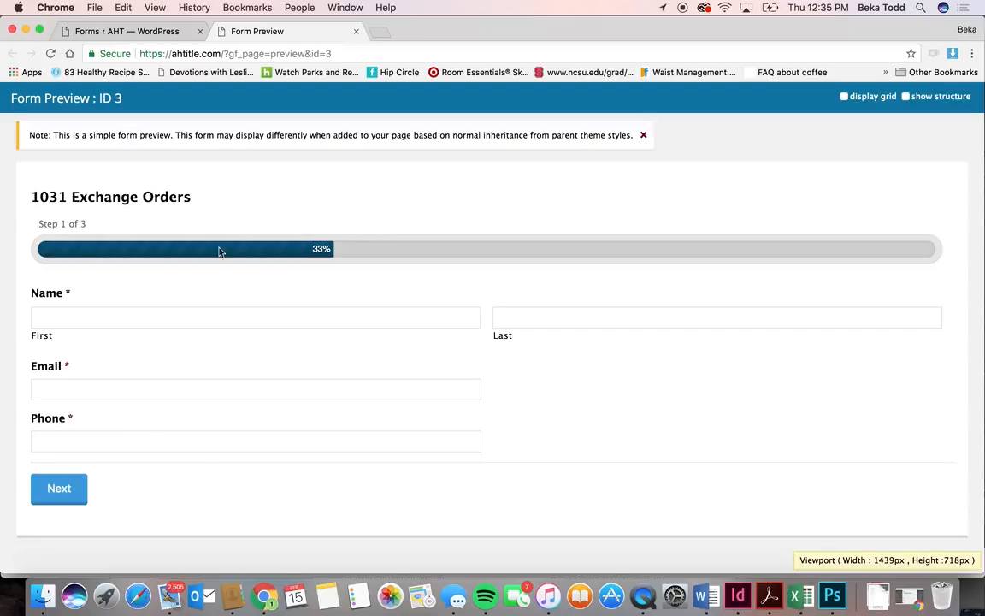
click(59, 497)
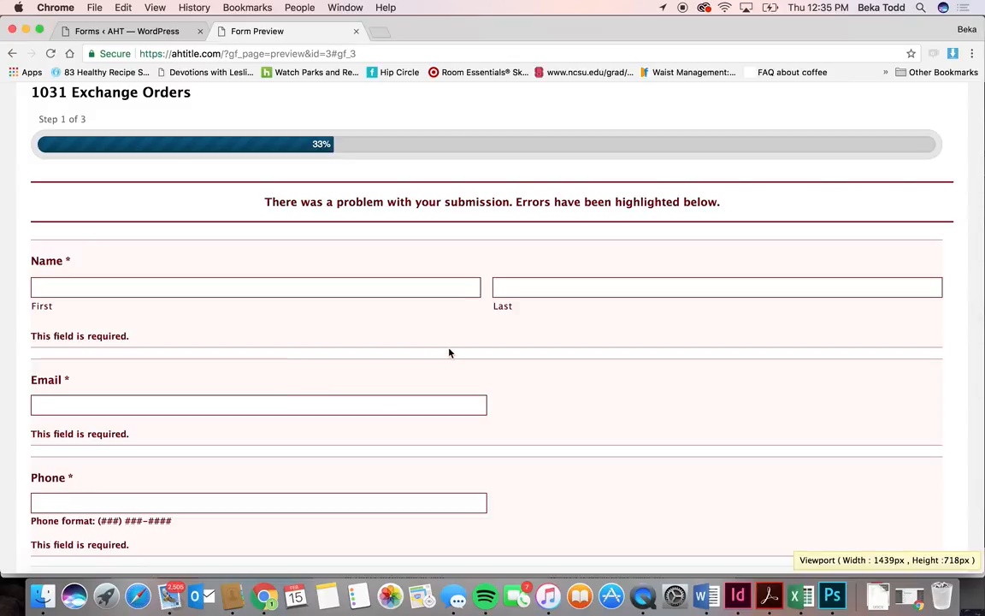
scroll(373, 320, down, 2)
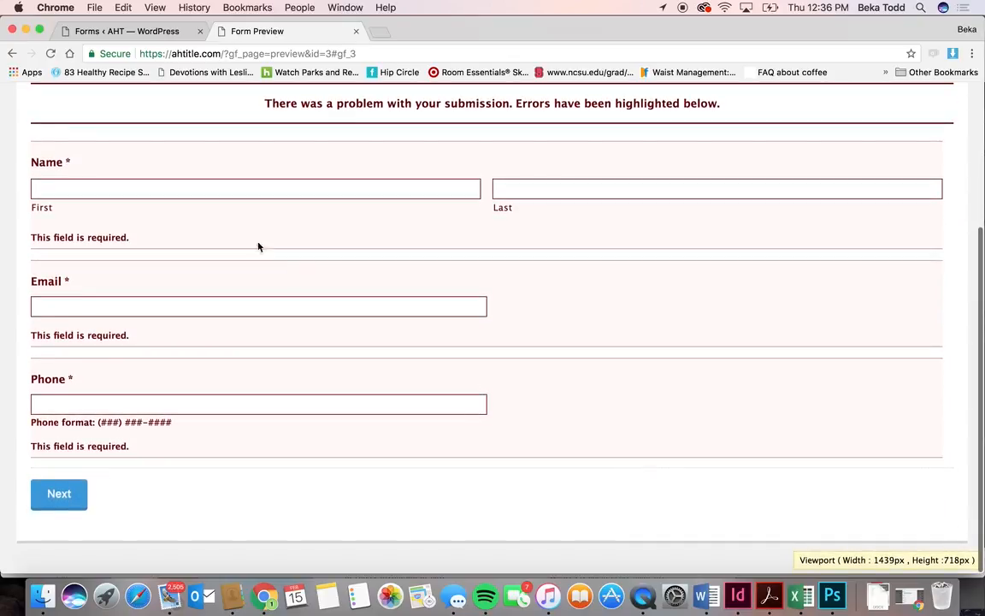
- Return to the form editor and examine the Property Information and Buyer/Borrower Information pages through the end of the form
click(132, 33)
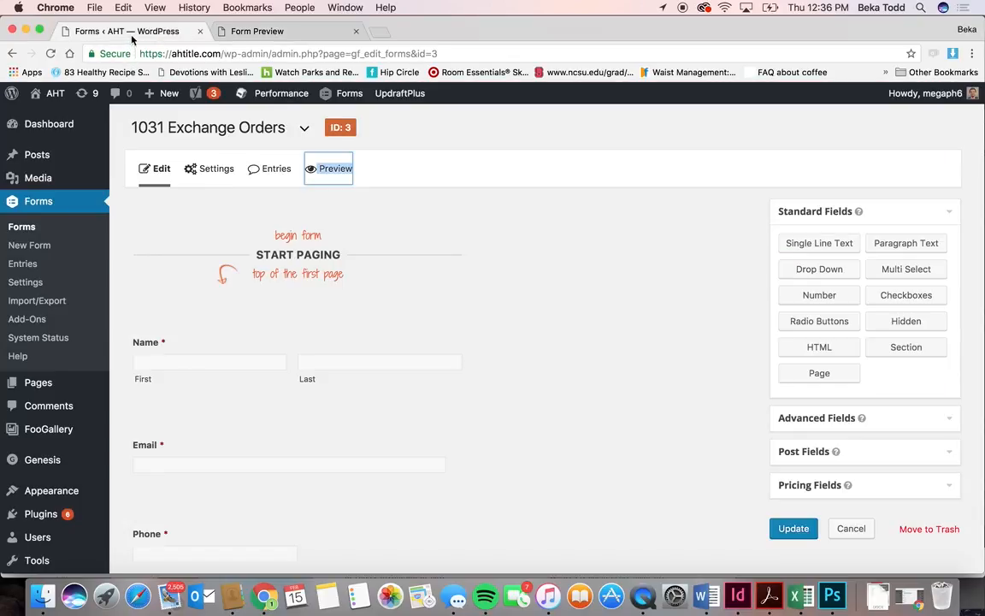
scroll(285, 355, down, 10)
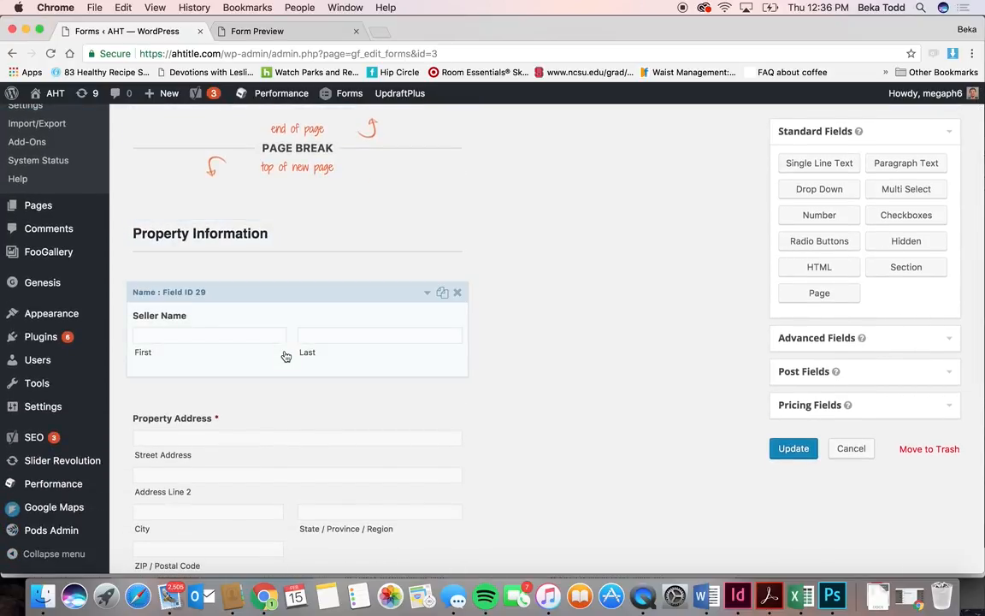
scroll(285, 356, down, 6)
scroll(285, 356, down, 5)
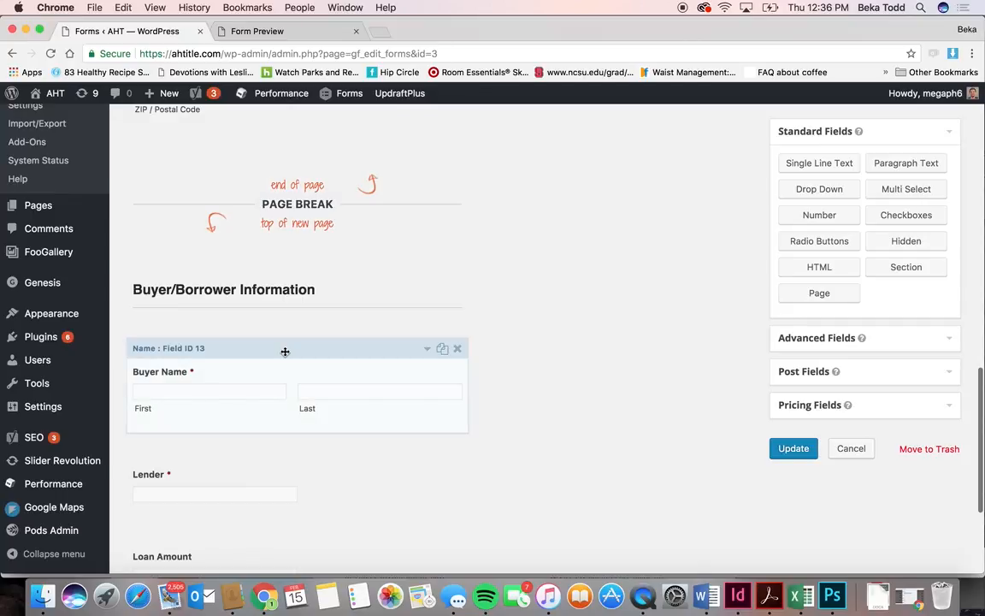
scroll(284, 356, down, 3)
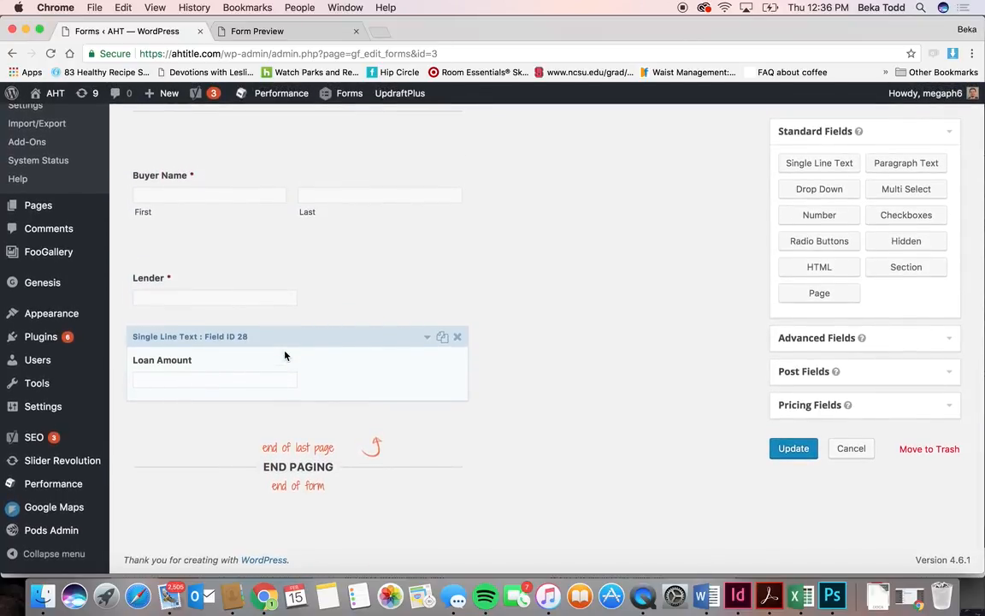
scroll(285, 356, up, 15)
scroll(285, 356, down, 1)
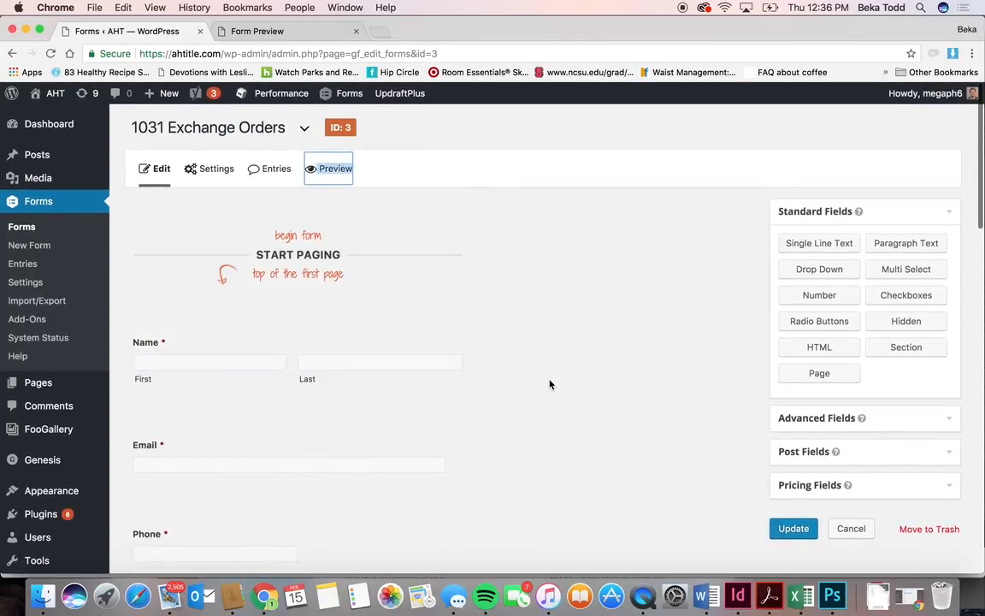
- Look over the Advanced Fields types, then inspect the first-page Name field's label and compare it with the Seller Name field
click(921, 430)
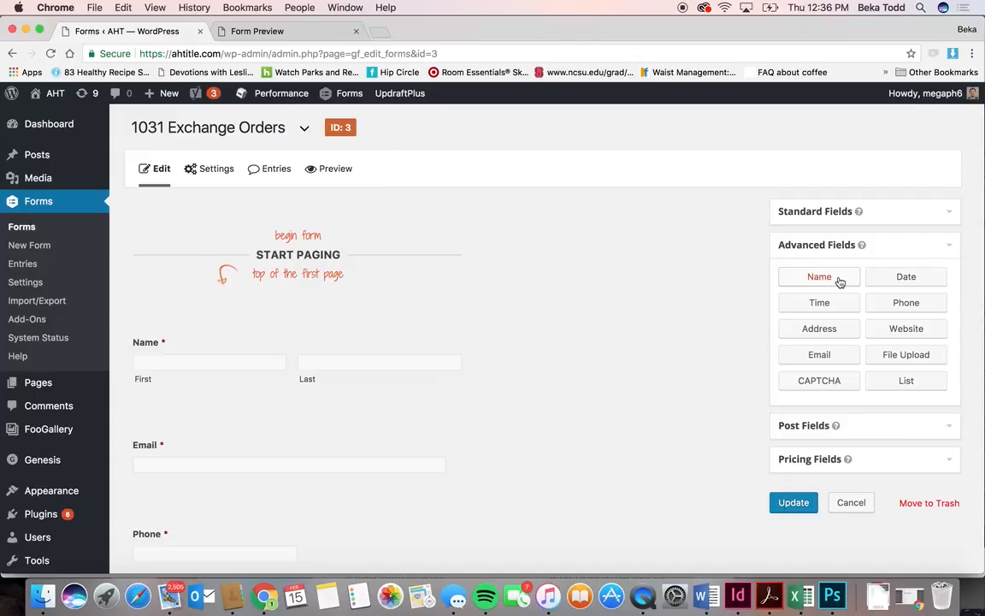
click(287, 346)
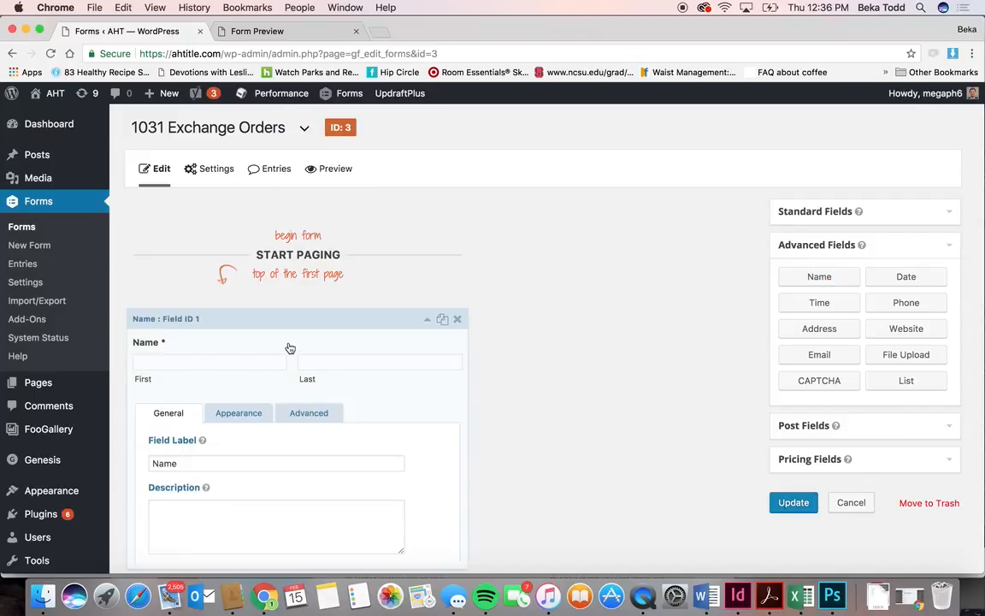
scroll(299, 374, down, 2)
double_click(168, 370)
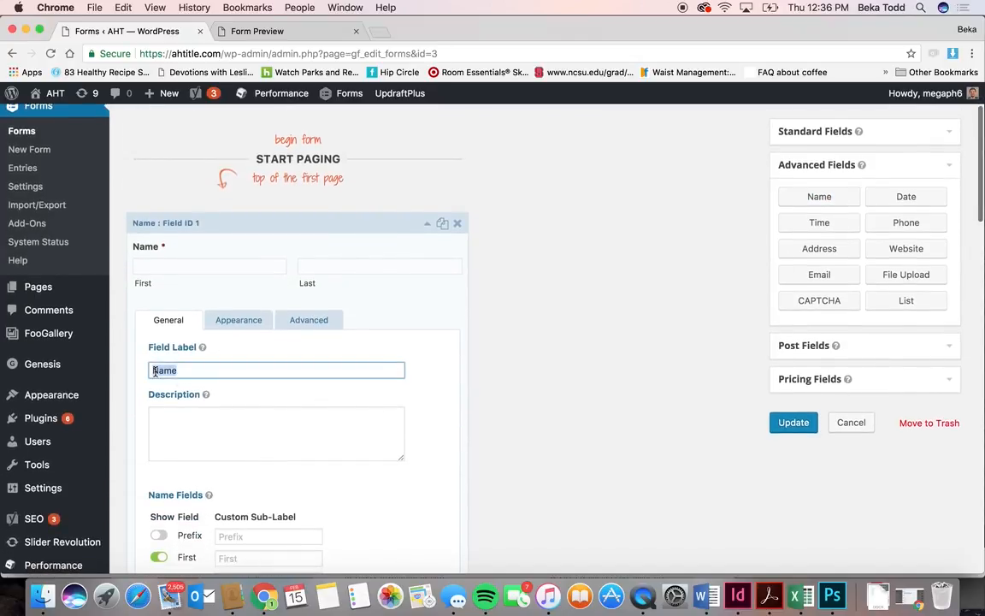
click(299, 226)
scroll(278, 372, down, 5)
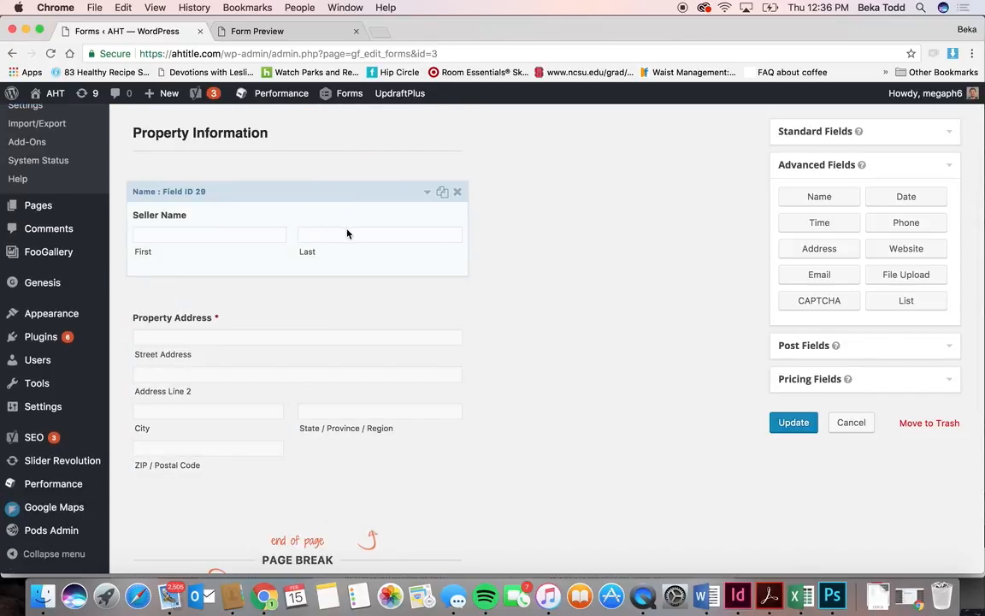
scroll(347, 233, up, 5)
scroll(347, 234, down, 4)
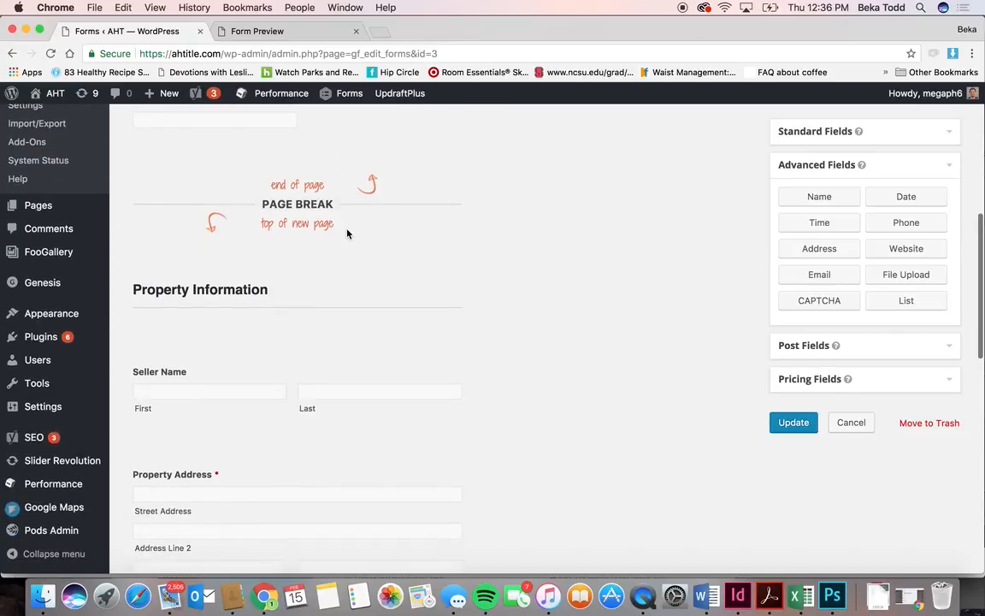
scroll(347, 234, up, 10)
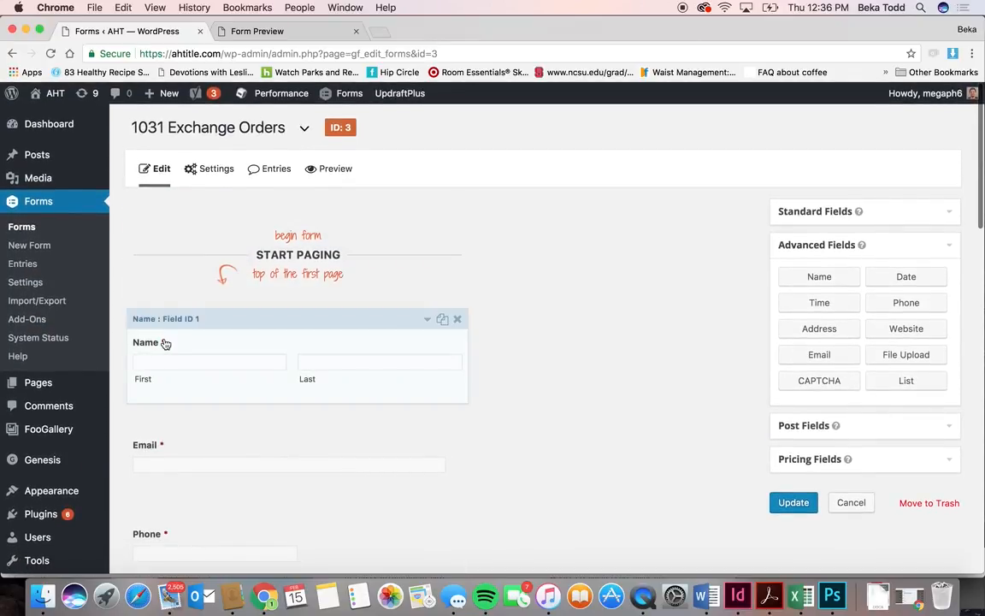
- Open the first-page Name field's general settings and review its name parts and Required rule
click(165, 345)
scroll(171, 344, down, 4)
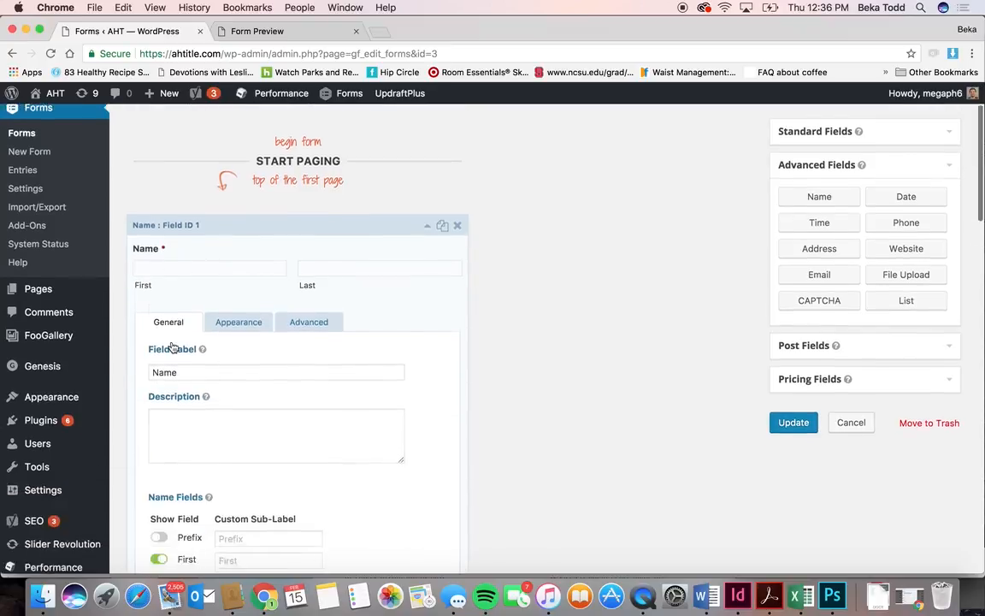
scroll(172, 343, down, 2)
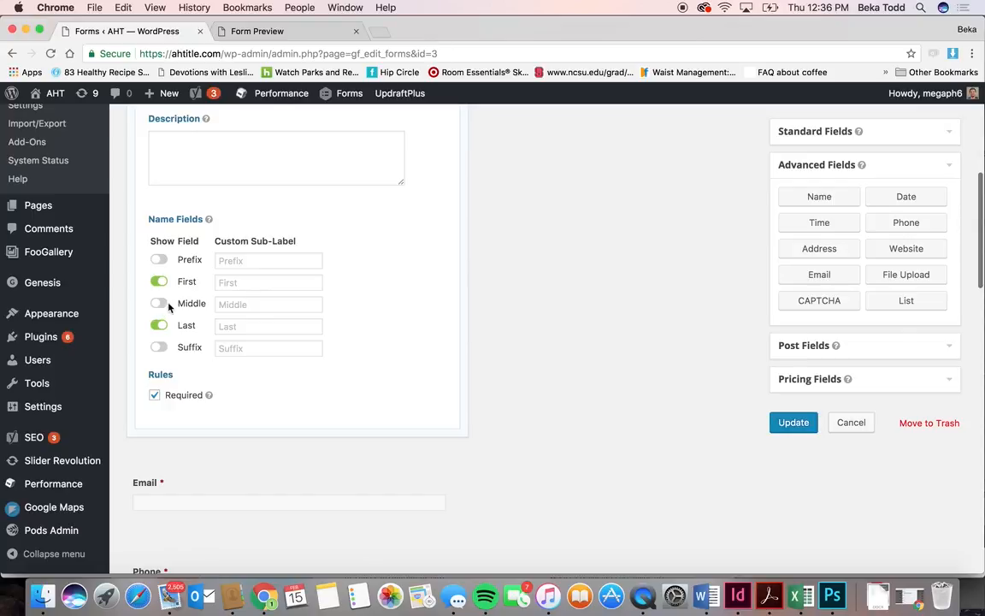
scroll(236, 407, down, 3)
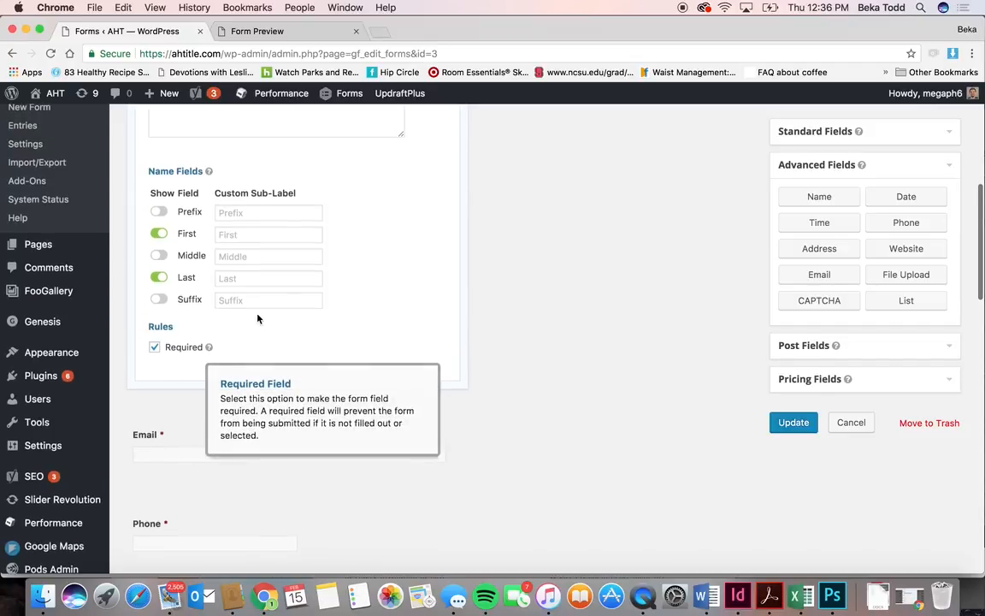
scroll(257, 318, up, 2)
scroll(257, 318, down, 3)
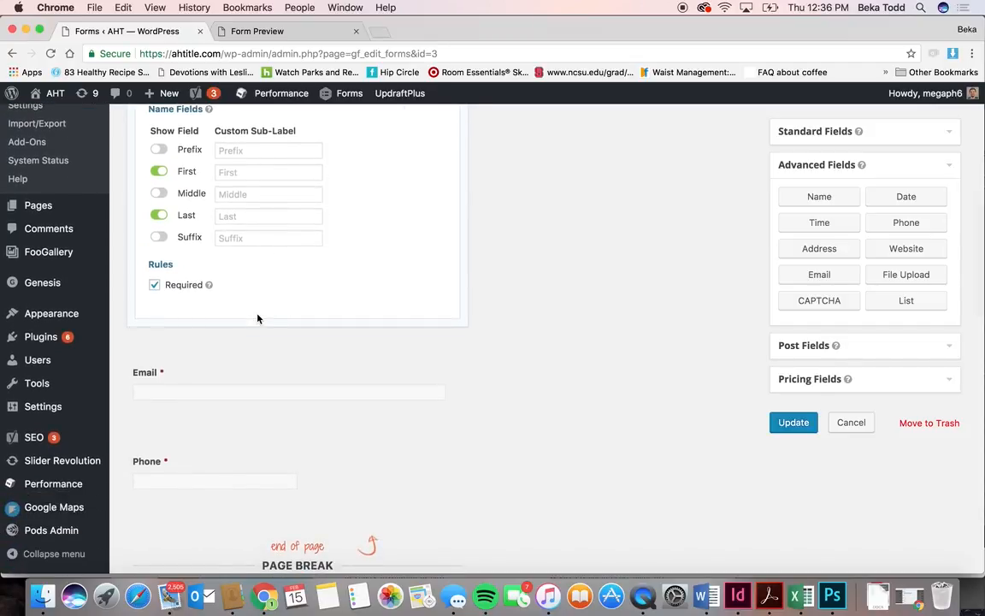
- Review the Loan Amount field's settings at the end of the form and the available Standard Fields types
scroll(257, 318, down, 10)
scroll(258, 318, down, 6)
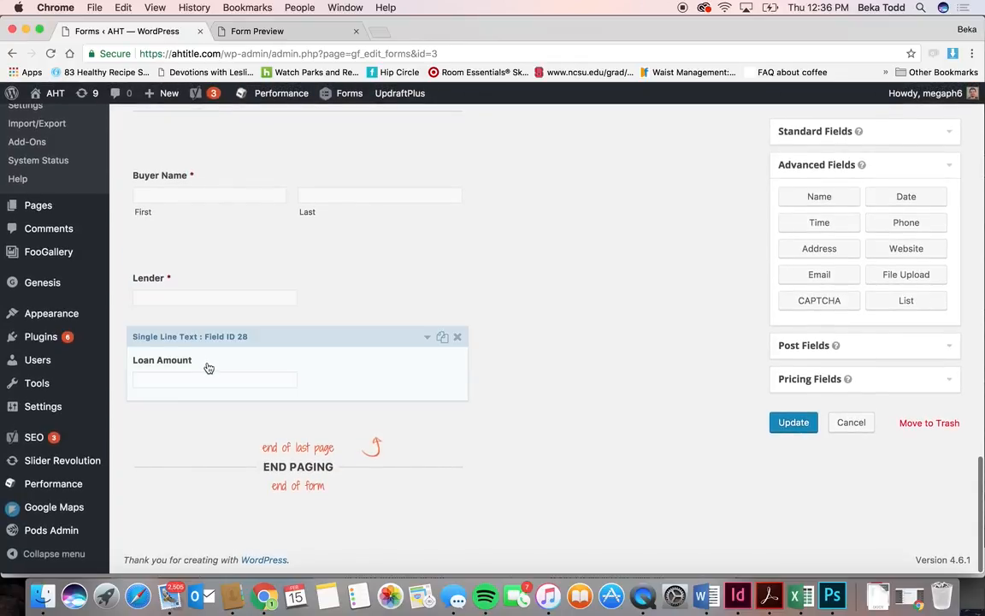
click(342, 370)
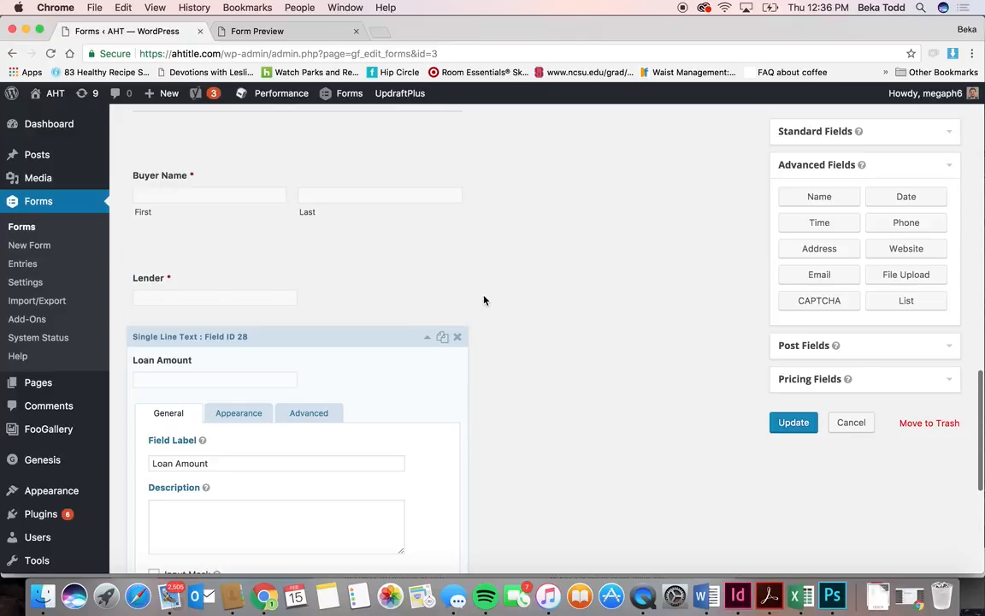
click(904, 135)
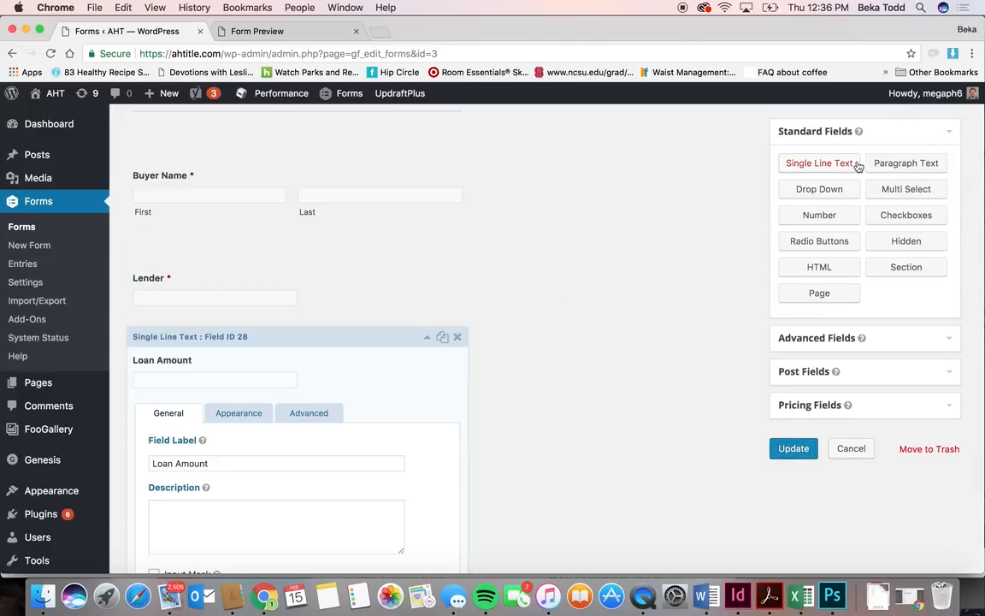
click(373, 342)
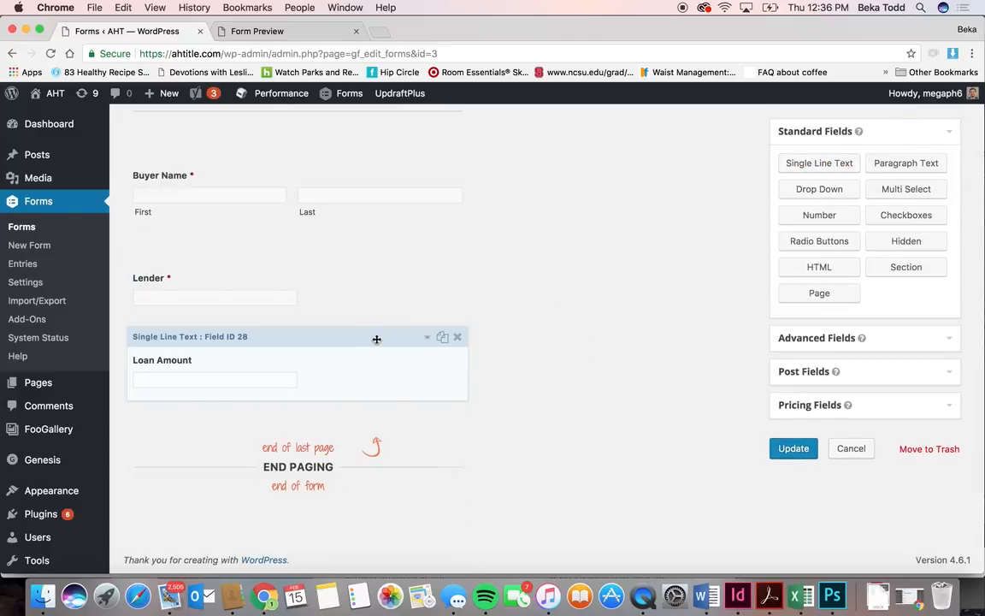
- Add a Single Line Text field after Loan Amount and mark it as required
click(837, 163)
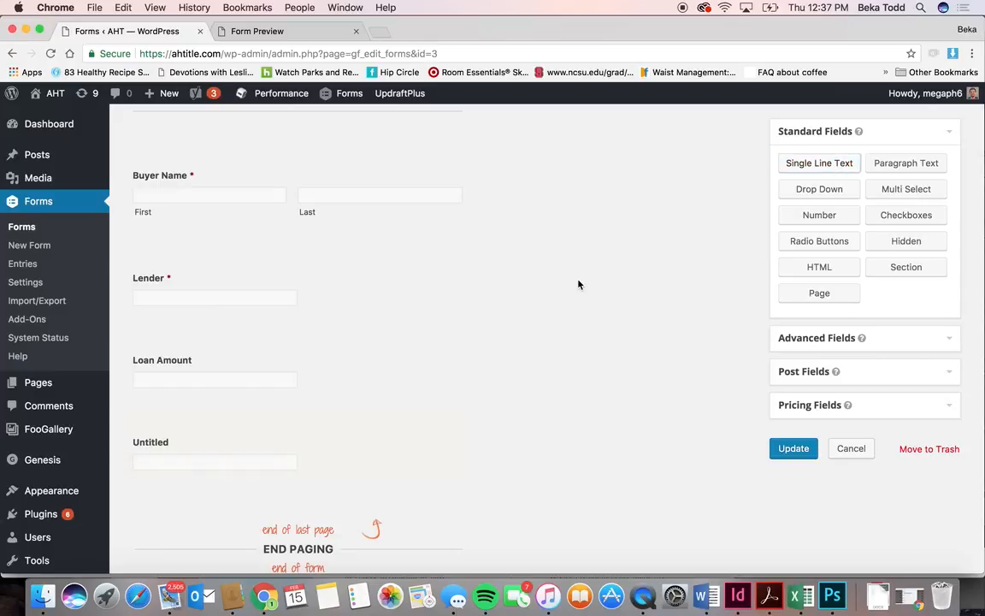
scroll(578, 283, down, 2)
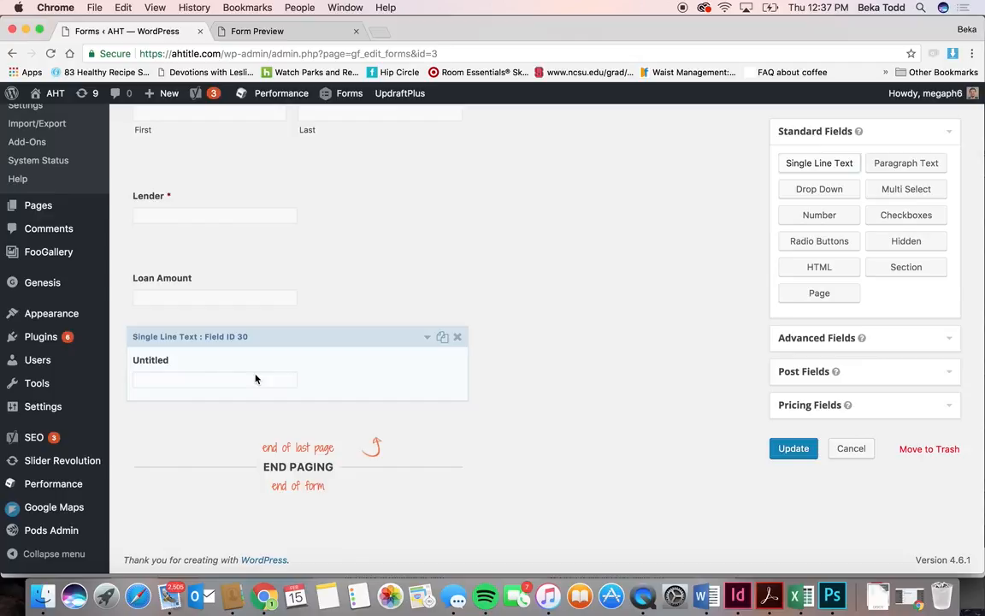
click(293, 372)
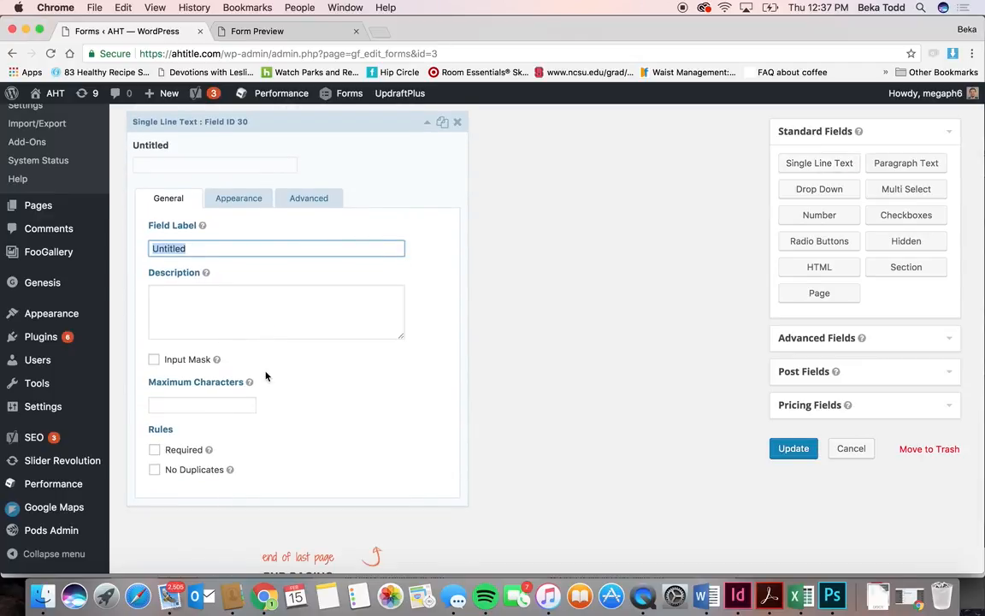
click(155, 450)
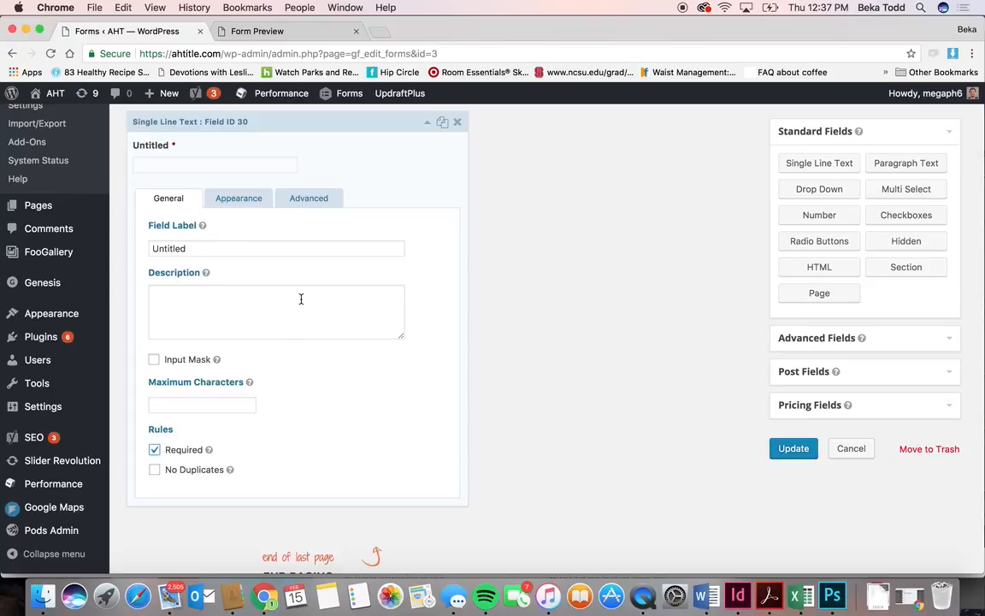
scroll(447, 189, up, 1)
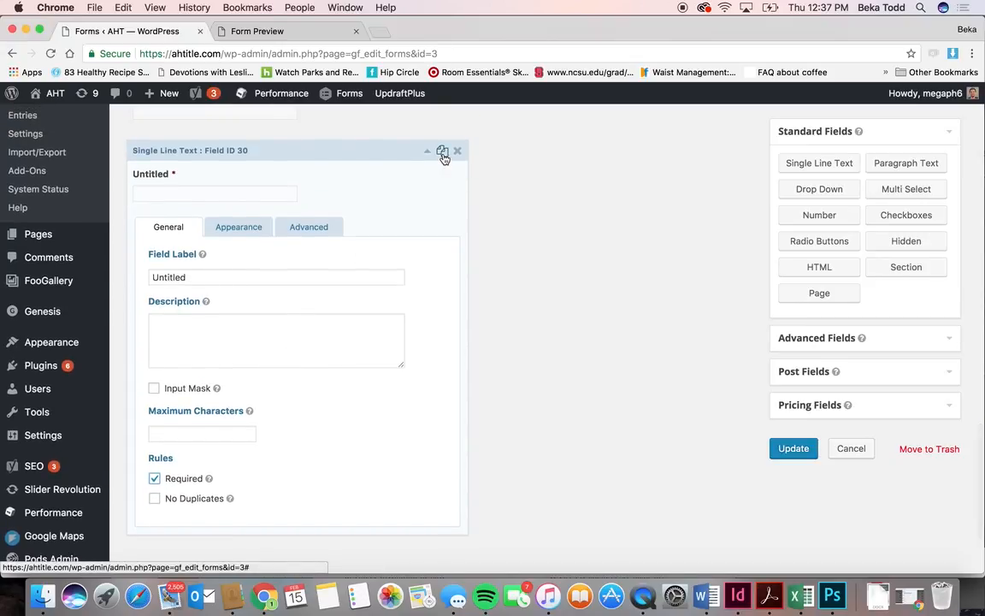
- Delete the untitled single line text field below Loan Amount
click(457, 152)
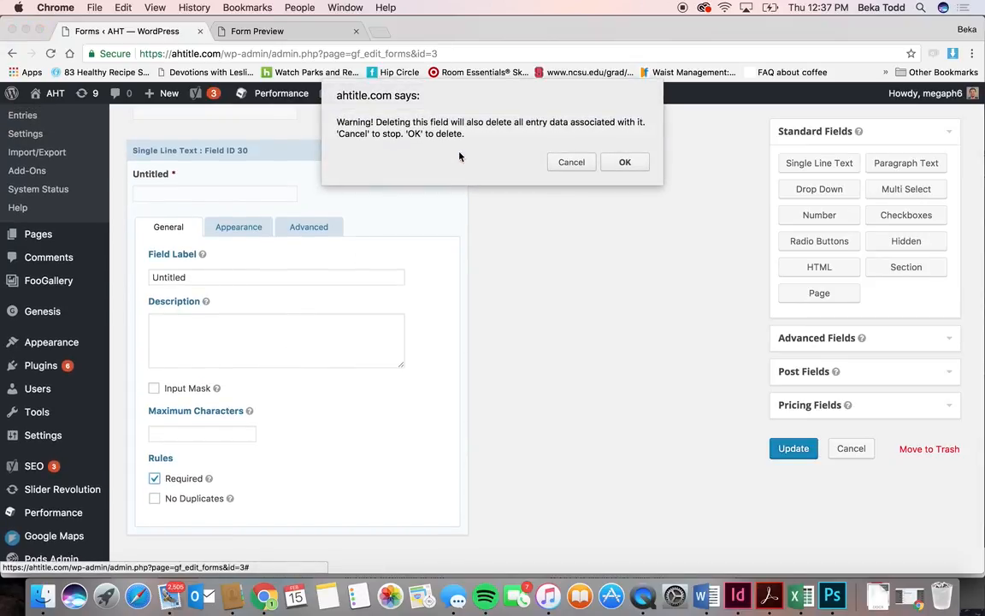
click(625, 161)
- Look through the Advanced Fields and Post Fields types, then return to the Standard Fields
scroll(407, 222, up, 10)
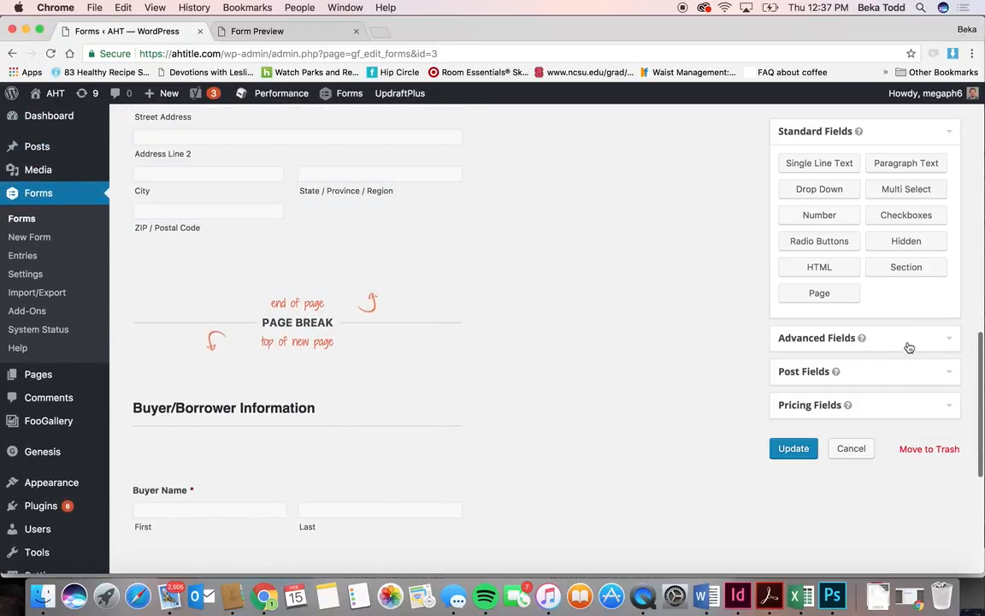
click(911, 344)
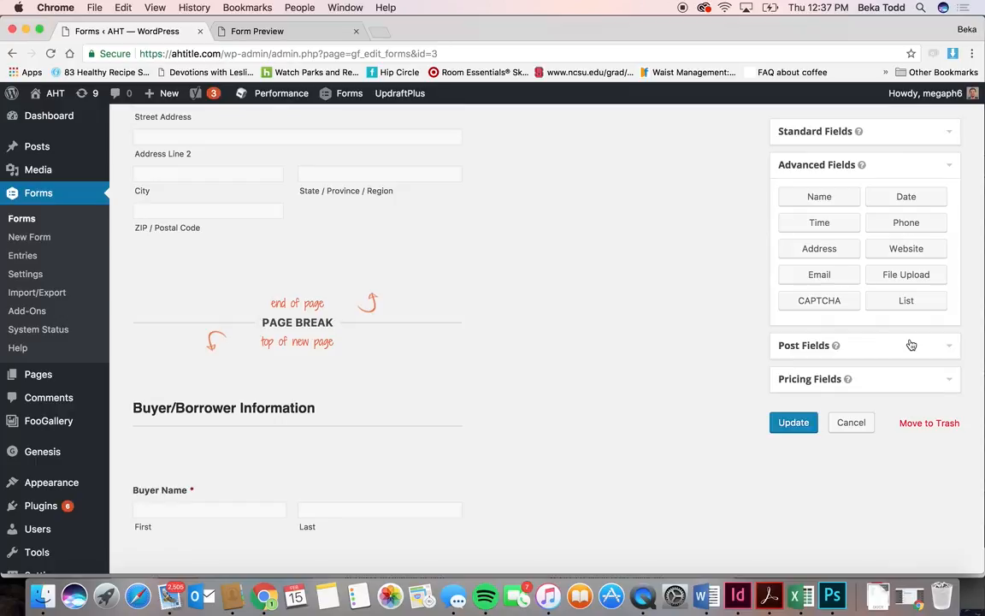
click(911, 346)
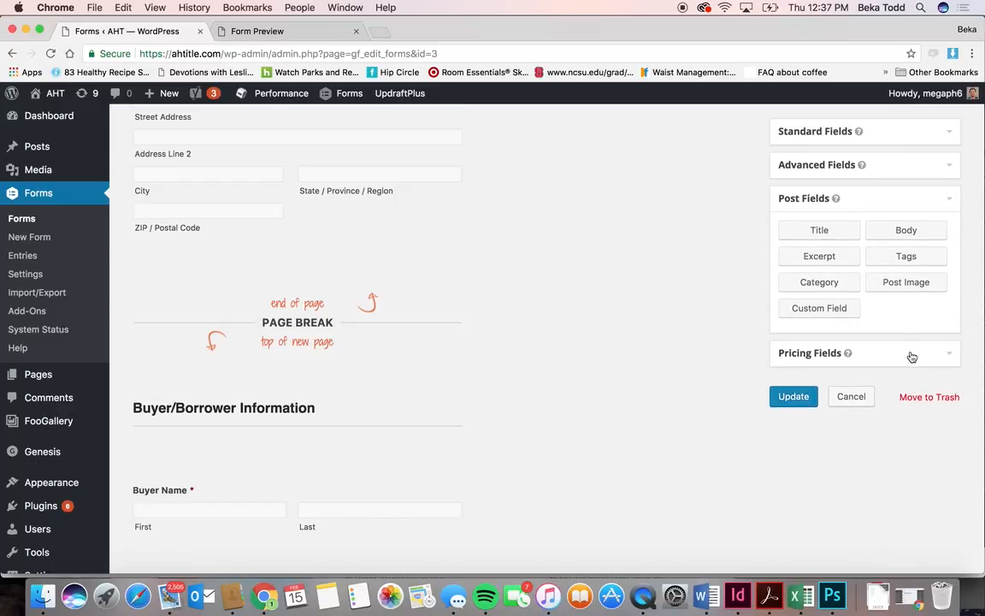
click(923, 171)
click(923, 137)
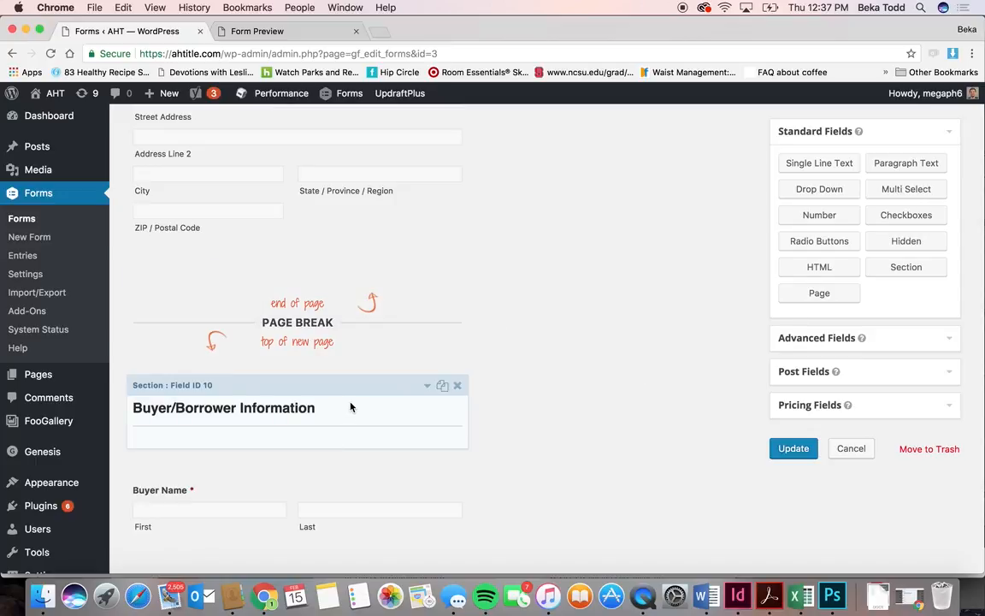
- Inspect the Buyer/Borrower Information section's label and description settings, then close them
click(206, 398)
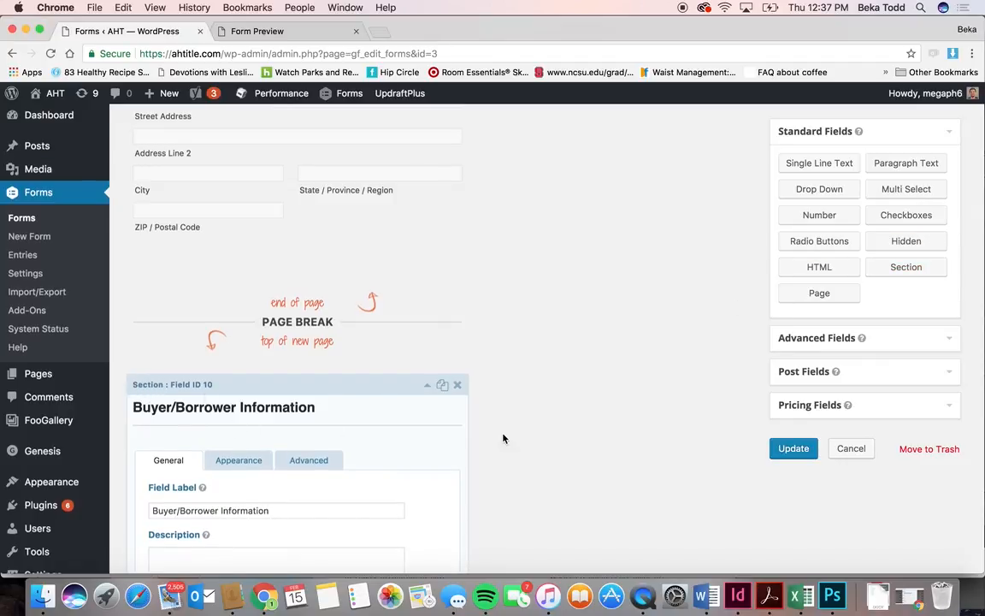
scroll(452, 388, down, 4)
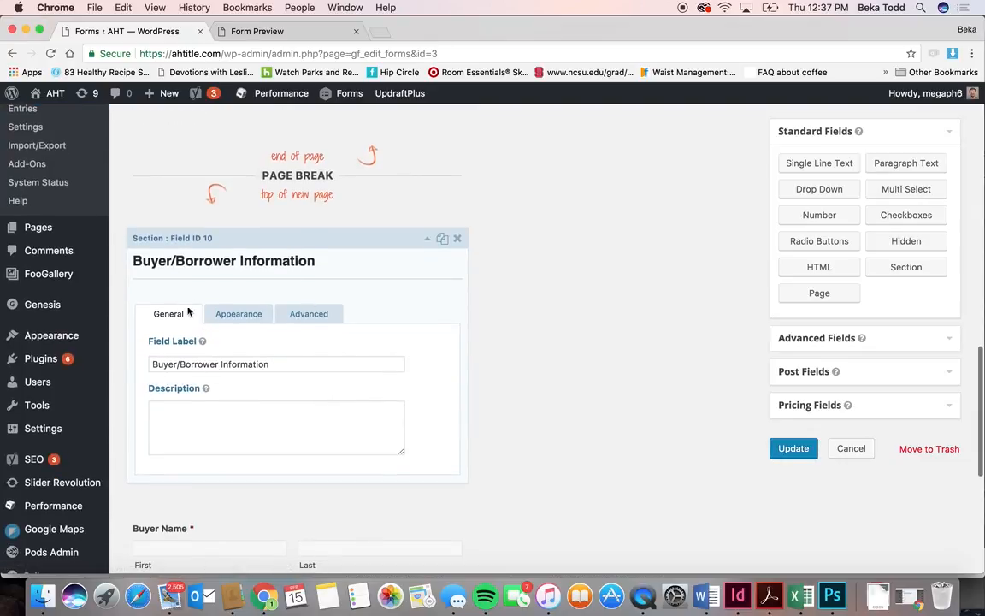
triple_click(283, 364)
click(373, 238)
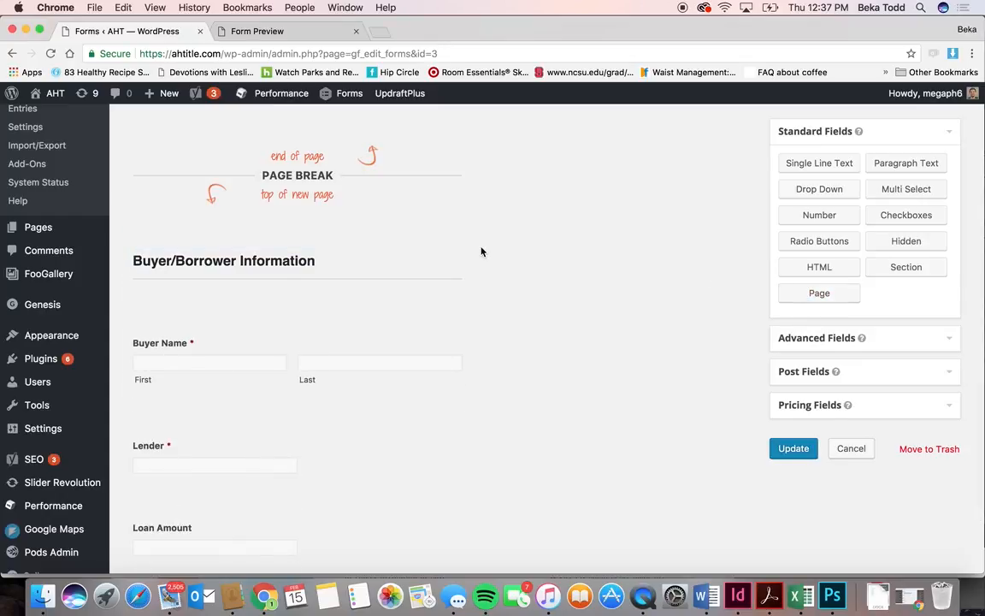
- Inspect the Next and Previous button settings of the page break above Buyer/Borrower Information, then close them
scroll(481, 250, up, 2)
click(378, 253)
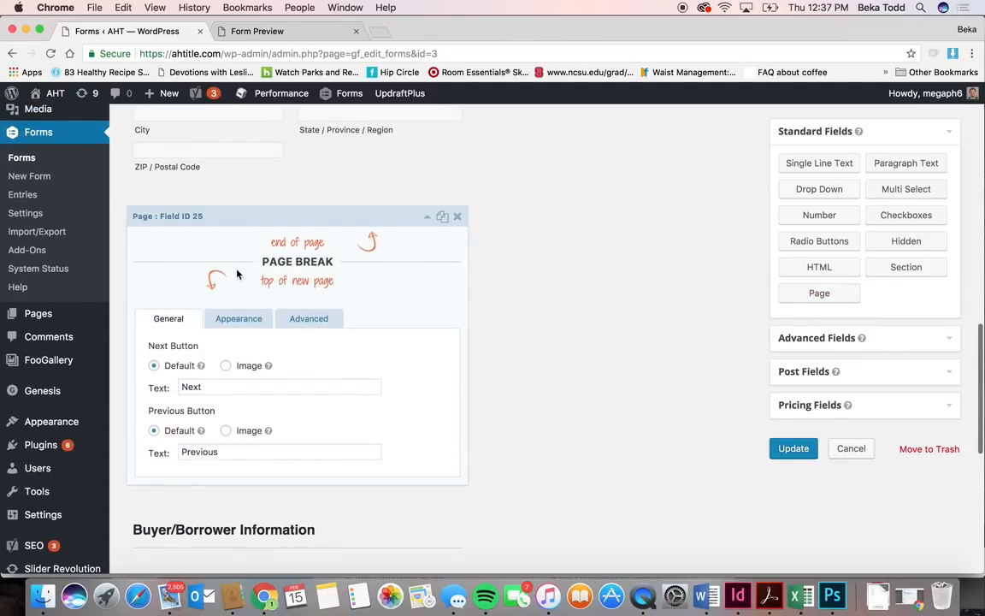
click(381, 215)
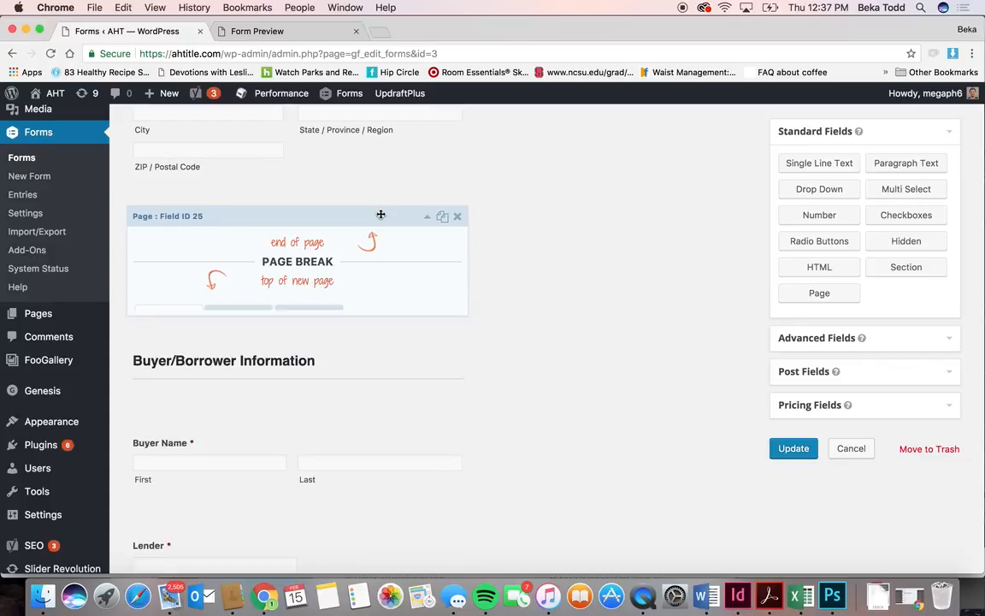
- Examine how the page breaks divide the form, from the start through Property Information to Buyer/Borrower Information
scroll(380, 215, up, 10)
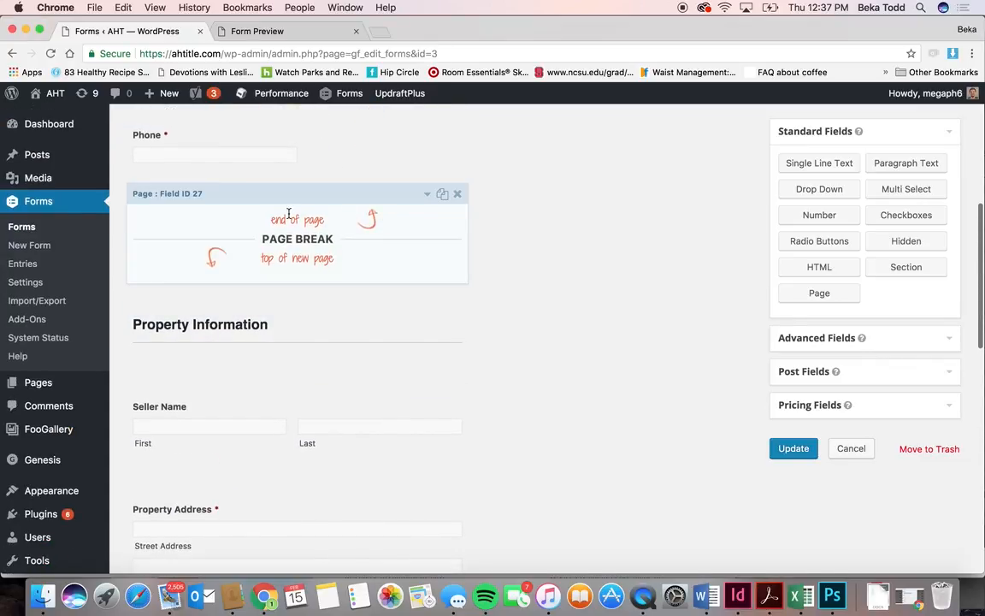
scroll(288, 213, up, 8)
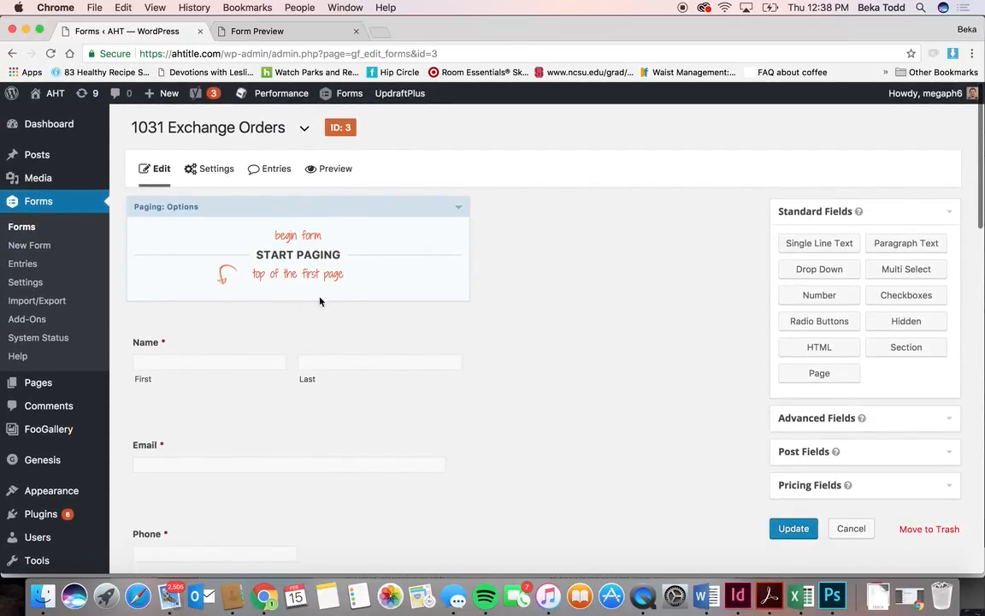
scroll(363, 248, down, 6)
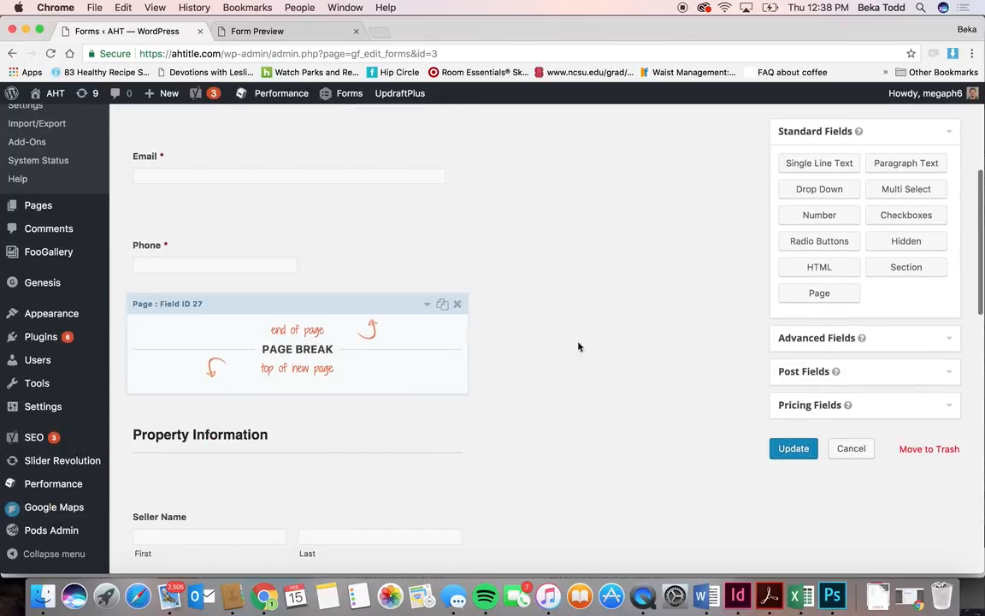
scroll(845, 295, down, 4)
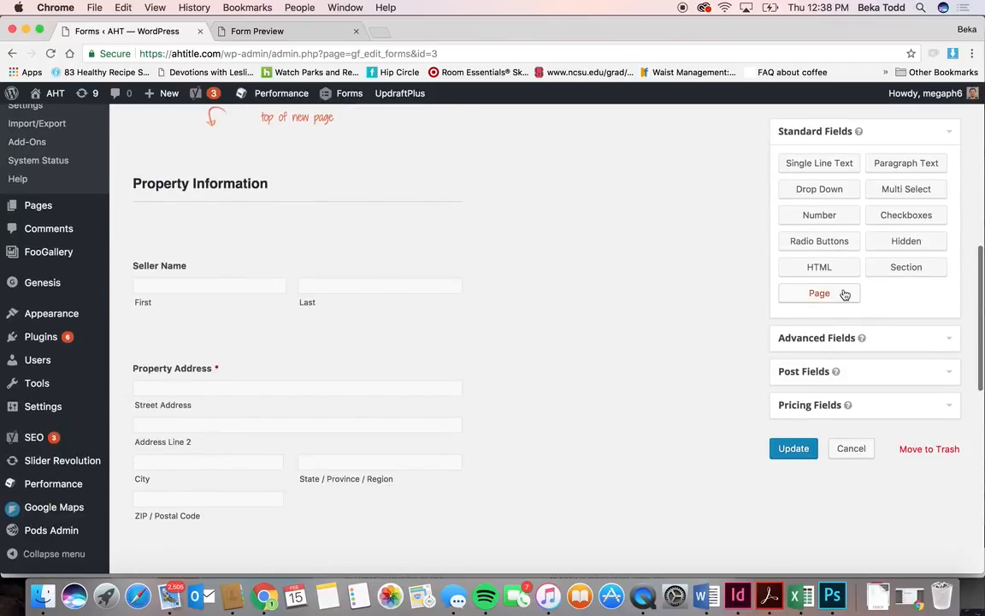
scroll(845, 294, down, 4)
scroll(845, 294, down, 3)
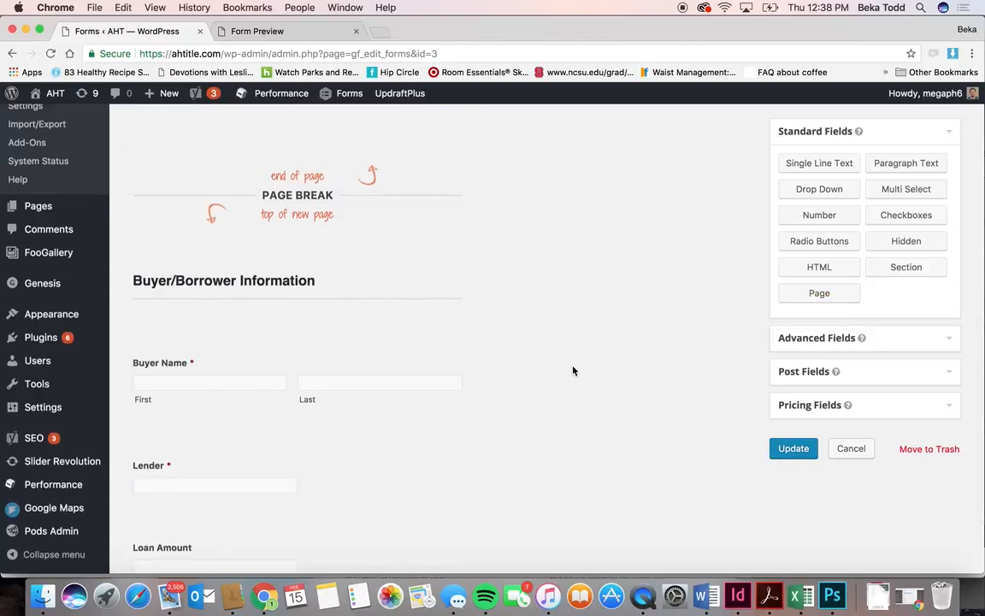
scroll(573, 370, up, 5)
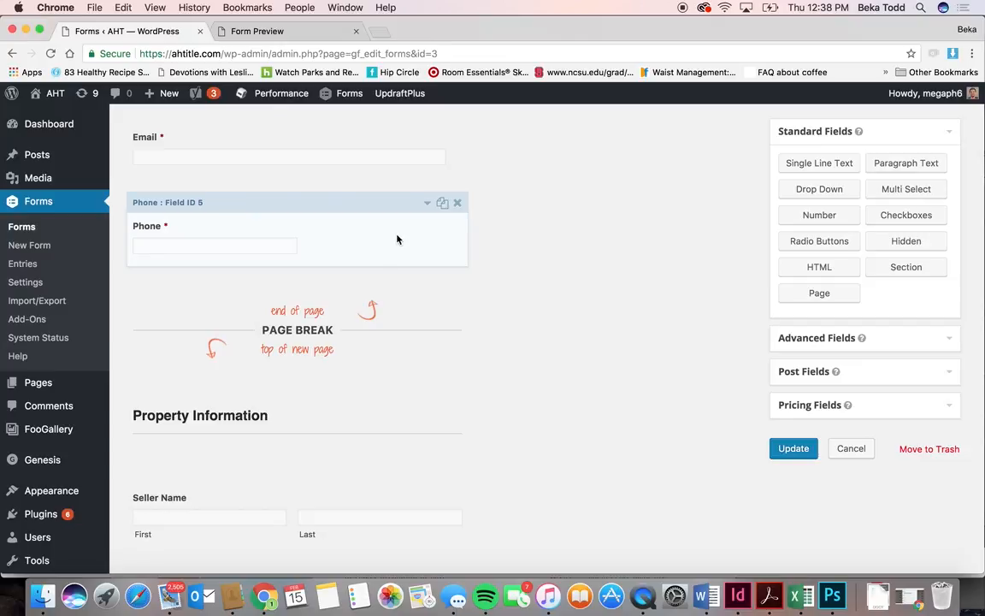
- Open the Construction Disbursement order form from the forms list and review its fields and page breaks through to the end of the form
click(23, 227)
click(596, 215)
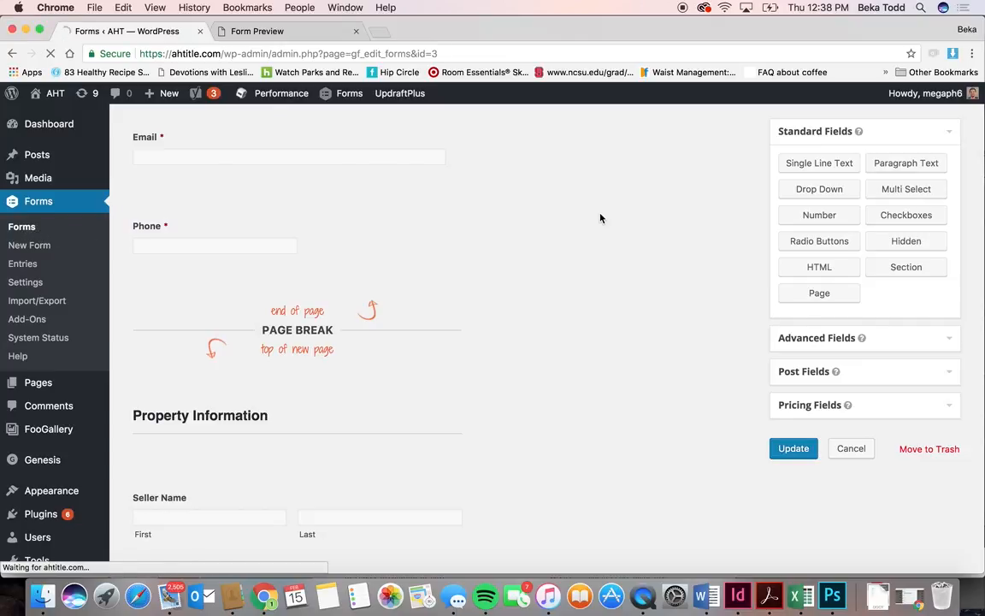
click(229, 269)
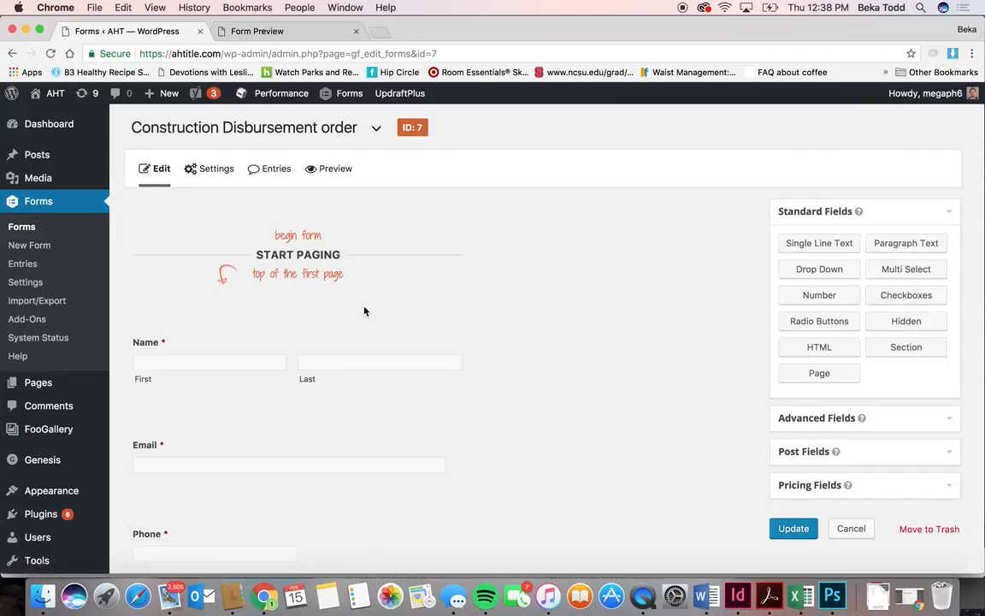
scroll(365, 310, down, 5)
scroll(365, 311, down, 5)
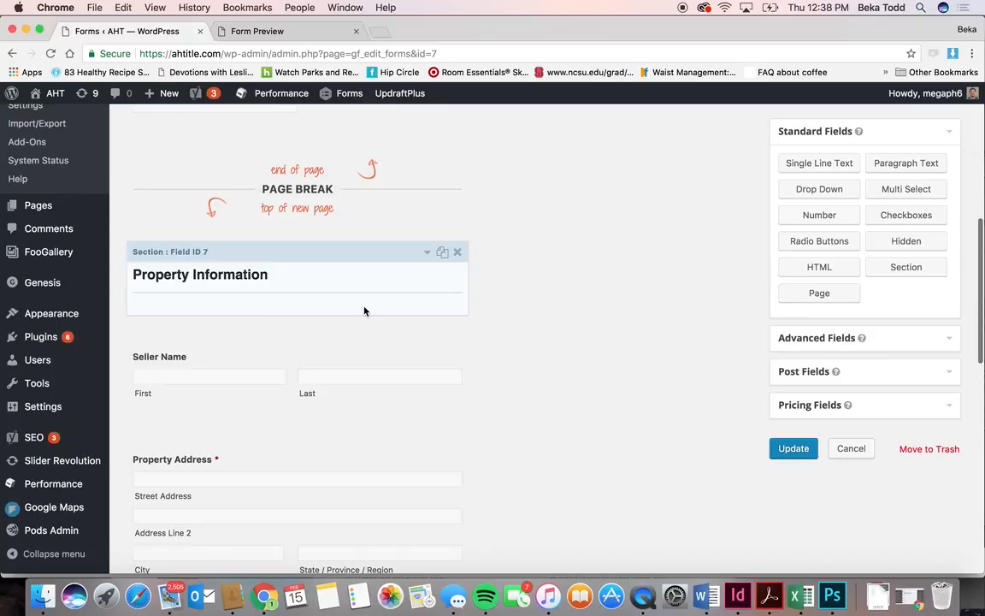
scroll(365, 311, down, 5)
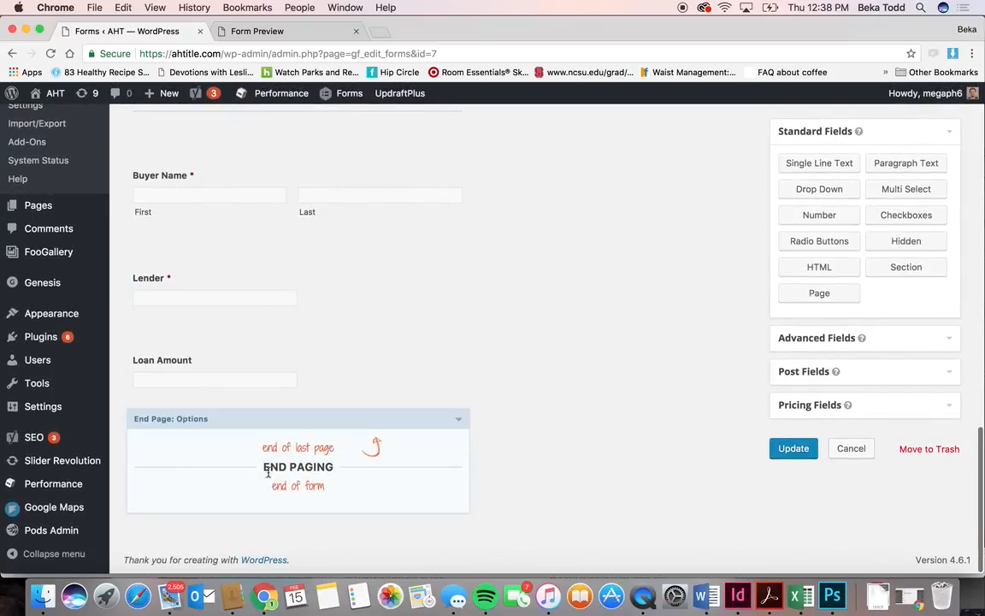
scroll(348, 437, up, 2)
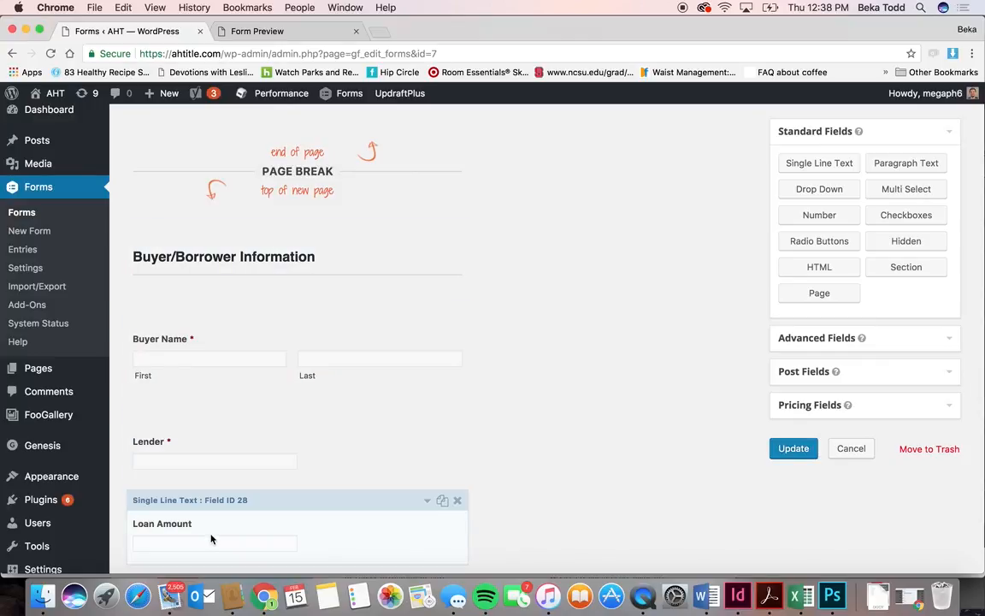
scroll(329, 479, up, 15)
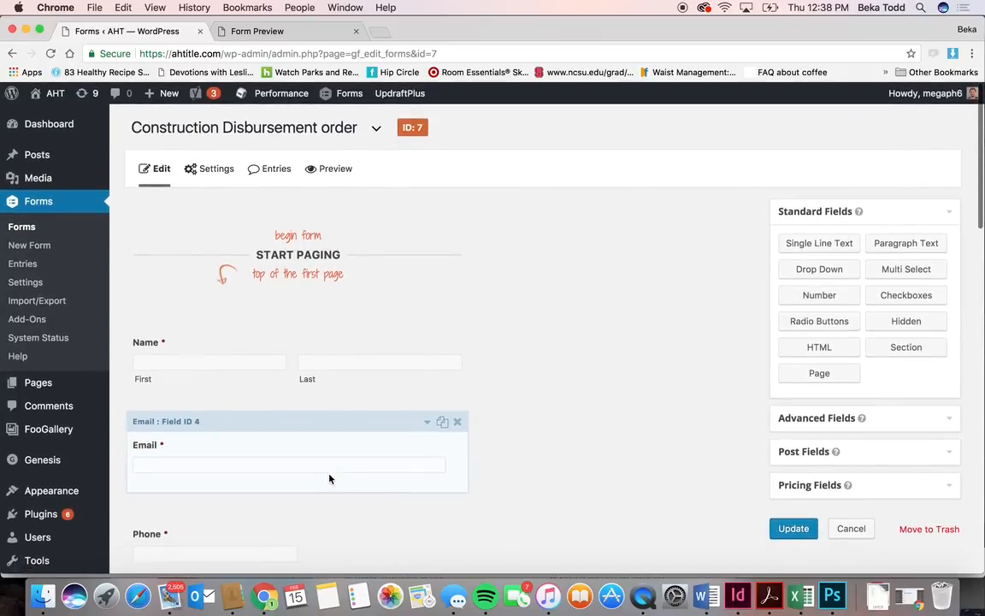
- Review the fields of the Contact Us form, then return to the forms list
click(38, 203)
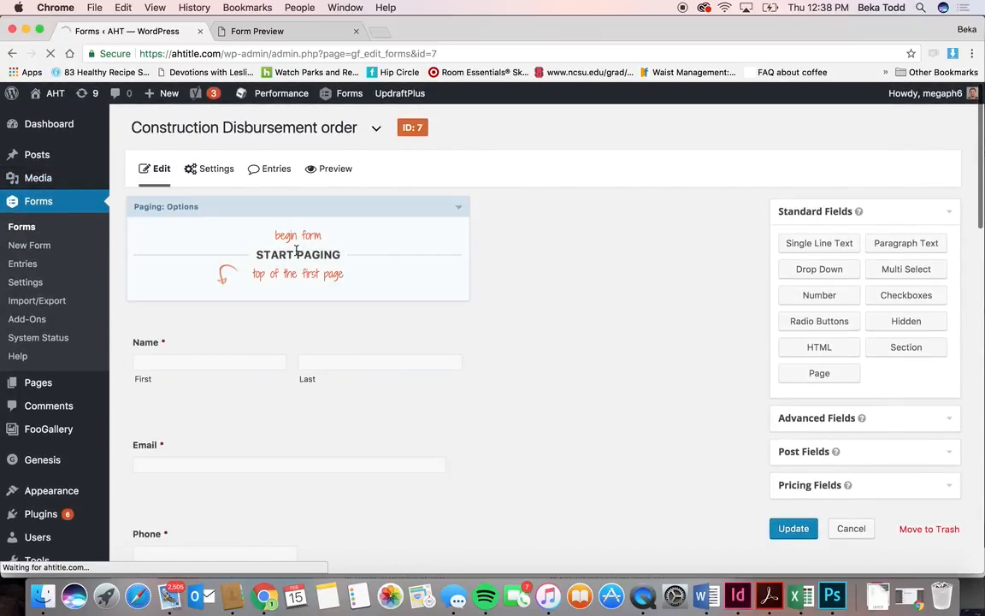
click(238, 311)
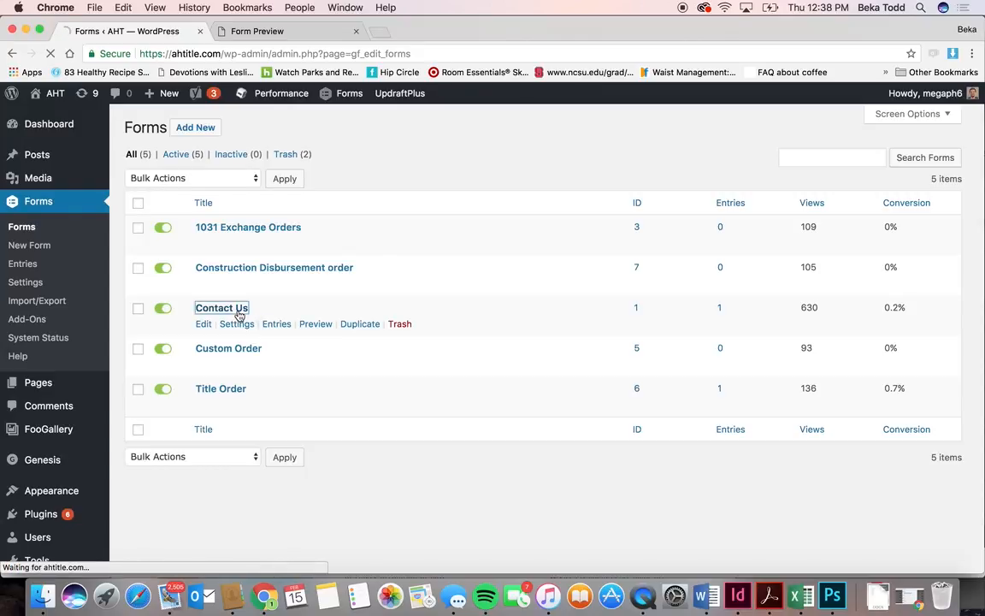
scroll(403, 331, down, 5)
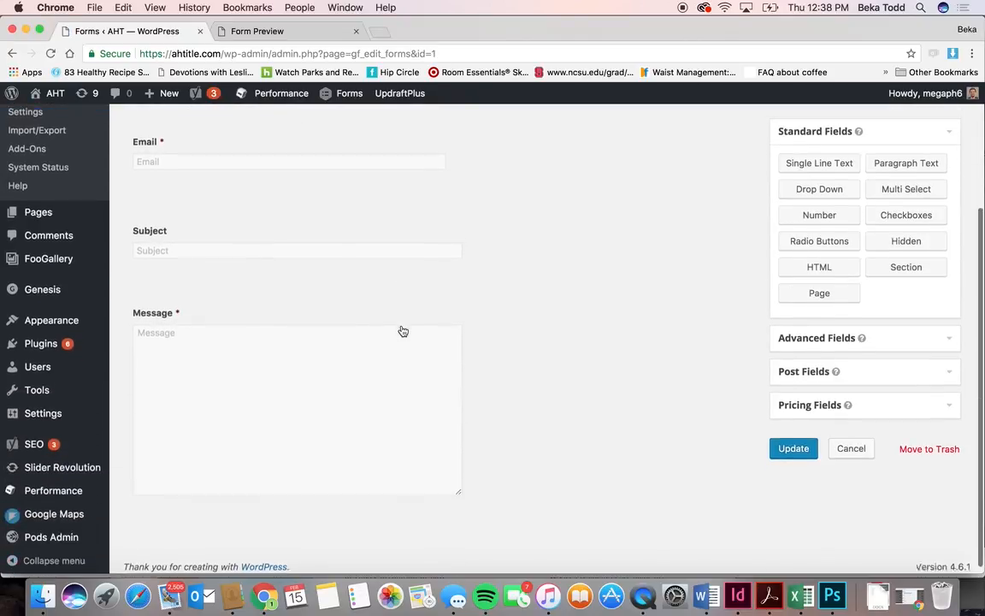
scroll(403, 331, up, 5)
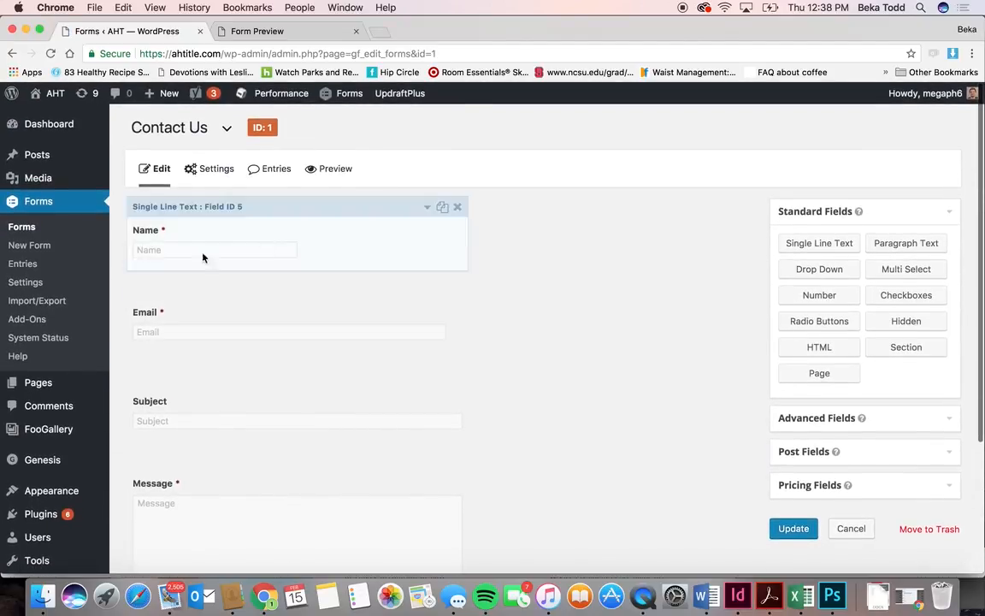
scroll(322, 332, left, 2)
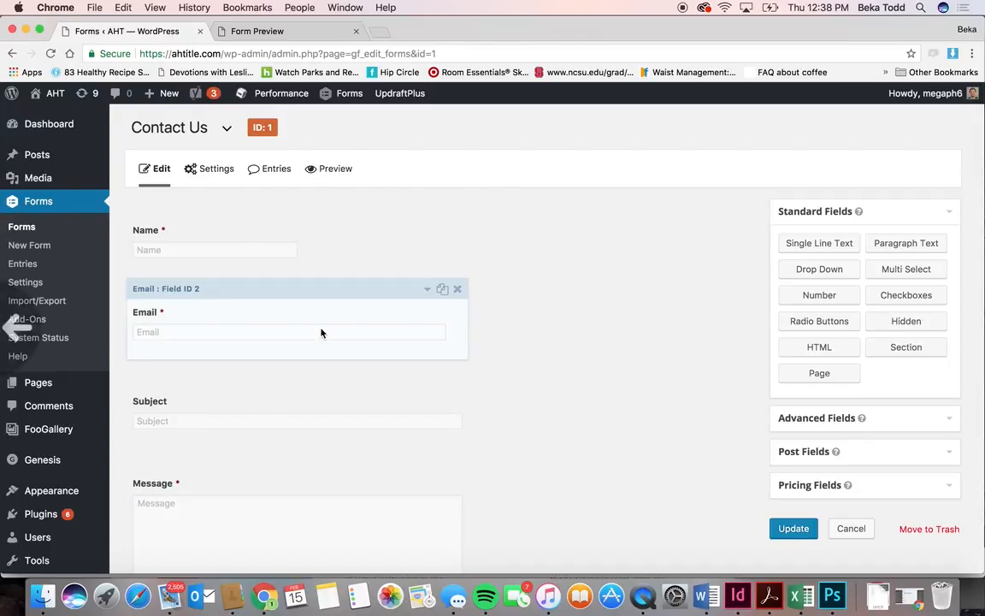
scroll(321, 333, left, 2)
- Review the Custom Order form through its Buyer/Borrower Information section, then return to the forms list
click(244, 351)
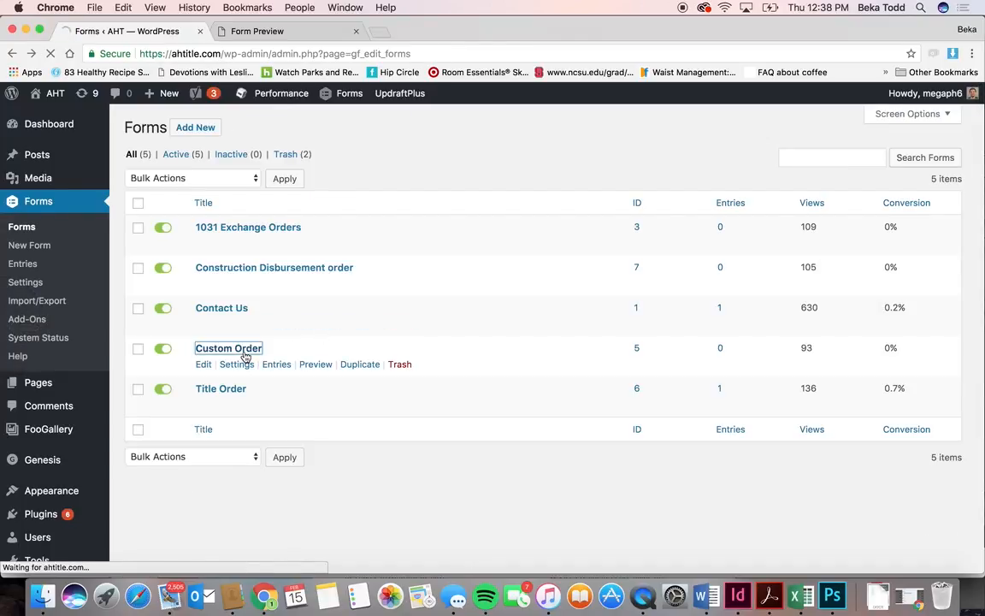
scroll(330, 375, down, 5)
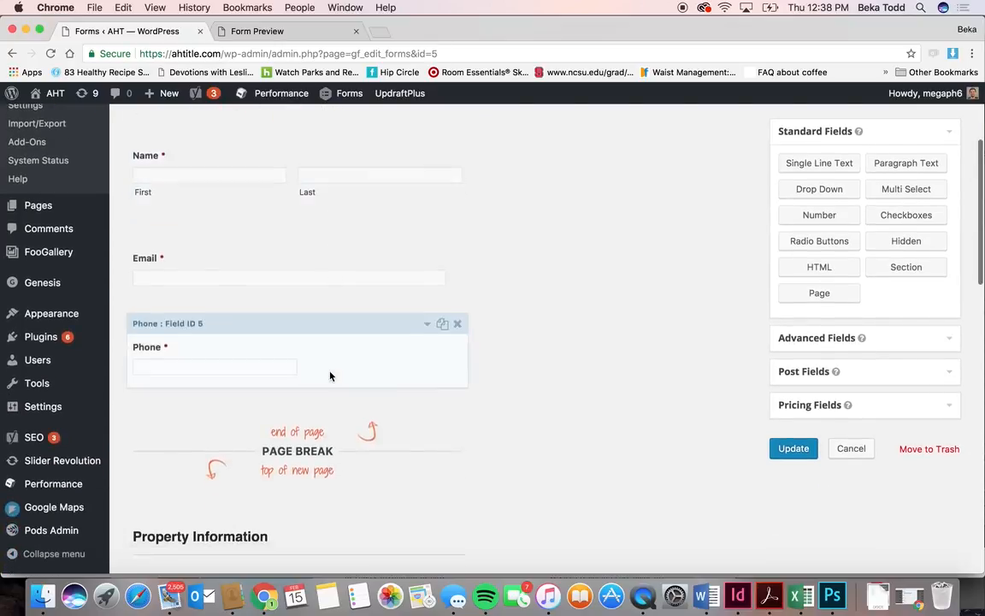
scroll(330, 374, down, 10)
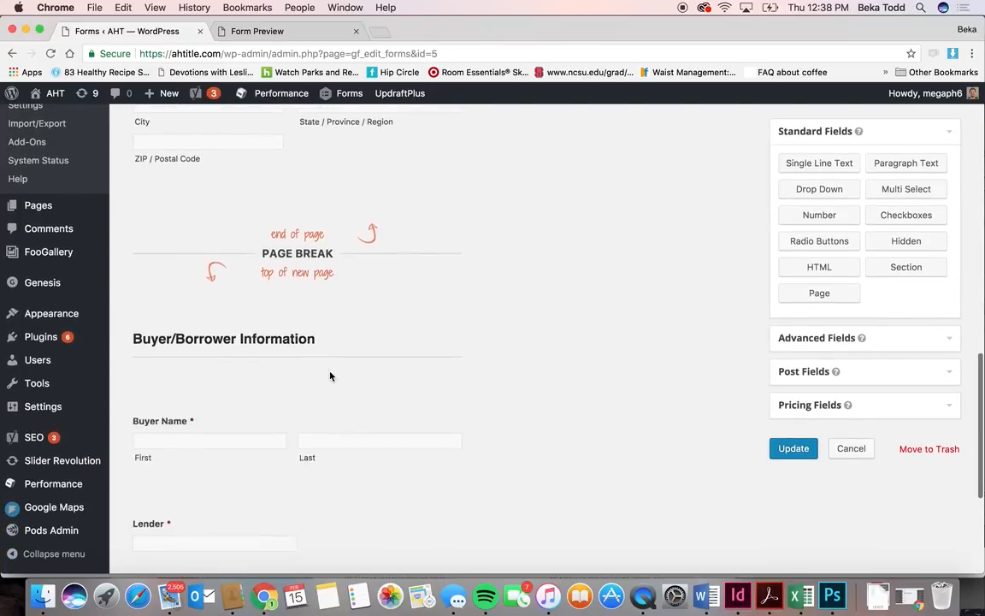
scroll(330, 374, up, 5)
click(20, 226)
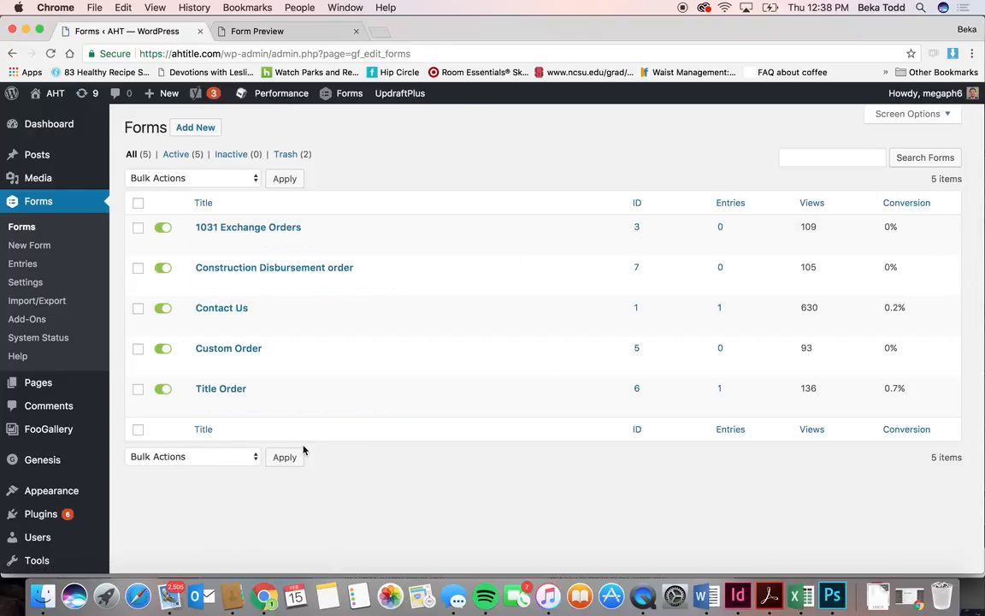
- Examine the Title Order form's sections, page breaks and buyer fields, then go back to the forms list
click(219, 388)
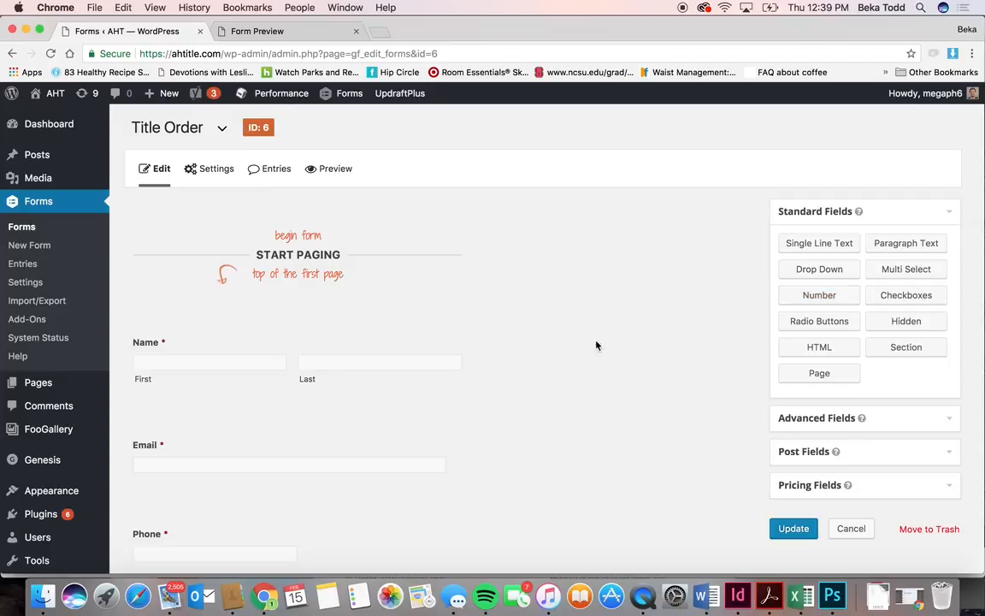
scroll(556, 359, down, 6)
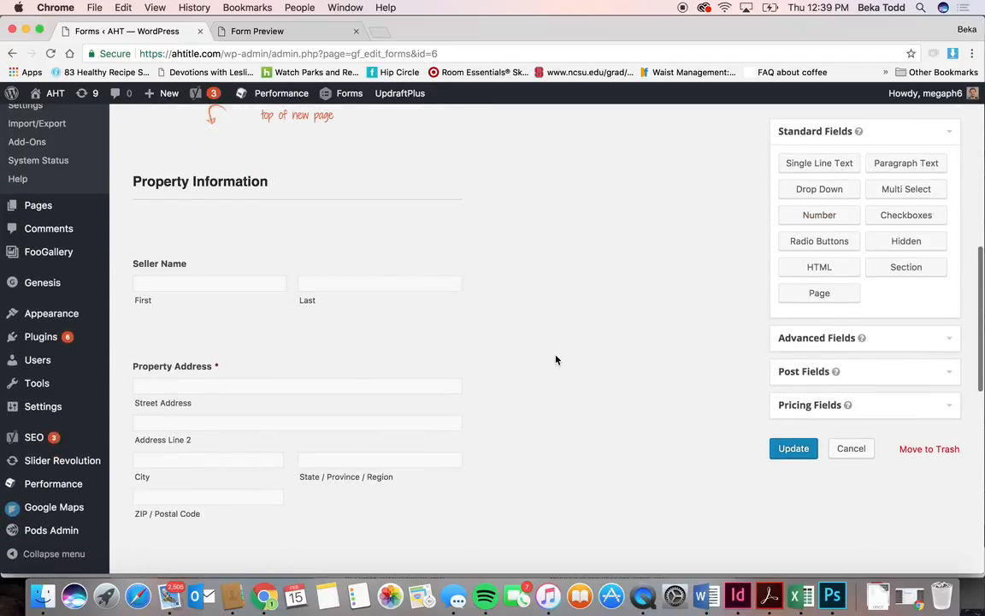
scroll(556, 359, down, 6)
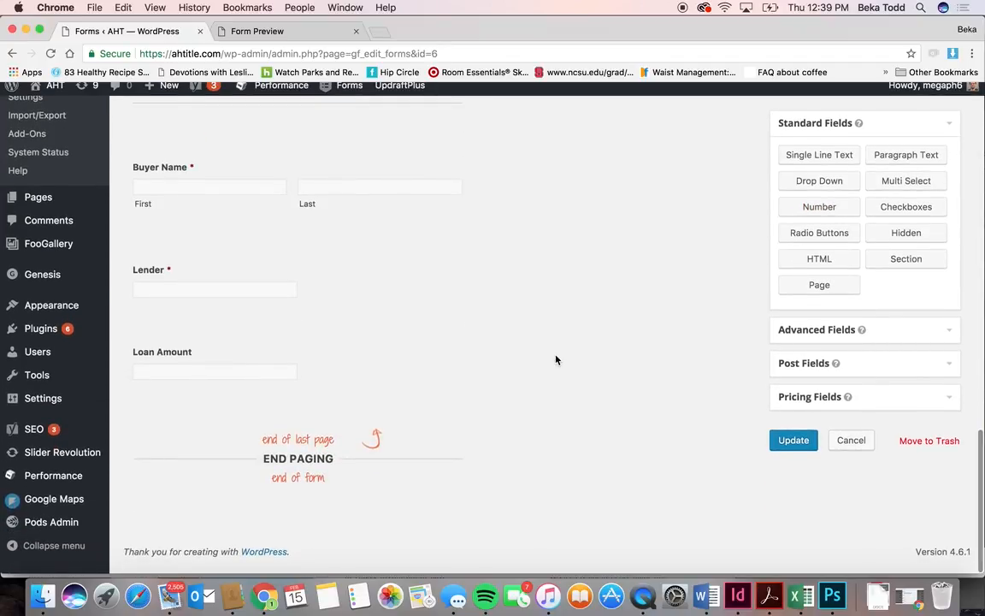
scroll(317, 257, up, 3)
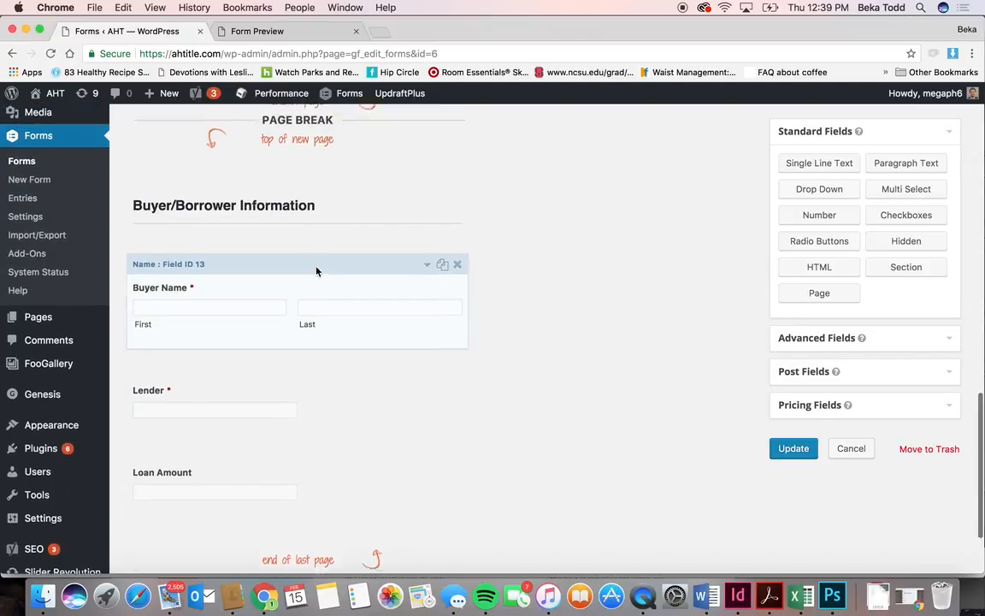
scroll(319, 271, up, 2)
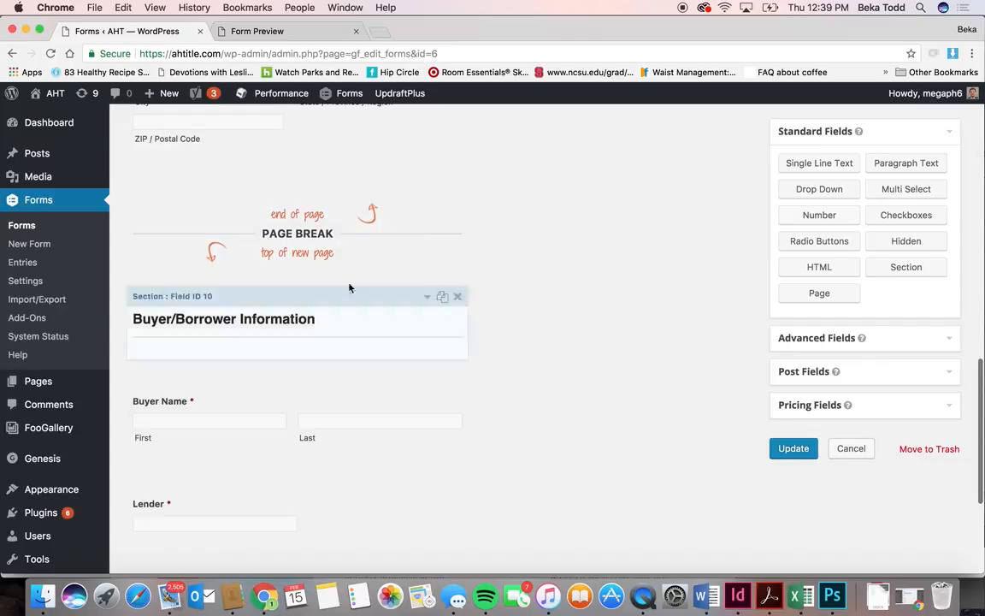
scroll(376, 210, up, 2)
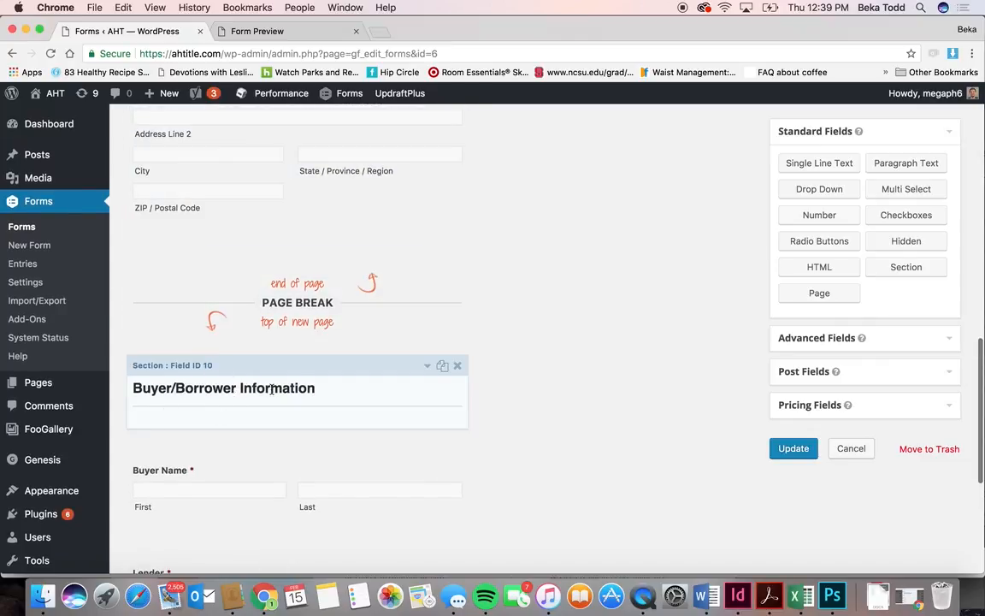
scroll(269, 347, up, 10)
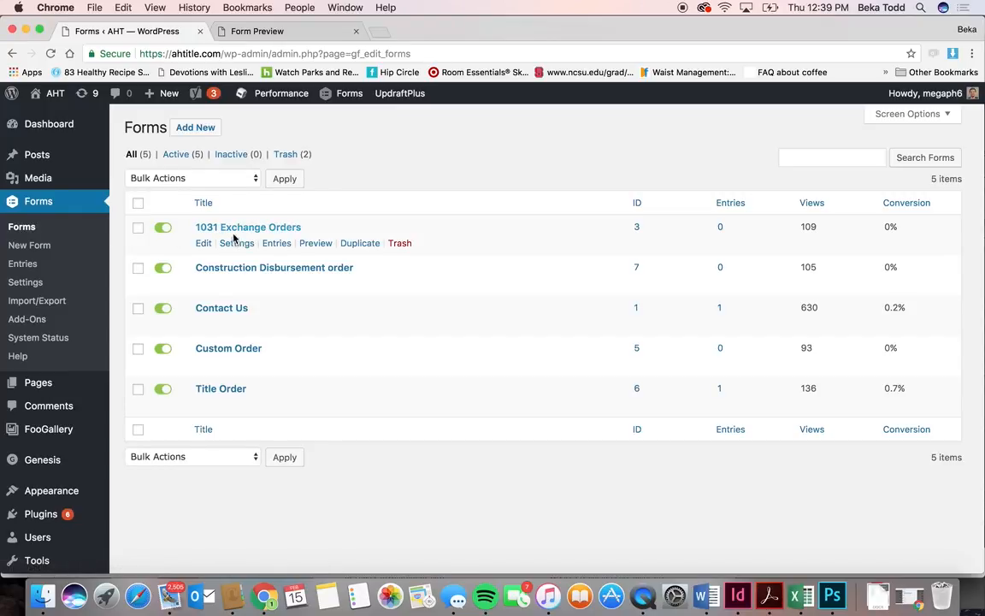
- Inspect the recipient, subject and message settings of the Appleby notification for the 1031 Exchange Orders form, then return to its notifications
mouse_move(231, 248)
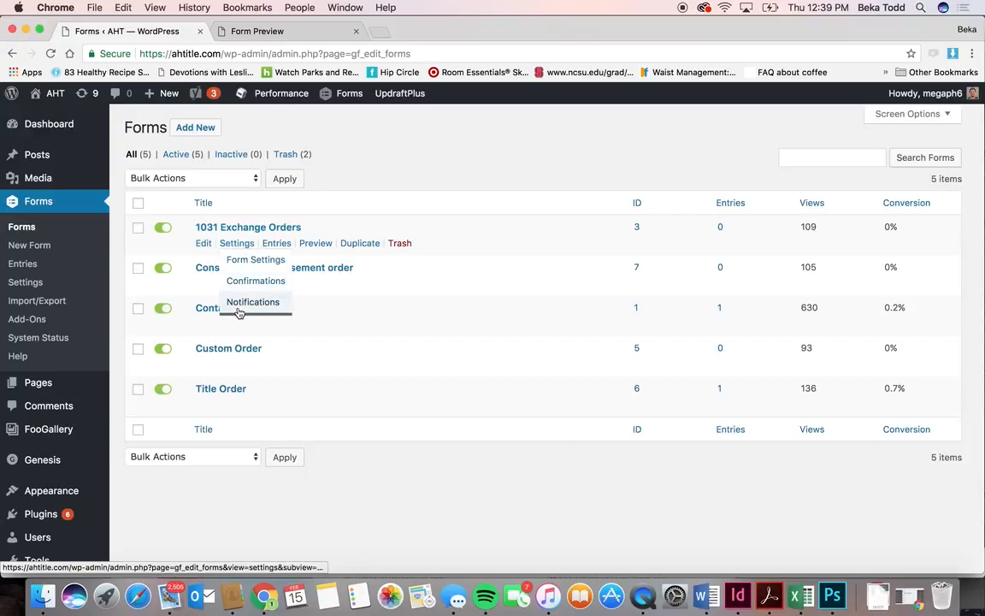
click(248, 302)
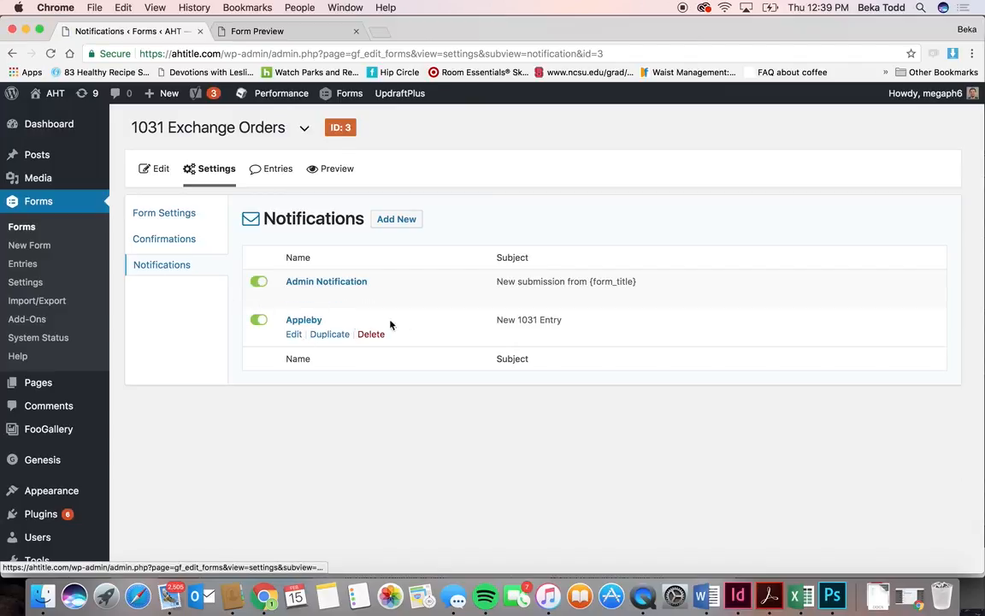
click(307, 323)
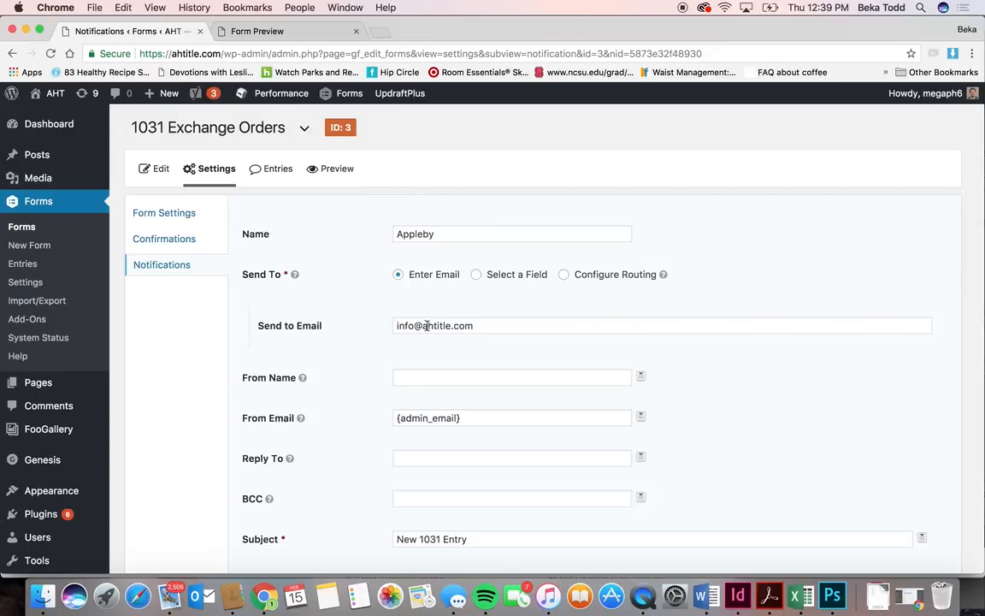
scroll(348, 340, down, 2)
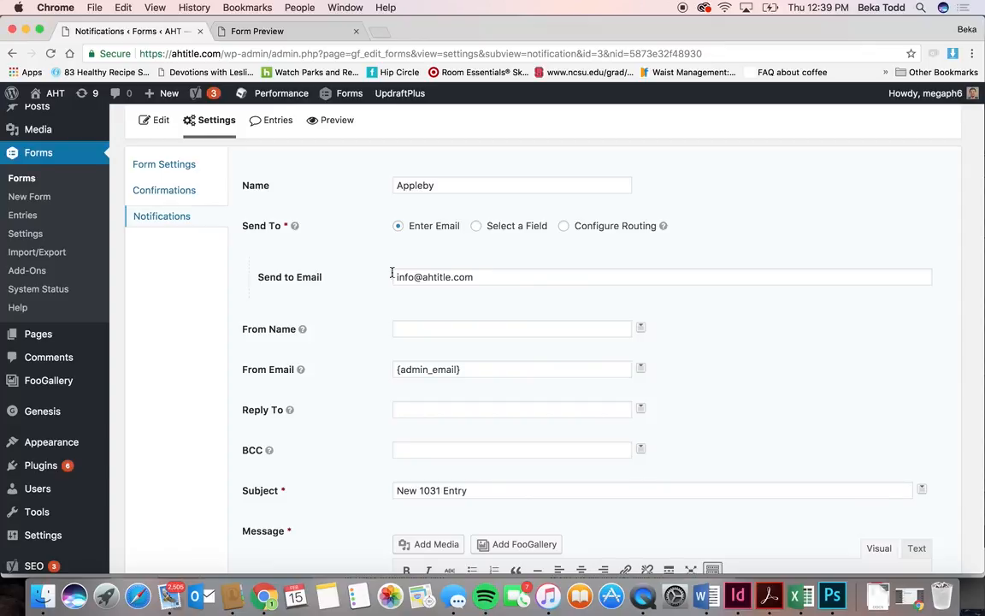
scroll(332, 294, down, 10)
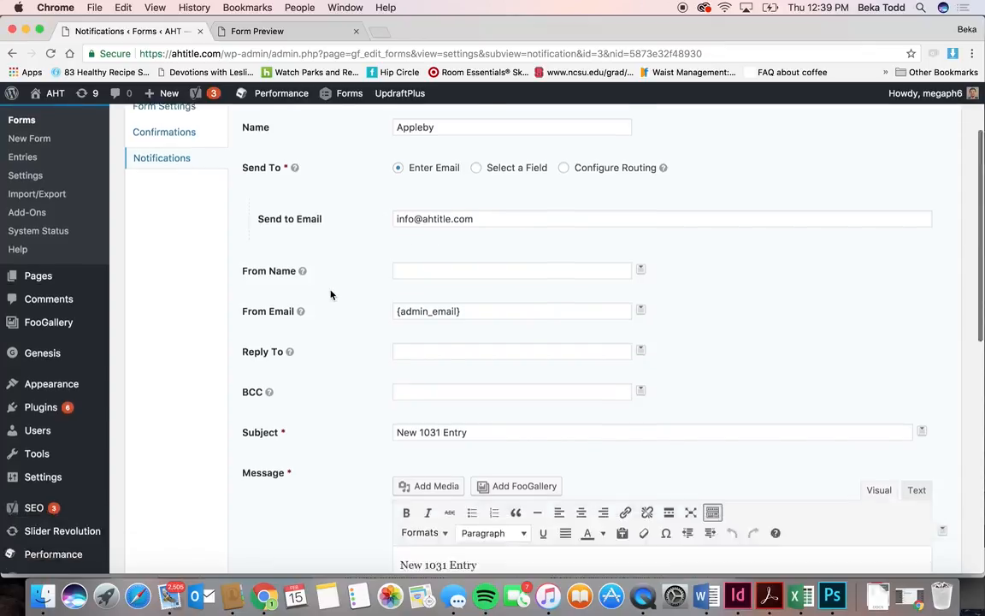
scroll(313, 393, left, 5)
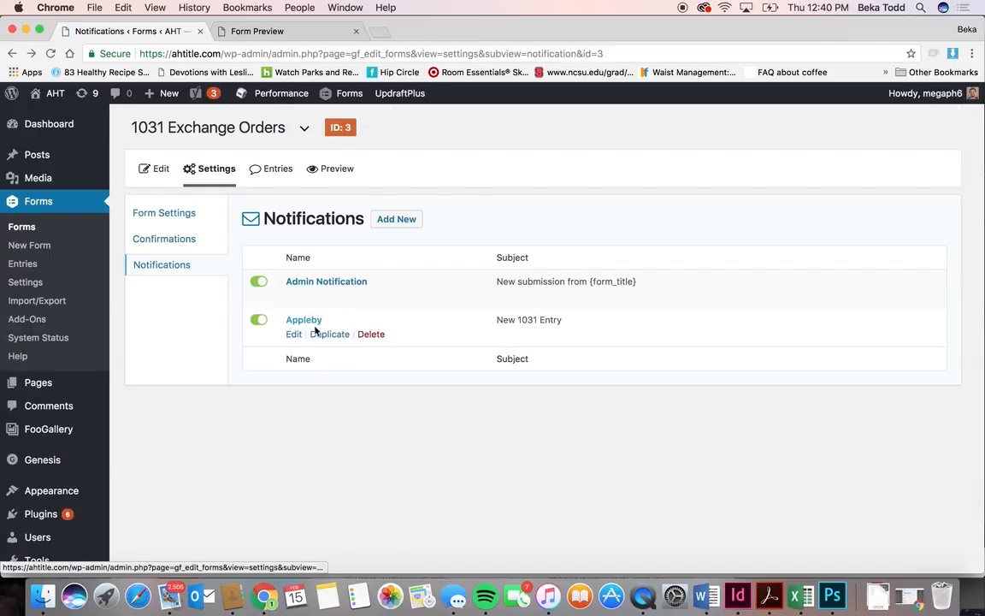
- Reopen the Appleby notification, check the entries of the 1031 Exchange Orders form, and return to the forms list
click(309, 326)
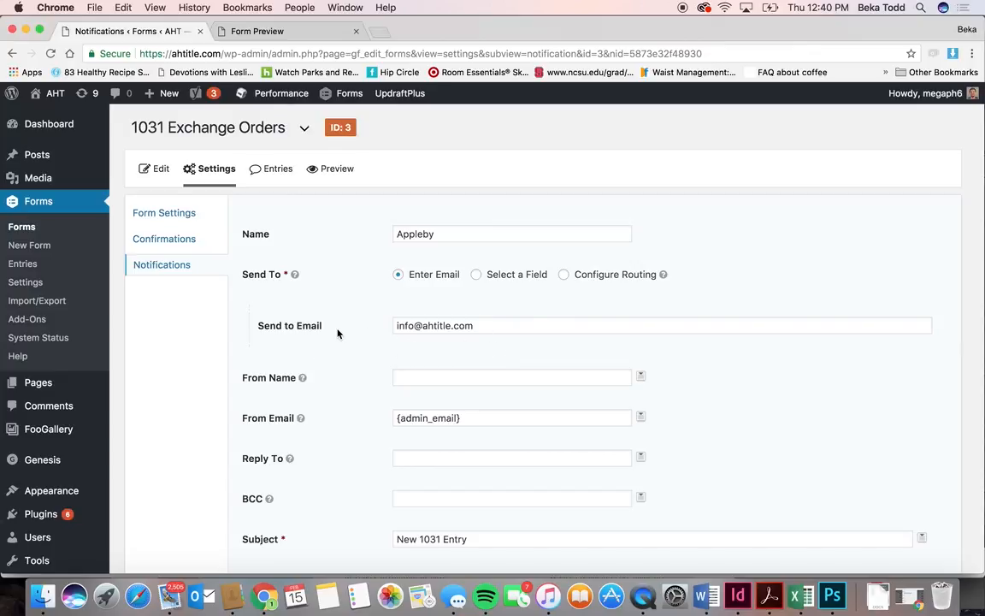
click(274, 174)
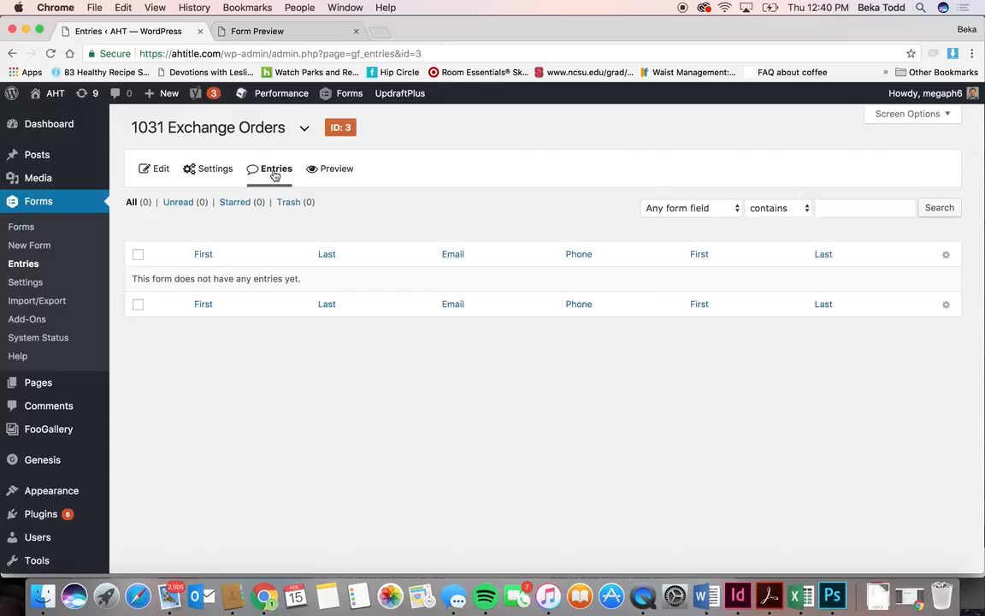
scroll(271, 195, left, 5)
scroll(271, 194, left, 5)
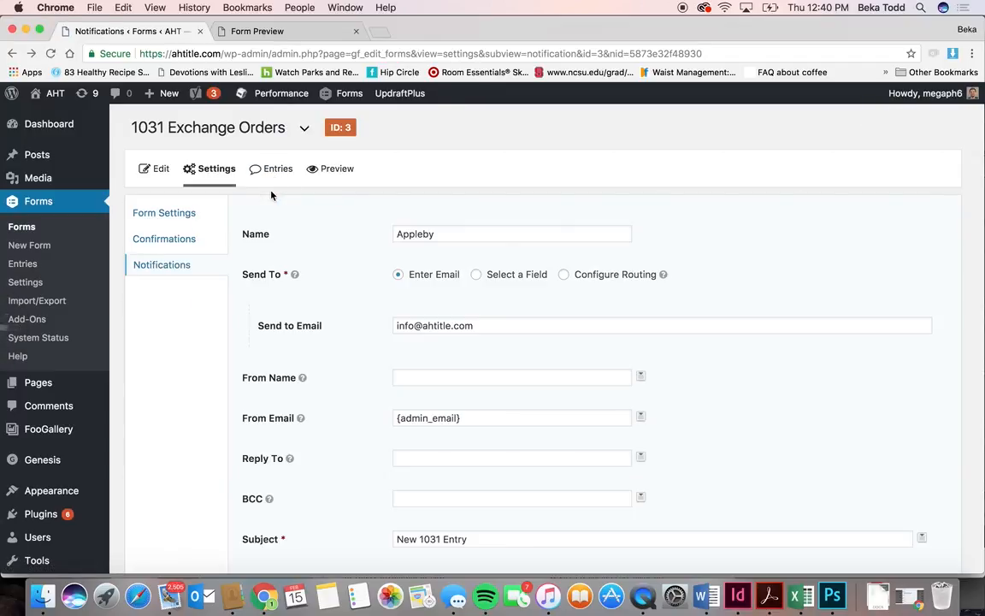
scroll(271, 195, left, 5)
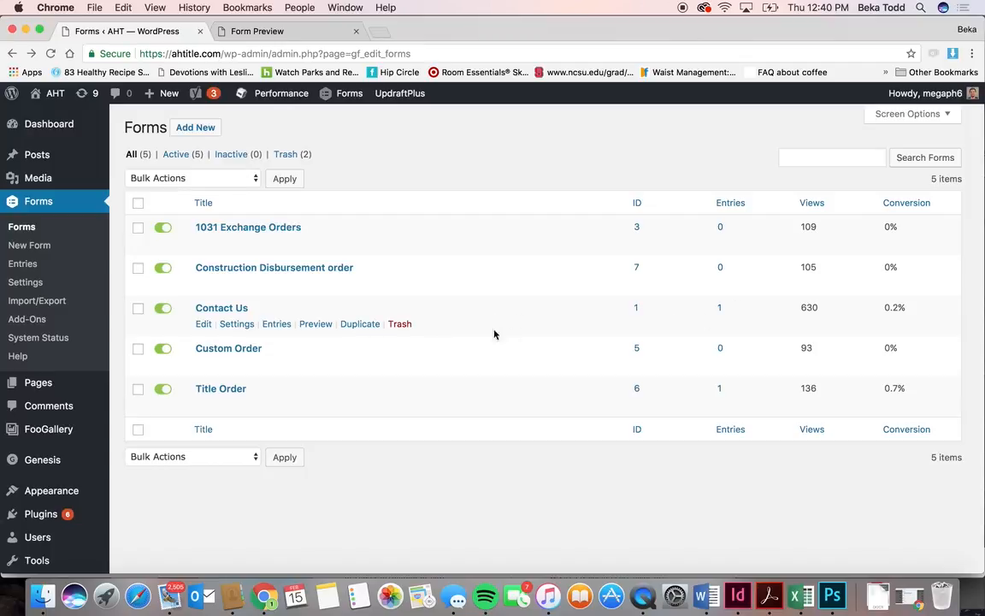
- Leave the forms list and open the site's Pages area
click(278, 325)
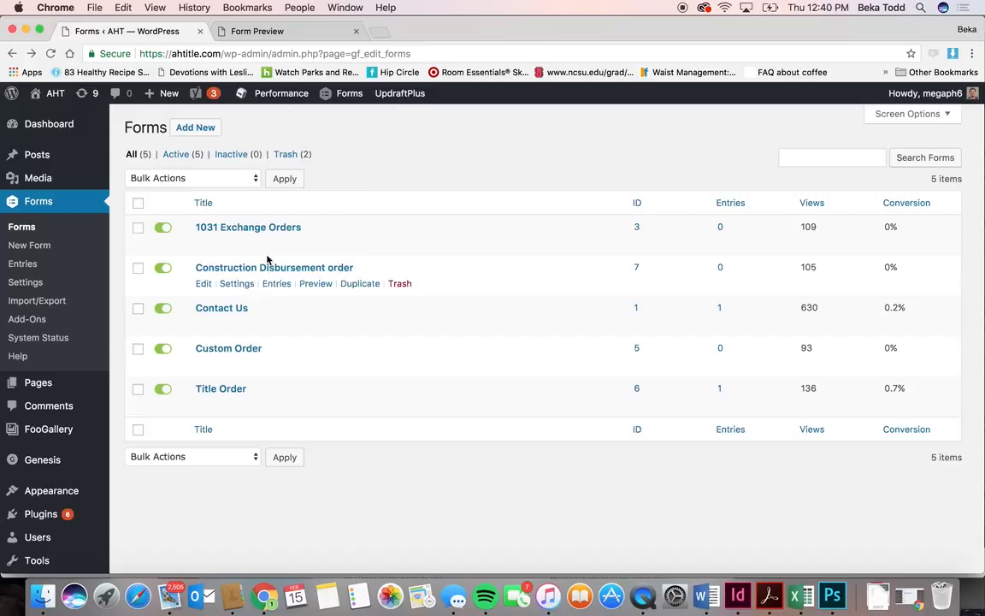
mouse_move(62, 396)
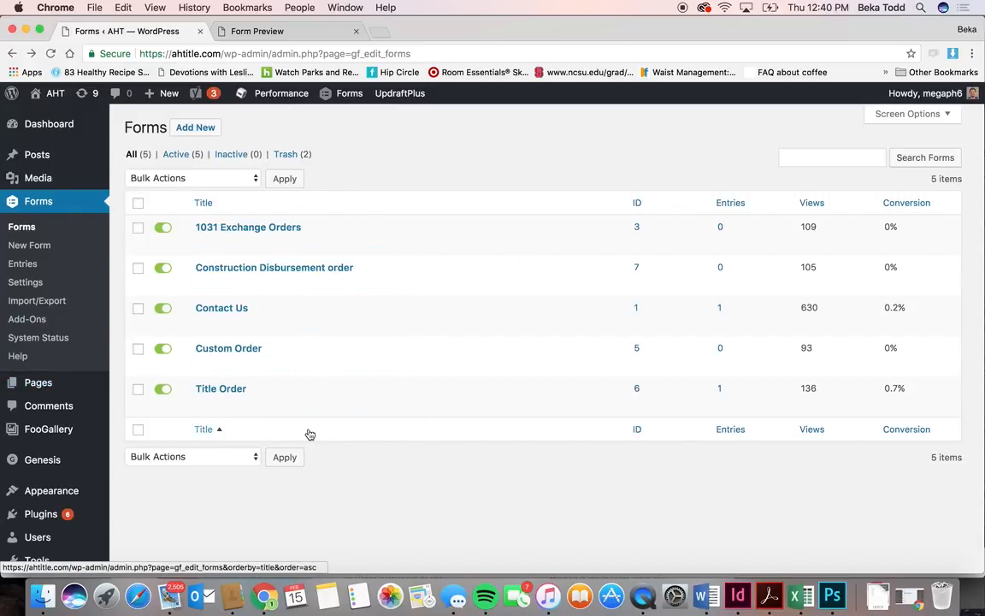
click(28, 392)
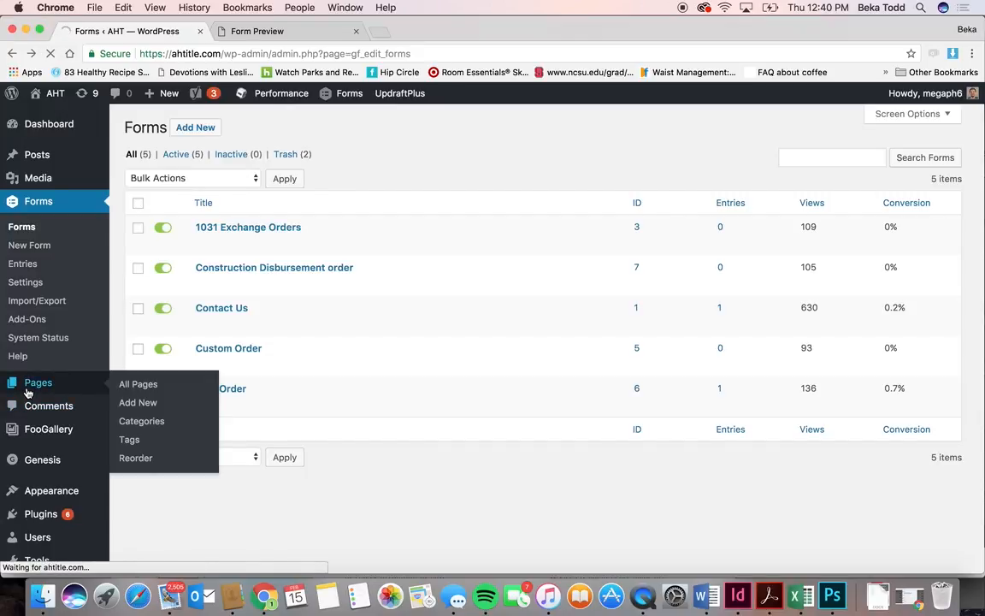
- Close the form preview and look through both pages of the site's Pages list, returning to the first one
click(356, 30)
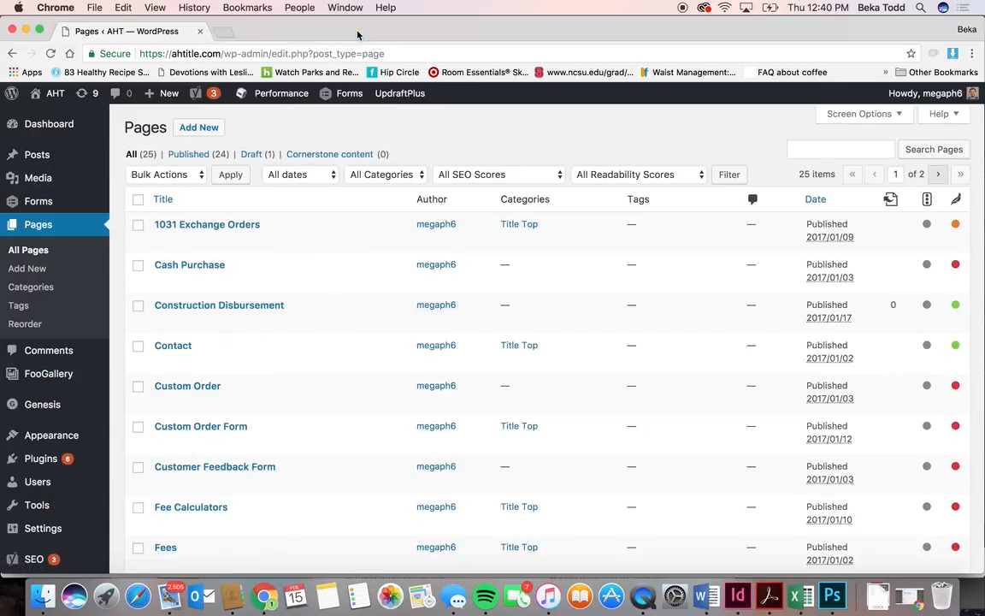
scroll(314, 357, down, 5)
scroll(315, 358, down, 20)
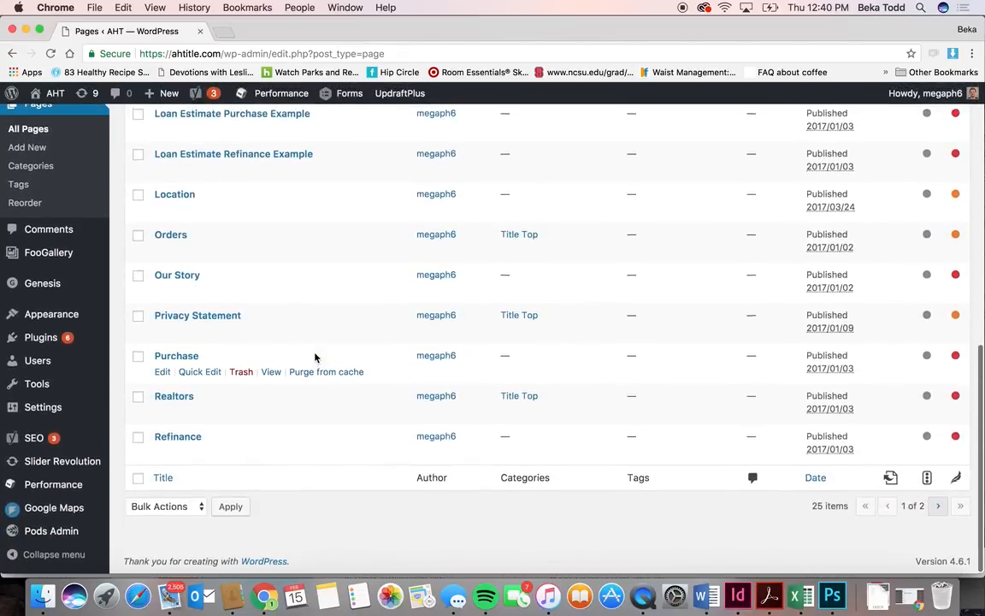
scroll(314, 357, up, 1)
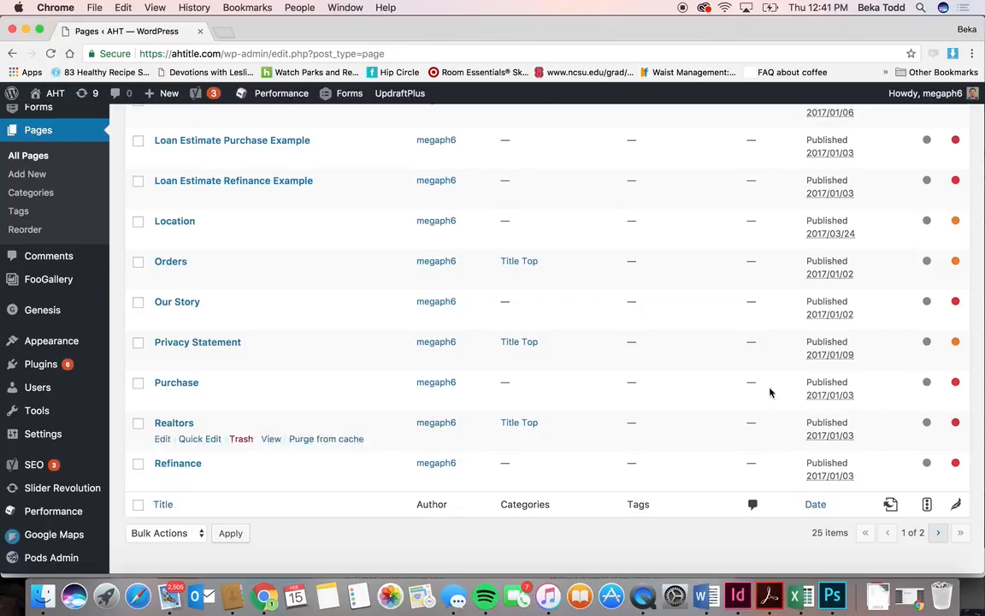
scroll(769, 392, up, 20)
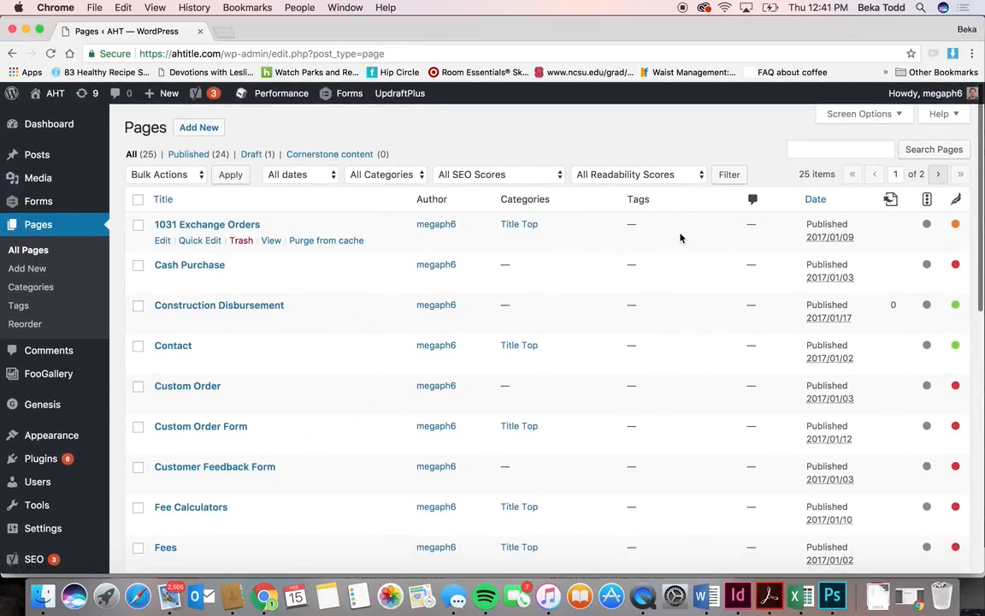
scroll(681, 238, down, 20)
click(937, 506)
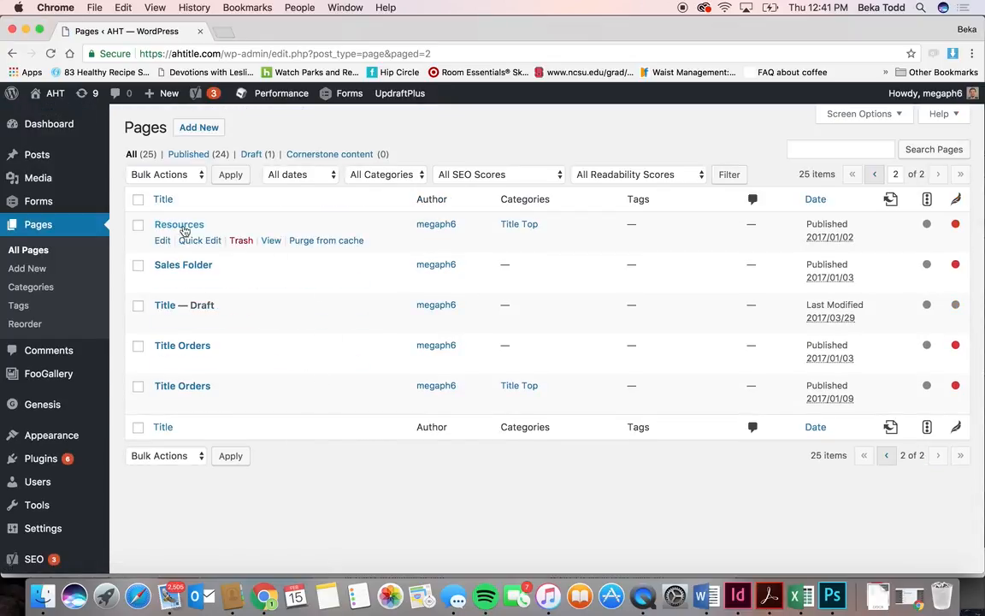
mouse_move(242, 246)
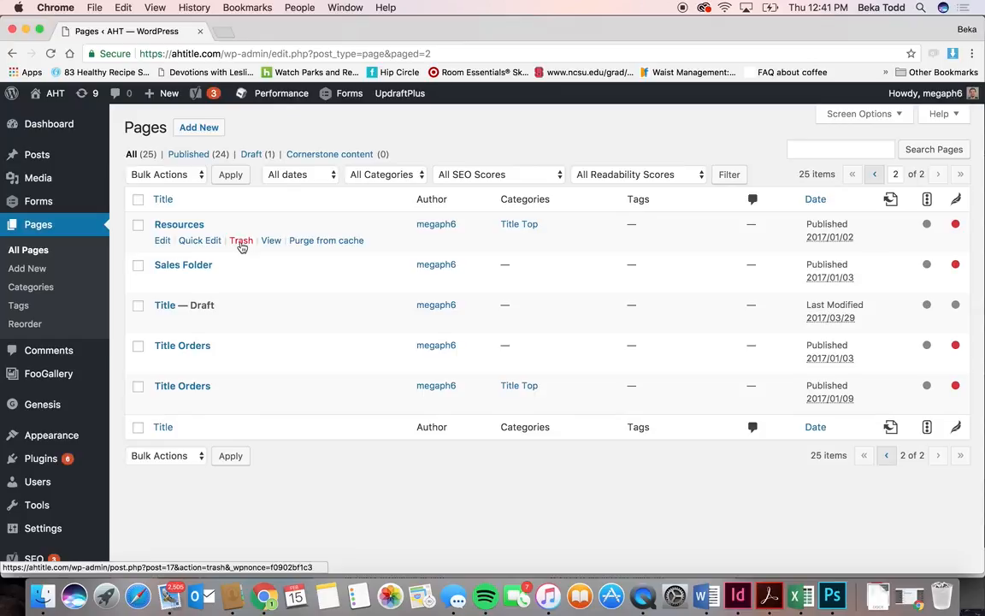
click(873, 177)
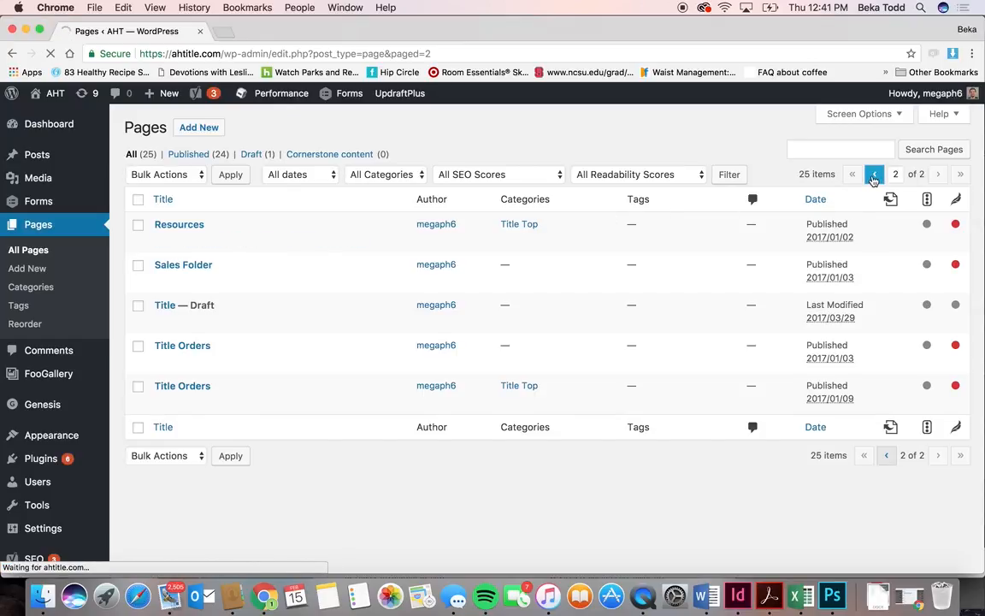
- Open the live site in a separate tab and look over its home page and Our Story page
right_click(58, 96)
click(67, 105)
click(235, 33)
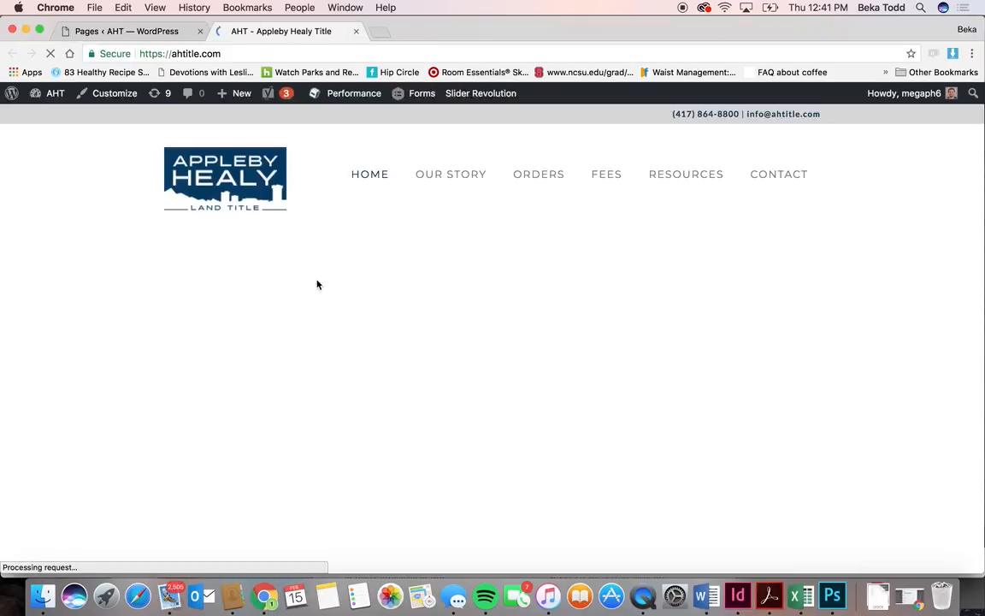
scroll(316, 284, down, 10)
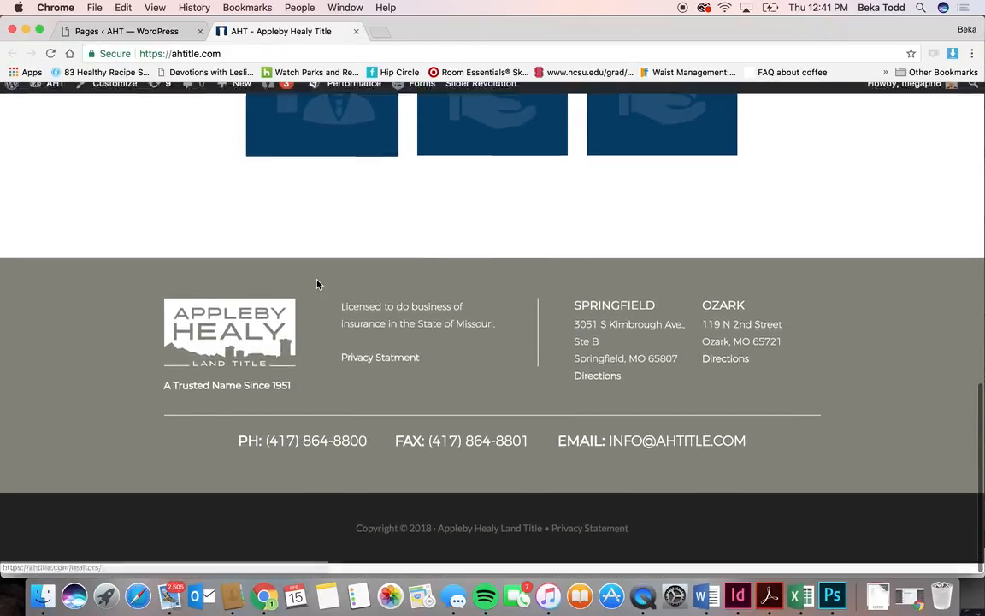
scroll(316, 284, up, 10)
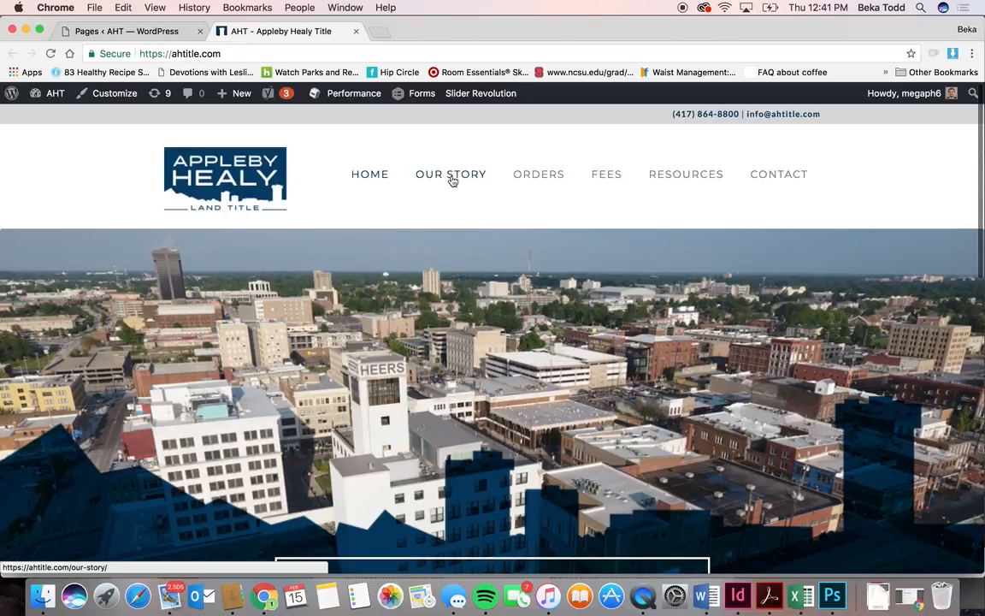
click(451, 176)
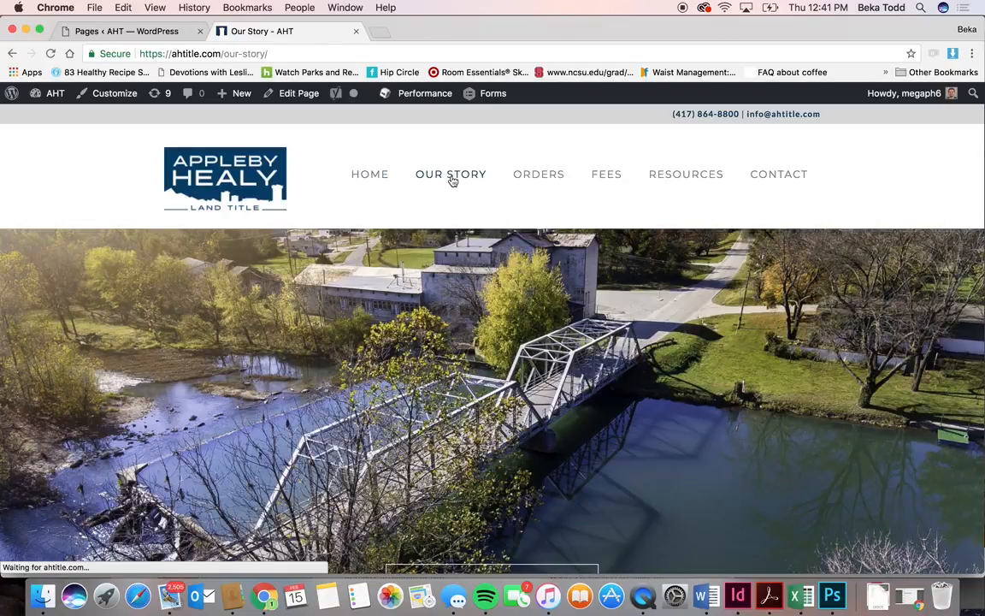
scroll(454, 323, down, 10)
scroll(453, 323, up, 5)
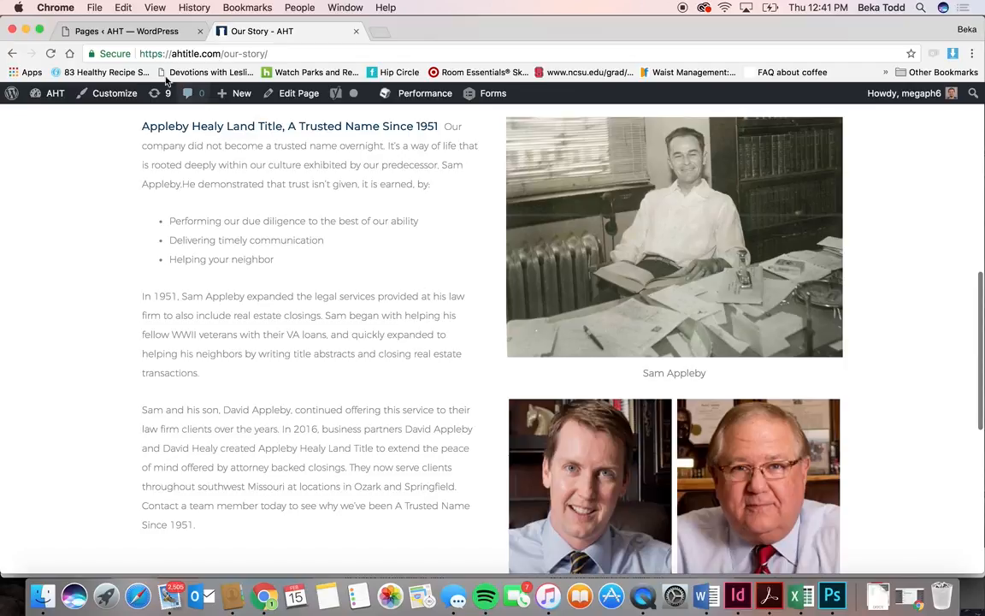
- Open the Our Story page for editing from the Pages list and check it against the live page
click(130, 32)
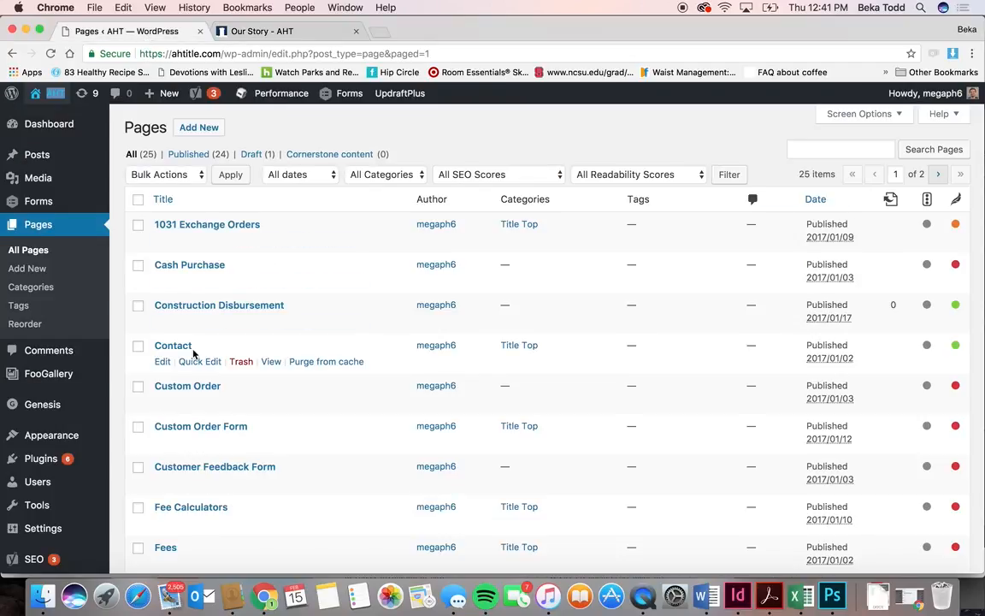
scroll(193, 353, down, 12)
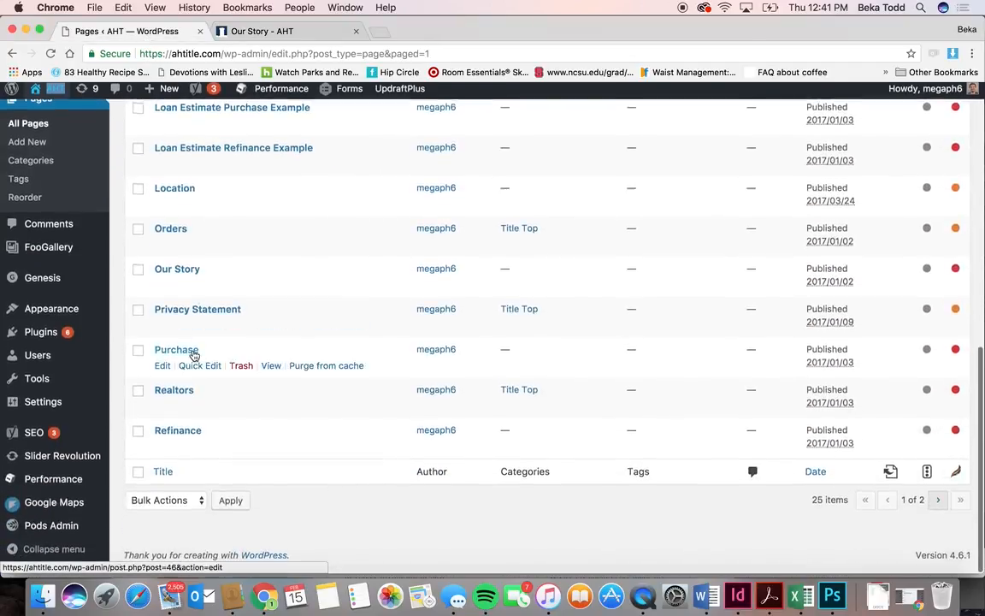
click(190, 272)
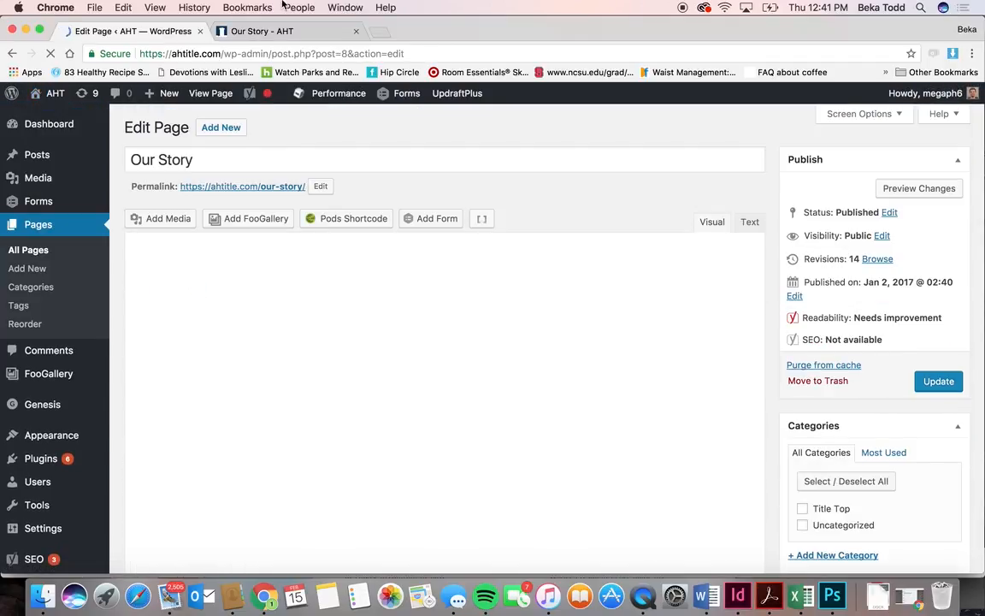
click(257, 32)
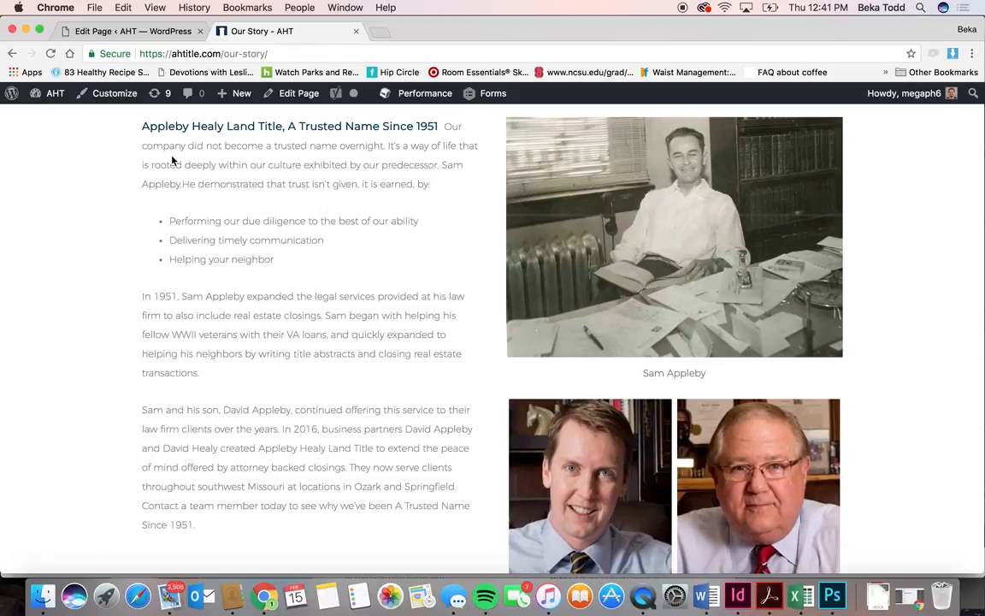
click(133, 31)
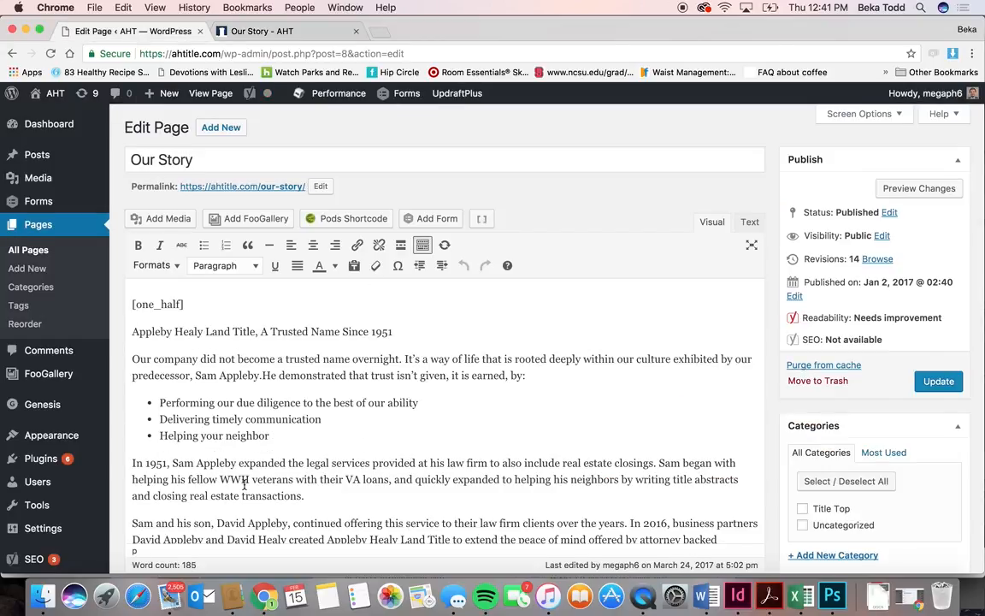
- Examine the text, column shortcodes and photos in the Our Story editor and compare them with the live page's layout
scroll(244, 484, down, 4)
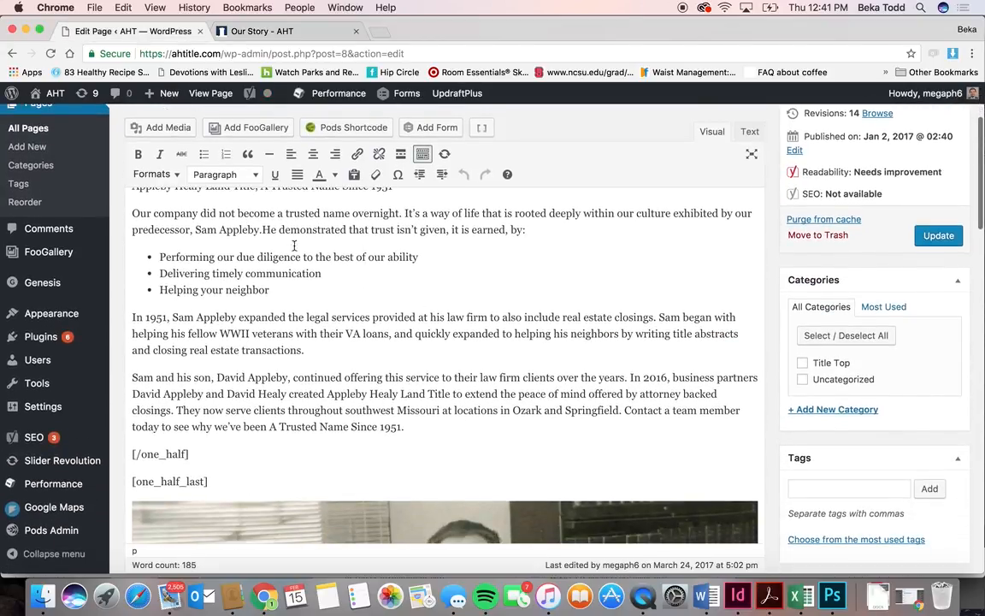
scroll(234, 436, down, 15)
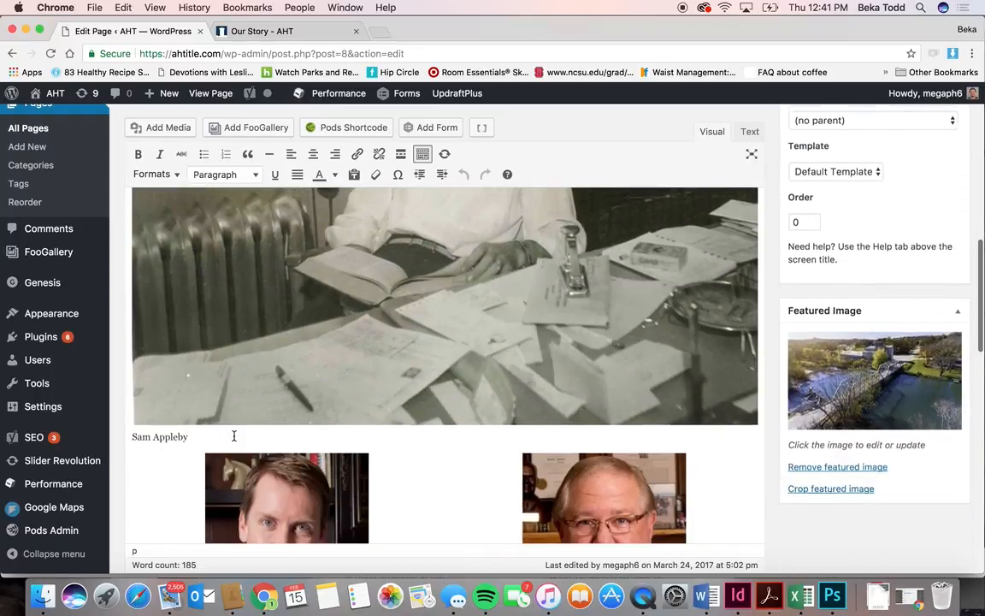
scroll(235, 441, down, 3)
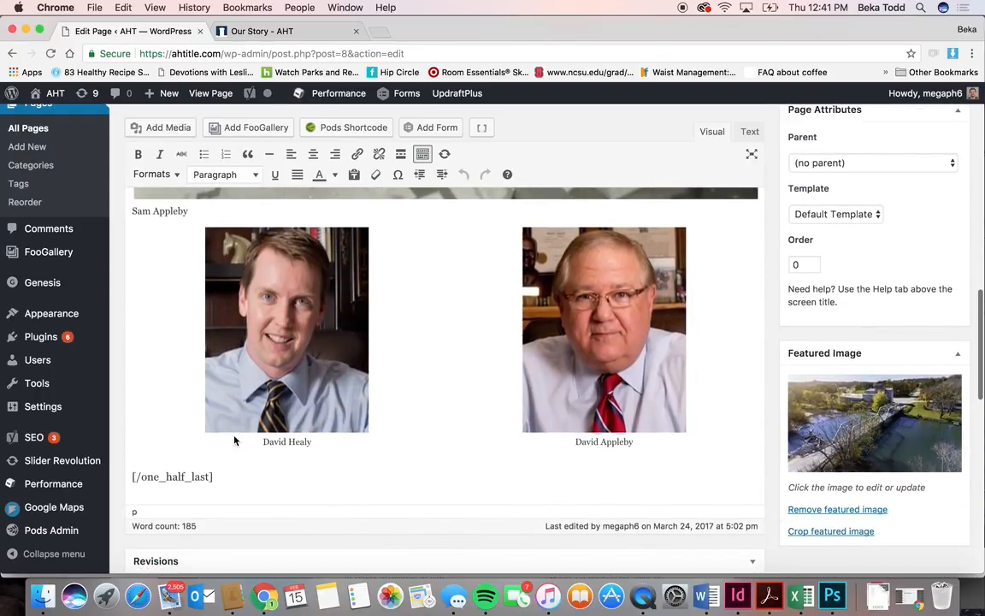
scroll(235, 441, up, 1)
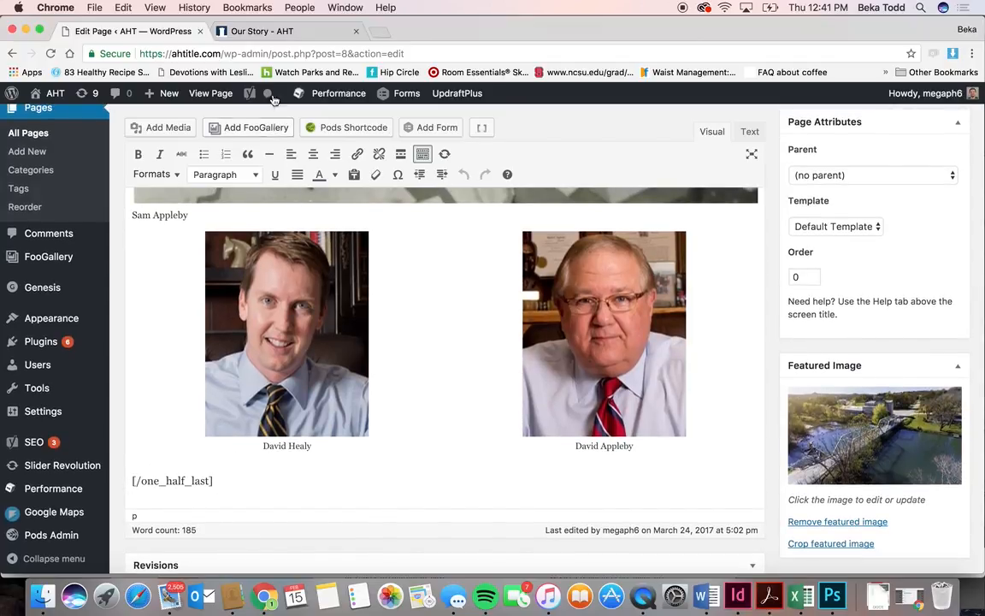
click(257, 32)
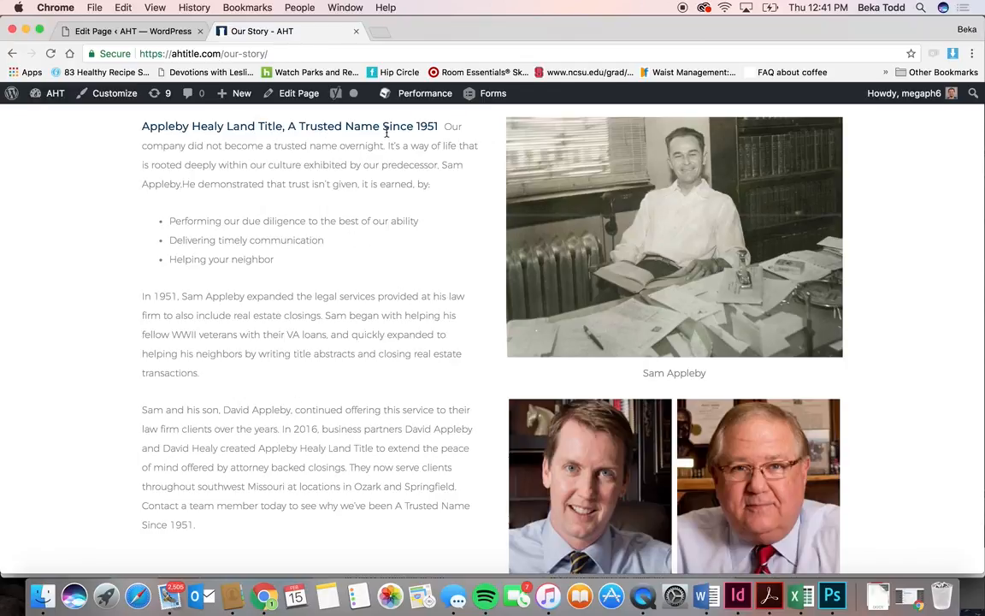
scroll(576, 389, down, 5)
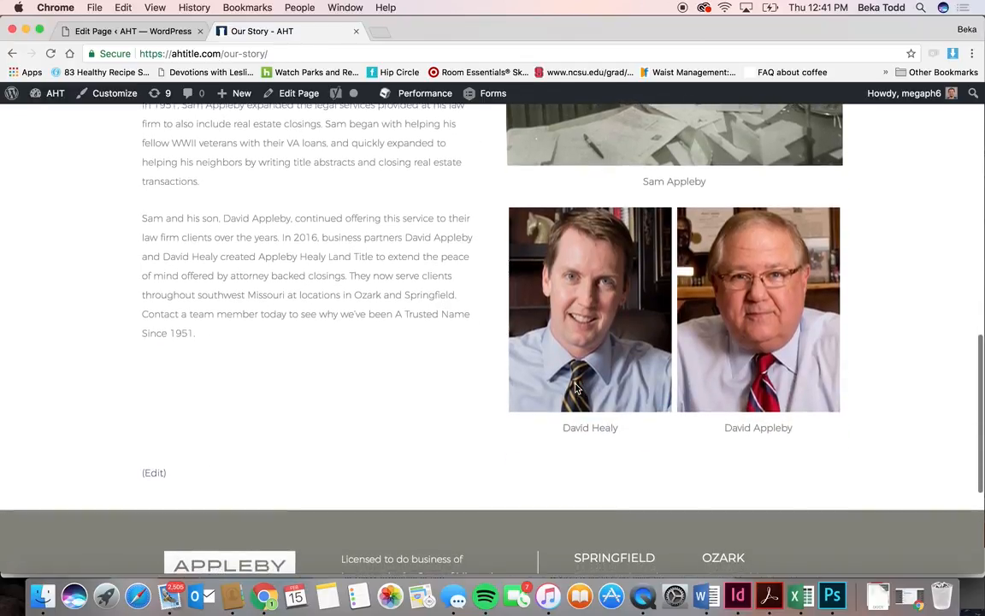
- Return to the Our Story editor, review its text and large photo, and briefly highlight the last body paragraph
click(158, 36)
scroll(233, 250, up, 10)
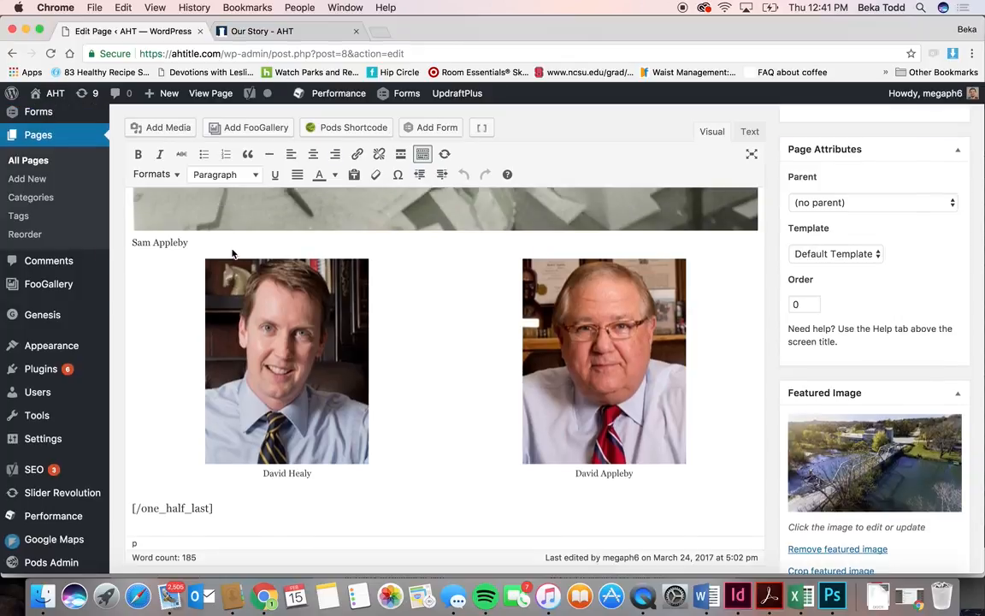
scroll(232, 249, up, 8)
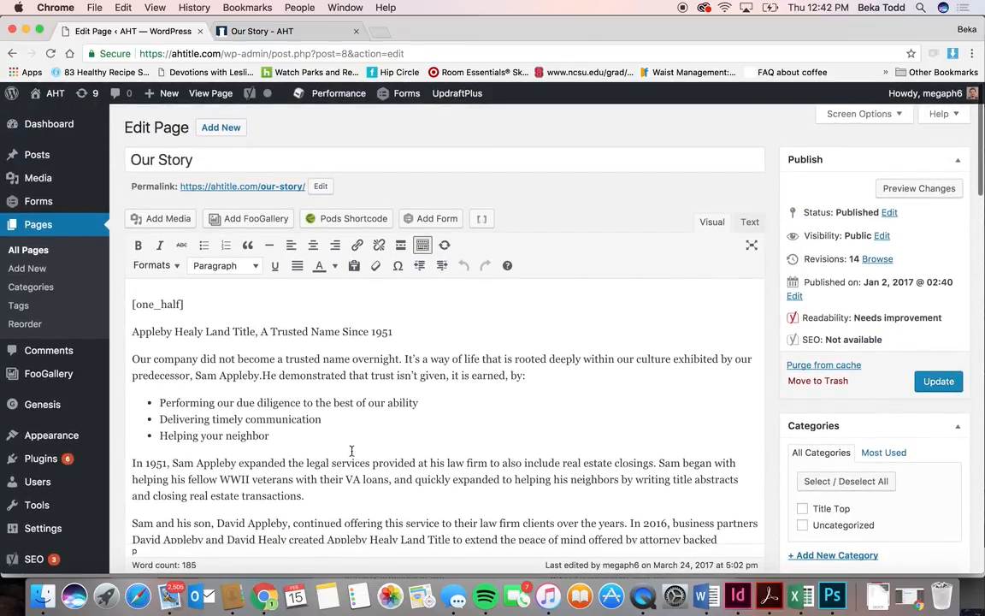
scroll(277, 502, down, 4)
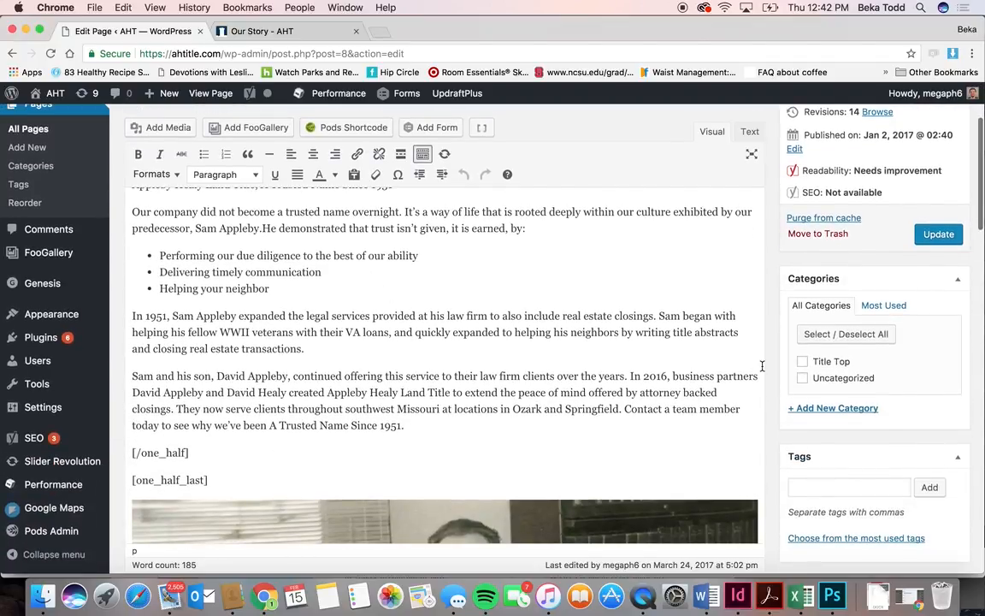
scroll(628, 290, down, 5)
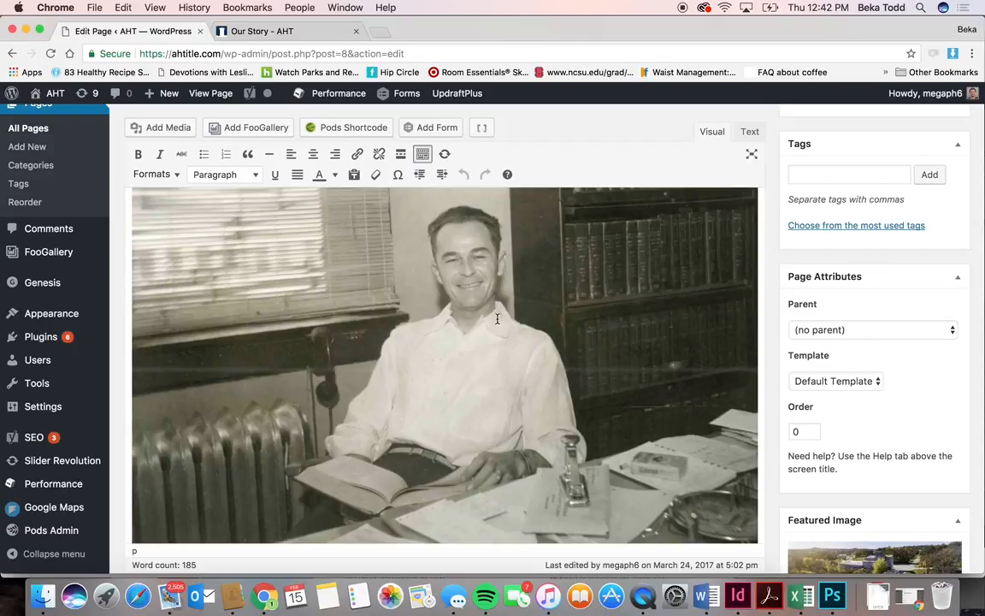
scroll(469, 331, up, 4)
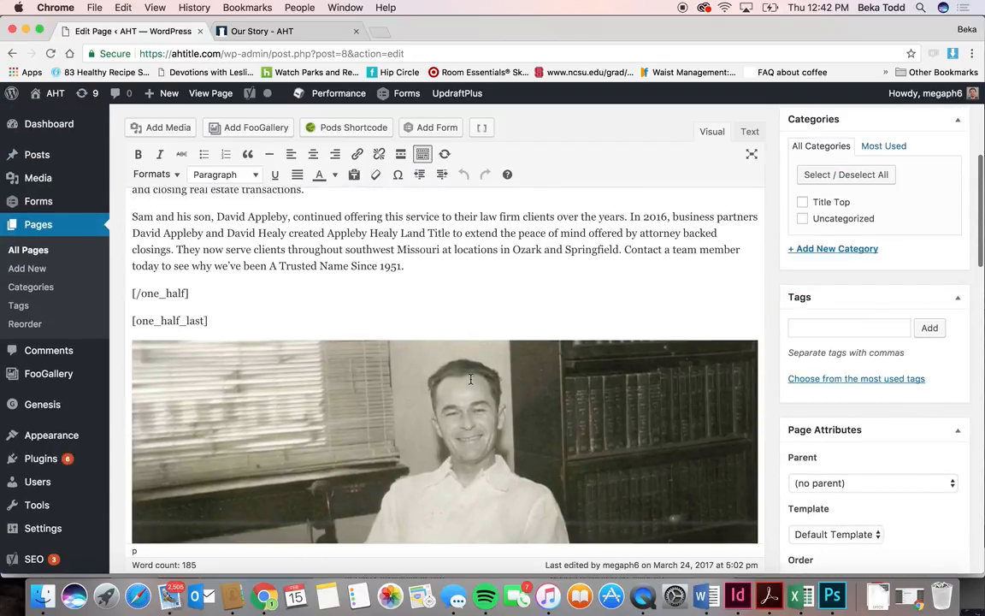
triple_click(432, 220)
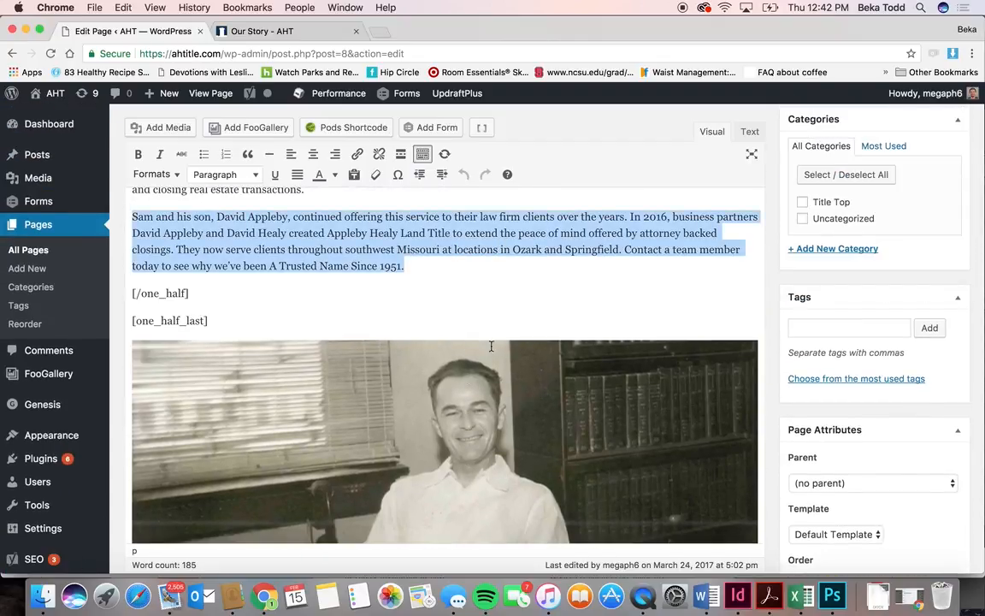
click(443, 280)
scroll(299, 410, down, 10)
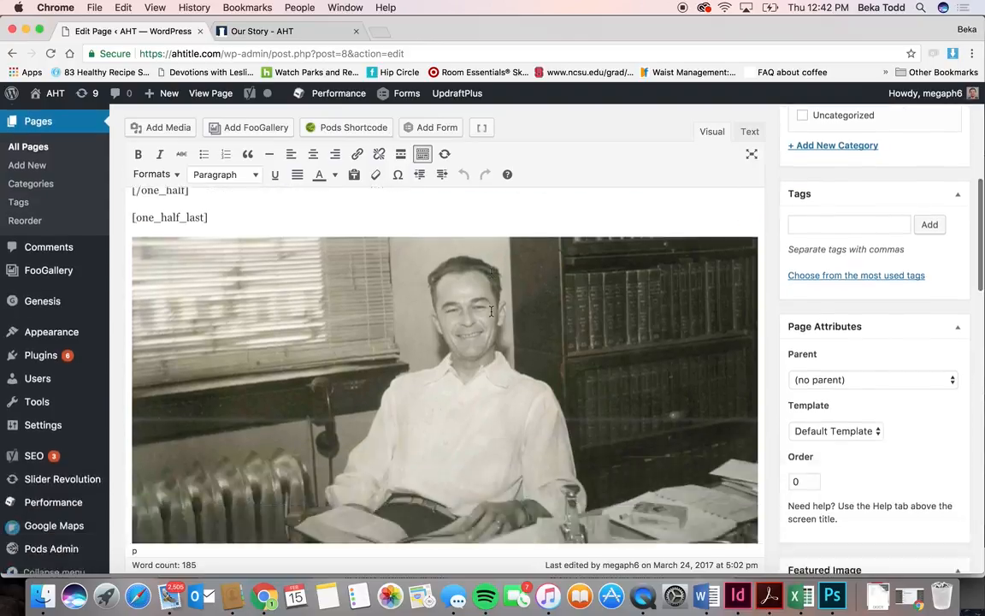
- Inspect the two-portrait gallery's settings and the media library for adding images, then close the gallery without updating it
click(299, 410)
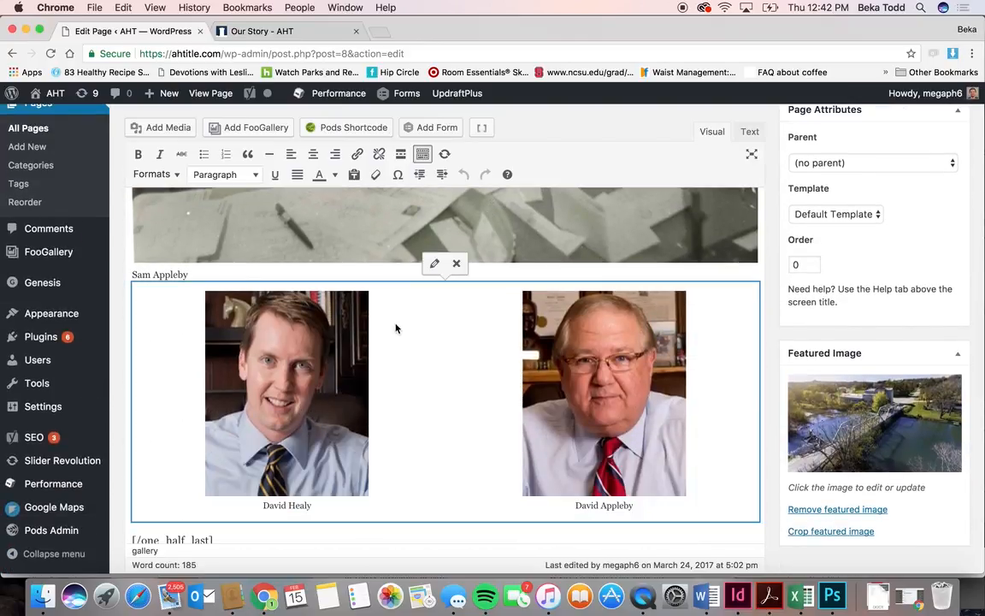
click(435, 264)
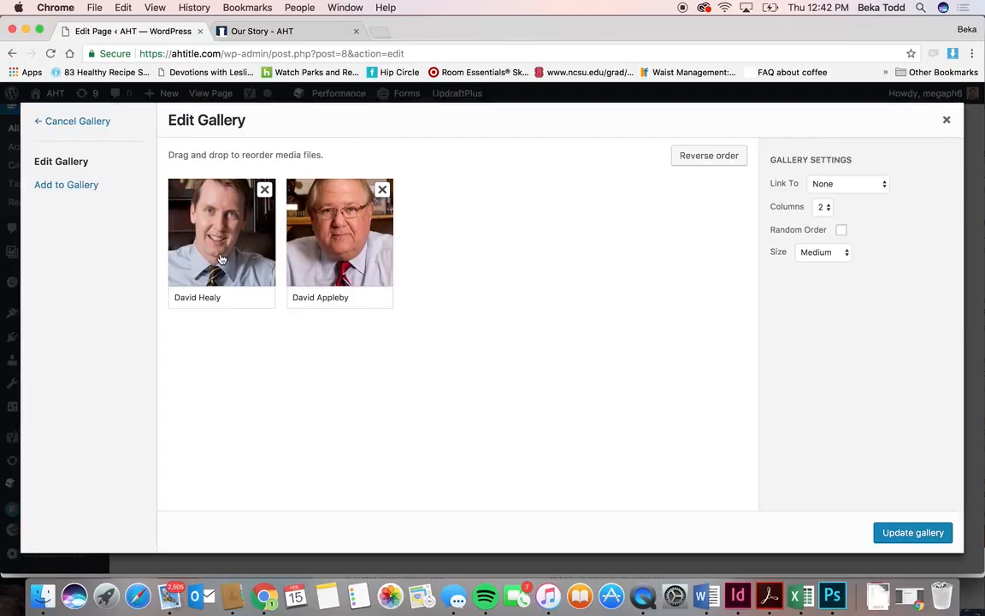
click(79, 189)
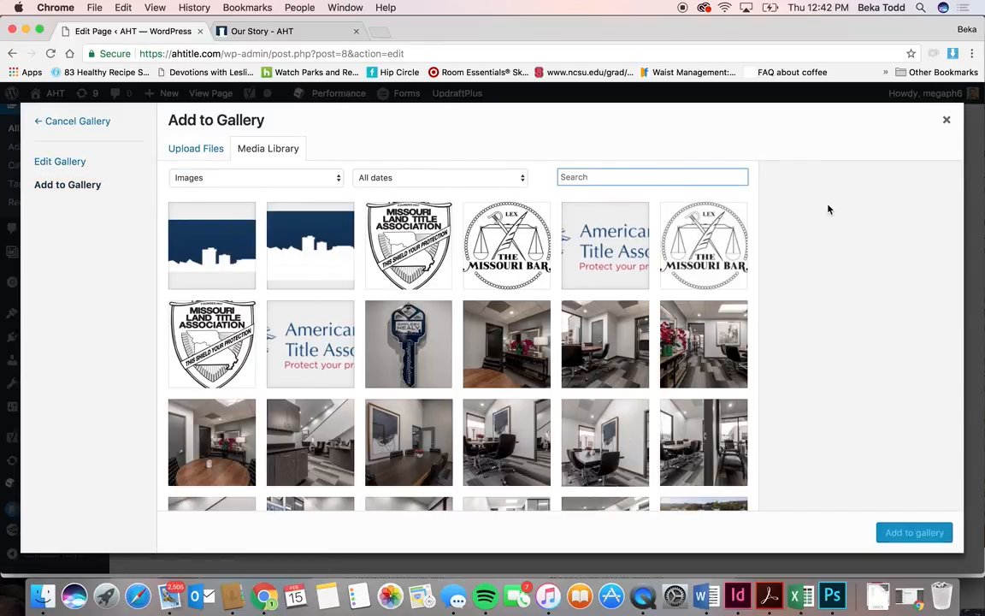
click(63, 164)
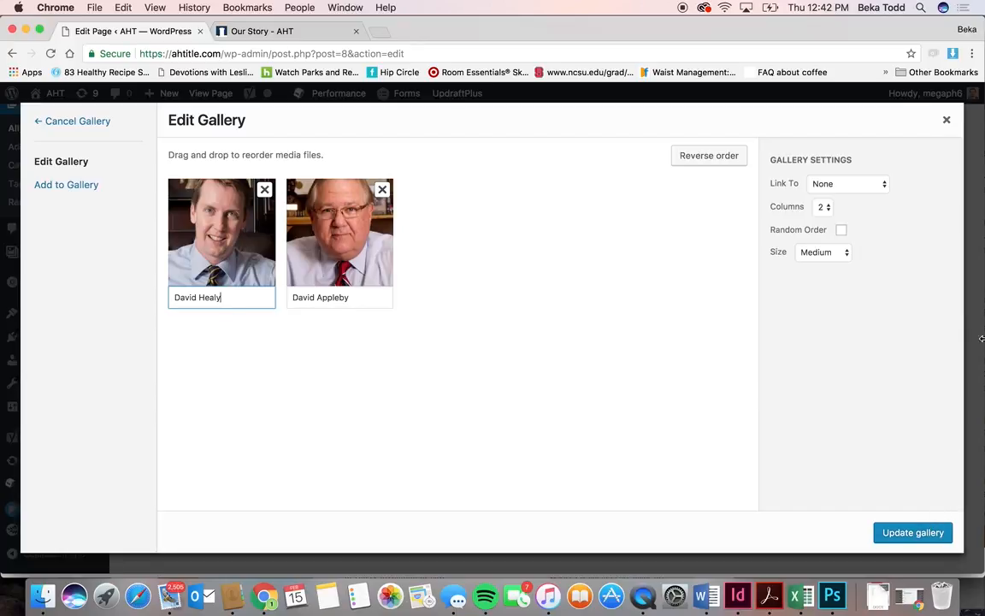
click(946, 121)
scroll(504, 385, up, 3)
scroll(531, 385, up, 3)
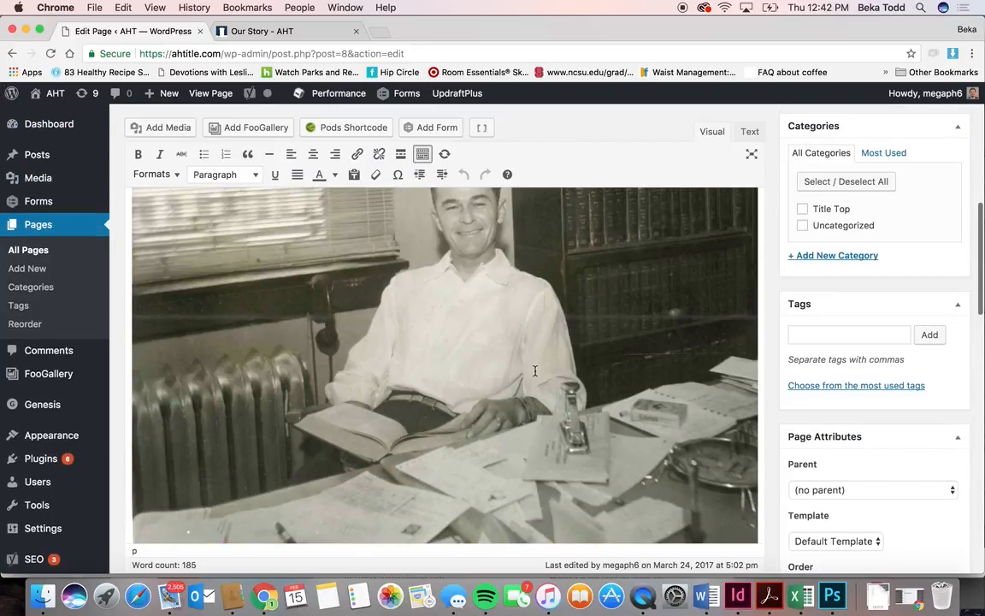
- Inspect the Our Story page's code in text mode, highlight the large photo's caption code, and return to the visual editor
scroll(581, 382, up, 3)
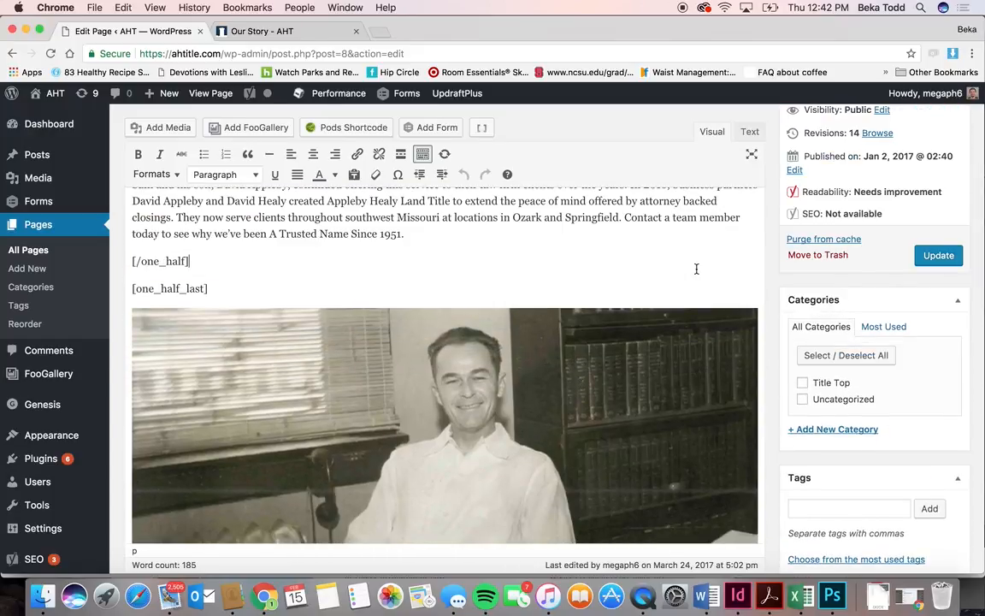
click(749, 131)
scroll(494, 263, down, 3)
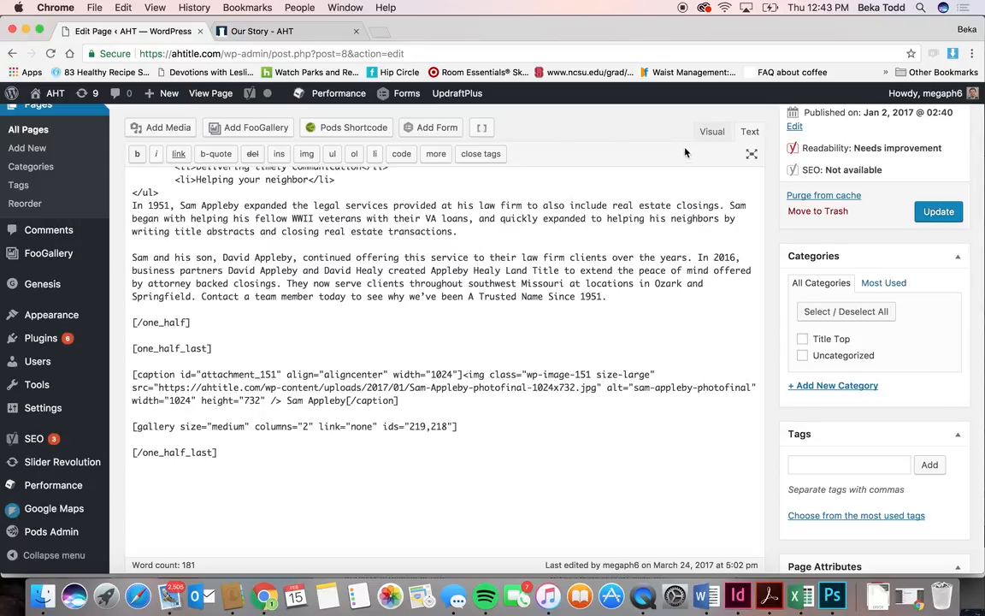
click(710, 132)
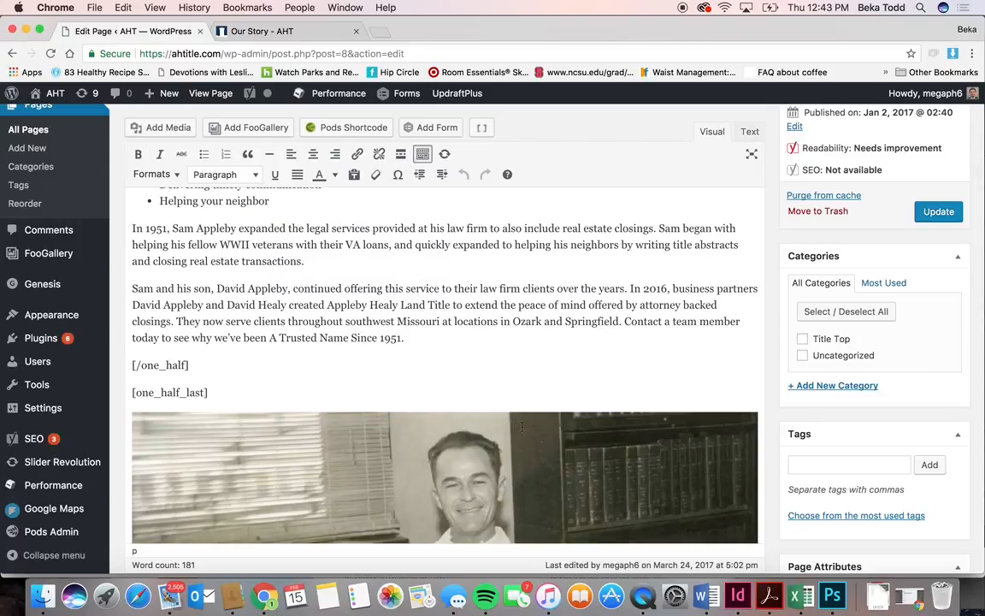
click(748, 132)
scroll(411, 442, down, 5)
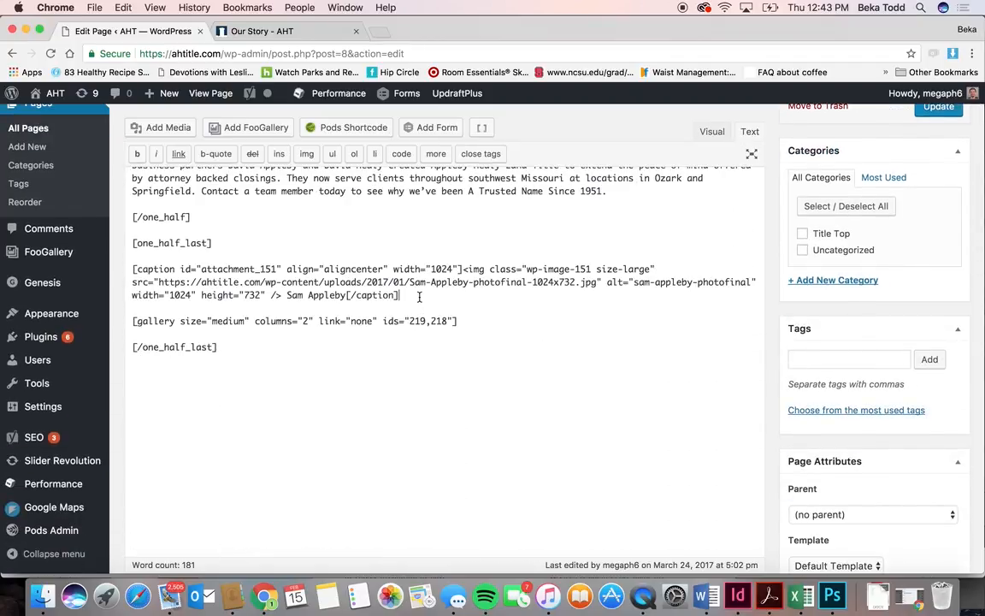
drag(419, 297, 124, 261)
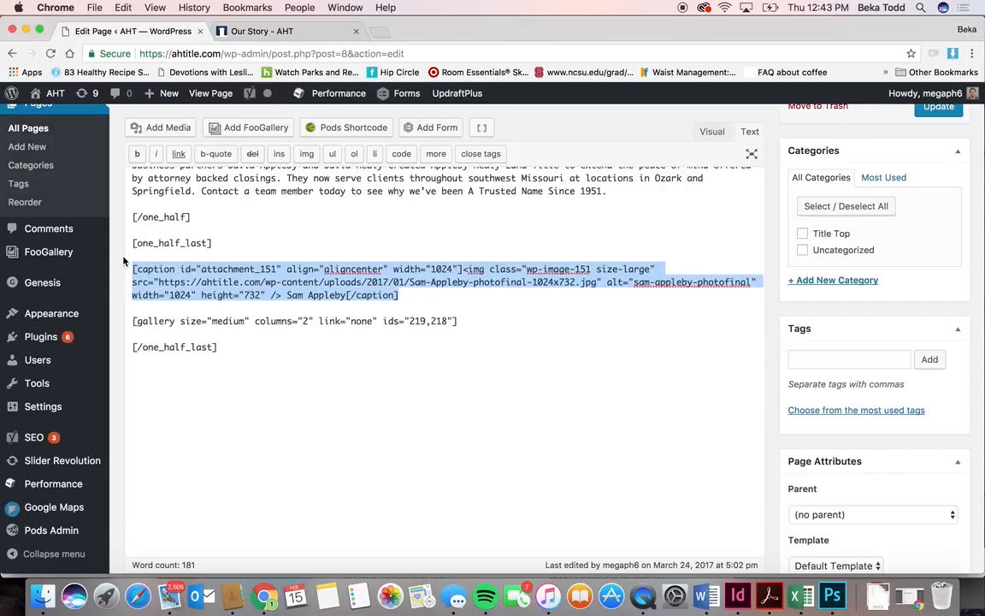
click(344, 244)
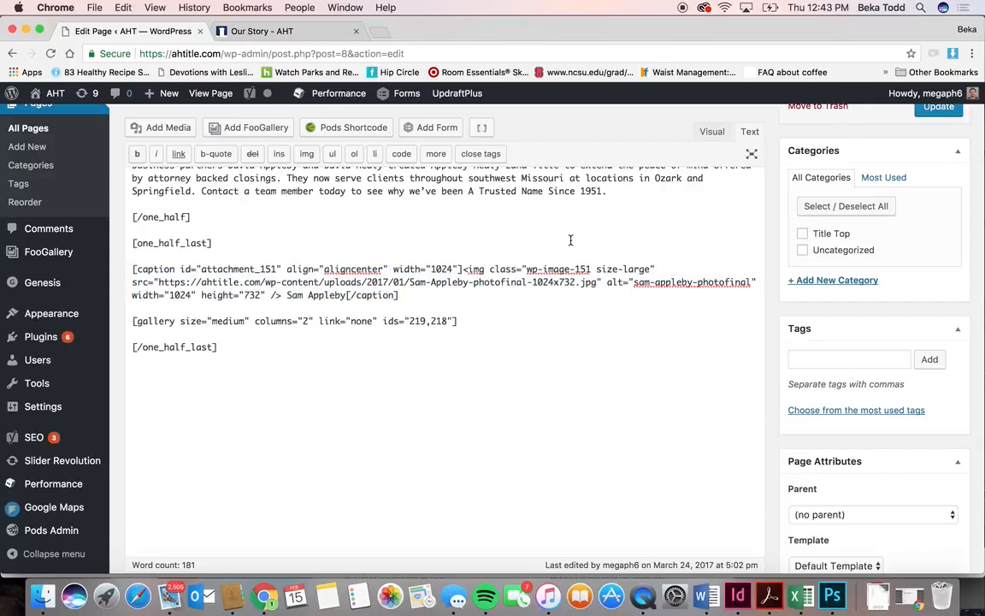
click(712, 132)
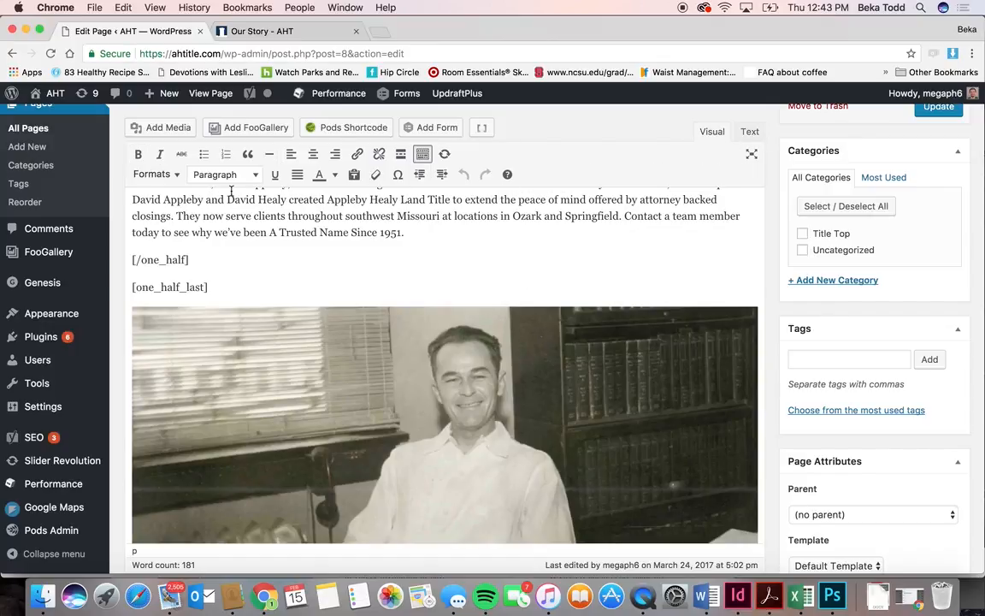
- Select the large office photo, inspect its image details such as caption, alignment and size, and close them without updating
right_click(207, 323)
click(250, 340)
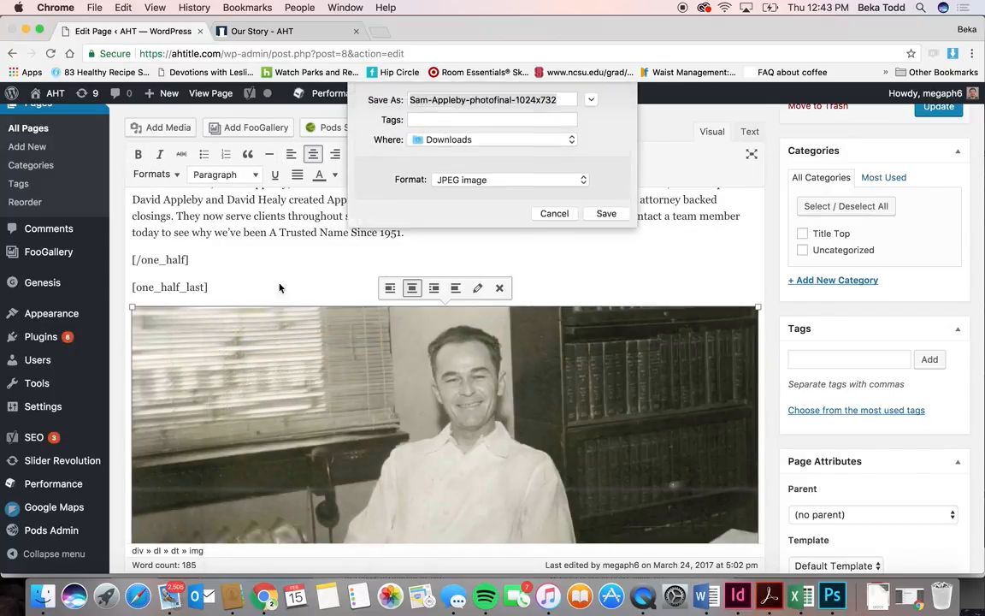
click(597, 221)
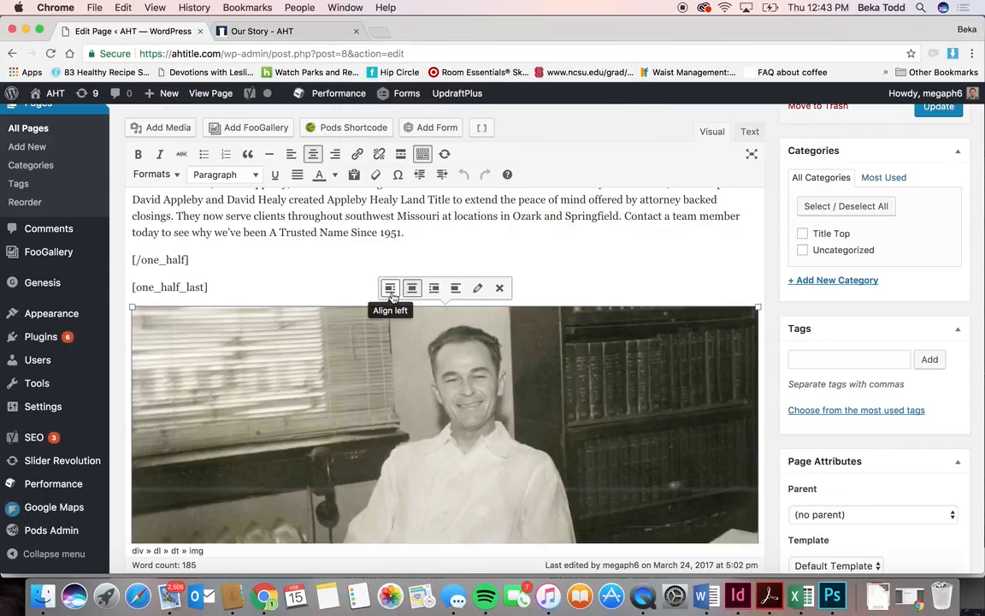
click(475, 290)
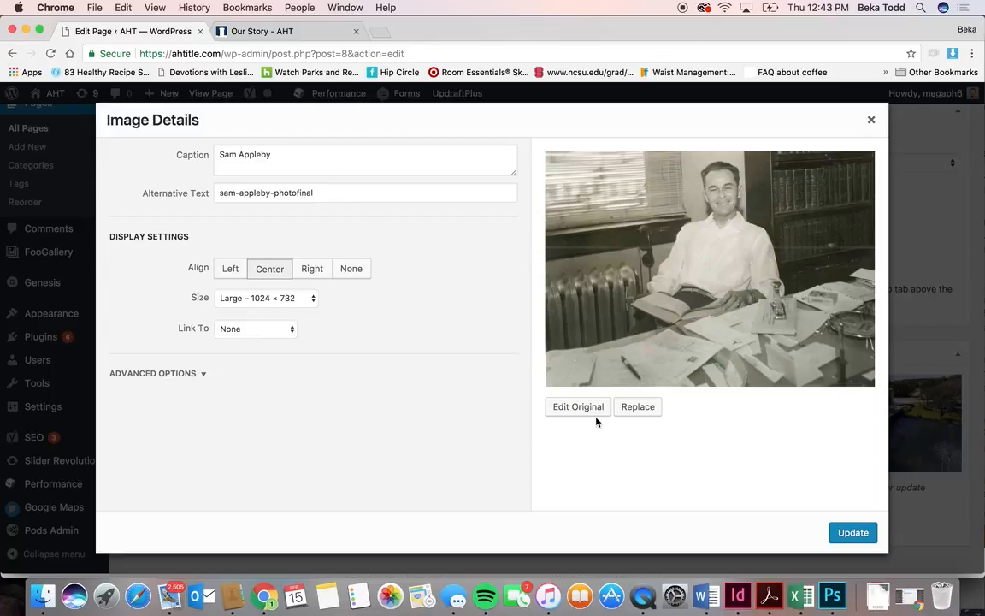
click(872, 122)
- Compare the Our Story editor with the live page, then inspect the featured image options and close them without changing the image
scroll(750, 205, up, 5)
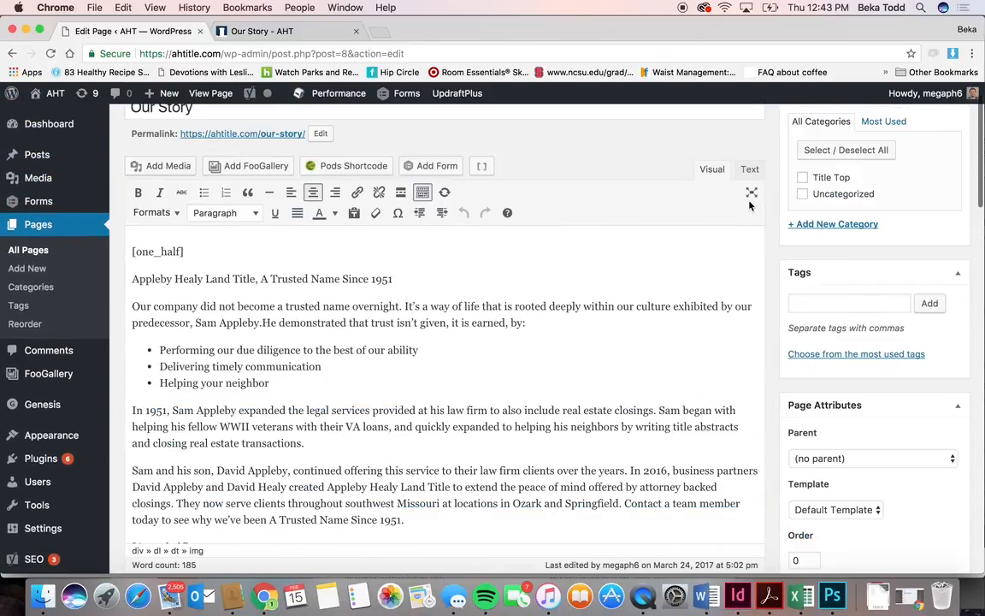
scroll(855, 202, down, 10)
scroll(948, 199, up, 5)
scroll(682, 303, up, 10)
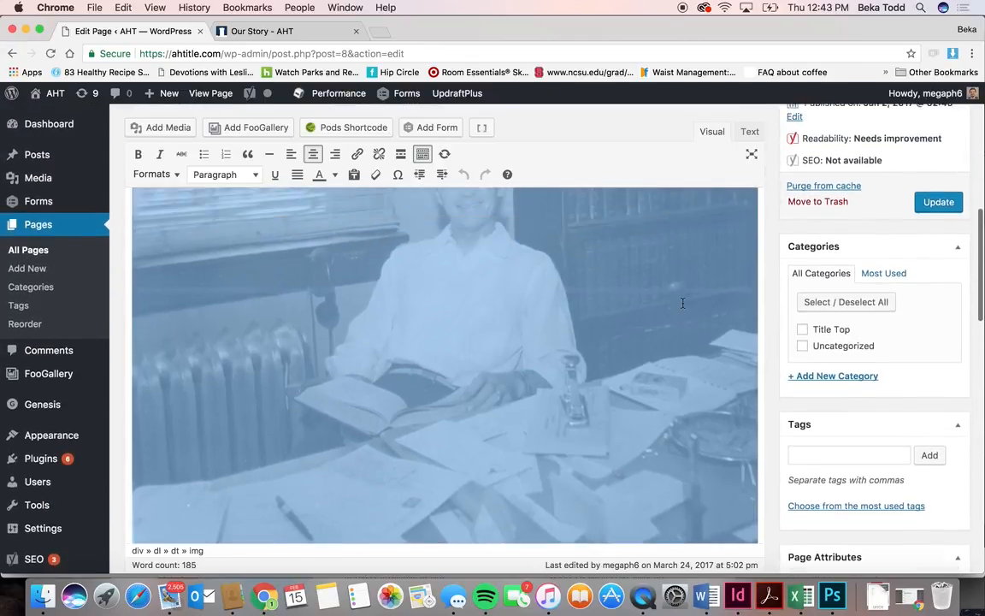
scroll(682, 302, down, 10)
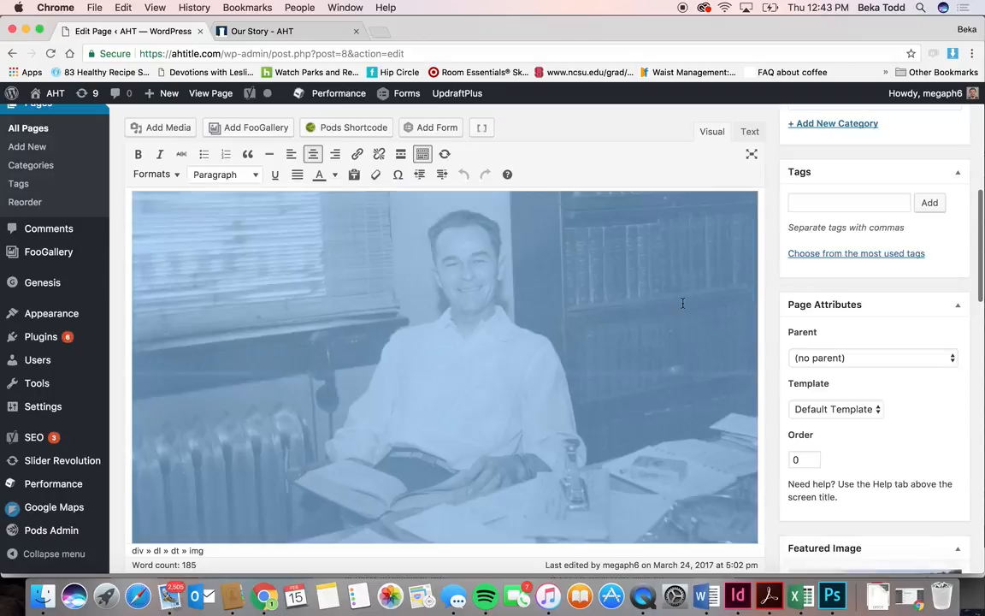
scroll(842, 420, down, 1)
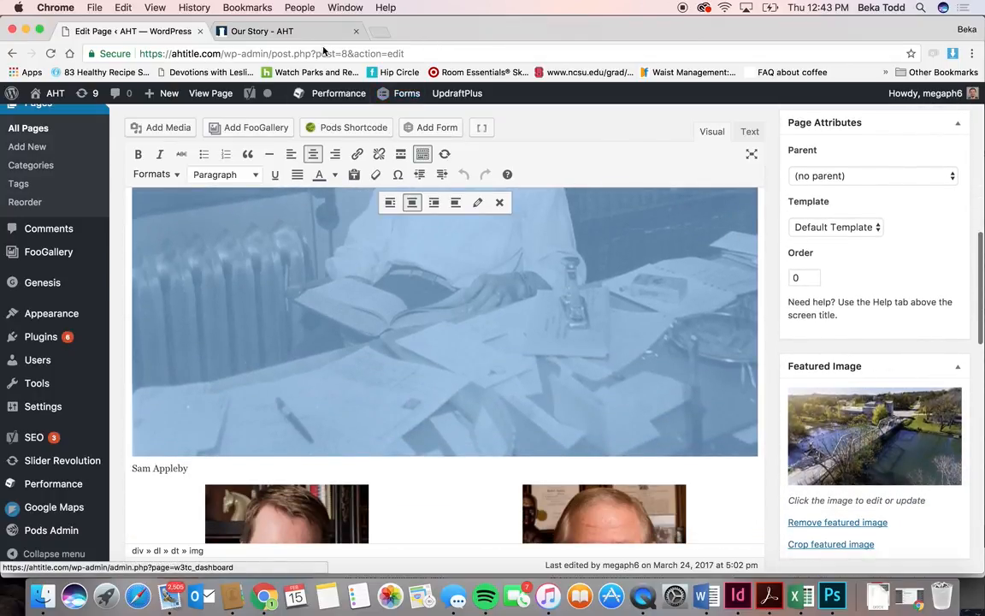
click(281, 31)
scroll(369, 212, up, 10)
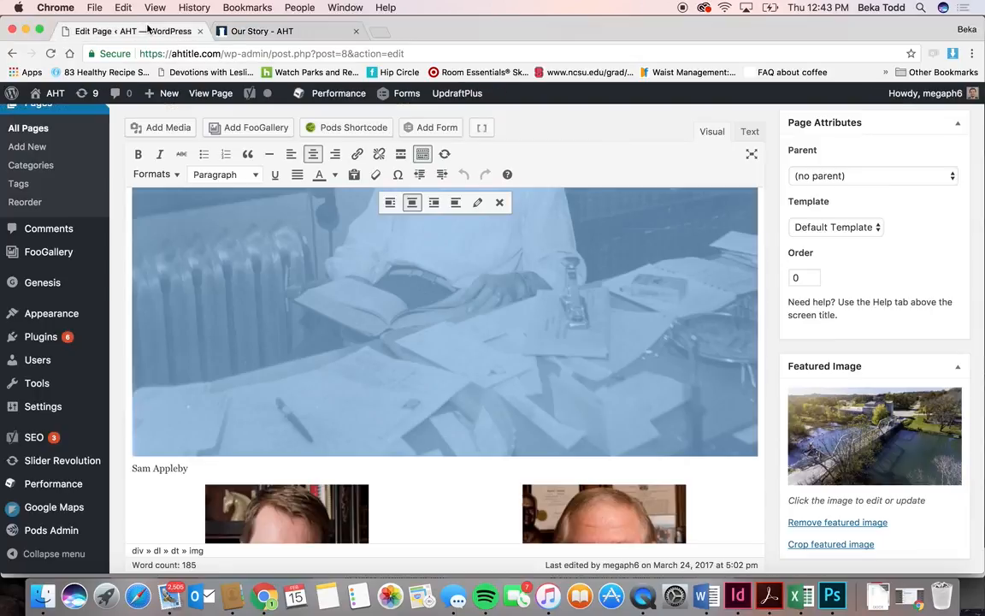
click(134, 31)
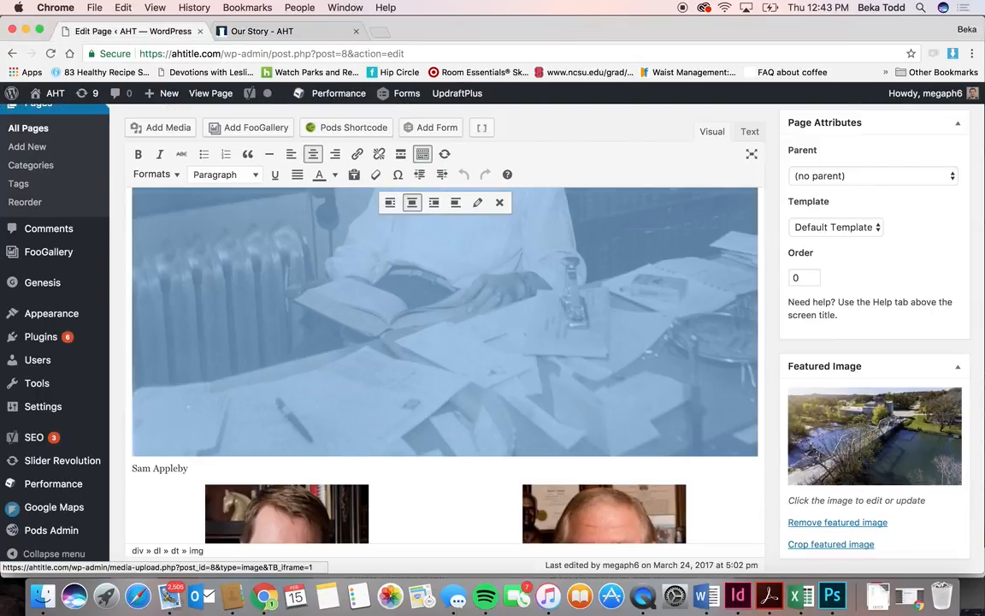
click(874, 436)
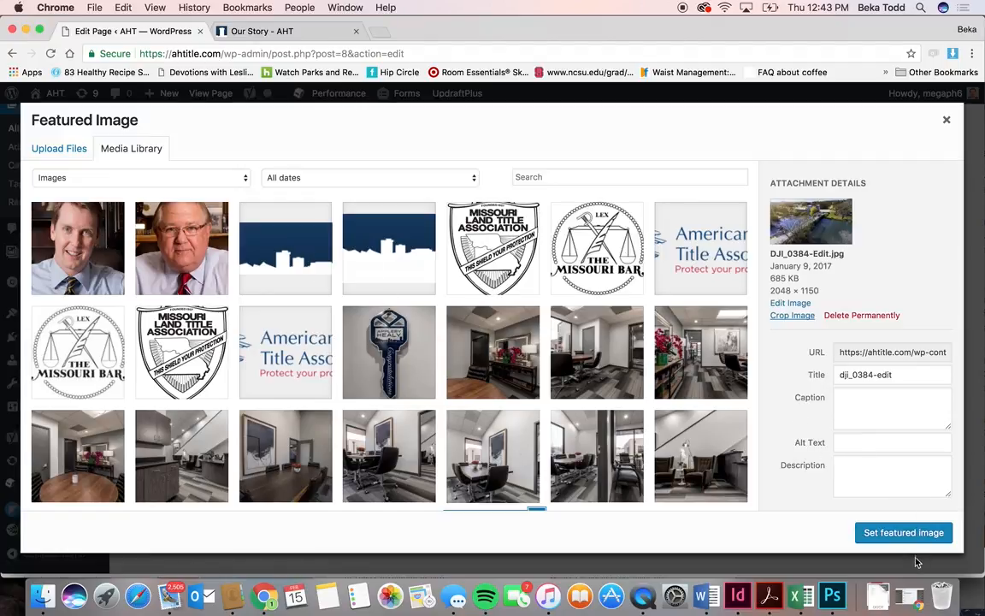
click(948, 125)
- Go back to the list of all pages and view the Orders and Resources pages on the live site
scroll(819, 246, up, 5)
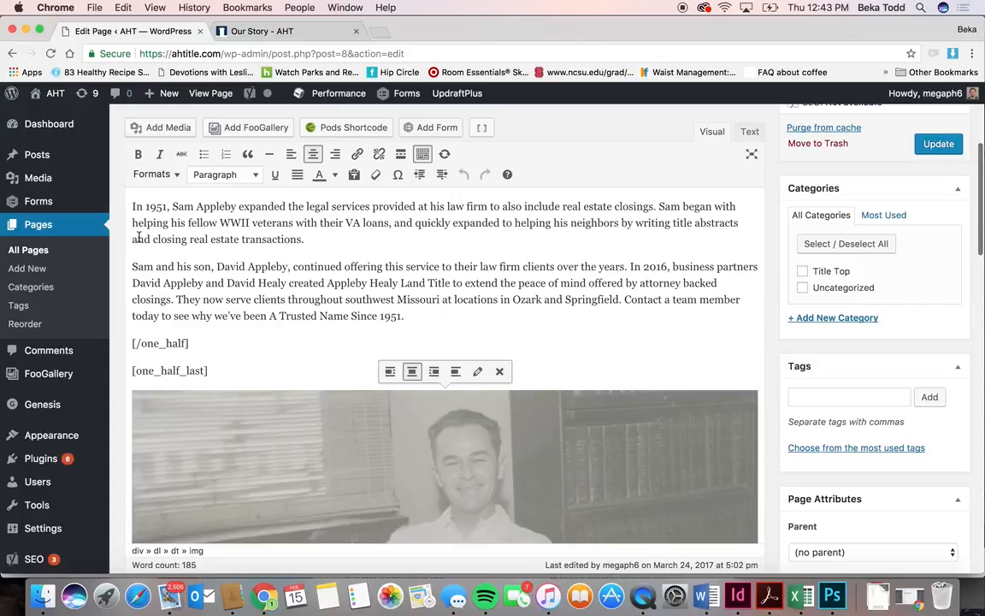
click(18, 251)
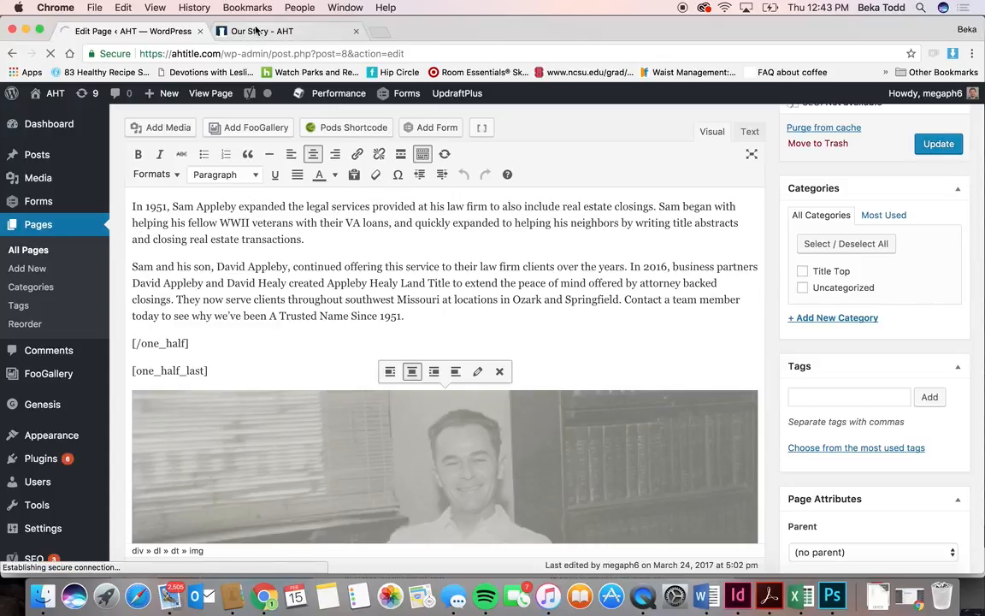
click(255, 30)
scroll(530, 184, up, 5)
click(533, 177)
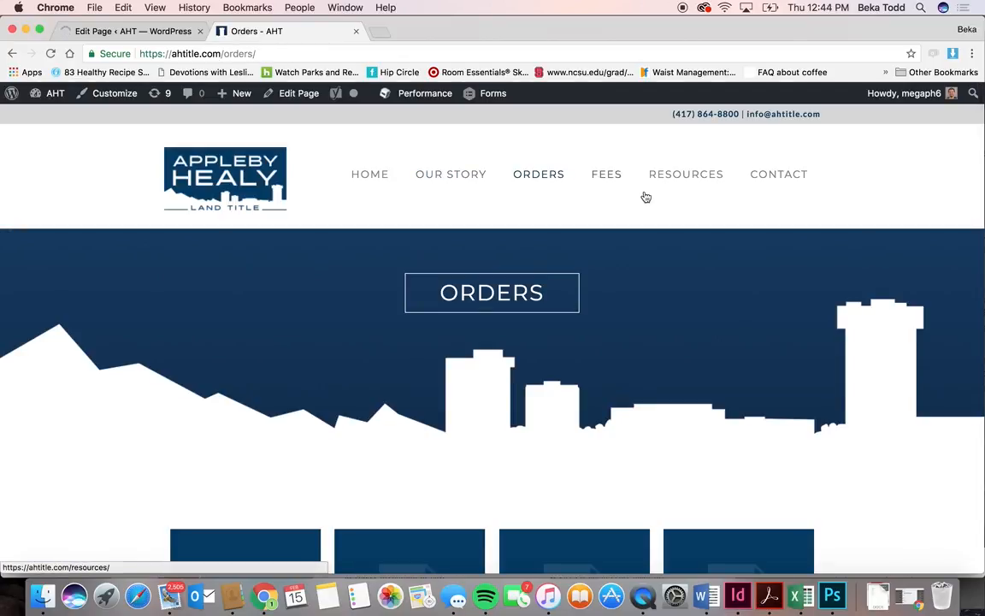
scroll(645, 196, down, 1)
click(609, 130)
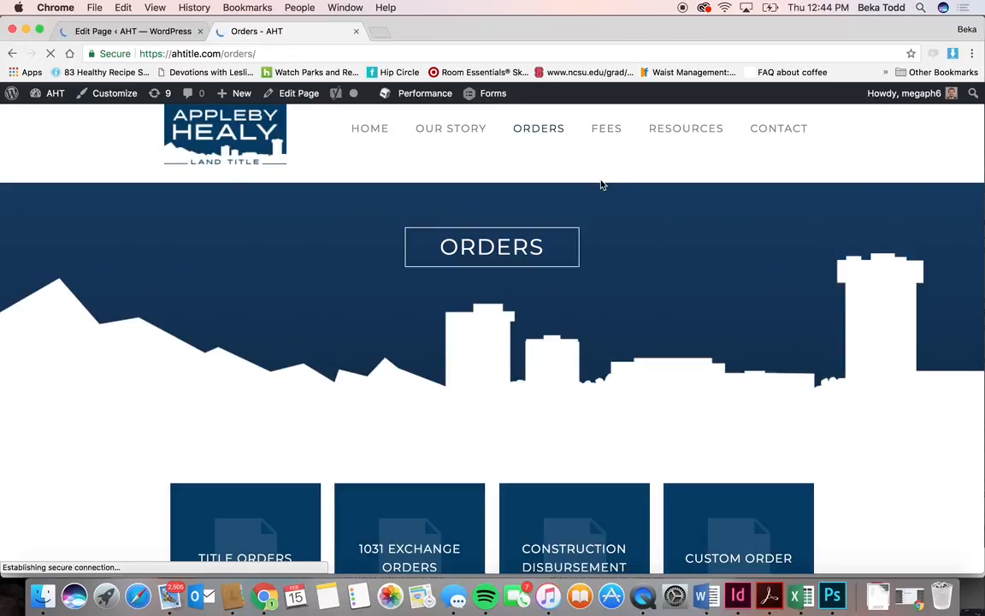
scroll(584, 290, down, 3)
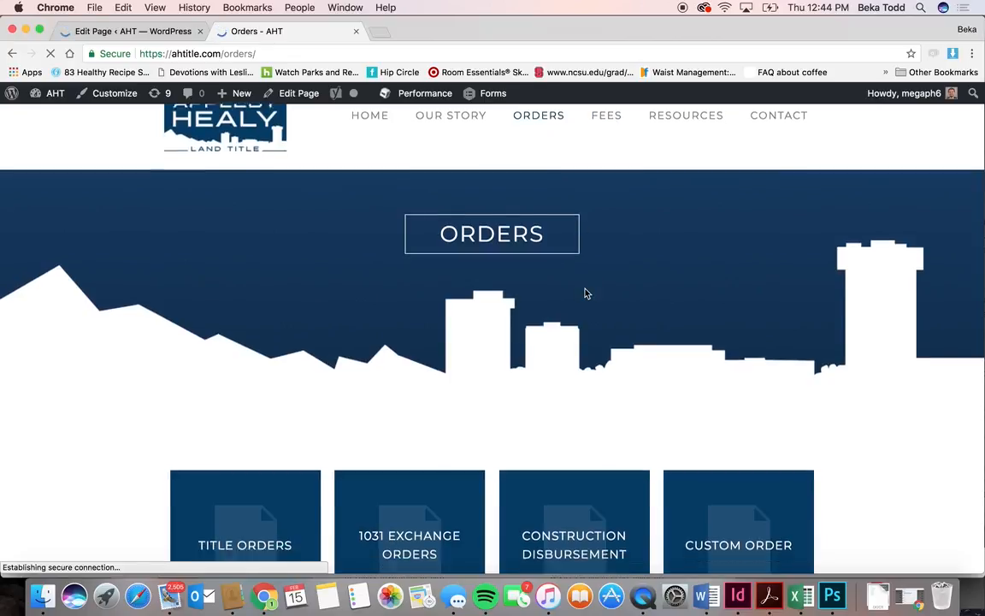
scroll(585, 290, up, 5)
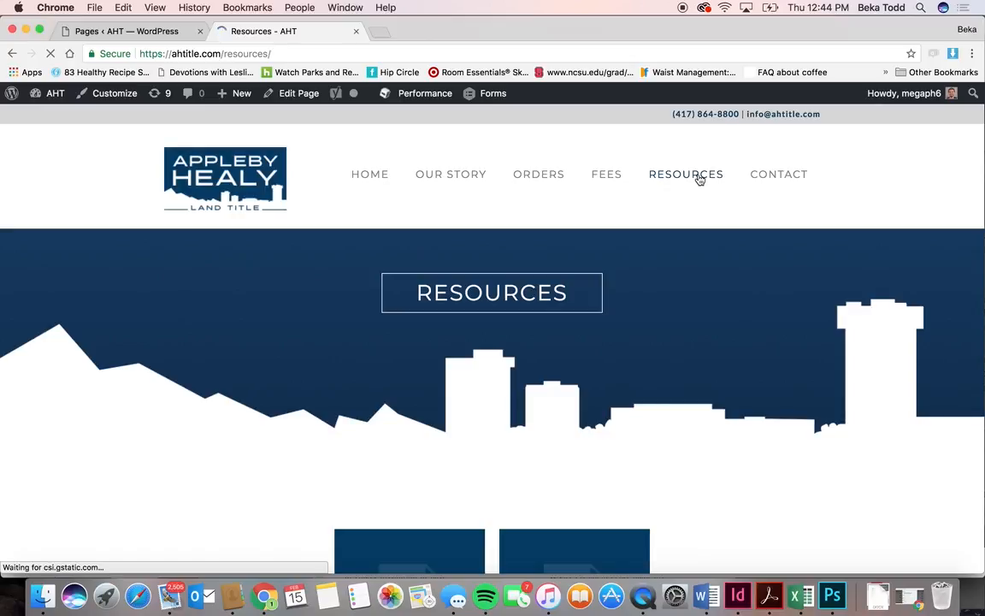
- Examine the live Fees page and the Contact page, including its office details and contact form
click(620, 174)
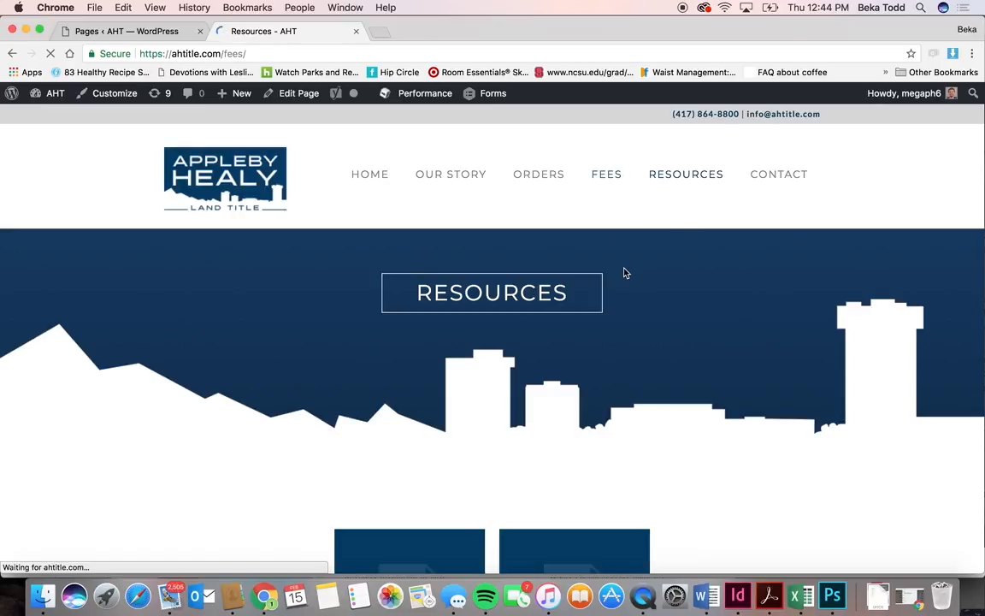
scroll(622, 273, down, 3)
scroll(624, 272, down, 3)
scroll(624, 271, up, 5)
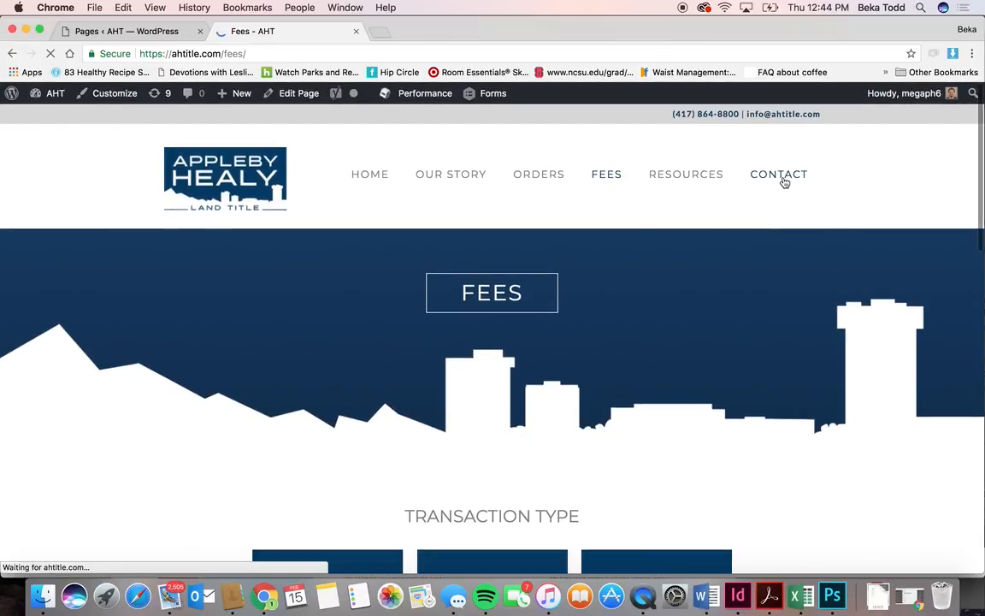
click(783, 177)
scroll(706, 293, down, 5)
scroll(706, 295, down, 5)
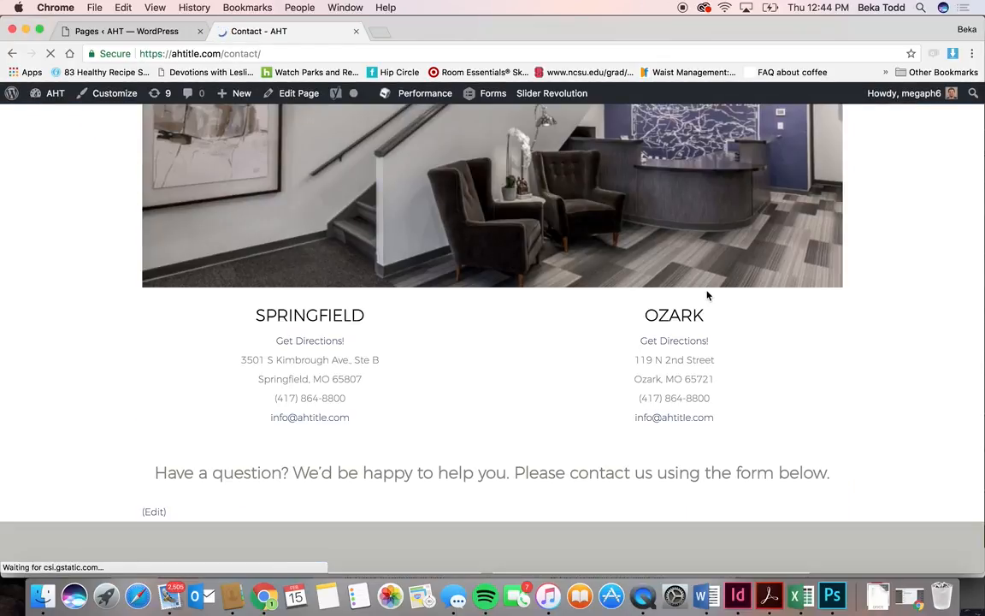
scroll(707, 295, down, 3)
scroll(706, 293, down, 5)
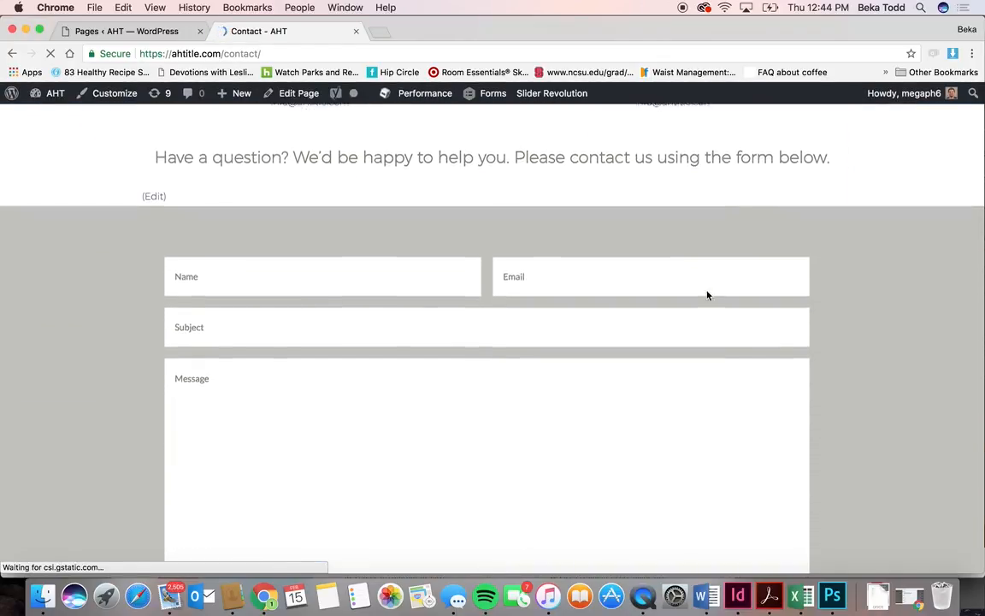
scroll(707, 291, up, 2)
scroll(706, 288, up, 10)
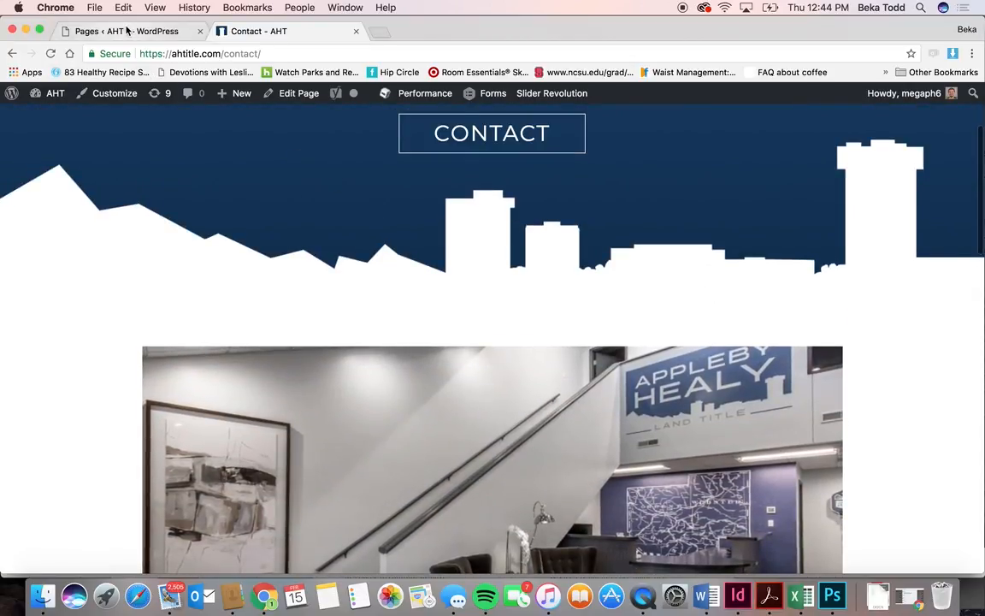
- Open the Fees page for editing from the WordPress Pages list
click(124, 31)
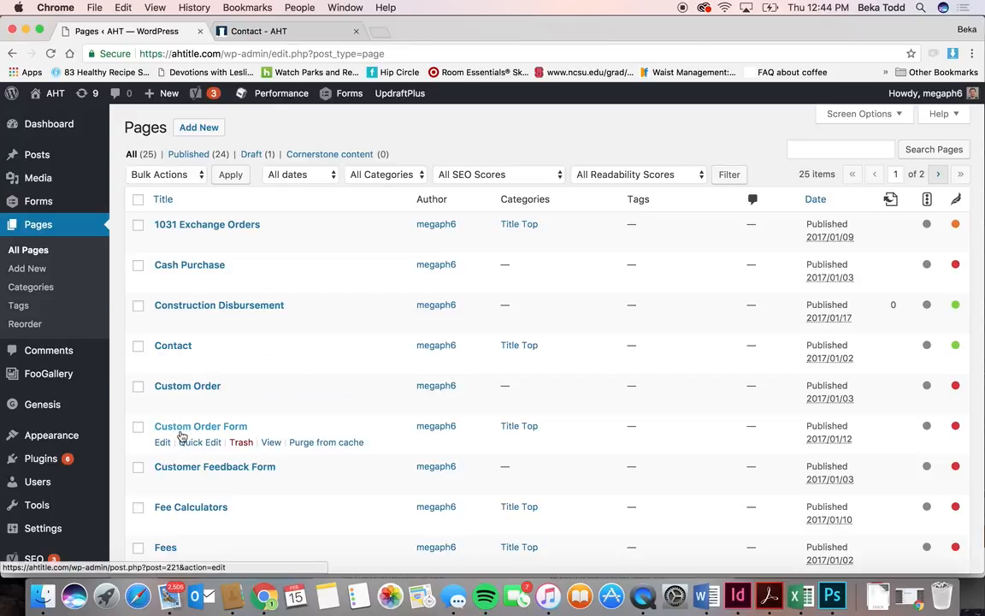
scroll(180, 436, down, 2)
scroll(181, 436, down, 2)
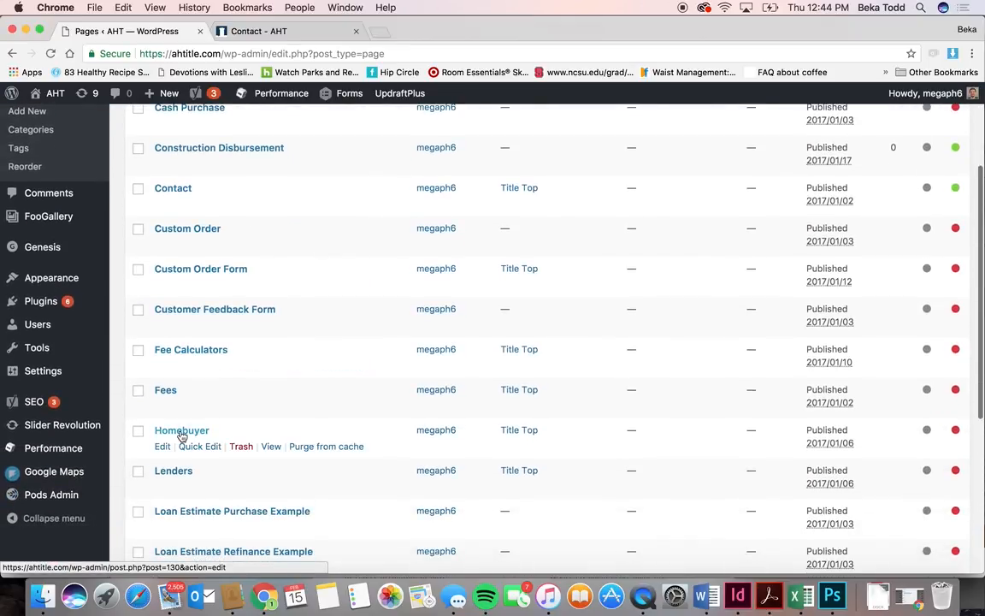
click(165, 390)
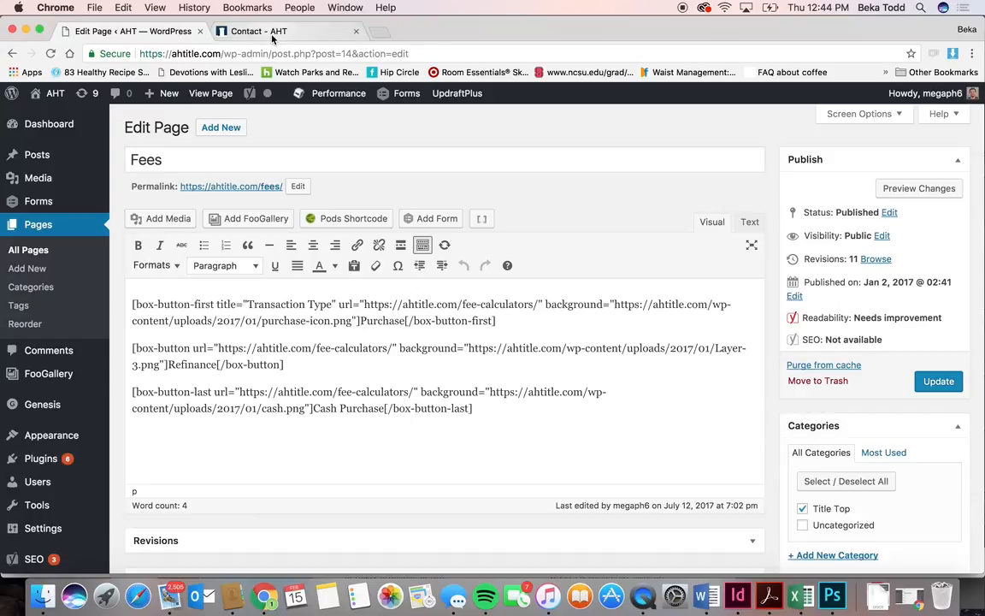
- Open the live Fees page and view its transaction type buttons for comparison with the shortcodes
click(246, 30)
scroll(541, 155, up, 2)
click(596, 174)
scroll(502, 335, down, 3)
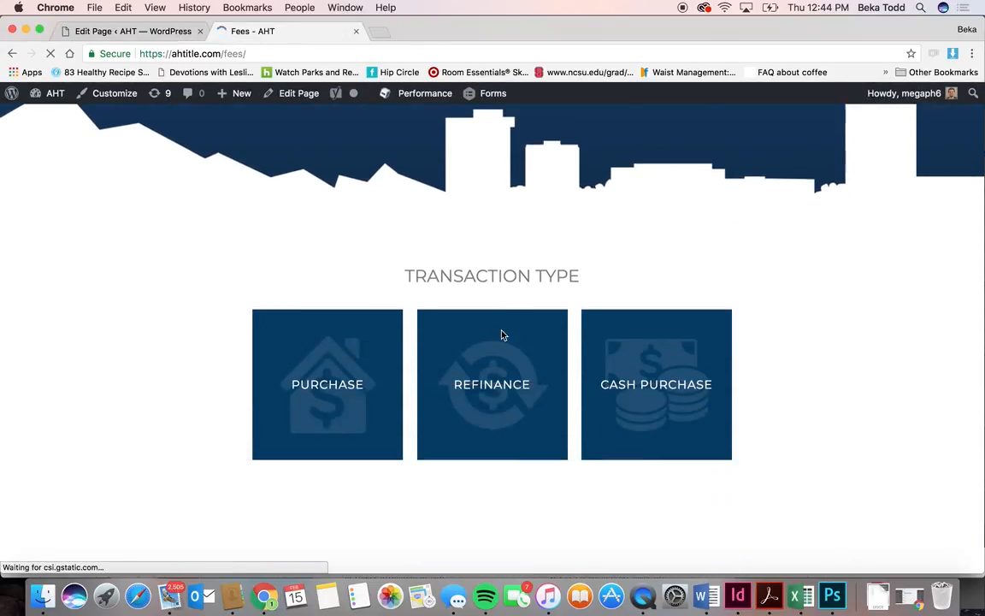
- Highlight the Cash Purchase button shortcode in the Fees editor, start a new line below it, and return to the live page
click(146, 31)
drag(472, 408, 103, 389)
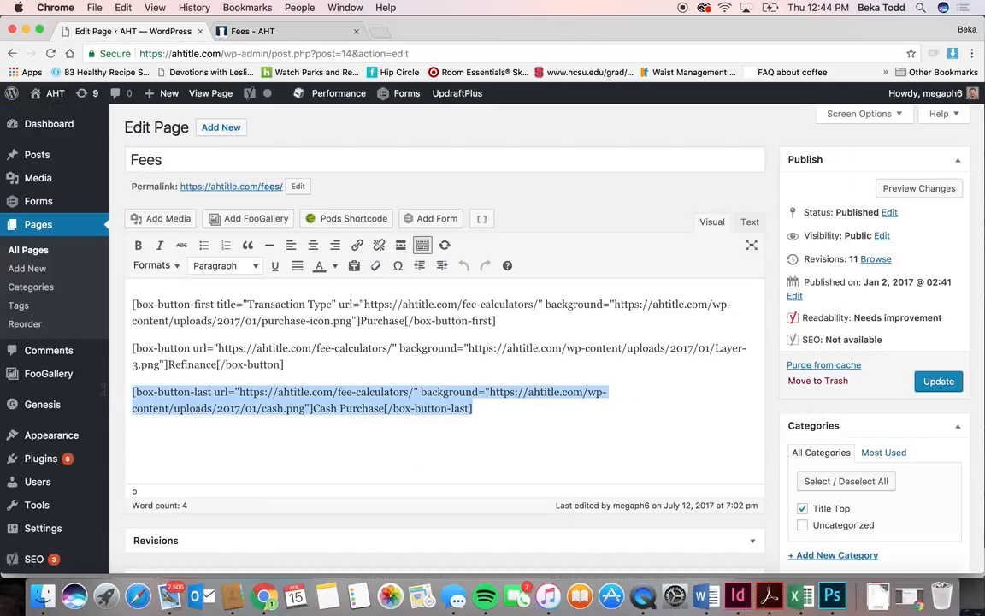
click(290, 453)
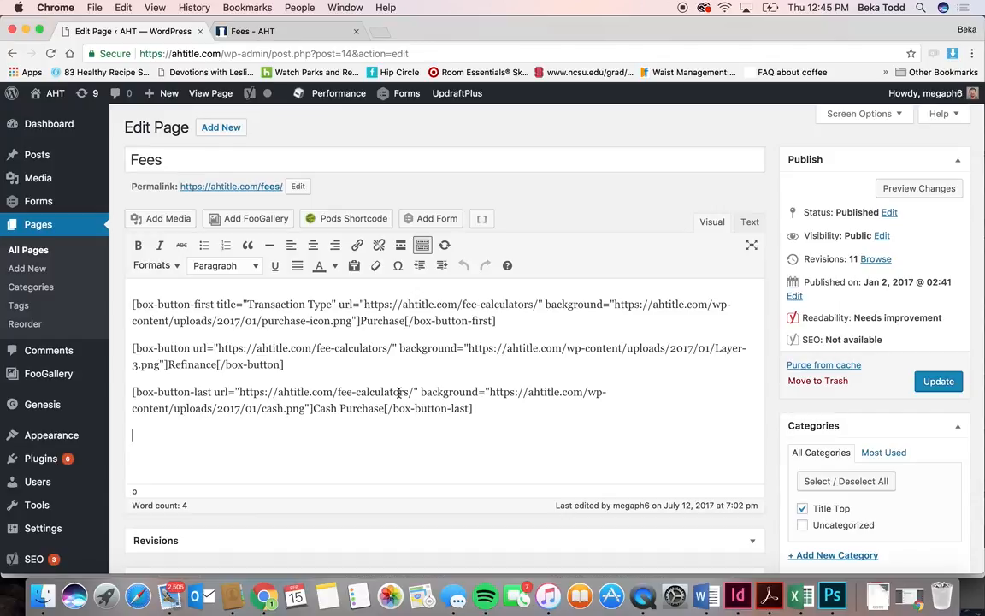
key(Return)
click(295, 38)
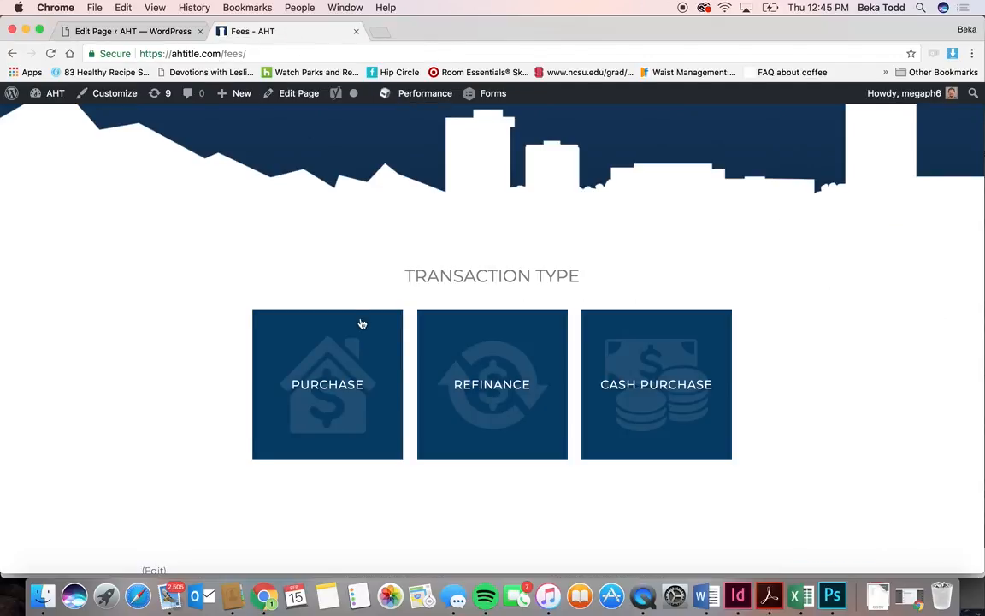
- Compare the Transaction Type button shortcodes in the Fees editor with the buttons on the live Fees page
click(145, 33)
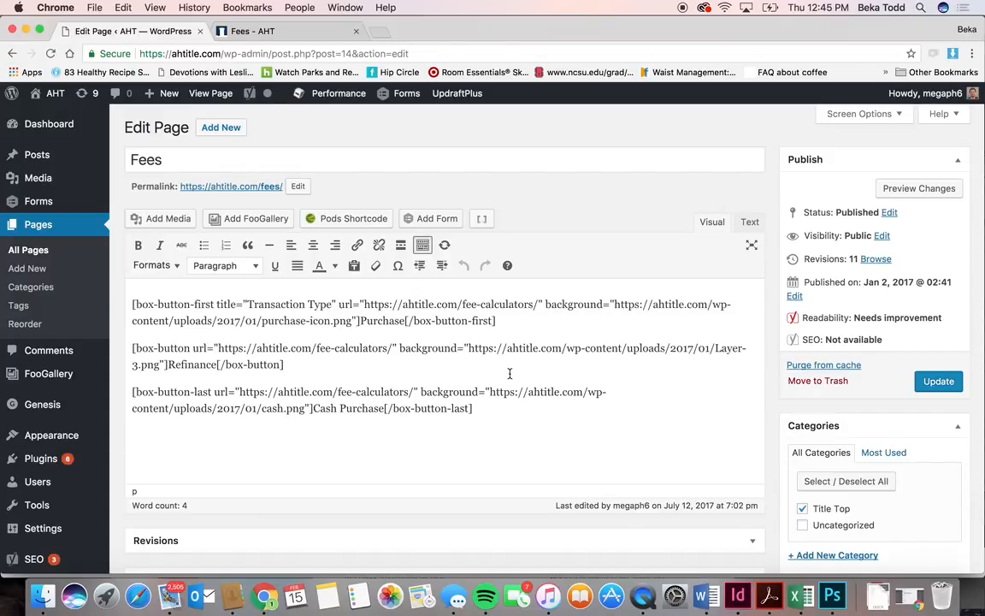
click(255, 32)
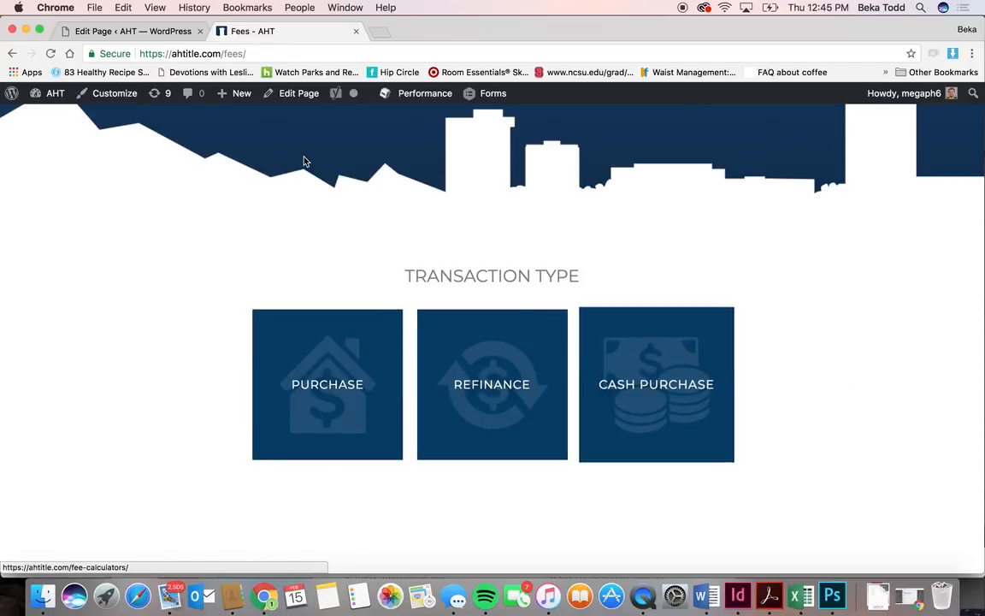
click(169, 33)
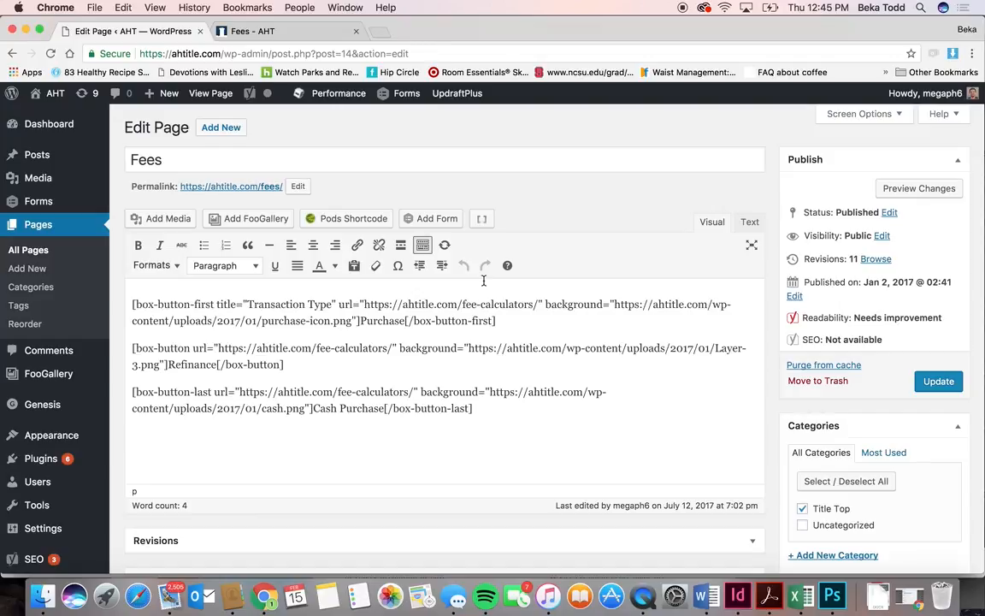
click(312, 33)
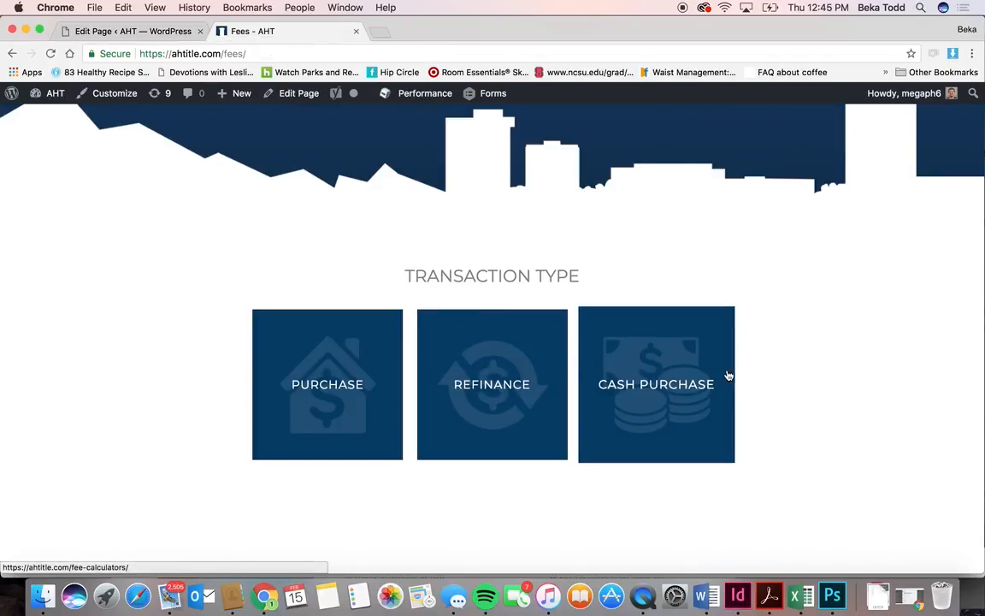
- Compare the live Fees page's For Lenders section with its shortcodes in the editor's Bottom of Page field
scroll(841, 365, up, 5)
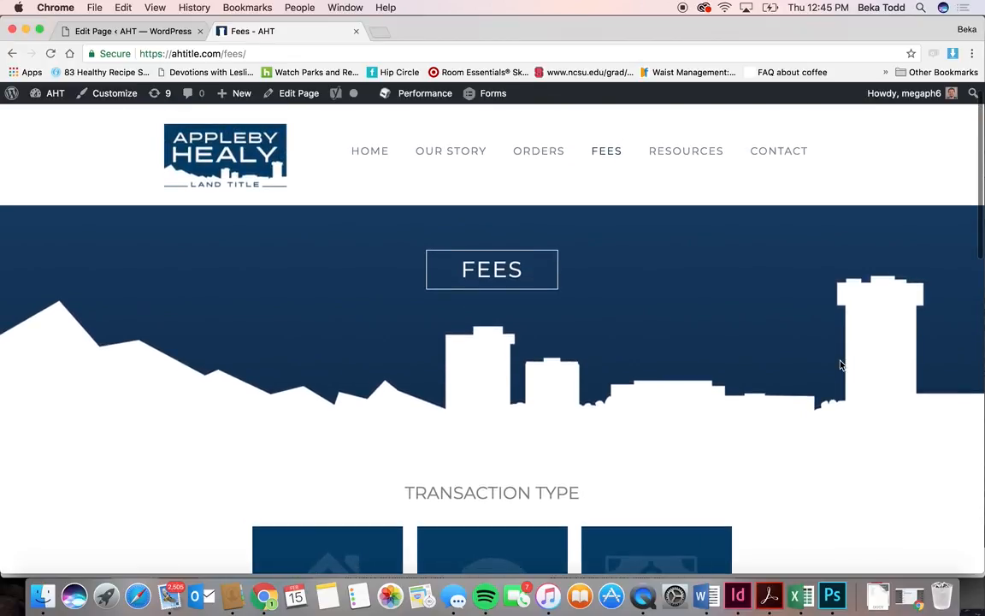
scroll(840, 365, down, 10)
scroll(841, 365, down, 5)
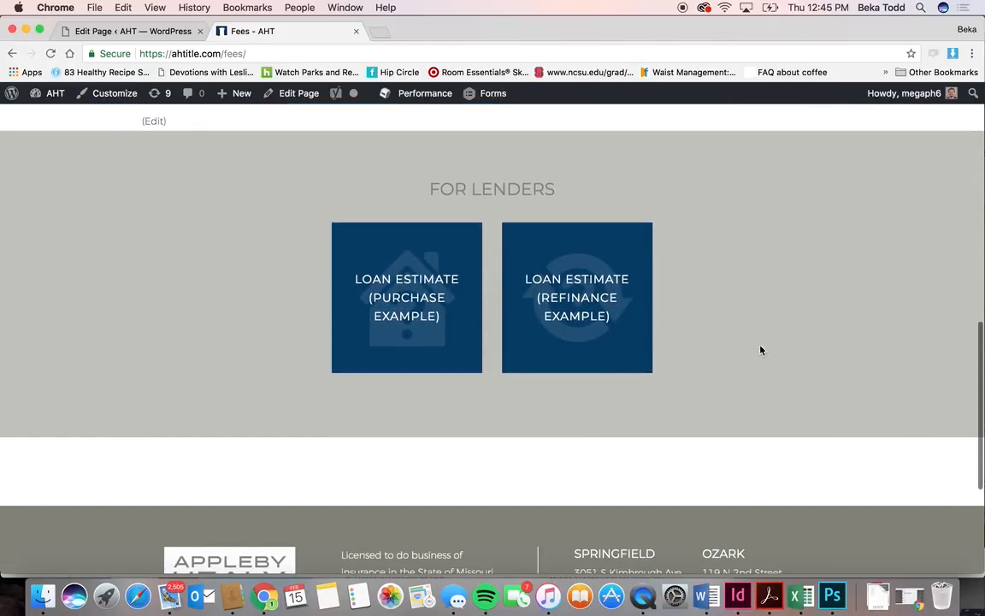
click(101, 28)
scroll(278, 302, down, 15)
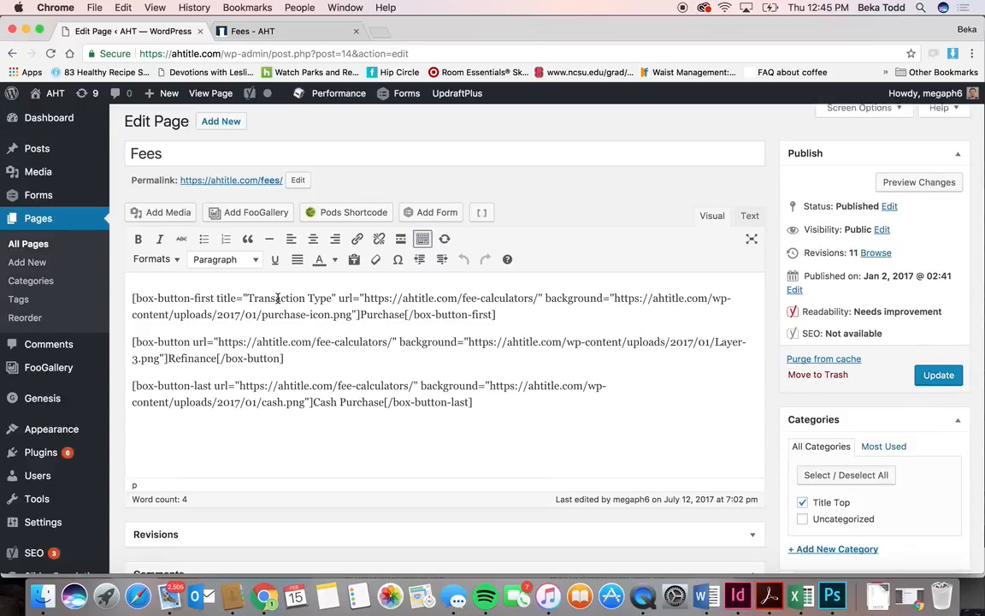
scroll(278, 302, up, 6)
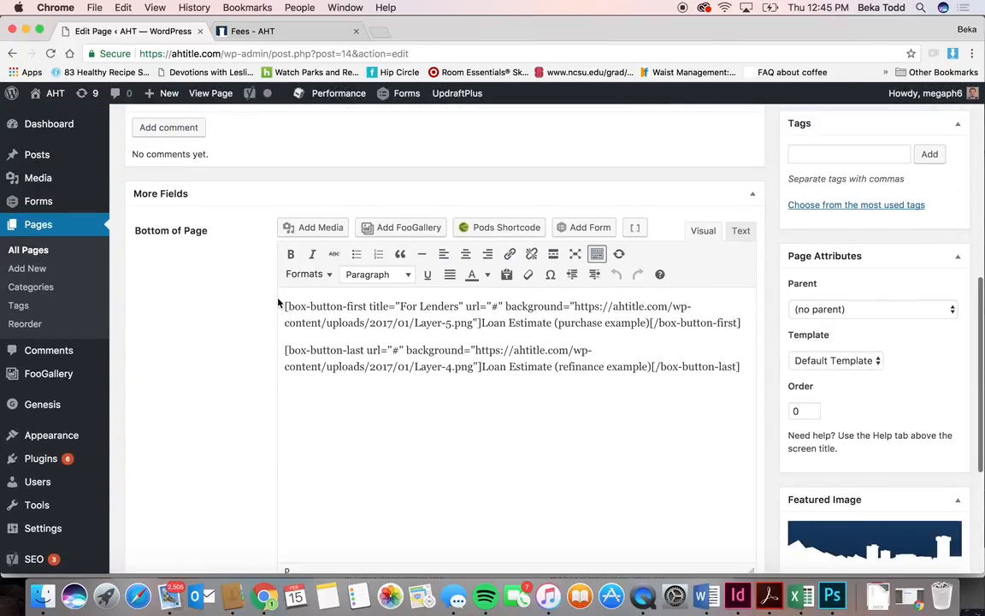
click(380, 348)
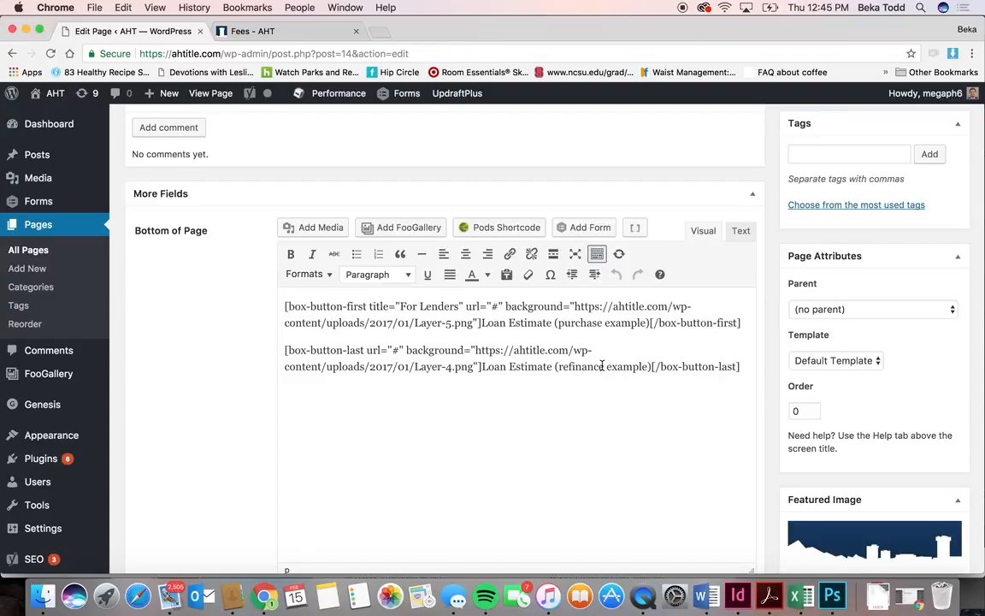
scroll(602, 365, down, 1)
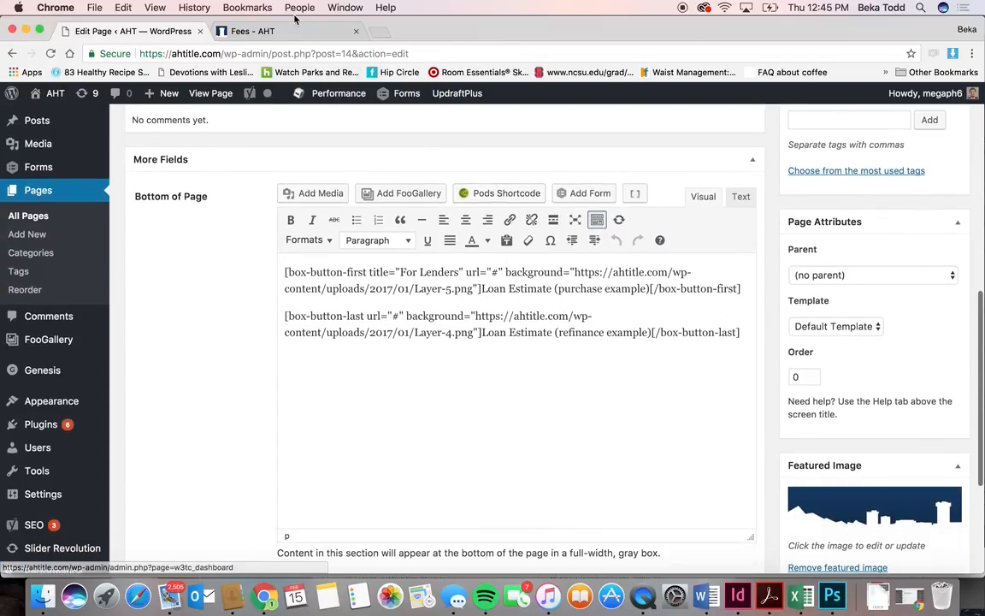
click(252, 31)
scroll(446, 296, down, 1)
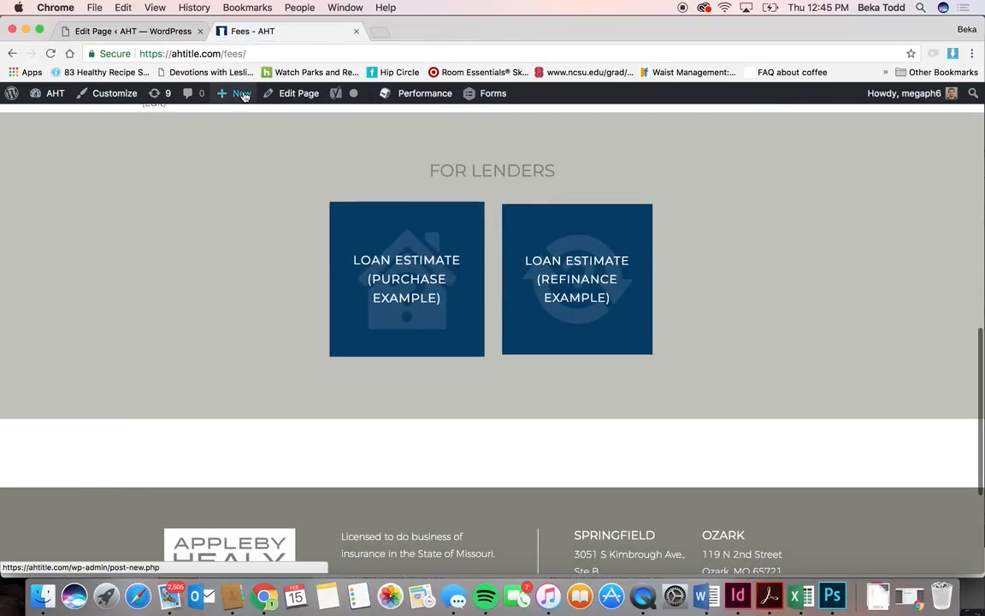
click(151, 31)
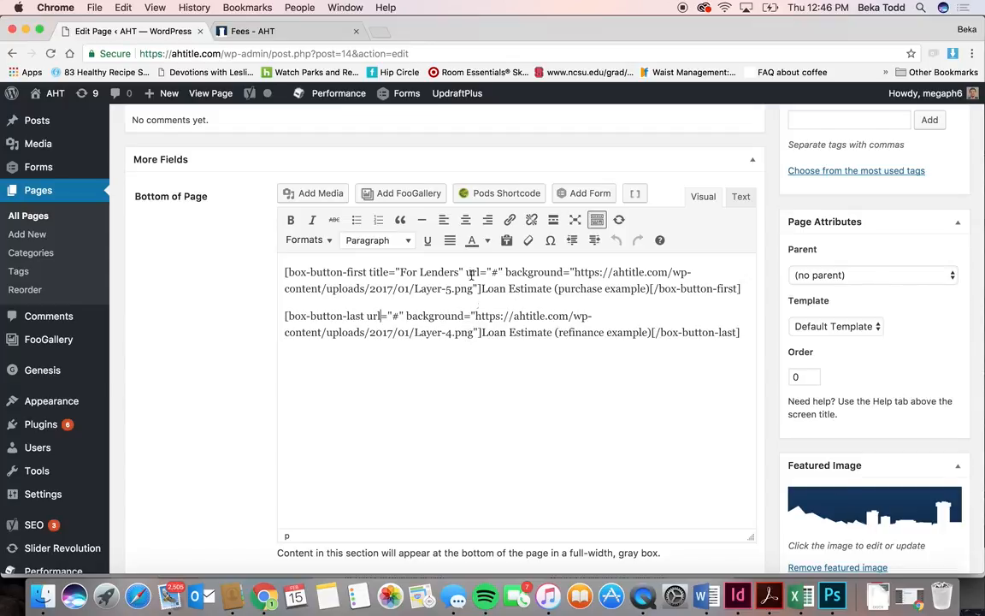
scroll(445, 257, up, 10)
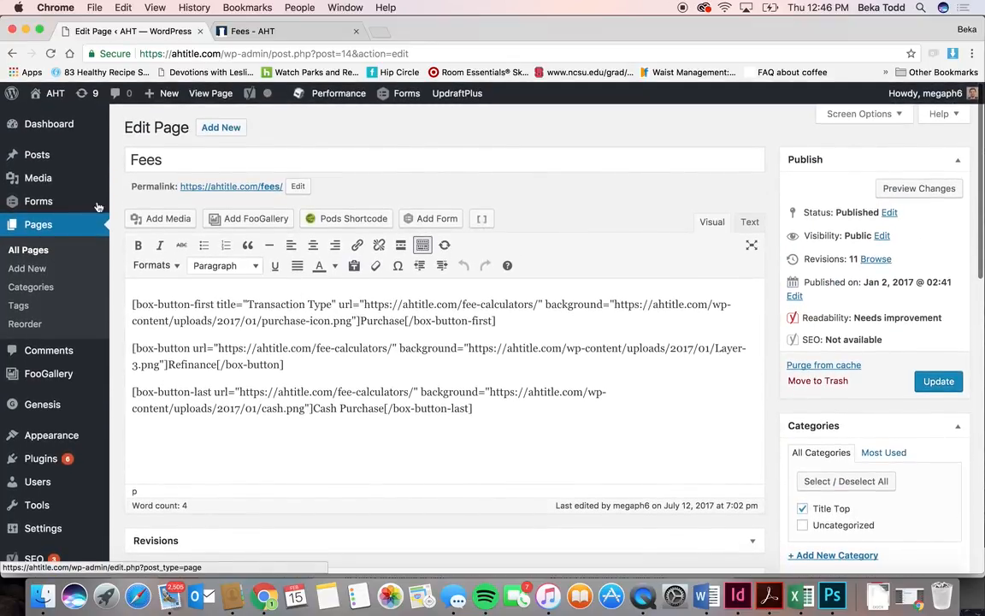
- Open the 1031 Exchange Orders page on the live site through Orders and view its multi-step form
click(253, 31)
scroll(494, 206, up, 5)
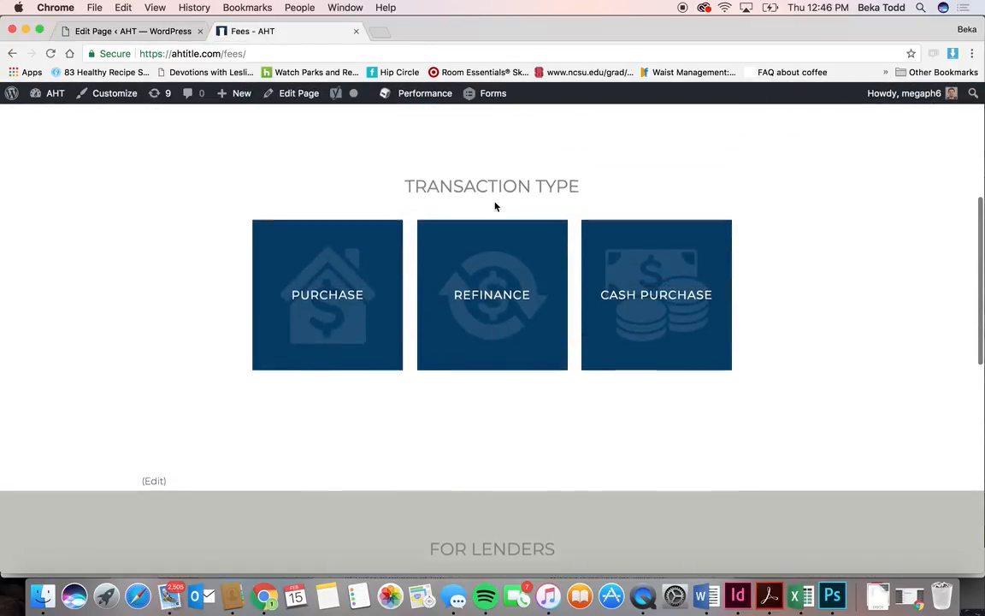
scroll(494, 206, up, 4)
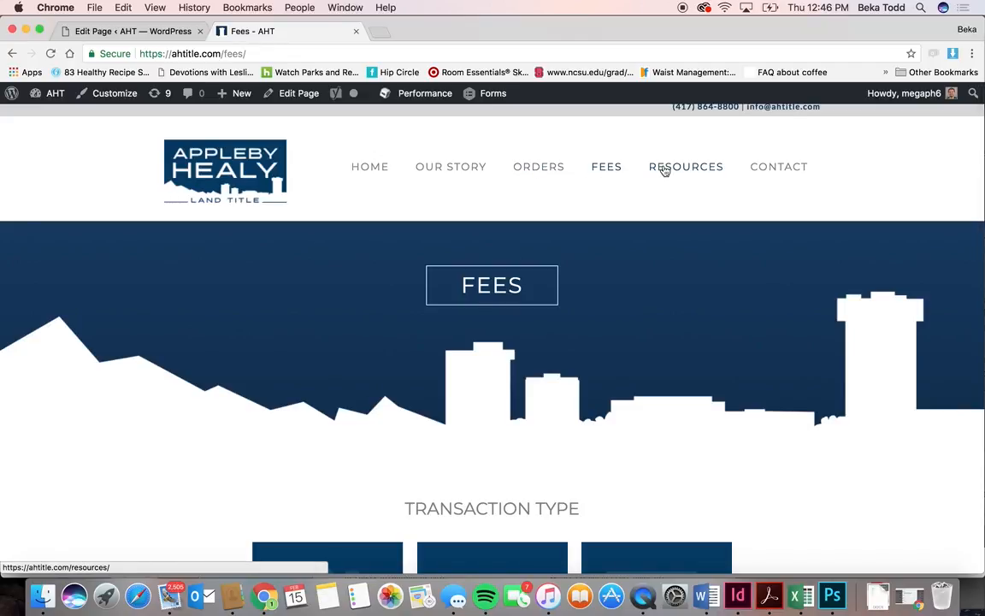
click(550, 167)
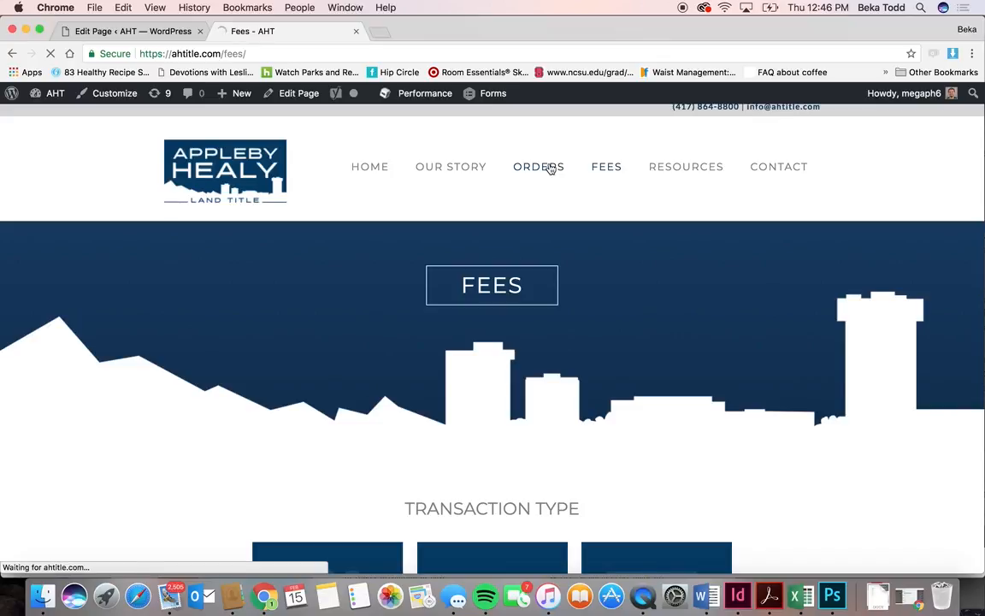
scroll(601, 282, down, 3)
click(444, 358)
scroll(444, 359, down, 5)
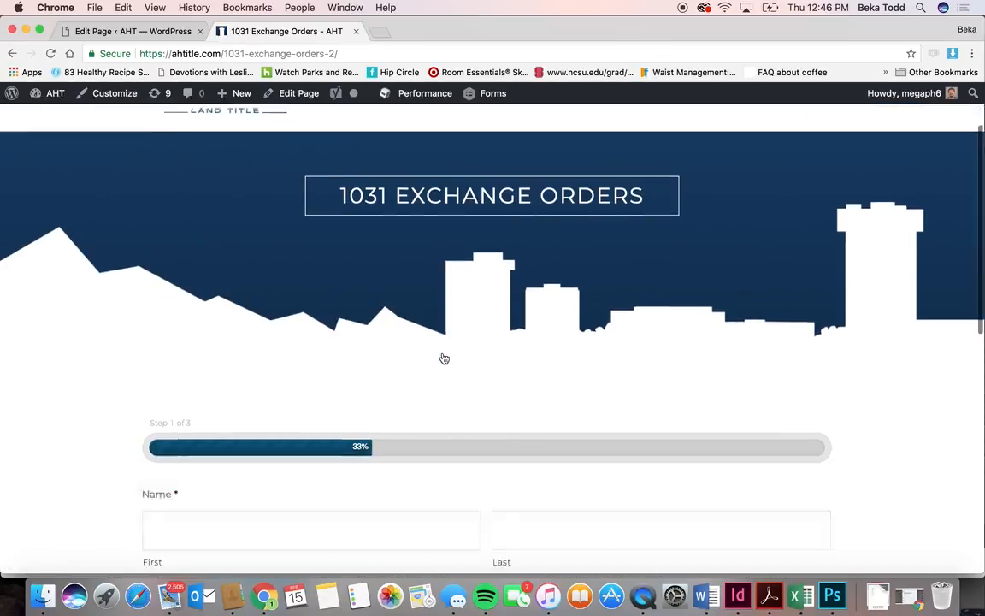
- Open the 1031 Exchange Orders page for editing from the WordPress Pages list
click(129, 31)
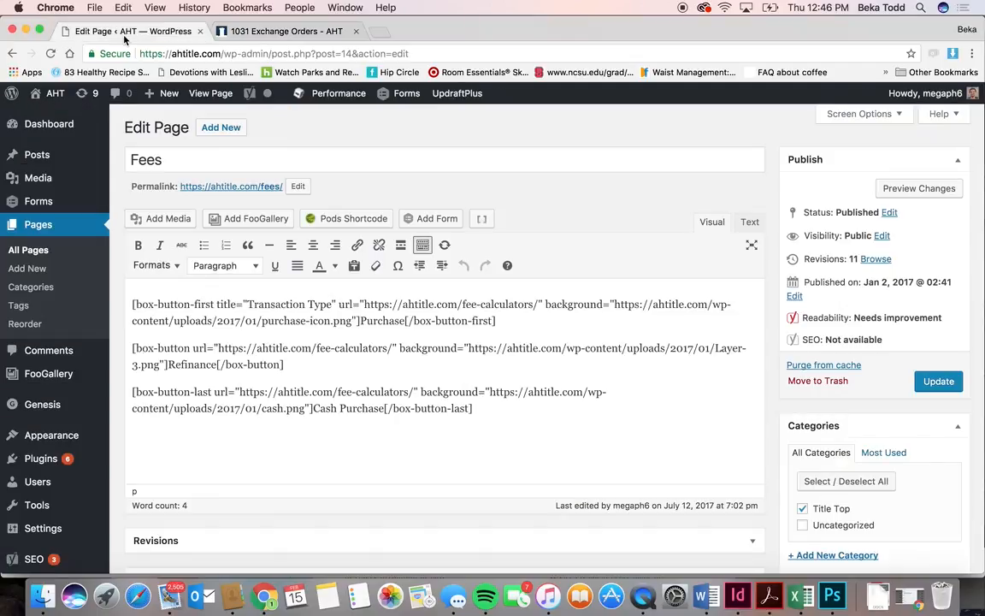
click(36, 254)
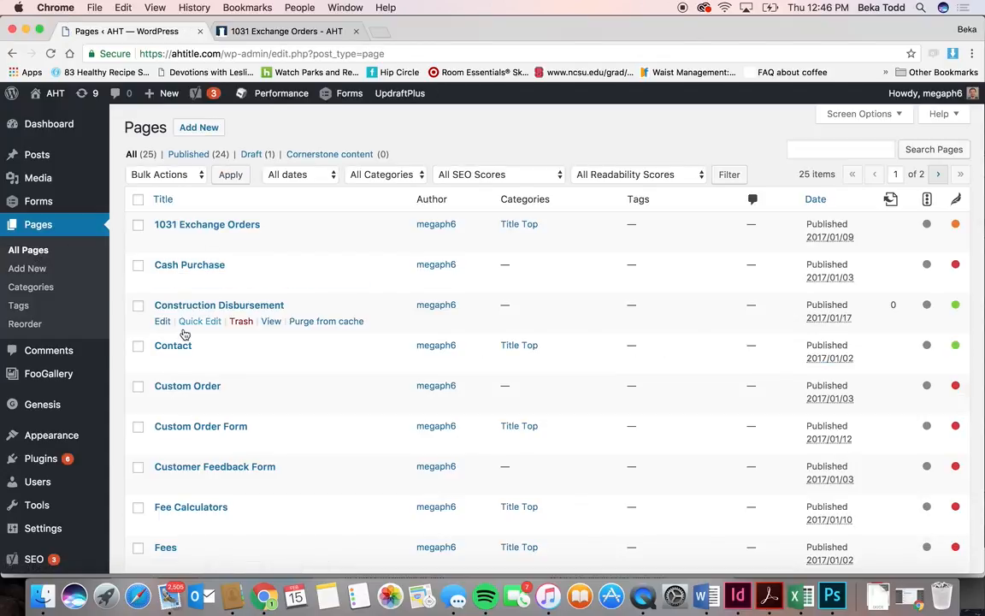
click(205, 226)
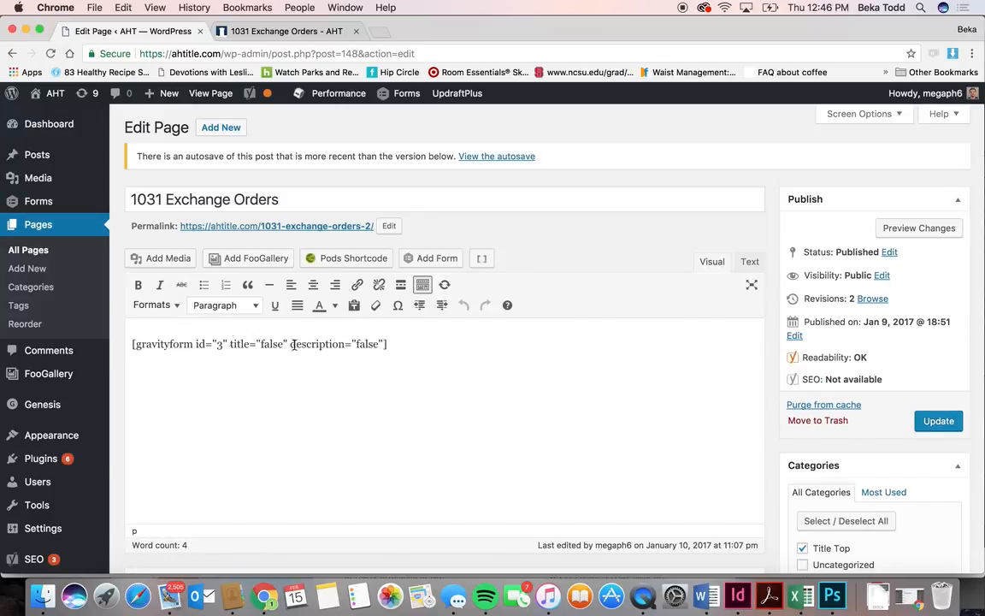
- Insert the Custom Order form on a new line below the existing form shortcode, without displaying its title or description
click(395, 344)
key(Return)
click(432, 259)
click(394, 224)
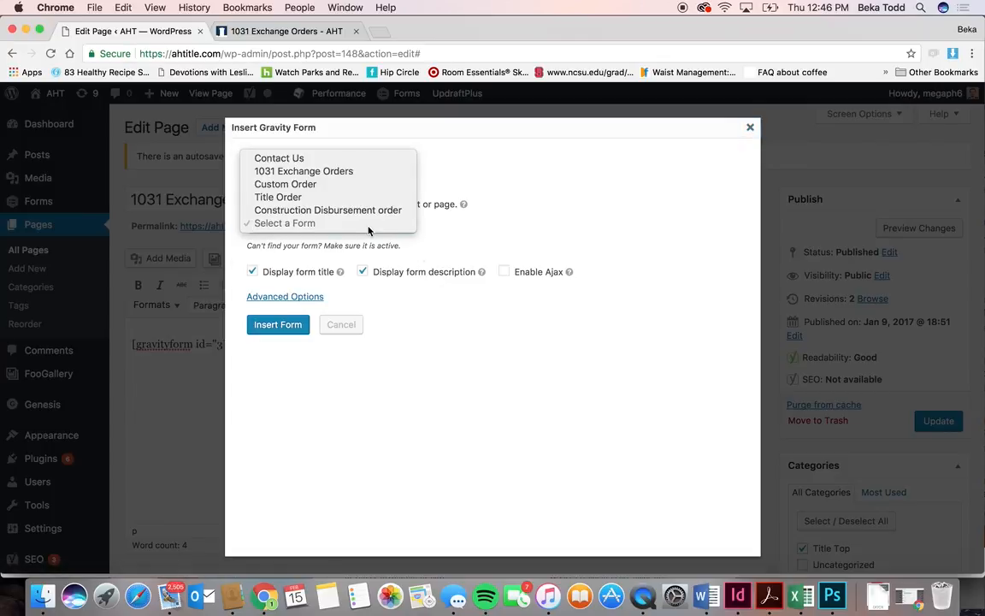
click(346, 187)
click(253, 270)
click(363, 272)
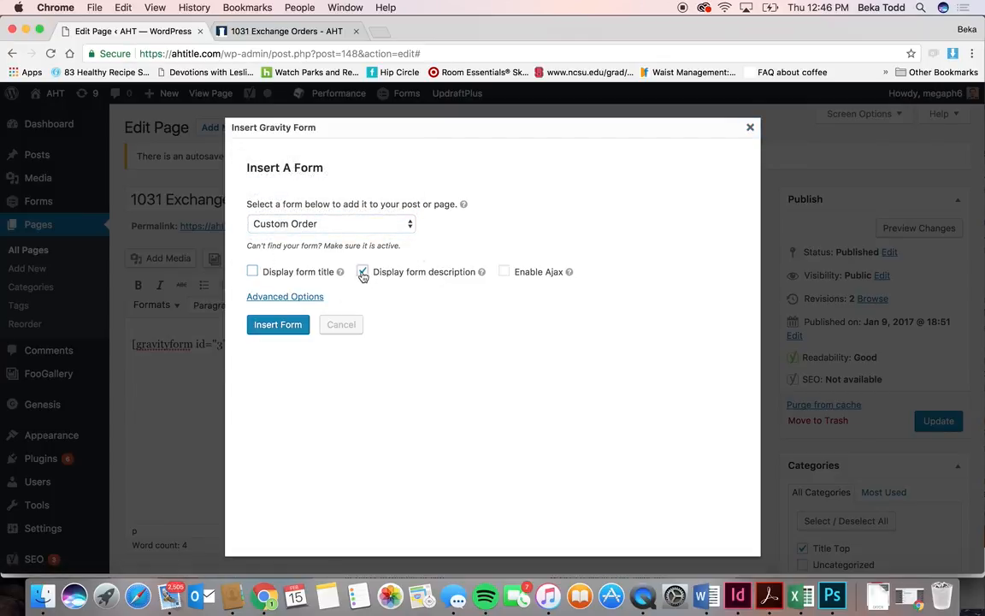
click(289, 329)
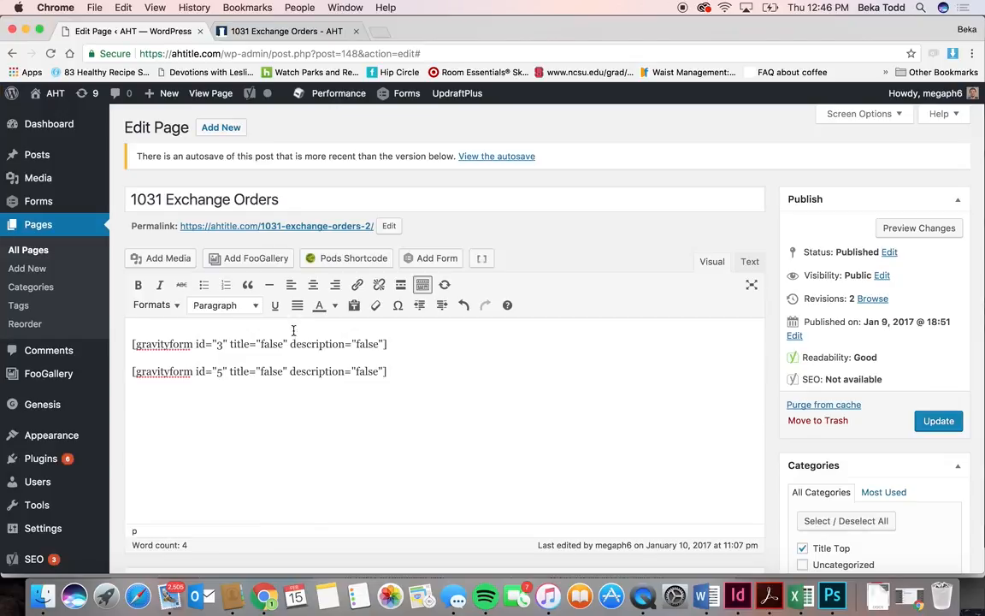
- Delete the Custom Order form shortcode just inserted in the 1031 Exchange Orders page
drag(394, 370, 99, 372)
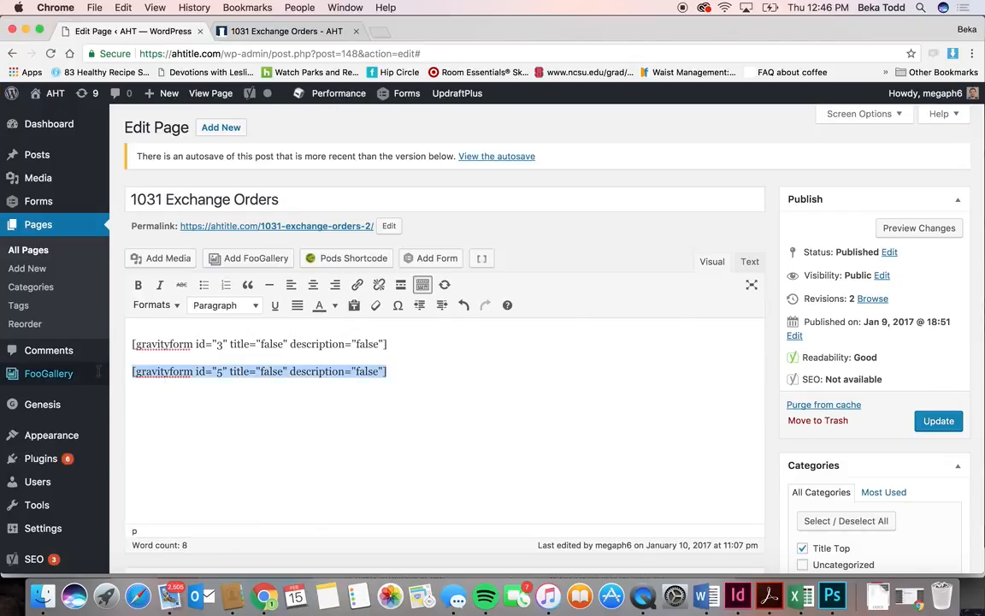
key(BackSpace)
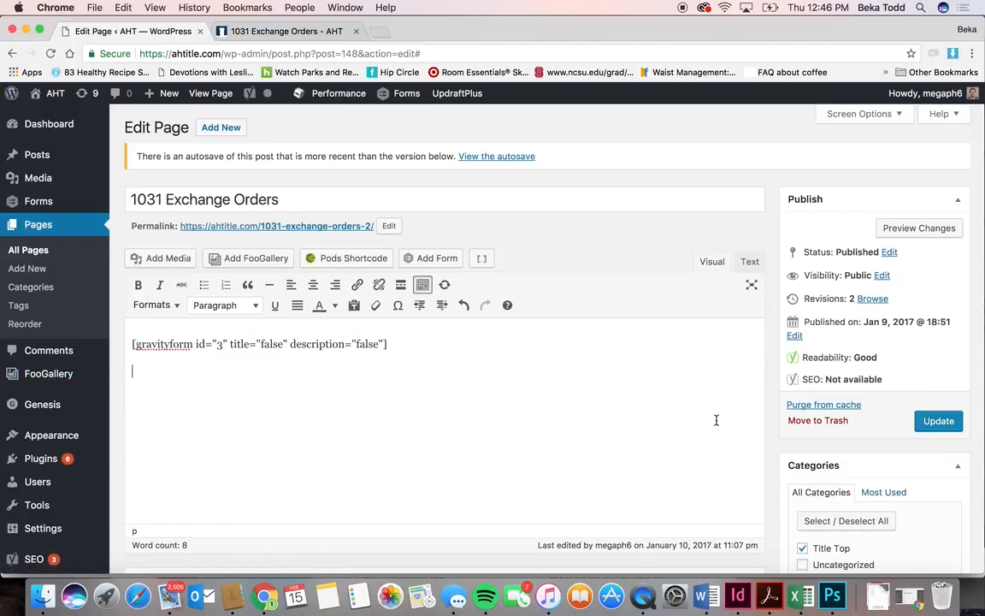
- Examine the Bottom of Page field and featured image in the editor, and view the live 1031 Exchange Orders page header
scroll(716, 422, down, 2)
scroll(717, 424, down, 5)
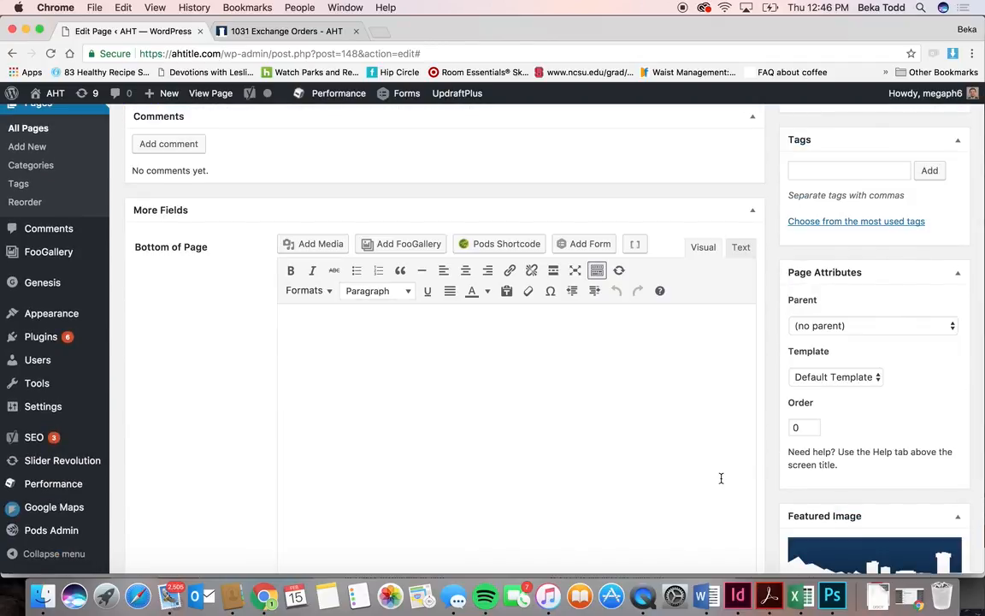
scroll(721, 477, down, 2)
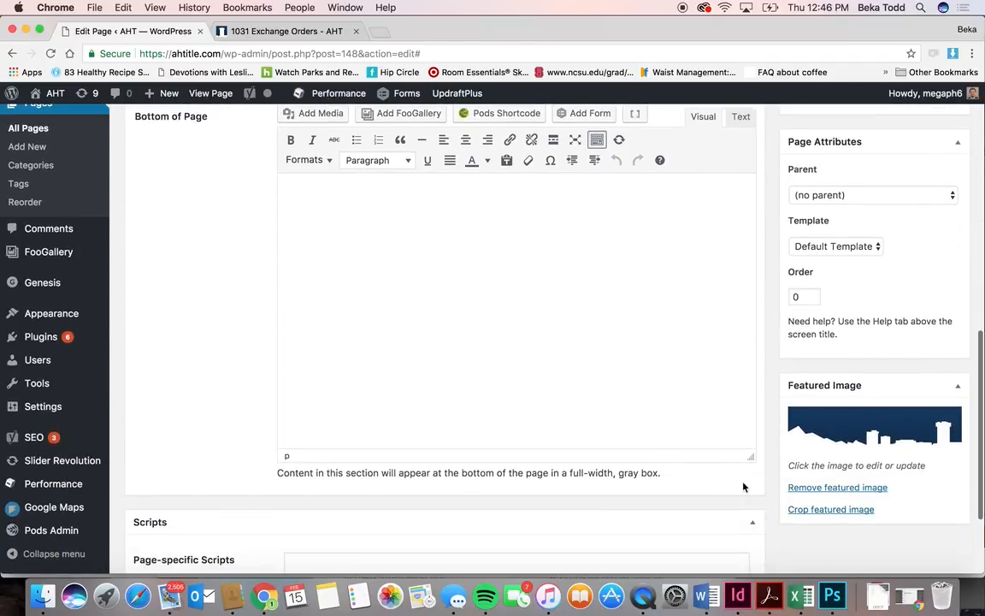
click(301, 31)
scroll(458, 256, up, 5)
scroll(467, 270, up, 2)
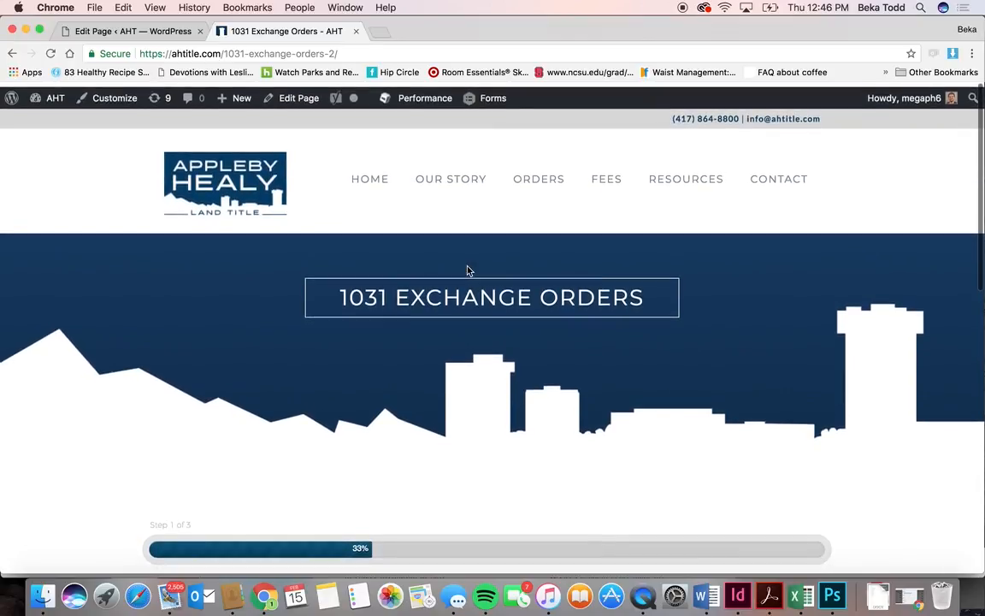
- Return to the Pages list, leaving the 1031 Exchange Orders page without saving
click(167, 30)
scroll(246, 346, up, 5)
click(37, 252)
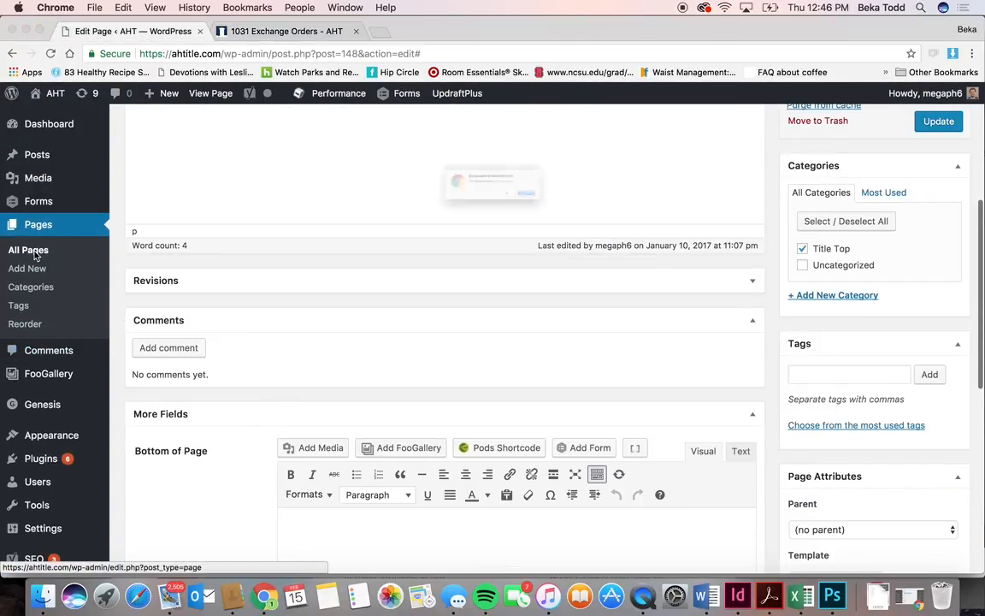
click(595, 213)
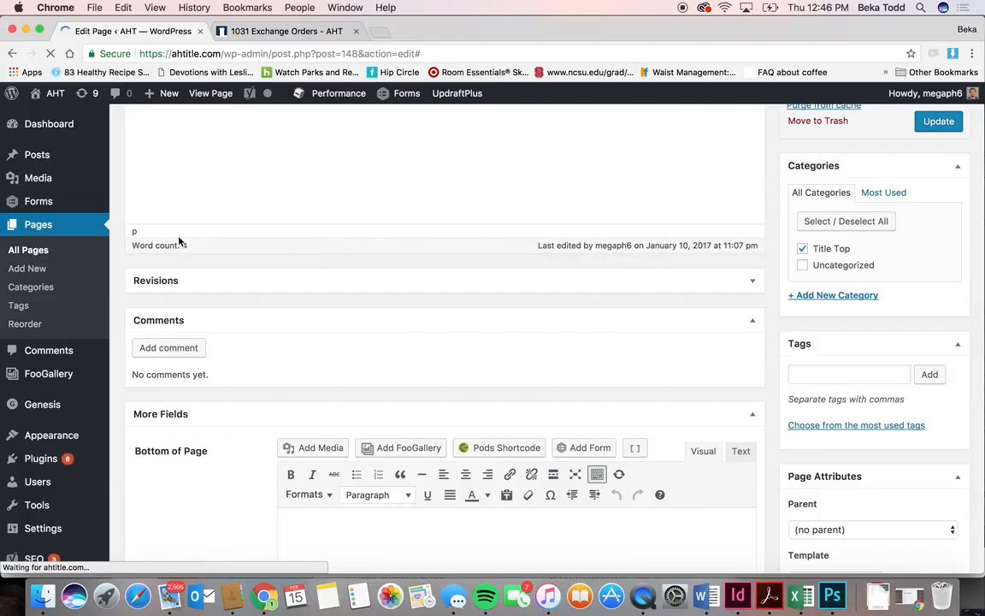
- Look through the Pages list and open the Contact page for editing
scroll(314, 313, down, 5)
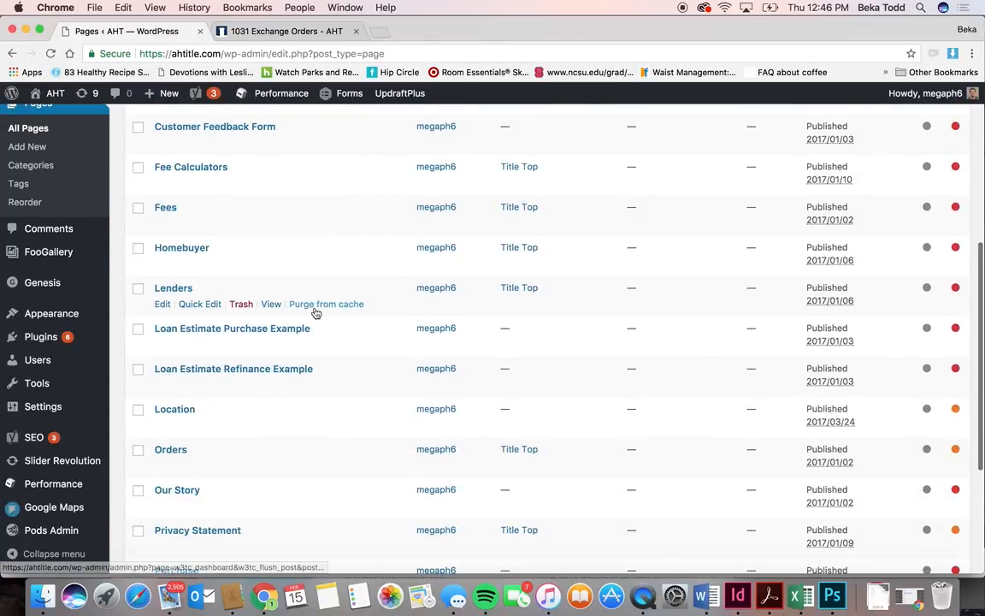
scroll(315, 312, down, 5)
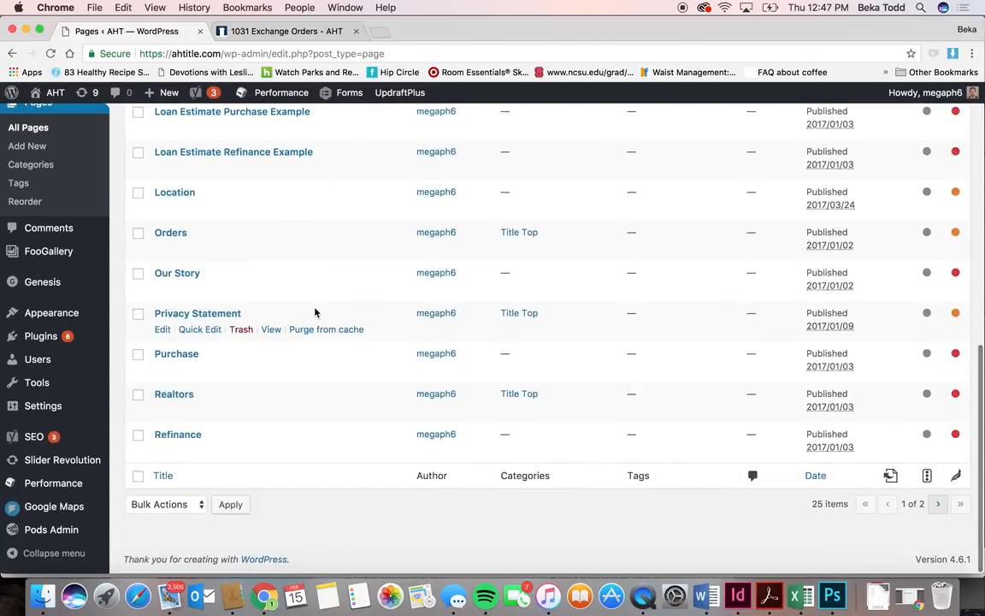
scroll(315, 312, up, 10)
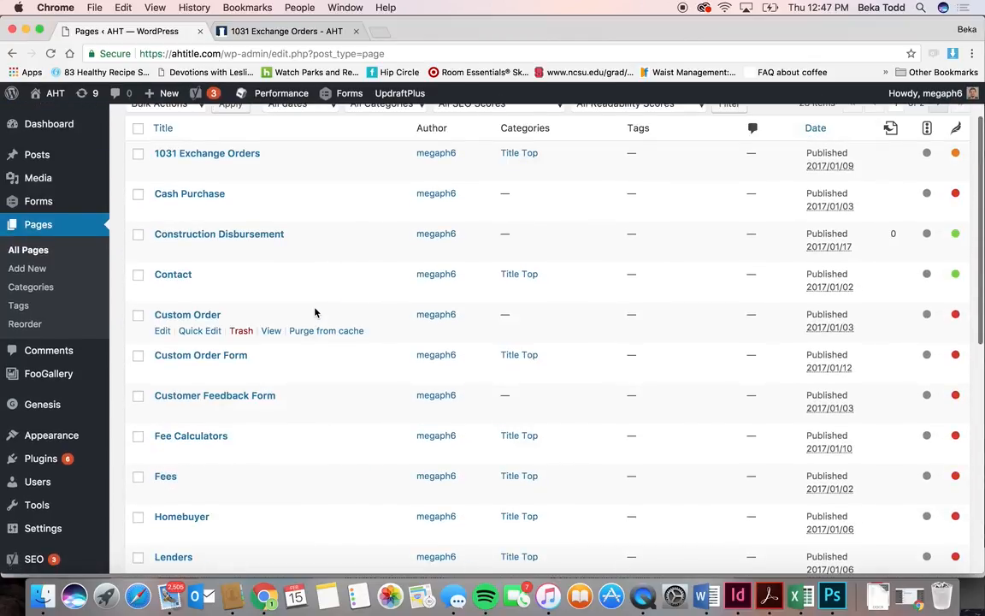
scroll(314, 313, up, 2)
click(171, 347)
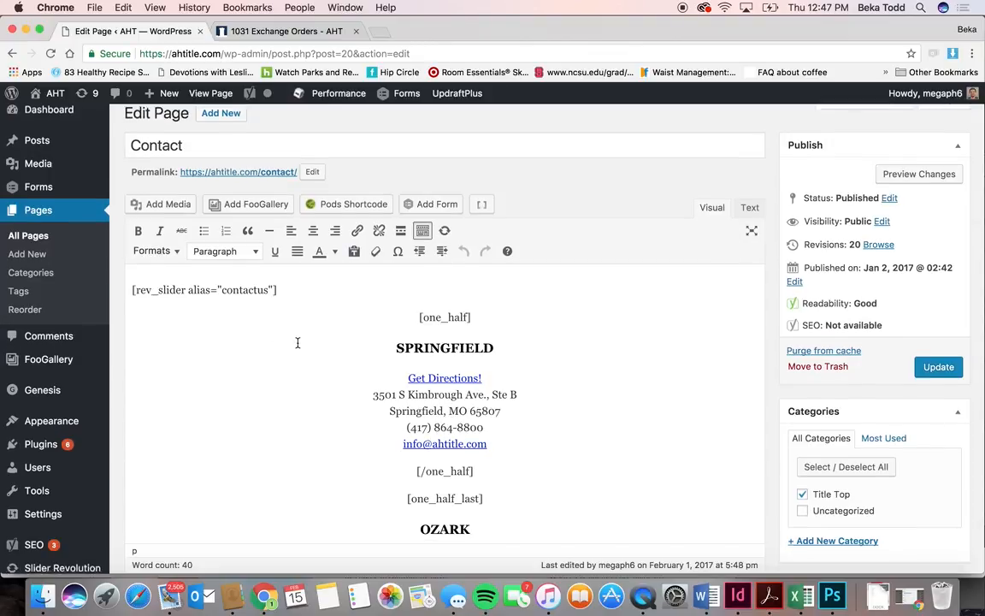
scroll(297, 343, down, 1)
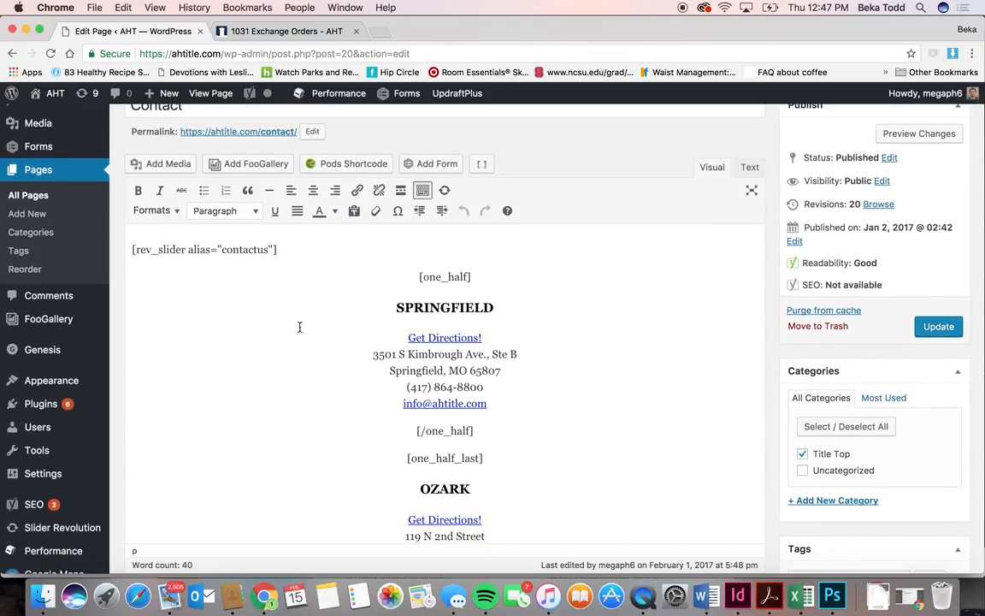
- Highlight the contactus slider shortcode in the Contact page, and view the live Contact page down to its office details
drag(288, 248, 103, 245)
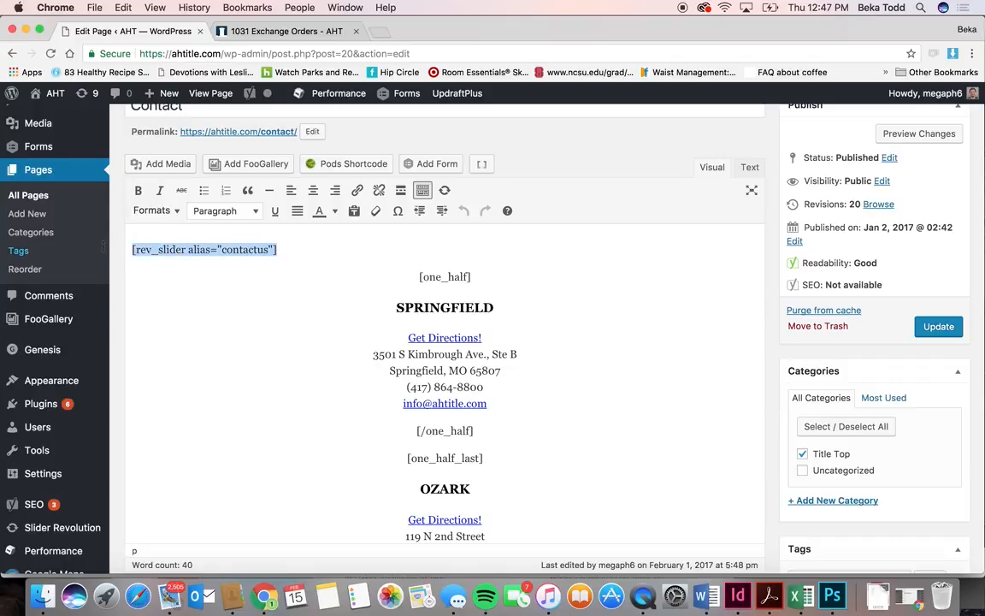
click(278, 31)
key(super+r)
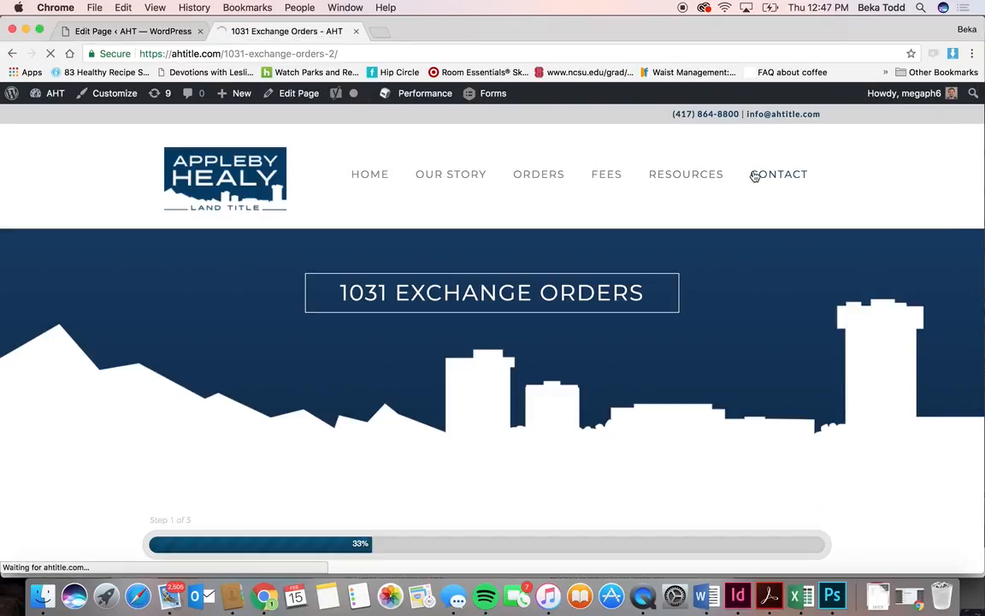
click(754, 175)
scroll(598, 283, down, 3)
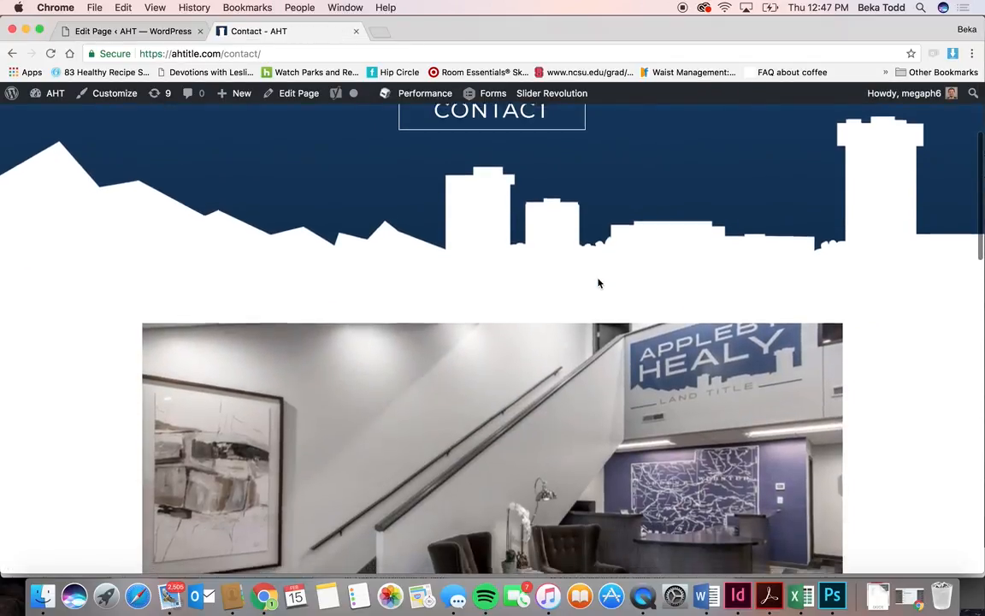
scroll(599, 283, down, 5)
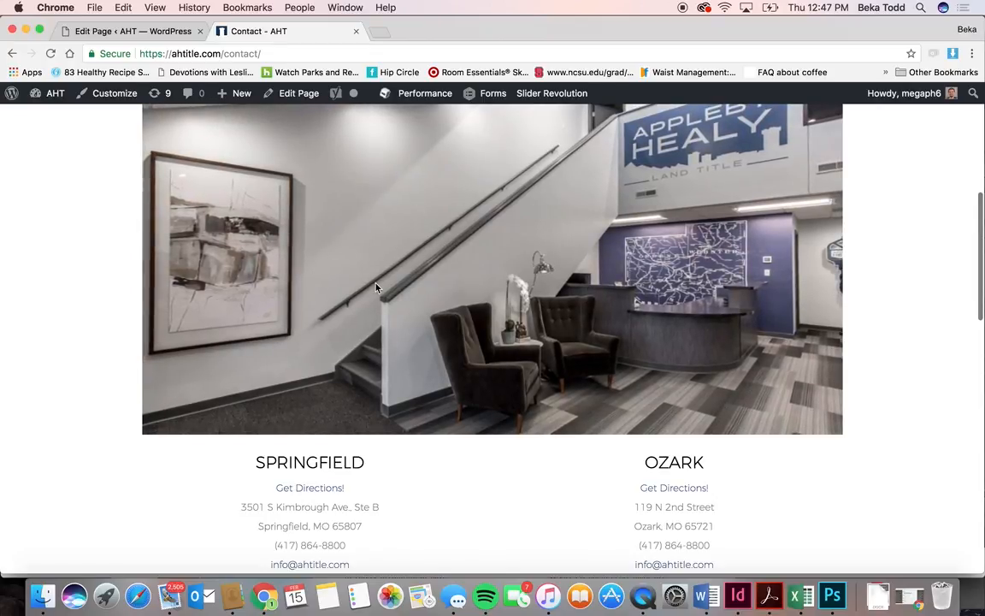
scroll(376, 286, down, 3)
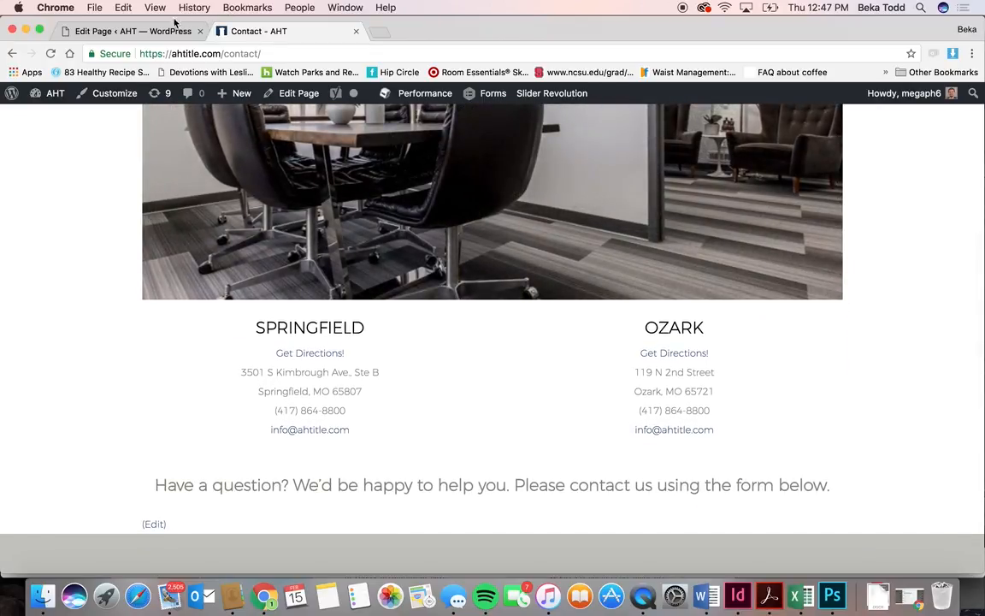
- Return to the Contact page editor and examine the one_half column shortcodes around the Springfield and Ozark office details
click(162, 33)
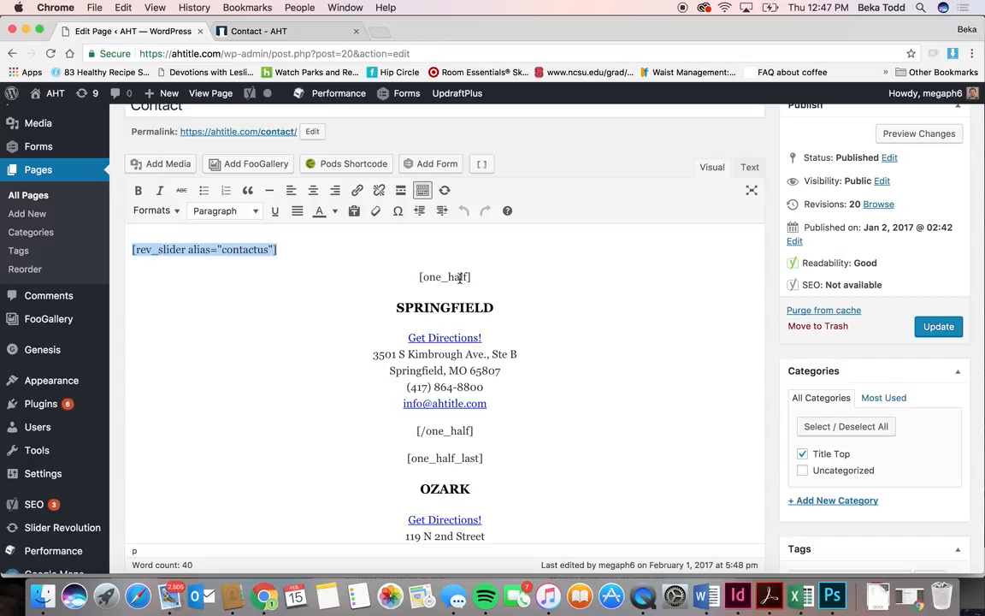
scroll(500, 499, down, 3)
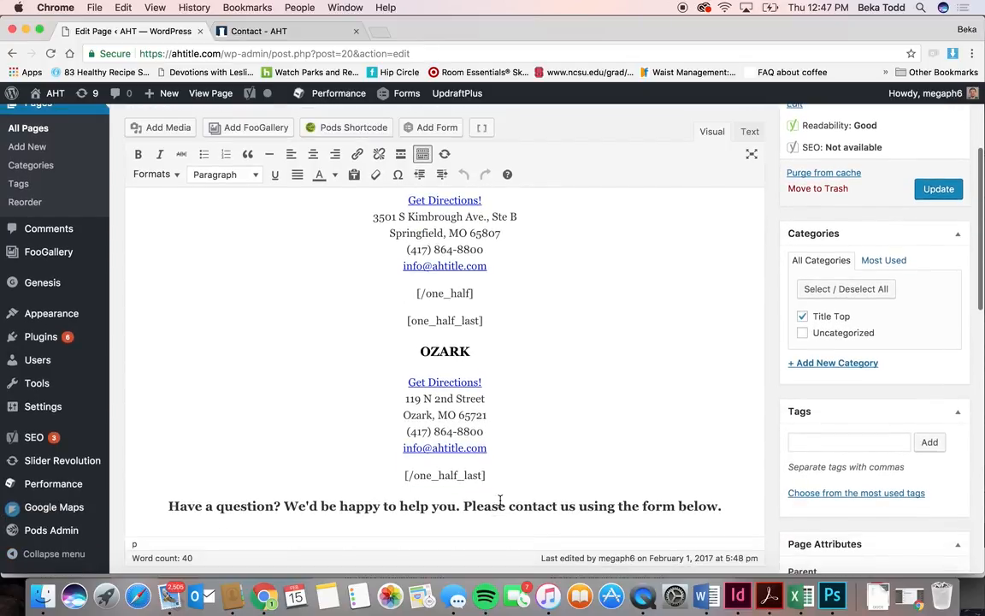
scroll(500, 500, up, 5)
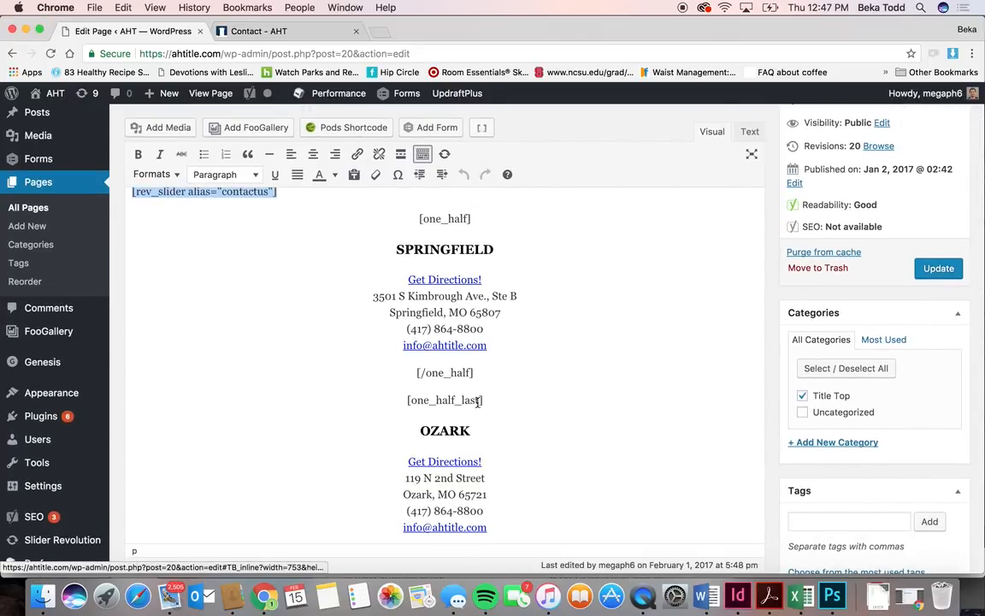
scroll(486, 465, down, 2)
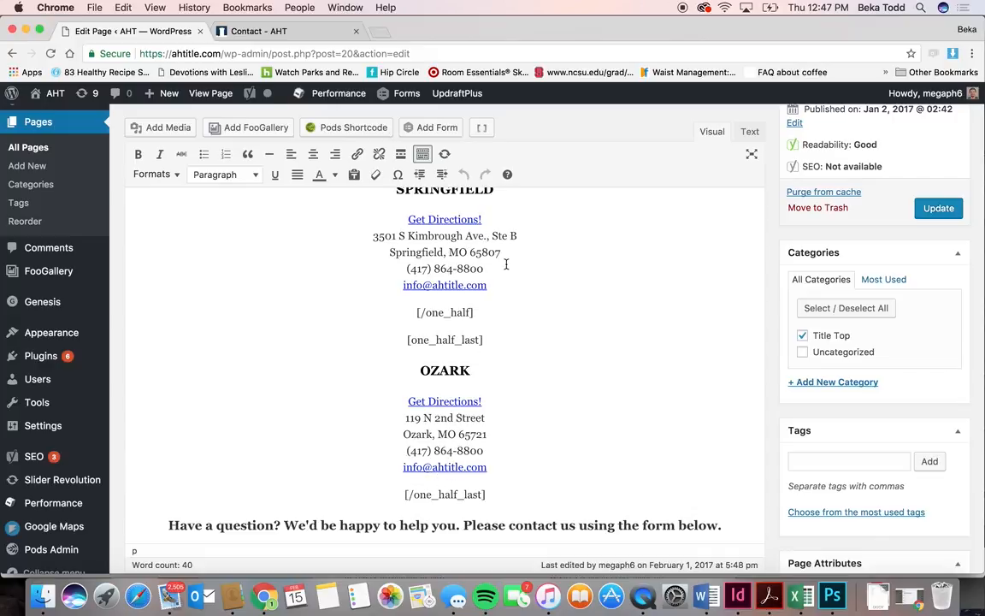
drag(506, 255, 383, 251)
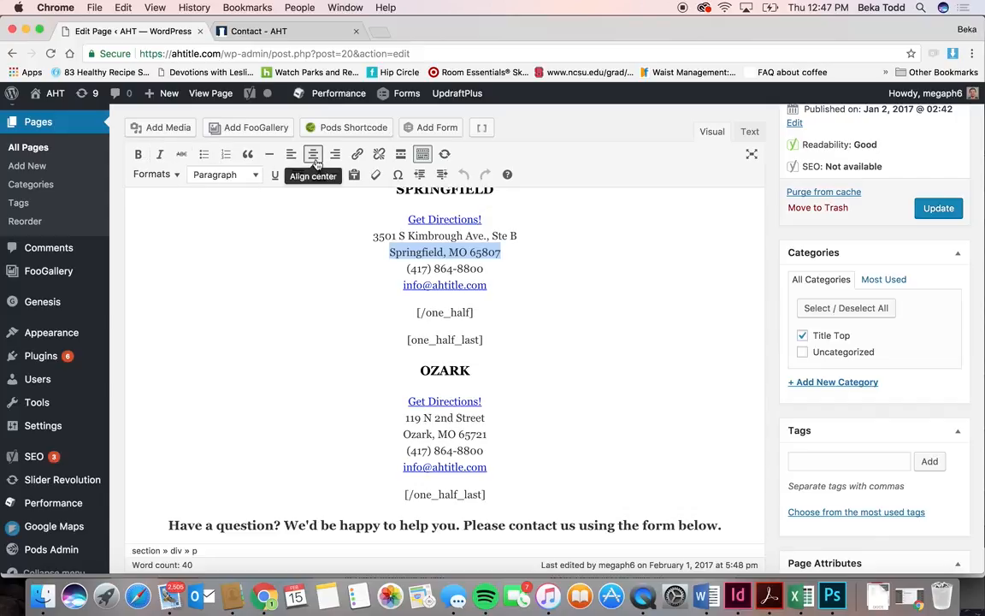
click(357, 154)
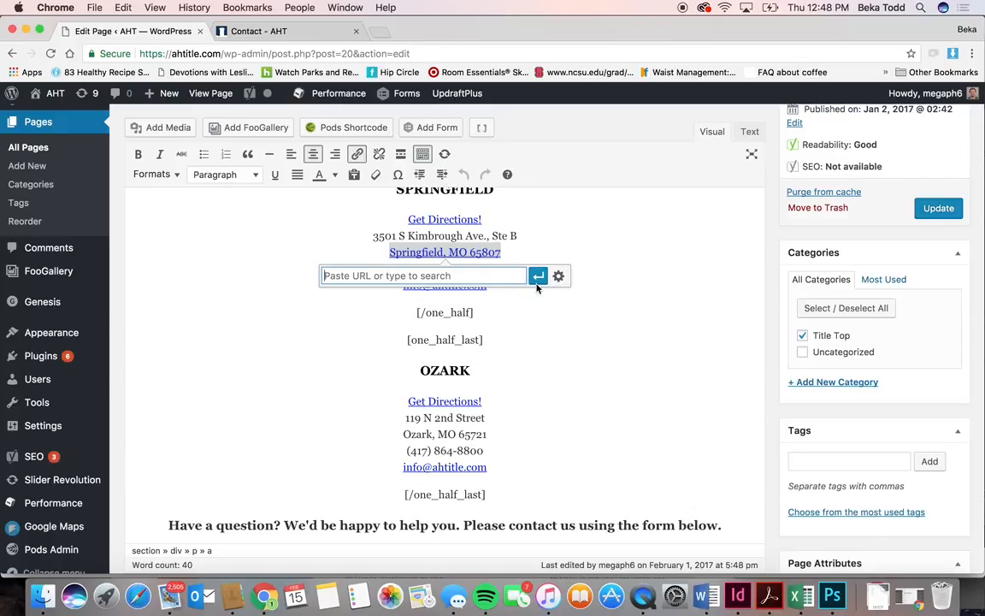
click(535, 247)
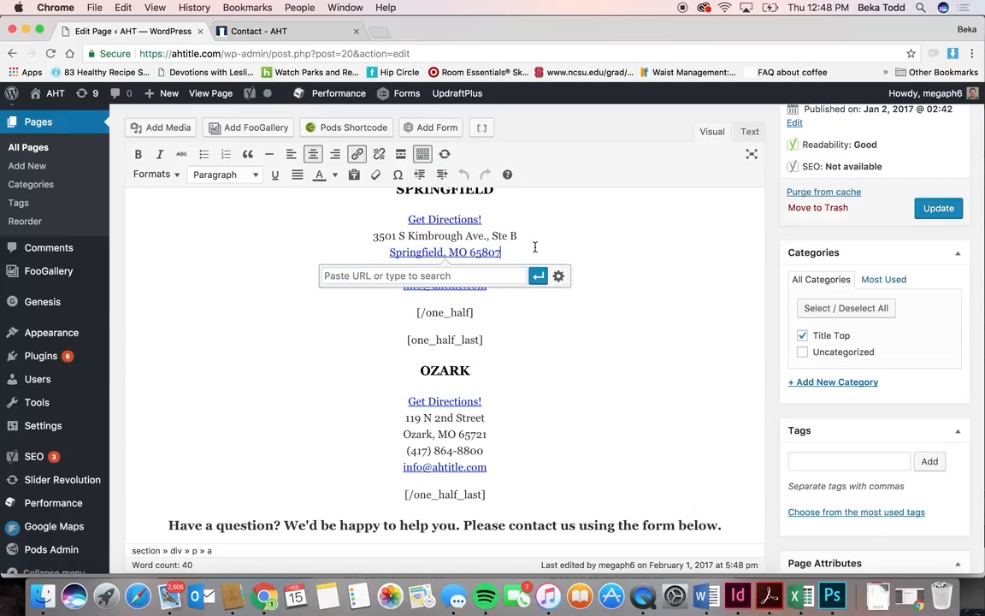
click(541, 234)
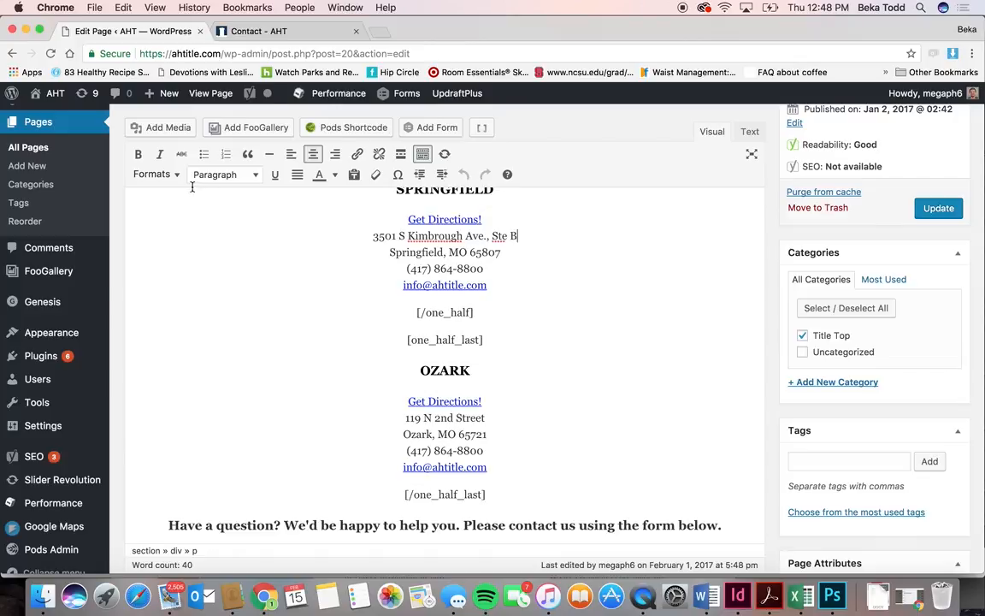
- Examine the available paragraph styles, and check which style the closing question line and the OZARK heading use
click(242, 177)
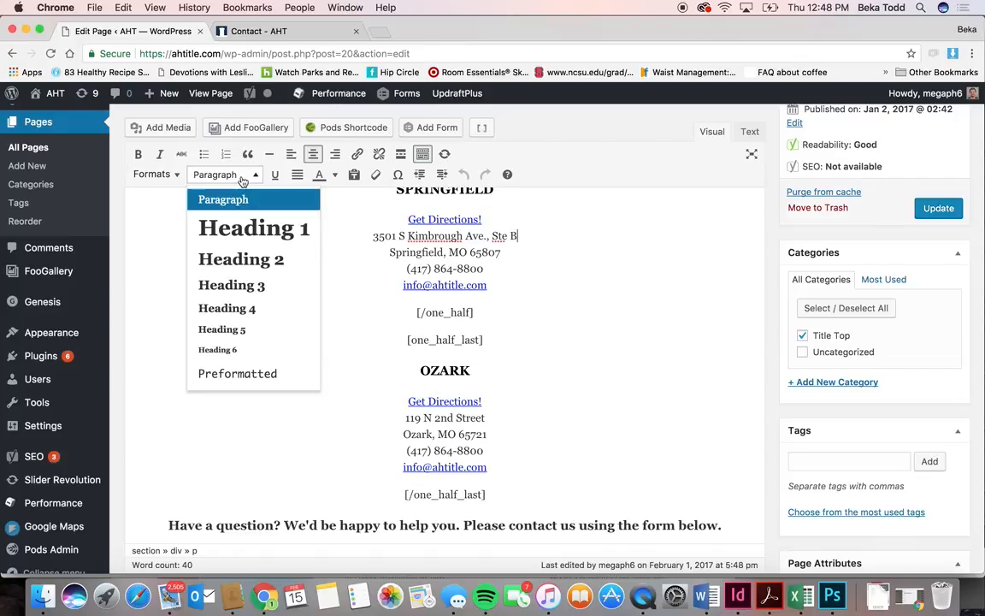
click(356, 303)
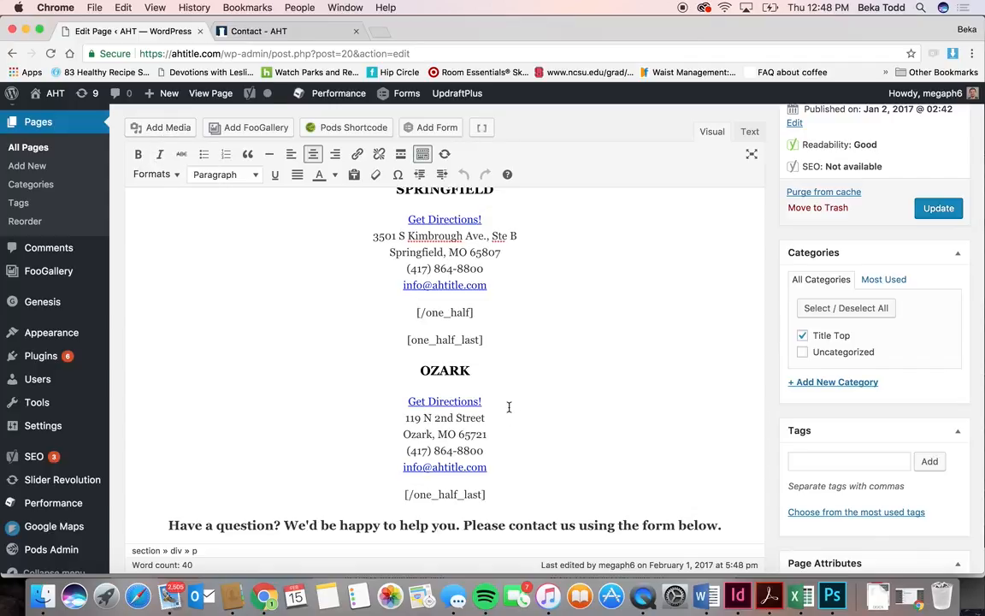
scroll(312, 342, down, 3)
click(314, 430)
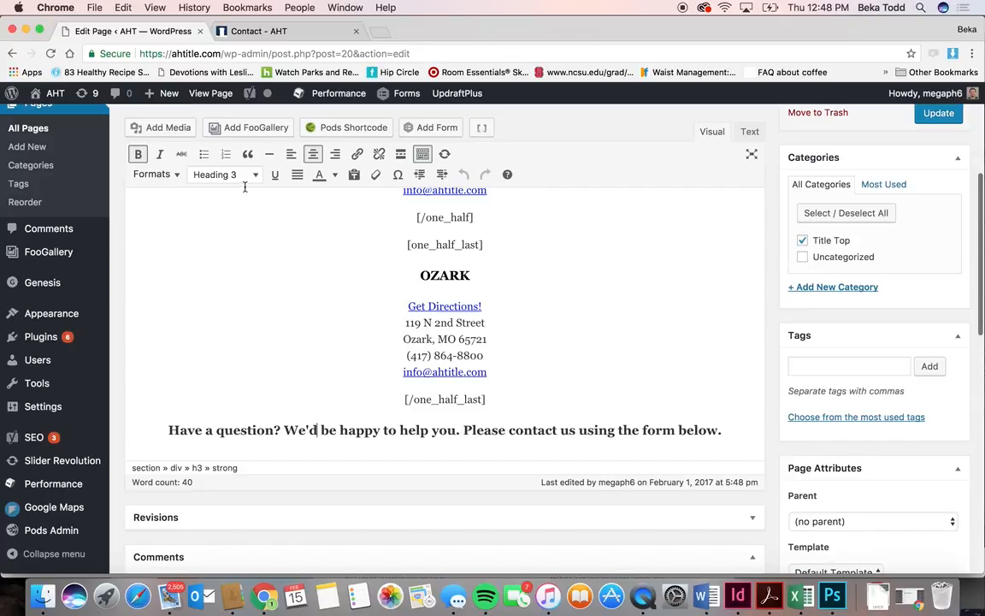
click(443, 276)
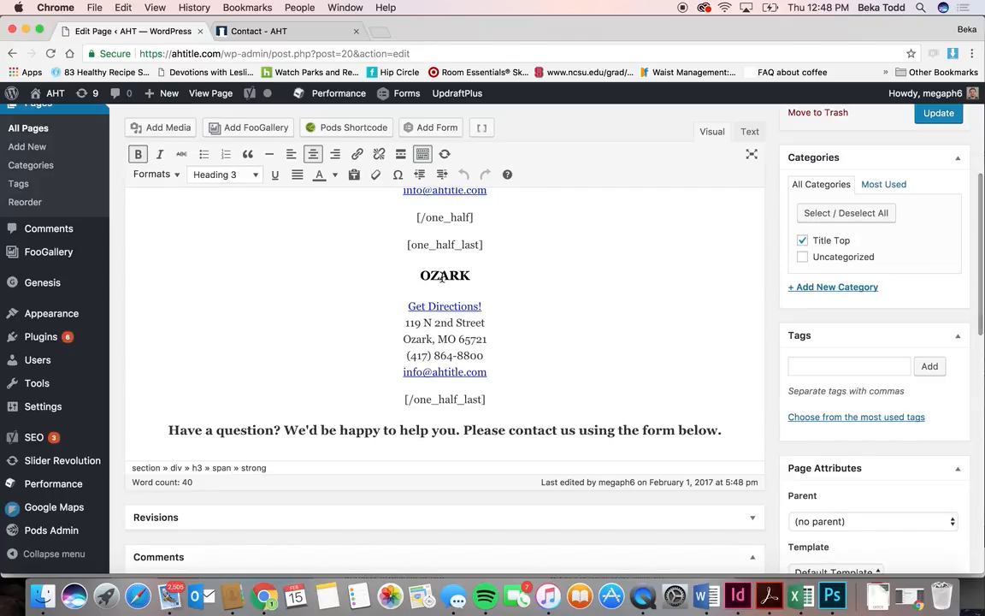
scroll(371, 321, up, 4)
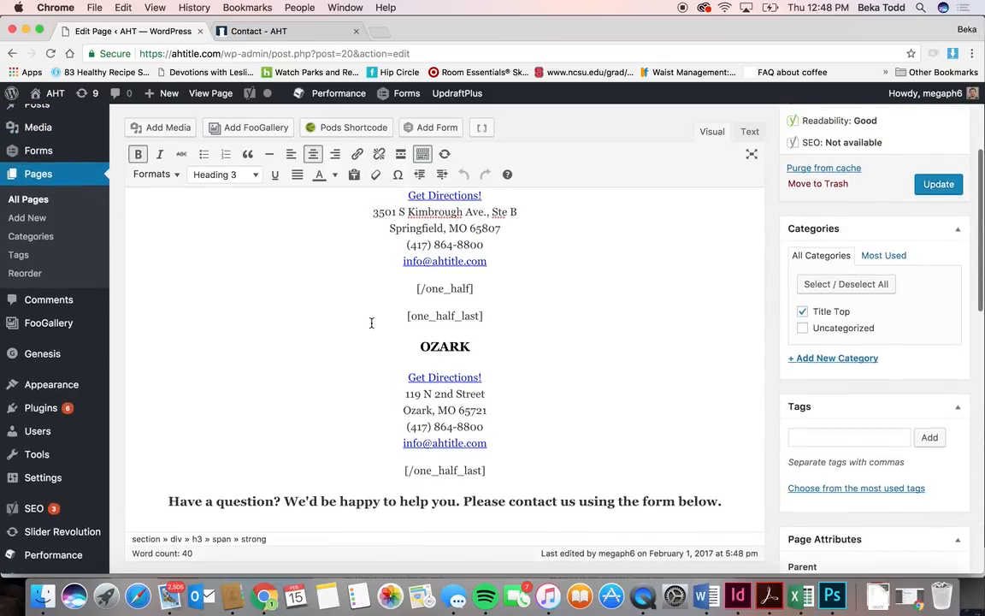
- Compare the Contact page's Bottom of Page field containing the Gravity Forms shortcode with the form section on the live page
scroll(372, 326, down, 8)
scroll(371, 325, down, 3)
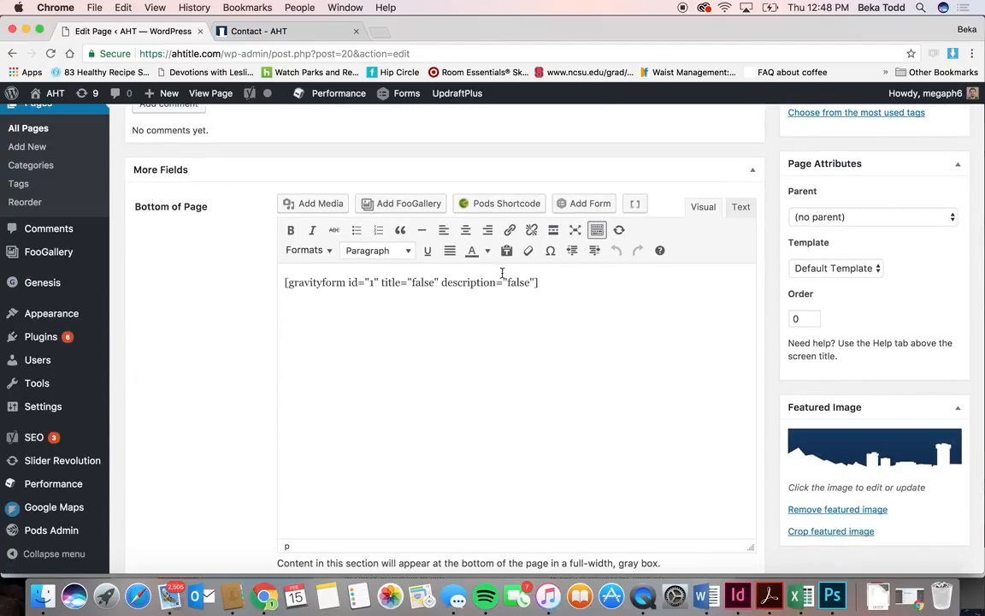
click(259, 32)
scroll(451, 356, down, 5)
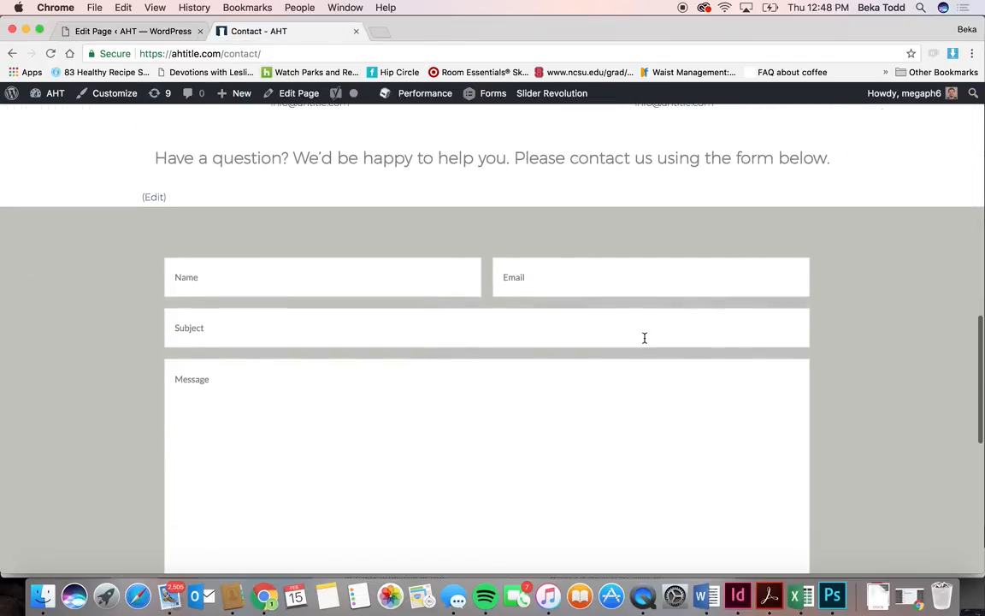
scroll(644, 336, down, 8)
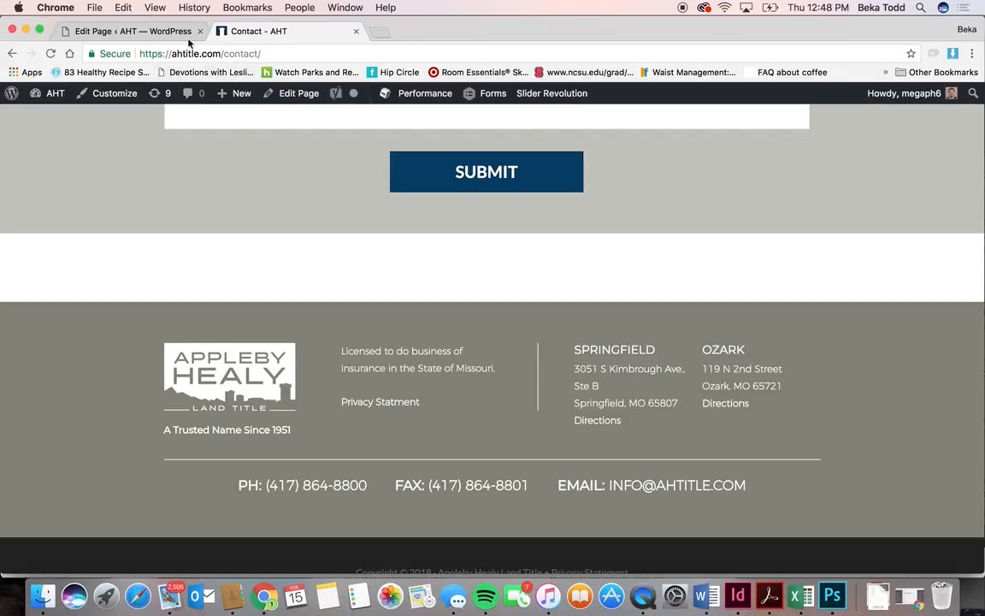
click(125, 31)
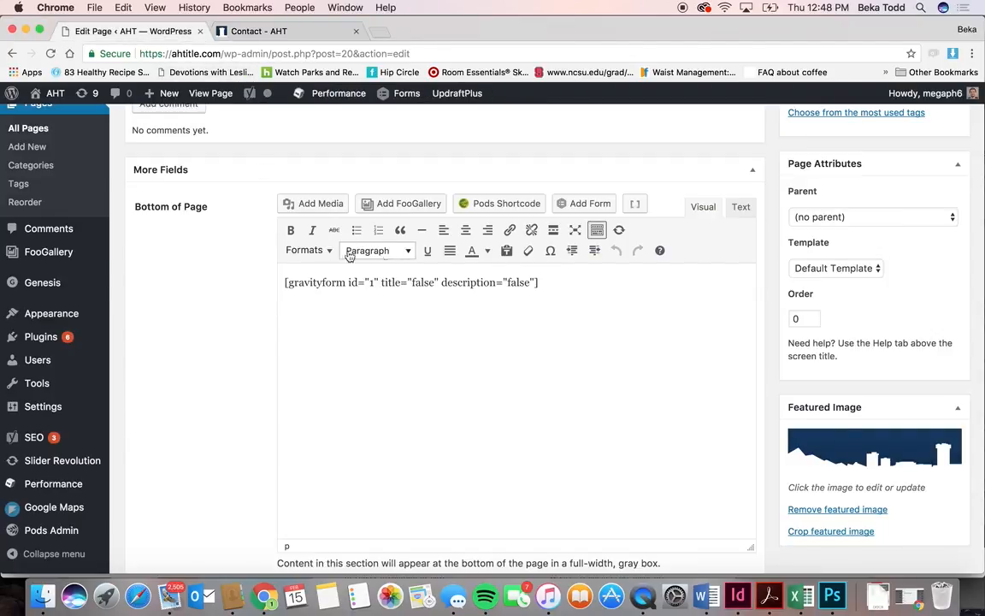
scroll(240, 231, up, 15)
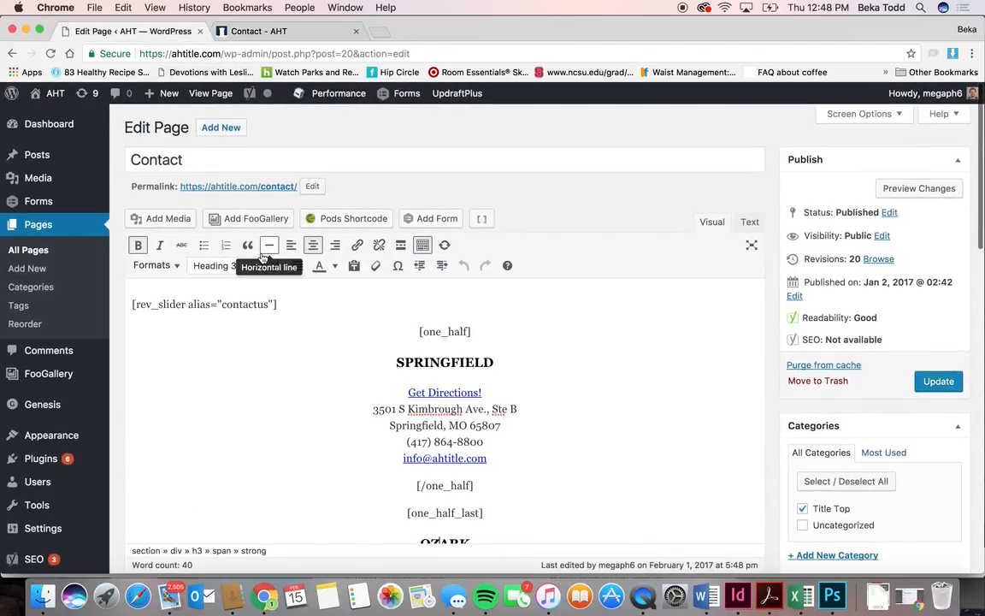
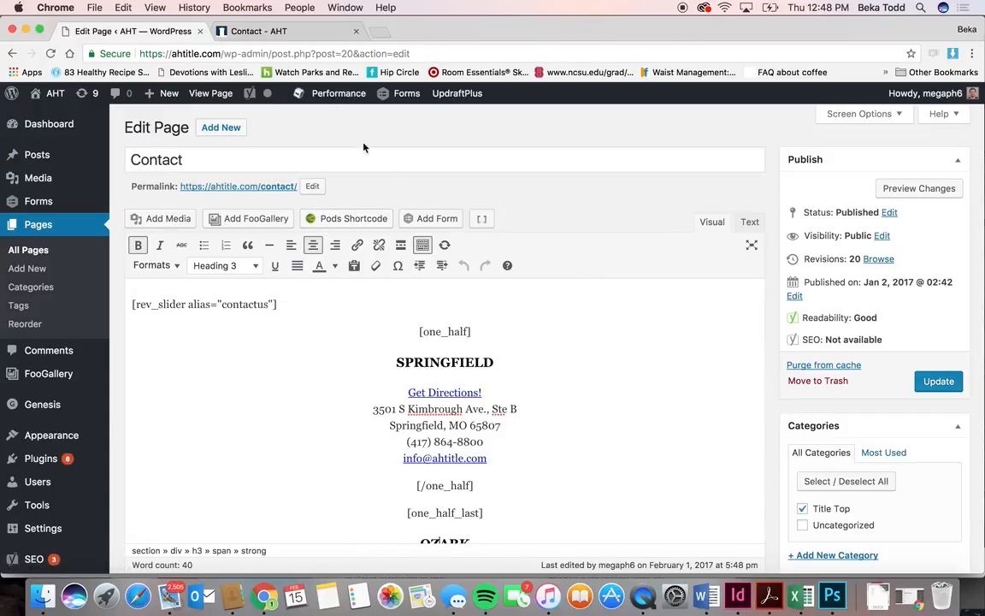
- Review the live Contact page from the office addresses up to the header banner, and return to the page editor
click(284, 32)
scroll(439, 340, up, 10)
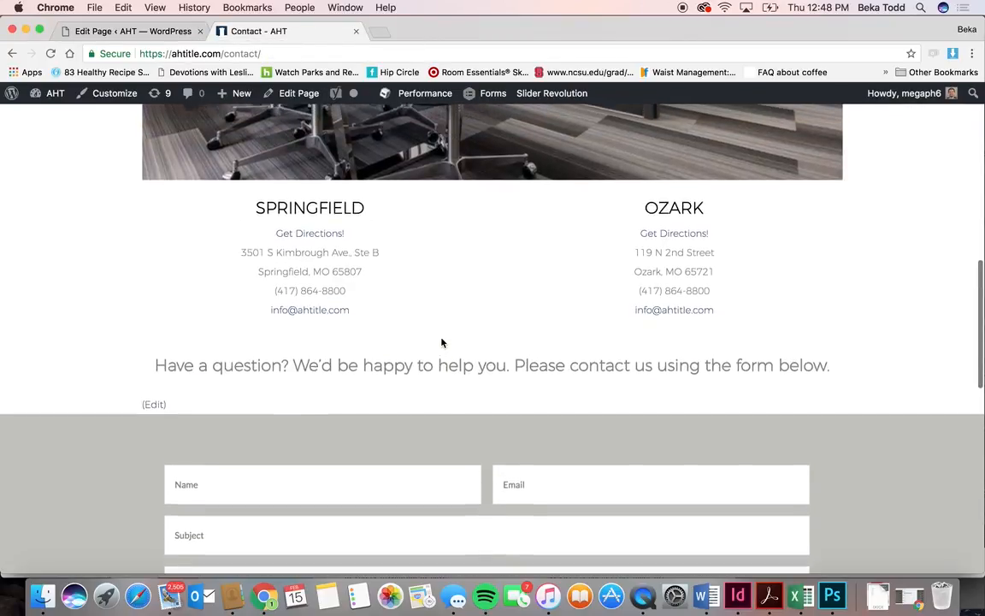
scroll(441, 342, up, 10)
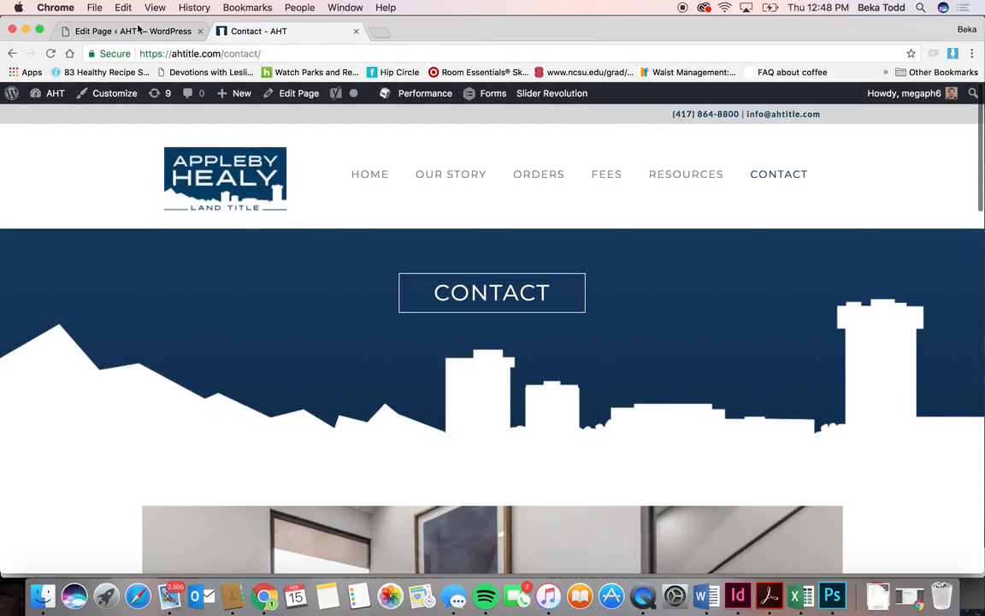
click(136, 31)
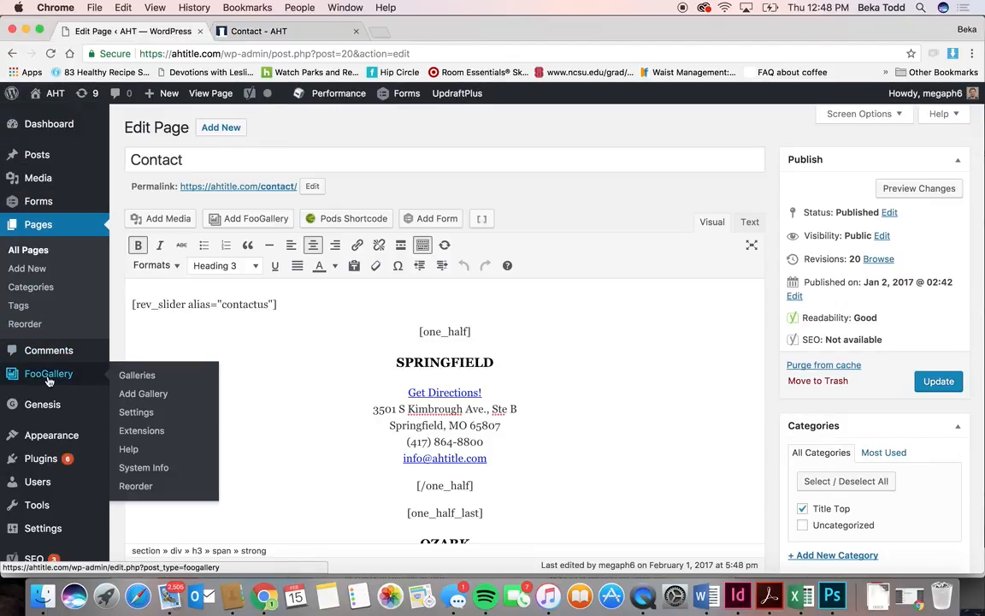
- Open the Affiliations gallery in FooGallery and check the upload and media library options for adding images, without adding any
click(48, 380)
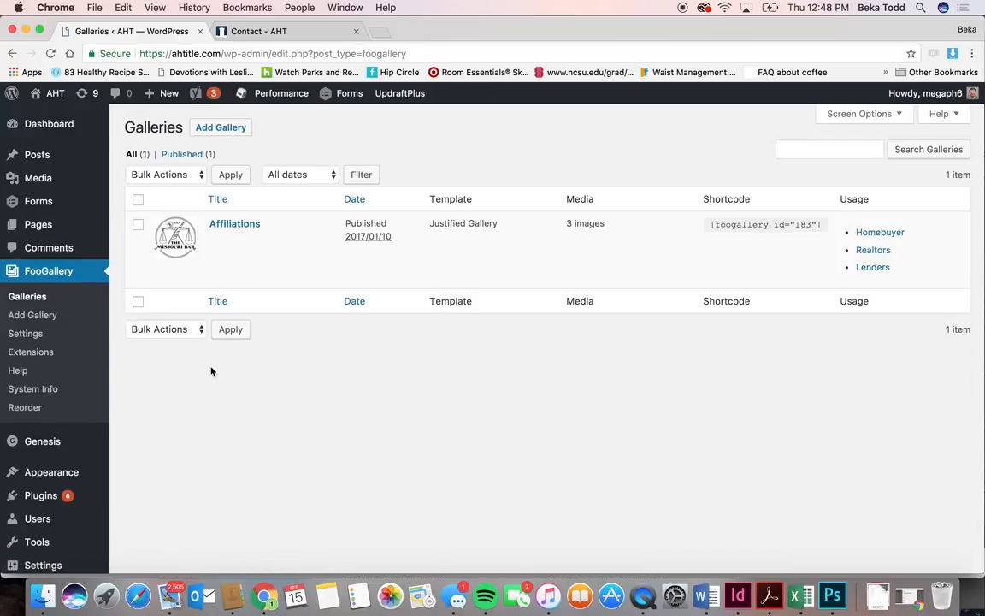
click(236, 225)
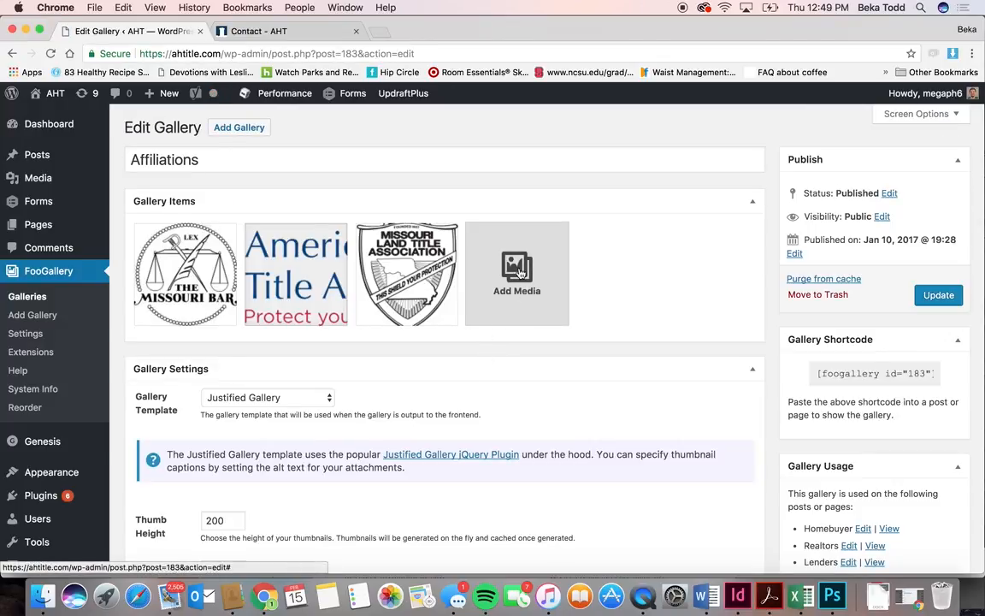
click(519, 272)
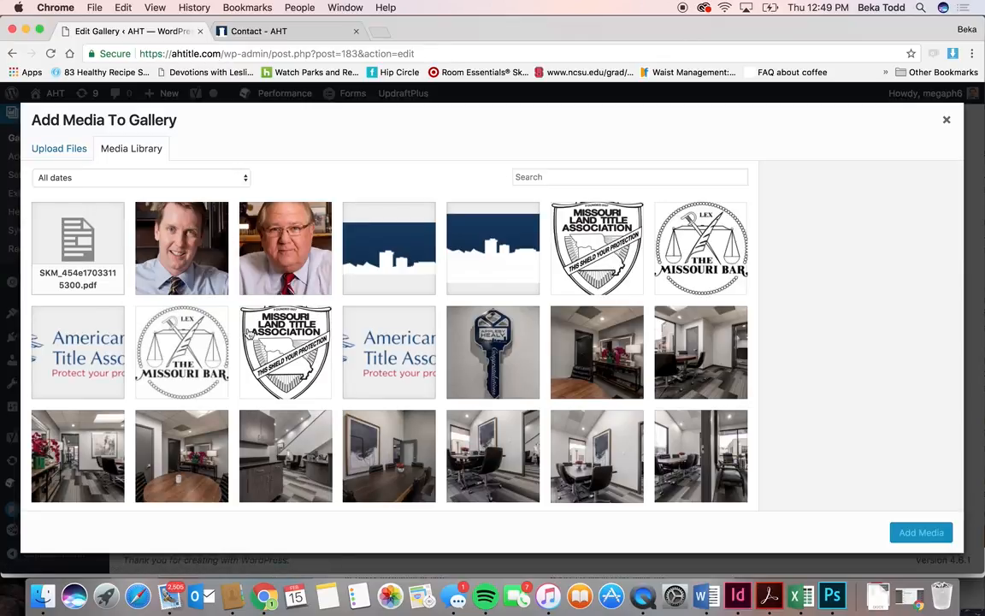
click(74, 149)
click(129, 149)
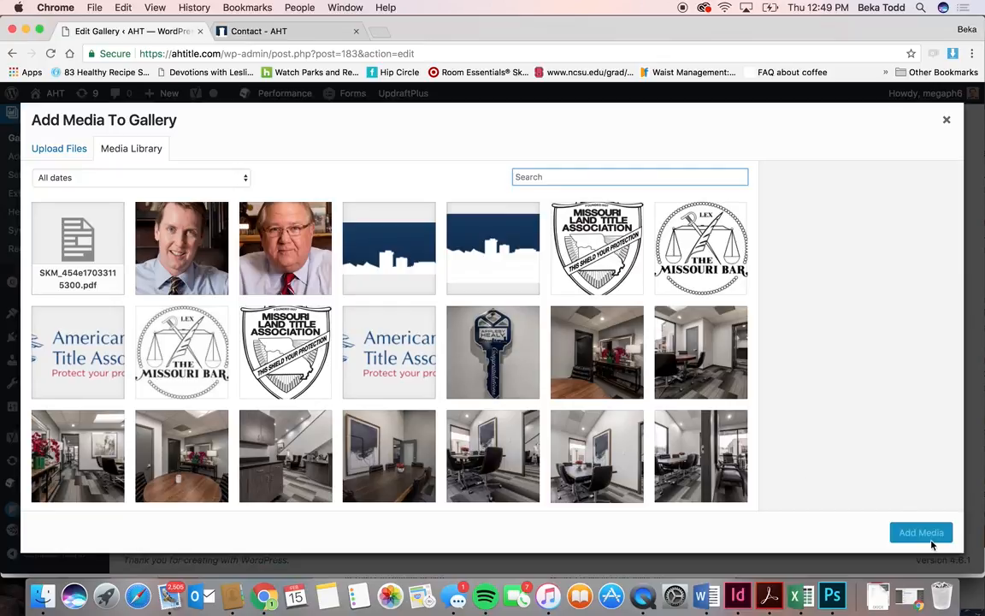
click(947, 120)
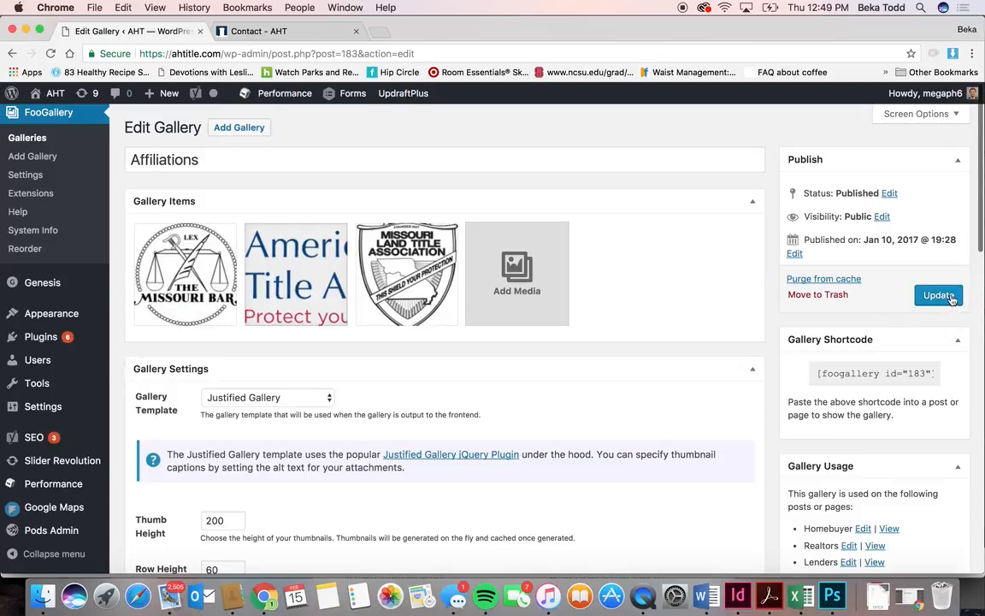
- Copy the Affiliations gallery's shortcode, [foogallery id="183"]
mouse_move(175, 292)
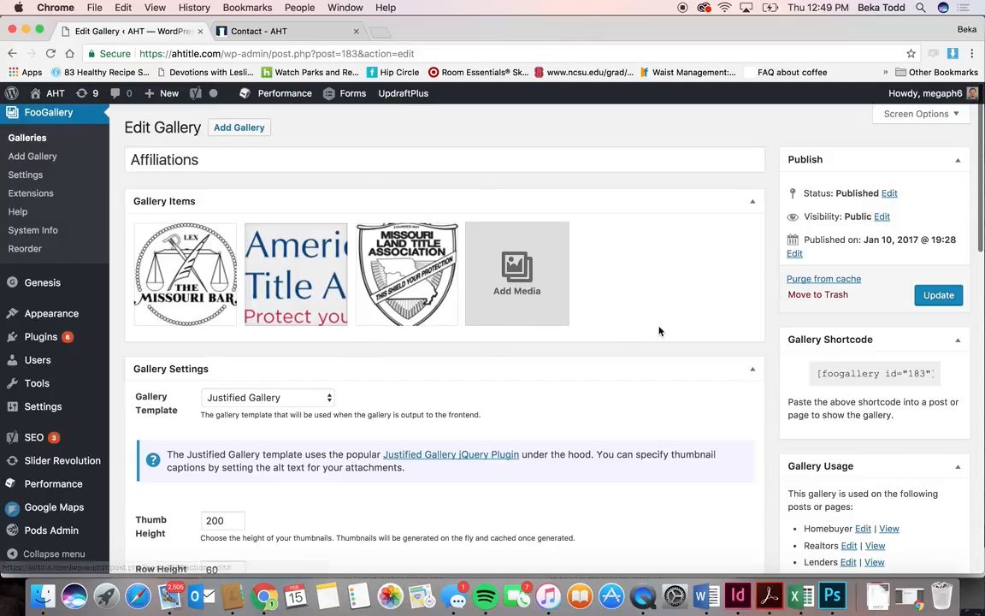
scroll(659, 331, down, 2)
scroll(660, 331, down, 1)
drag(938, 272, 793, 273)
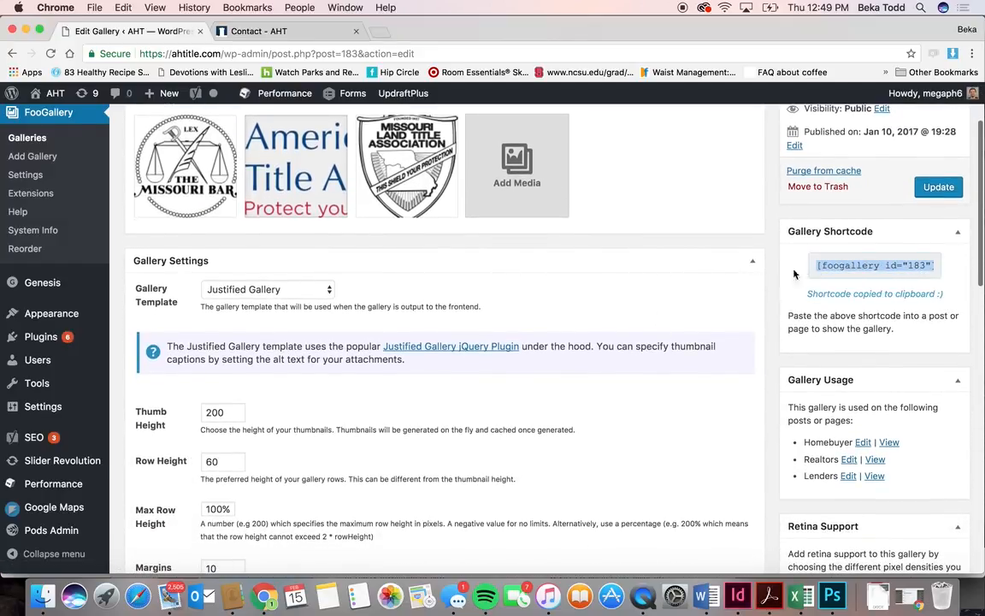
click(738, 239)
- Review the Affiliations gallery's settings, including template, thumbnail and row heights, margins, captions, thumbnail link and lightbox
scroll(622, 381, down, 2)
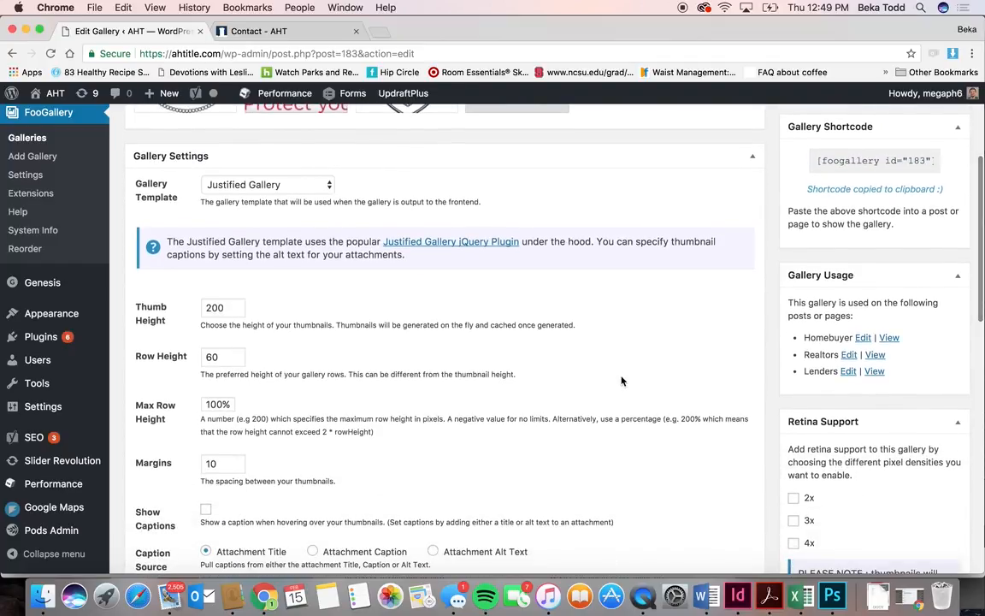
scroll(622, 381, down, 2)
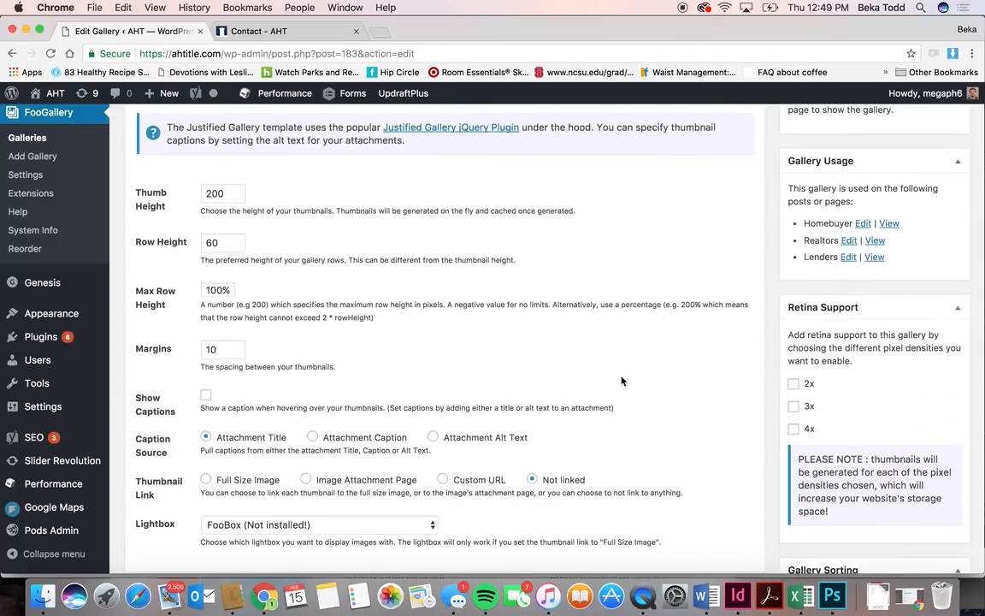
scroll(621, 381, down, 8)
scroll(620, 376, up, 10)
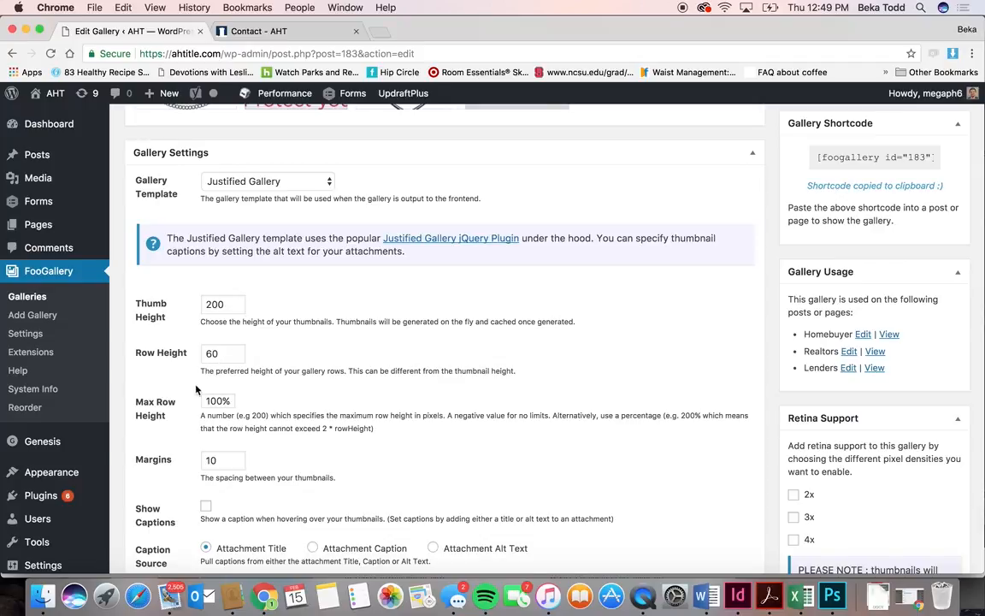
scroll(235, 377, down, 7)
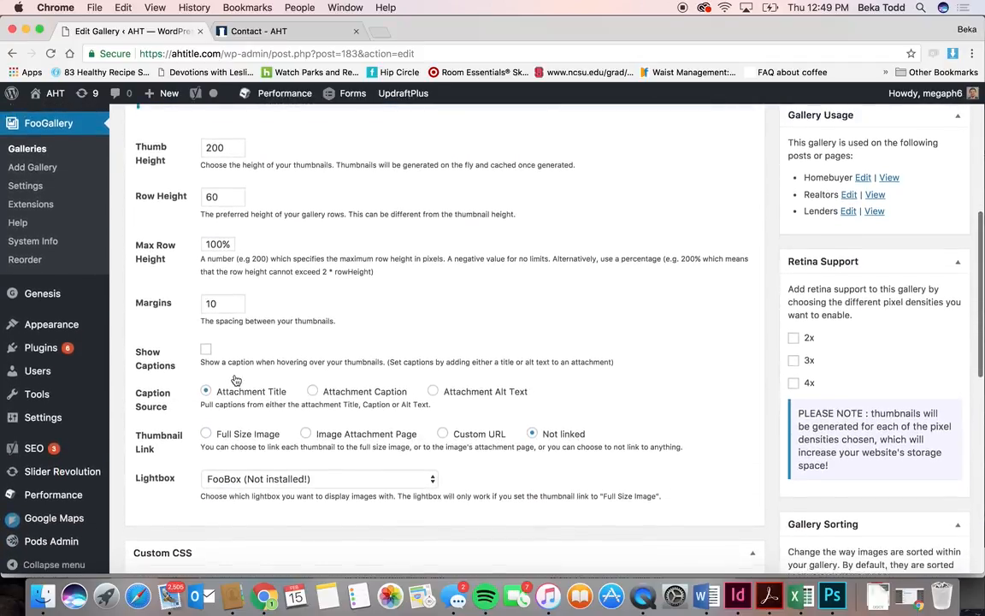
scroll(236, 379, up, 10)
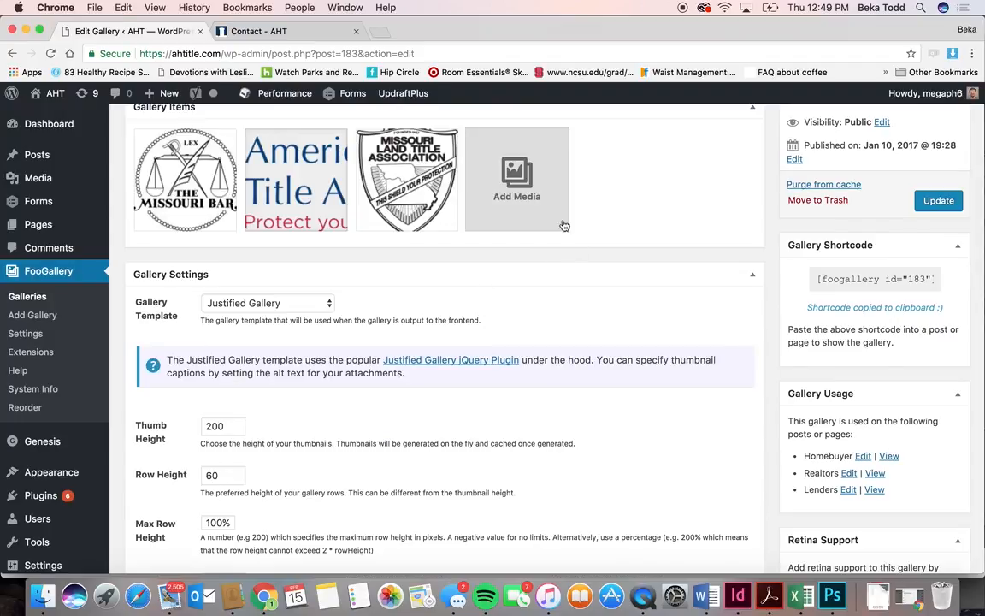
scroll(332, 302, up, 2)
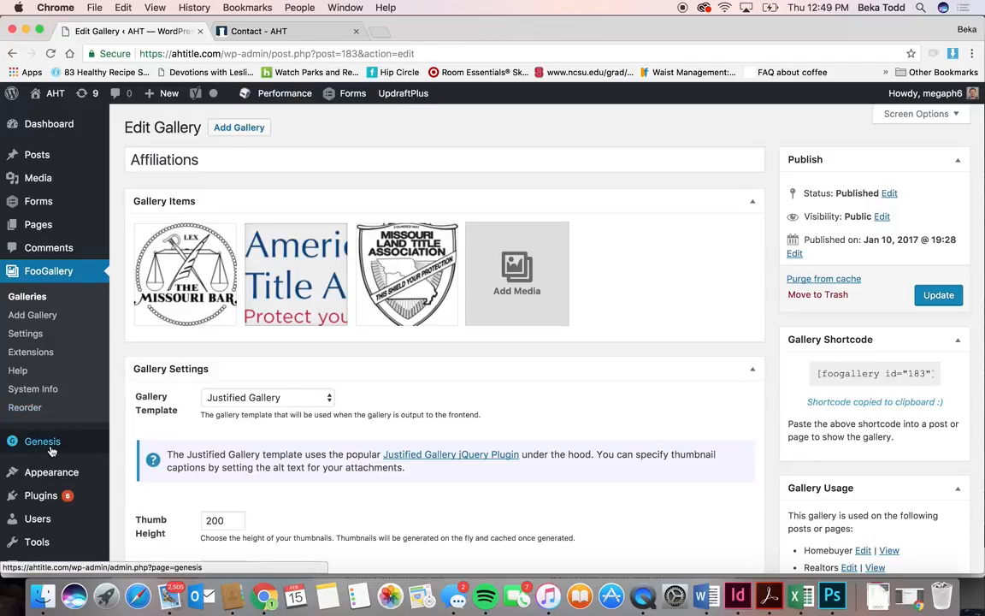
- Open the site's Widgets page and briefly check the Home - Top widget area
scroll(51, 450, down, 3)
scroll(45, 401, down, 4)
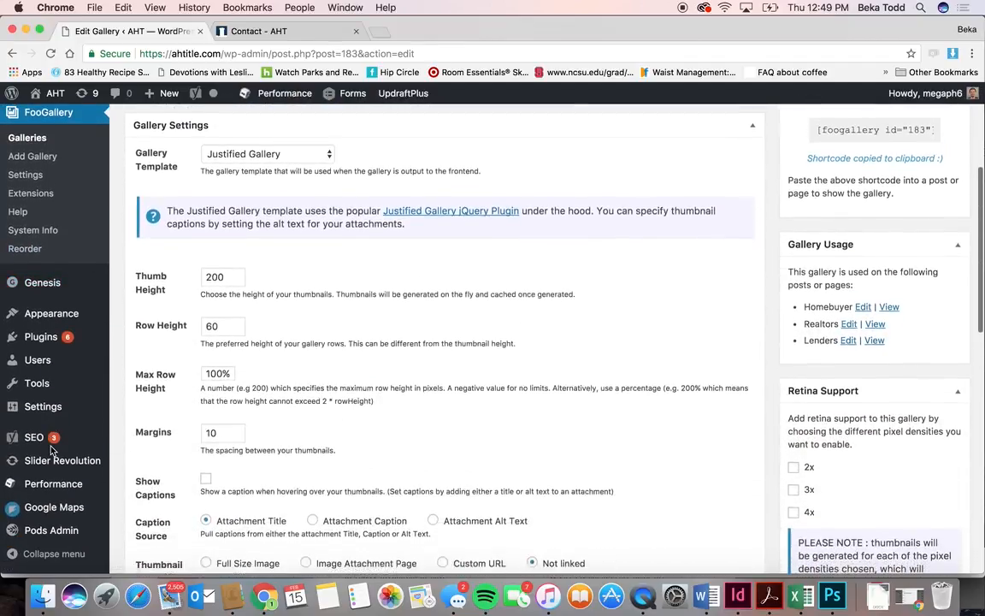
mouse_move(47, 313)
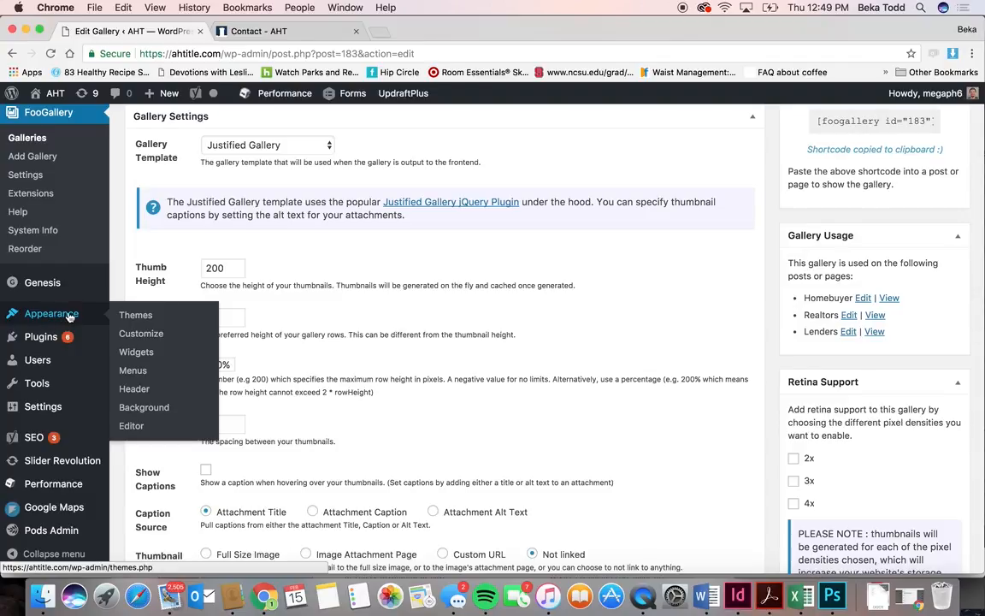
click(143, 359)
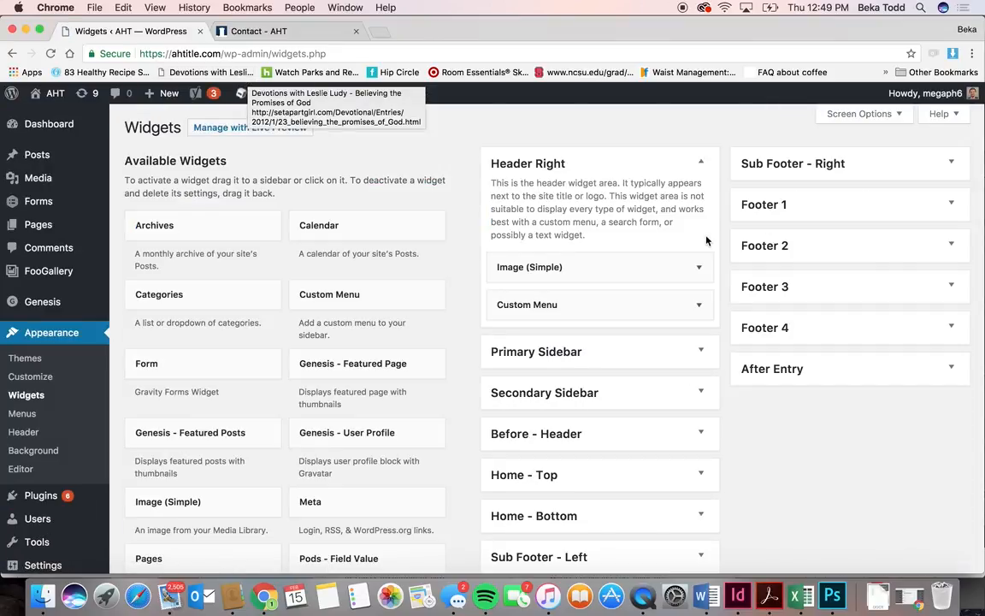
click(646, 478)
click(647, 478)
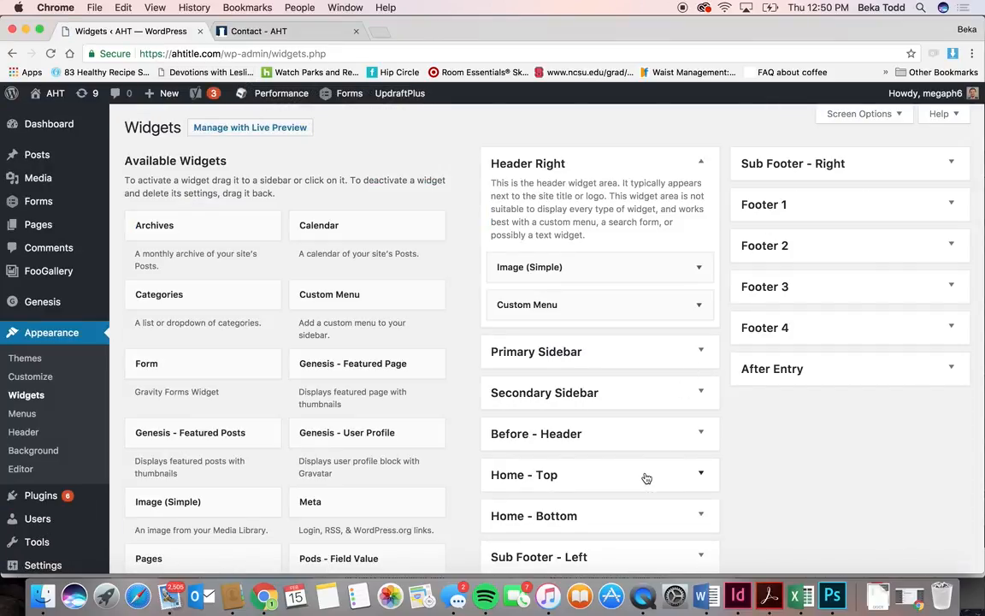
- Open the live site's home page and examine its header, hero image and the Realtor, Homebuyer and Lender boxes
click(300, 35)
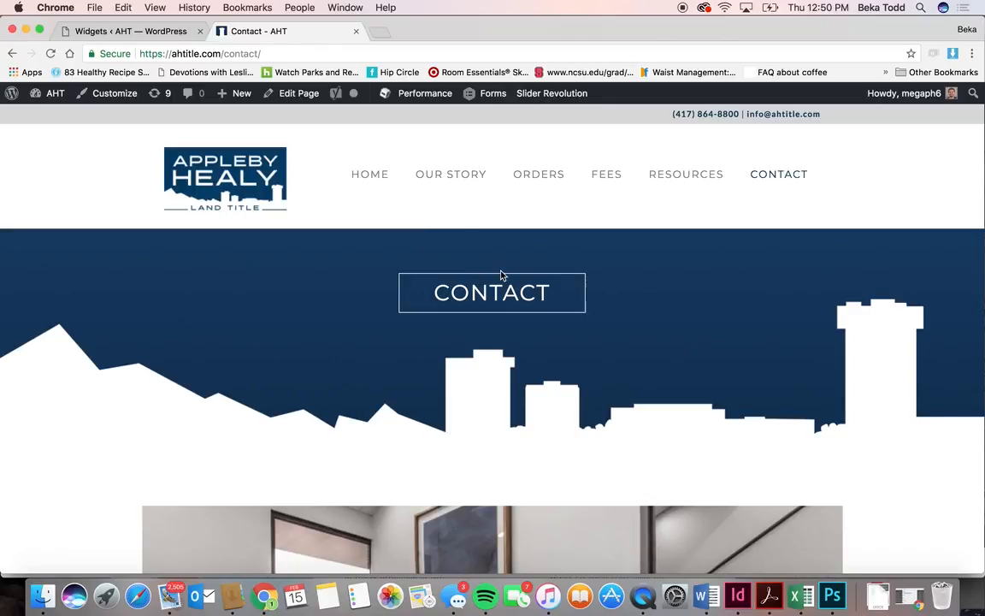
click(206, 167)
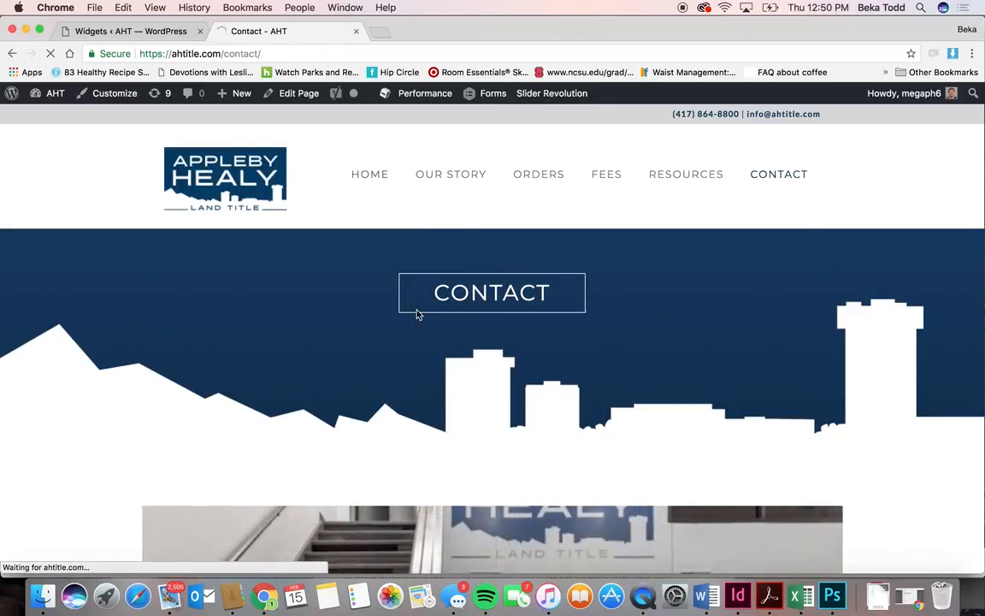
scroll(441, 221, down, 2)
scroll(440, 220, up, 2)
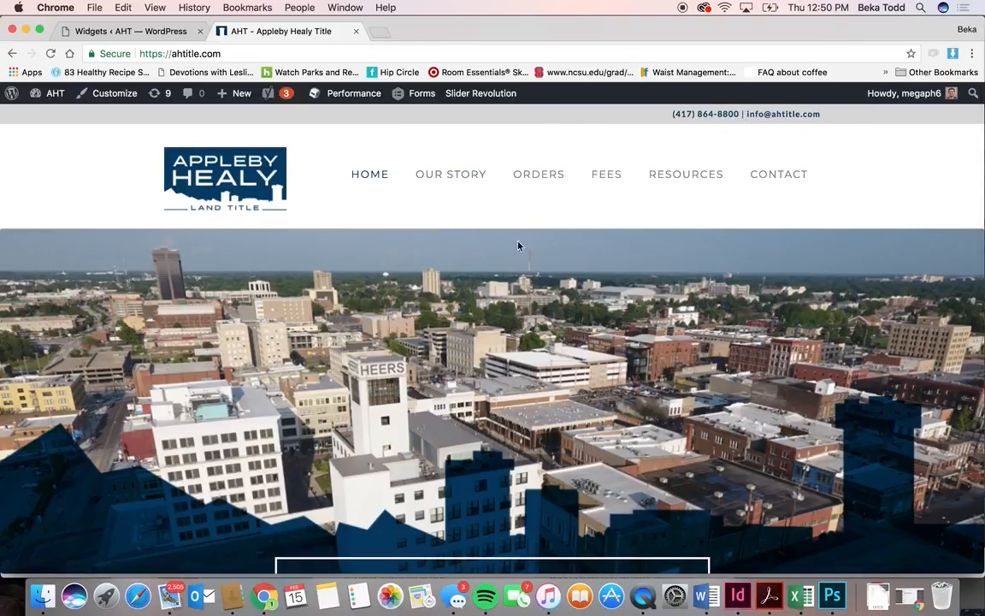
scroll(524, 381, down, 10)
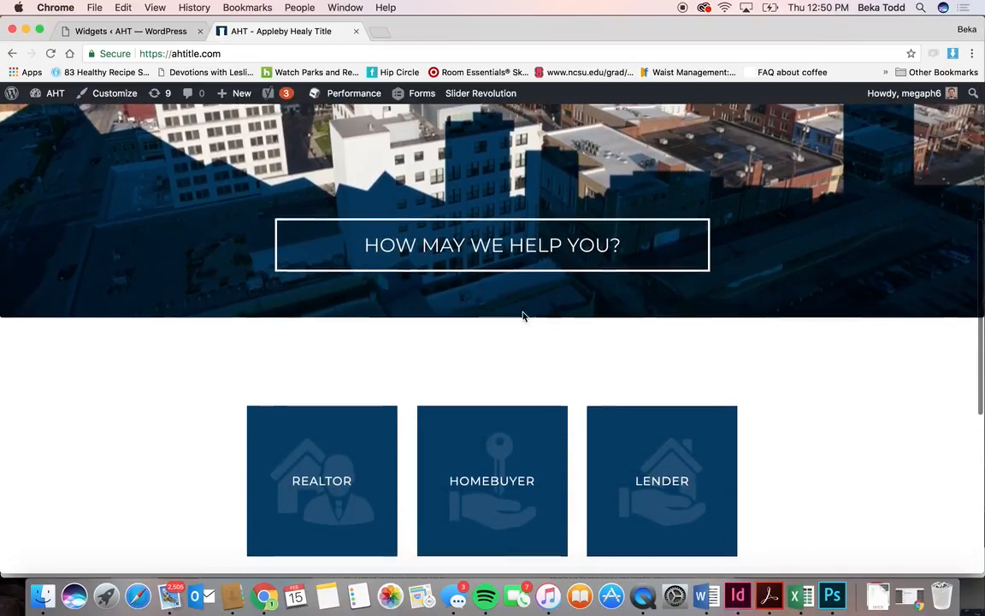
scroll(504, 487, down, 3)
scroll(505, 488, up, 15)
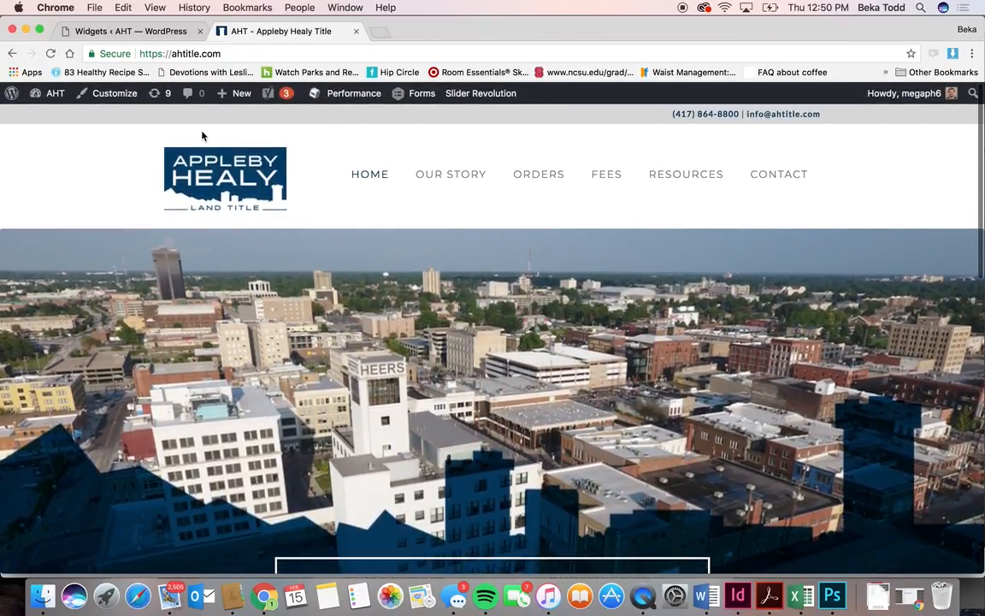
- Compare the live site's header with the Header Right widget area and expand its Custom Menu widget
click(139, 35)
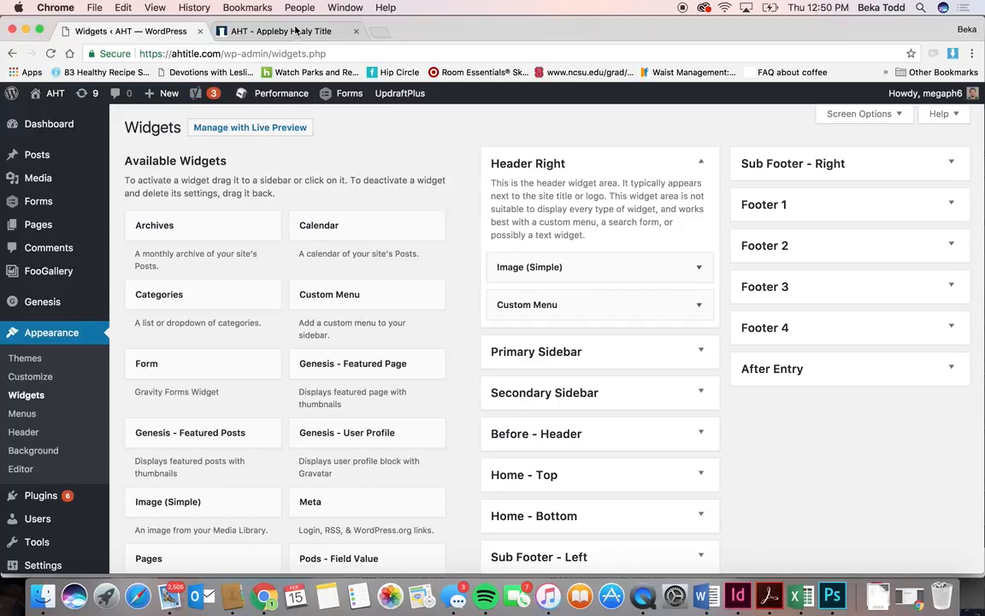
click(267, 29)
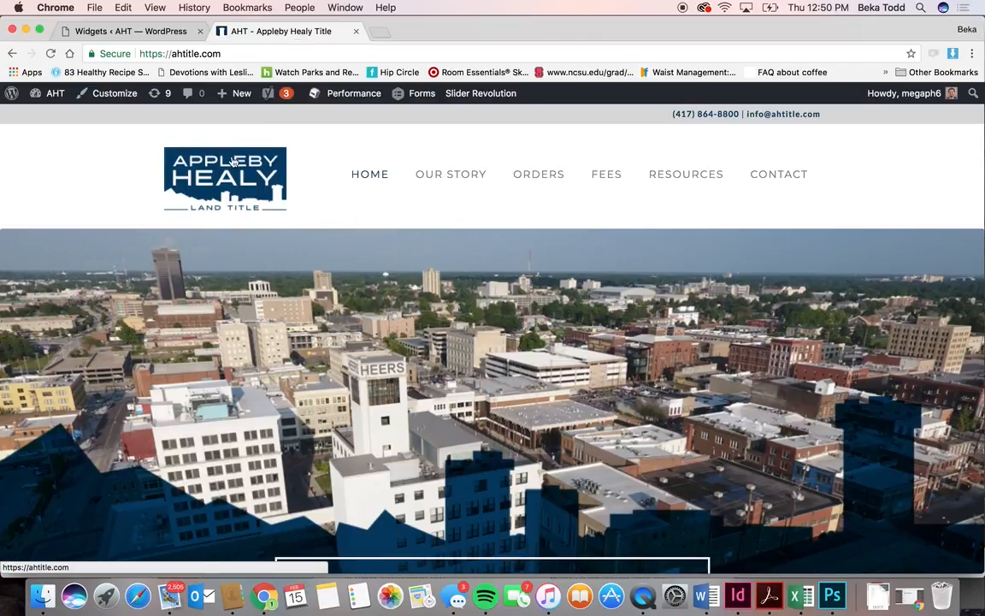
click(111, 32)
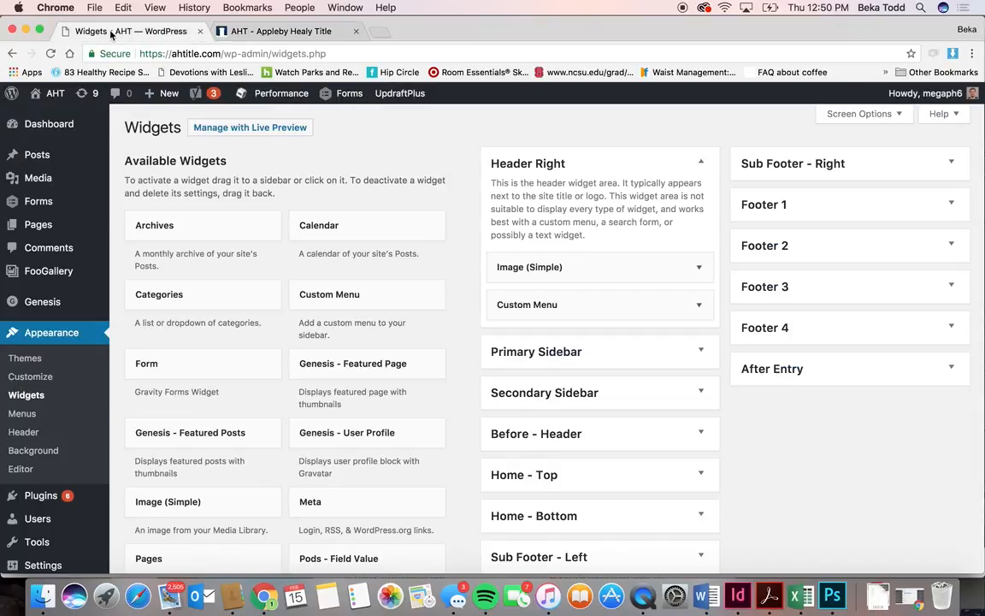
click(699, 309)
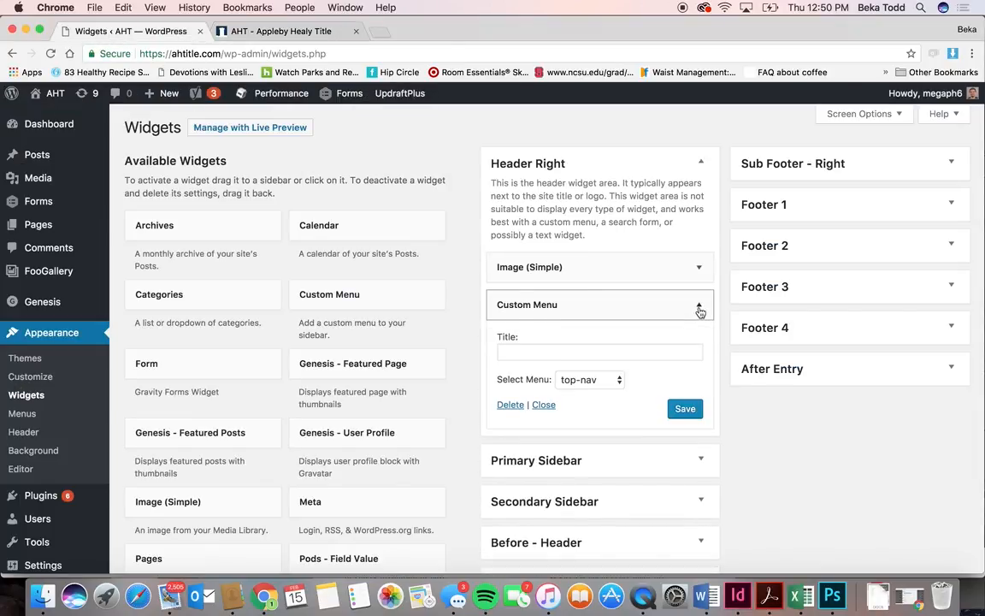
- Check the menu choices of the Header Right Custom Menu widget and review the Image (Simple) widget's logo, size and link settings
click(620, 381)
click(633, 388)
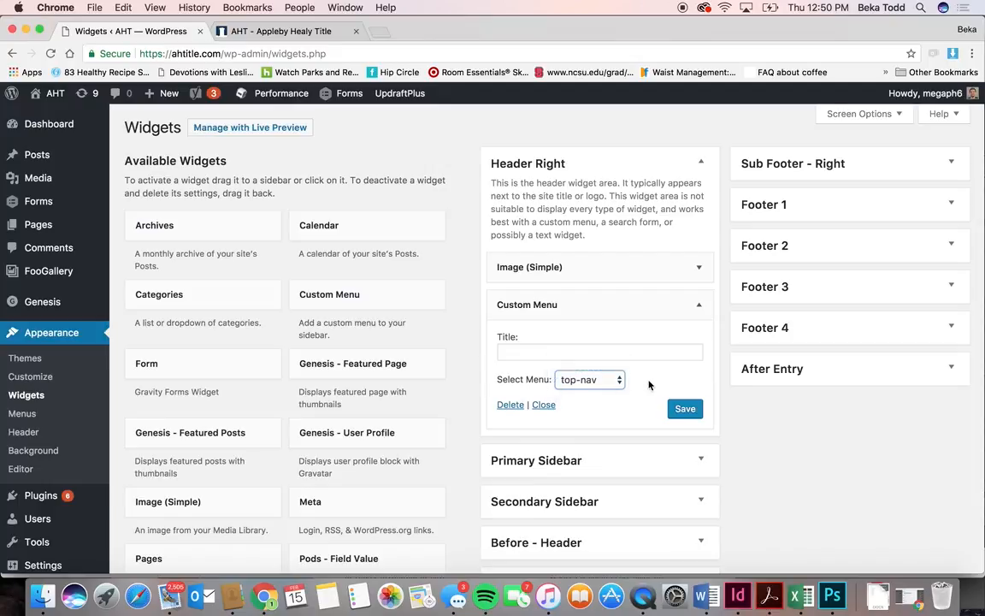
click(700, 305)
click(699, 267)
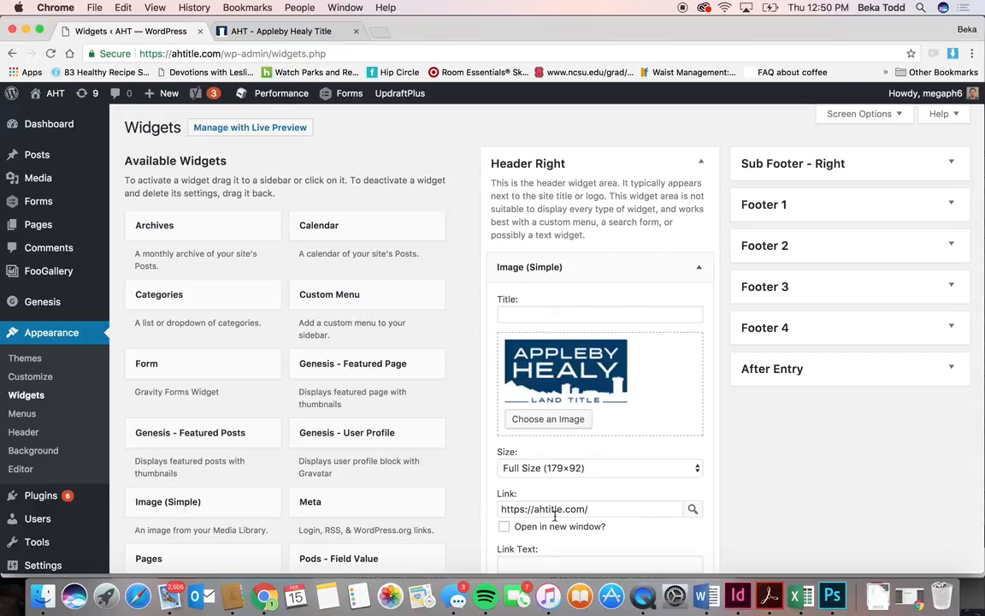
scroll(646, 385, down, 5)
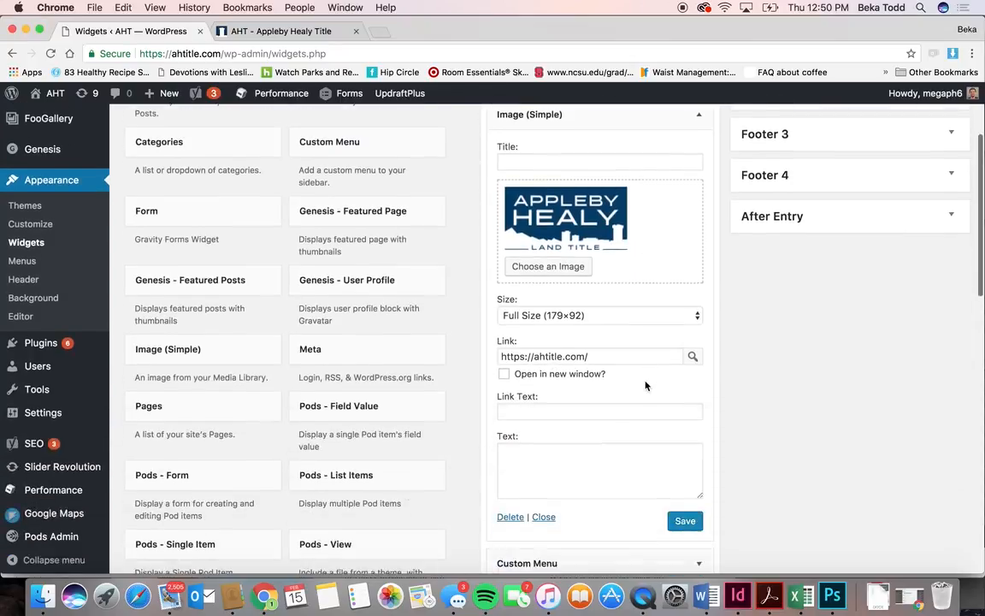
scroll(672, 266, up, 2)
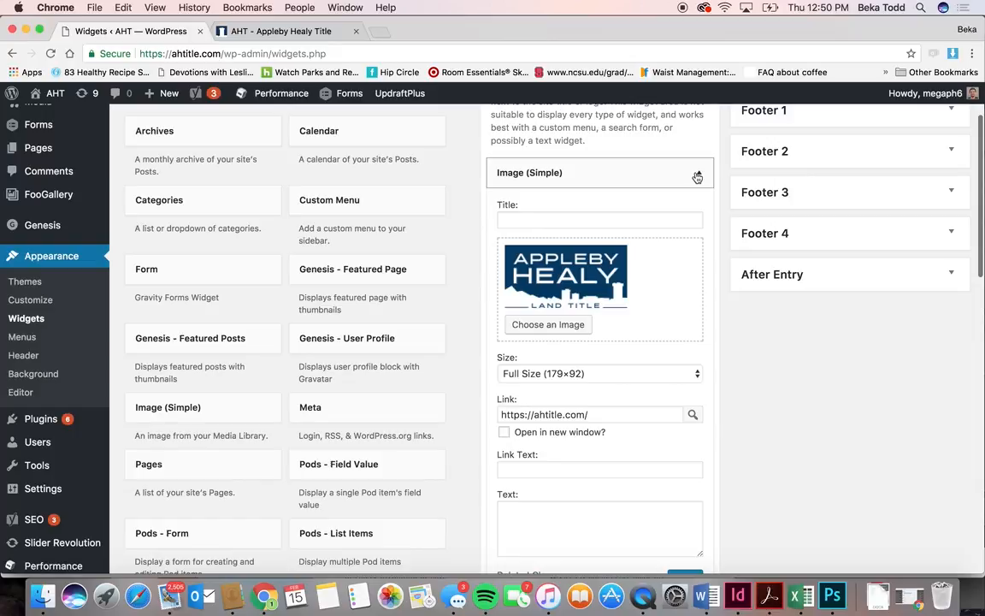
click(694, 176)
- Check the Primary Sidebar and Secondary Sidebar widget areas for content, collapsing each one again
click(700, 258)
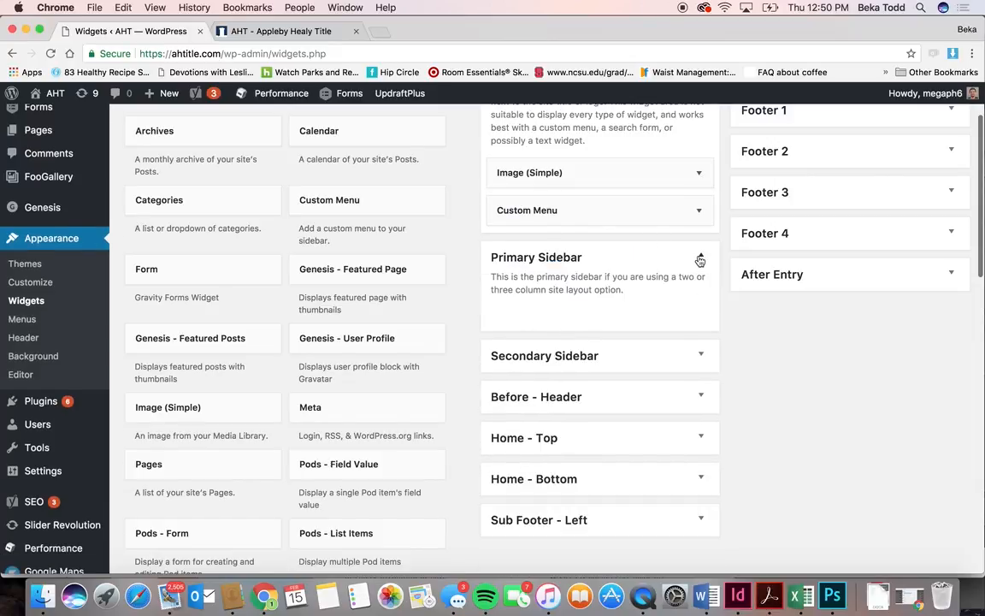
click(700, 260)
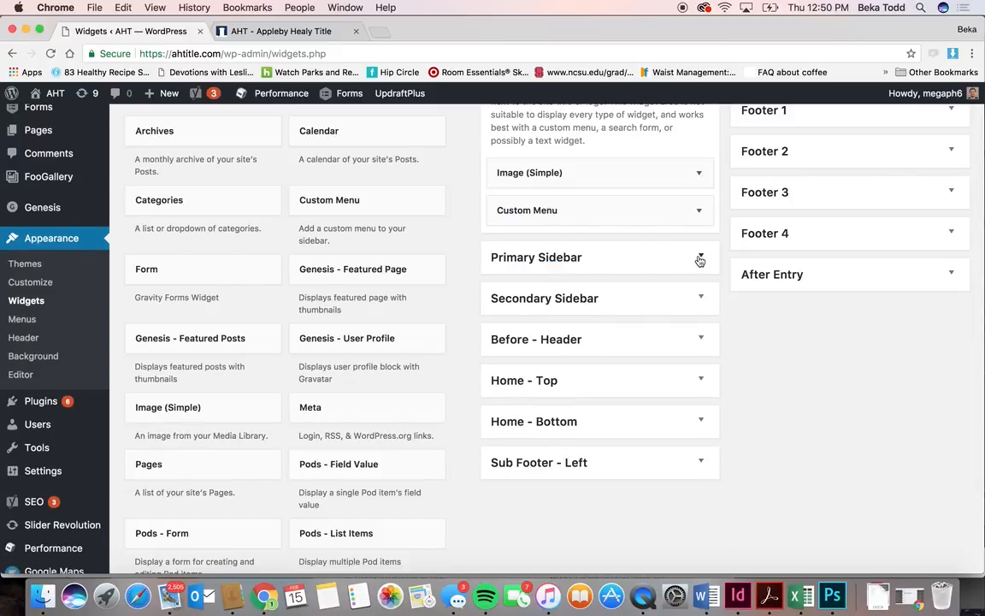
click(700, 299)
click(700, 299)
- Compare the Before - Header widget area with the live site's top contact bar and expand its Visual Editor widget
click(608, 352)
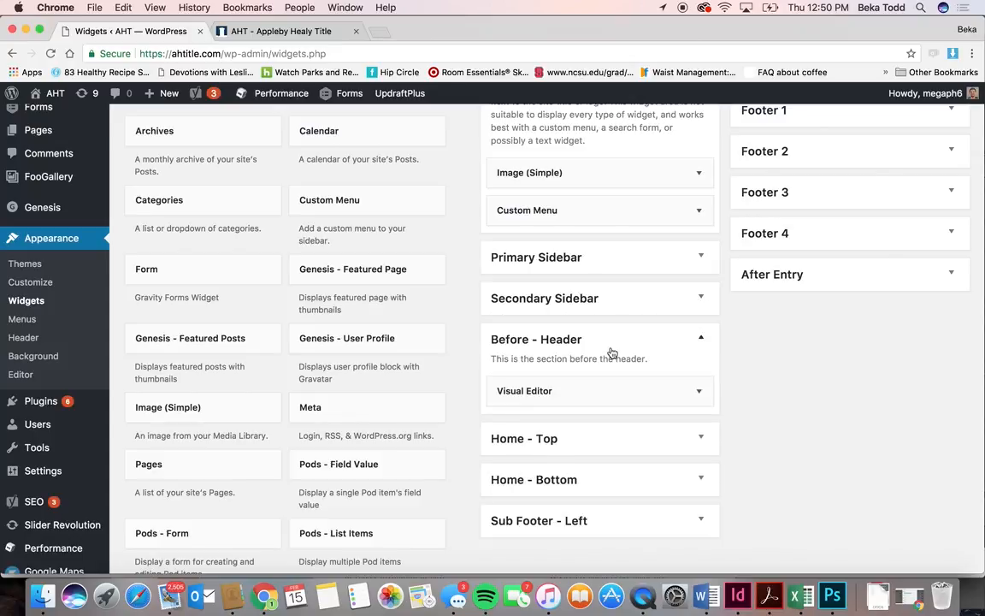
click(248, 32)
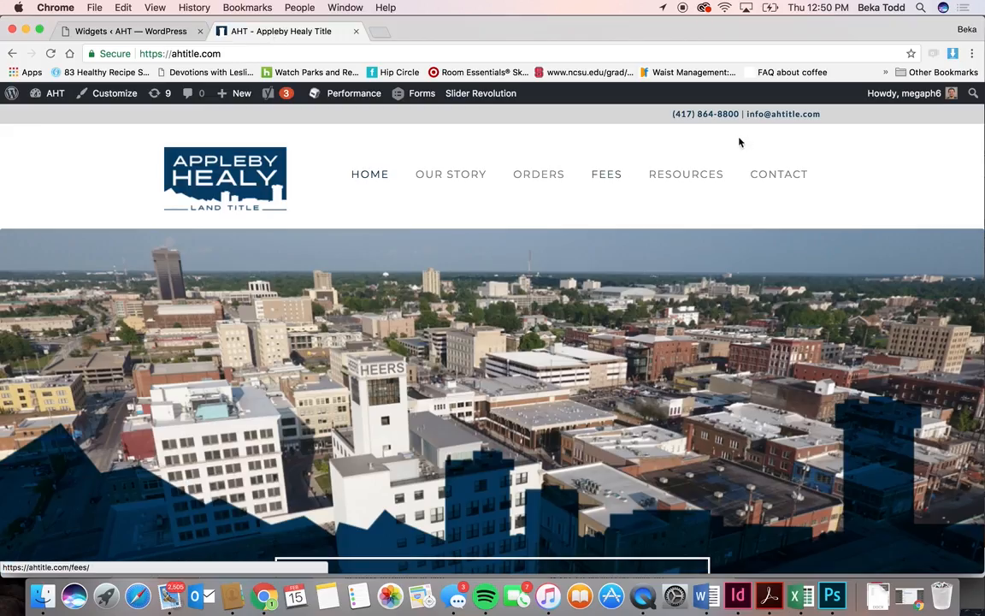
click(125, 34)
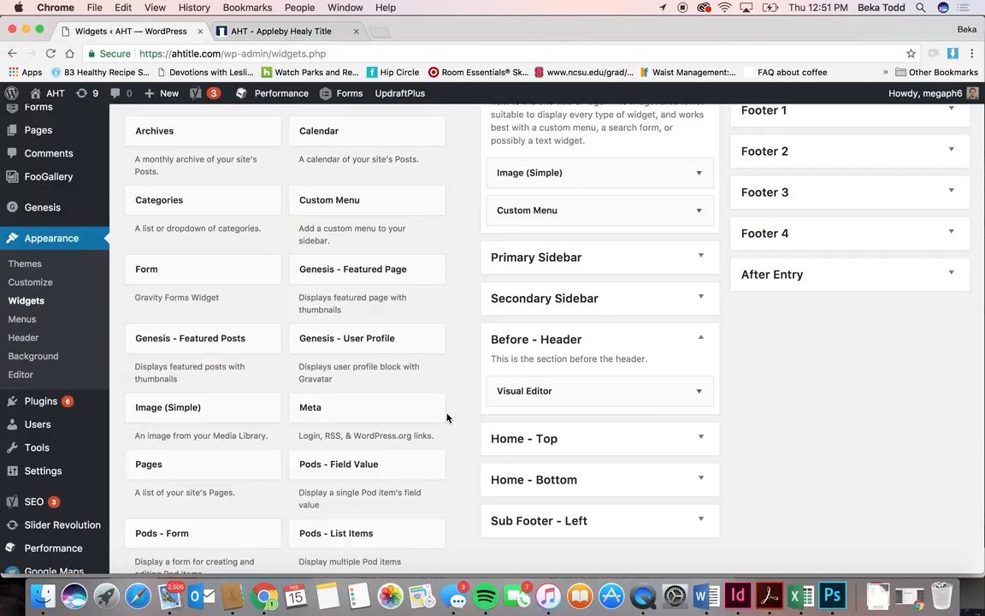
click(675, 389)
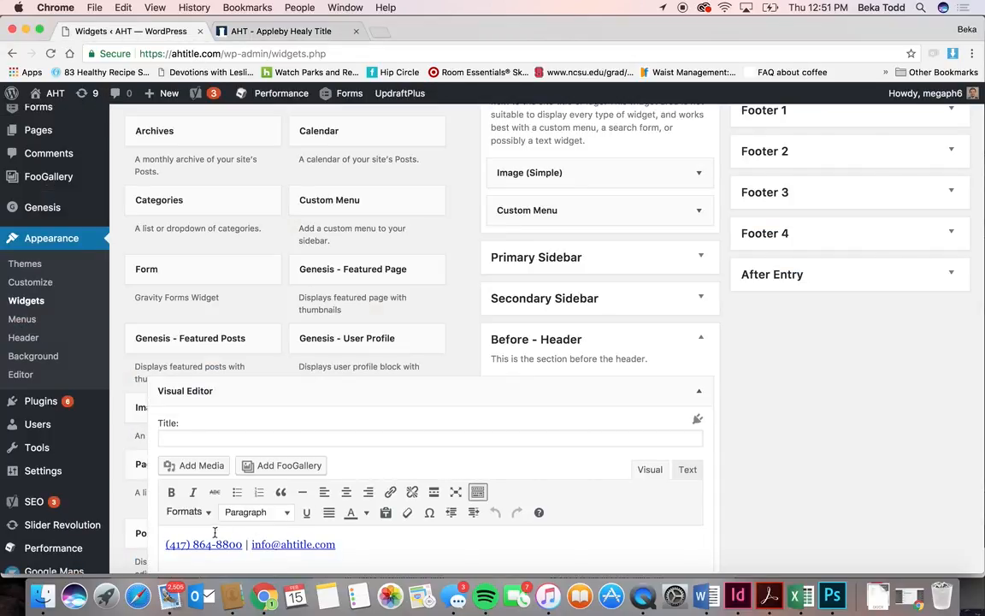
- Inspect the link targets of the phone number and e-mail address in the Before - Header Visual Editor widget
click(207, 547)
click(321, 545)
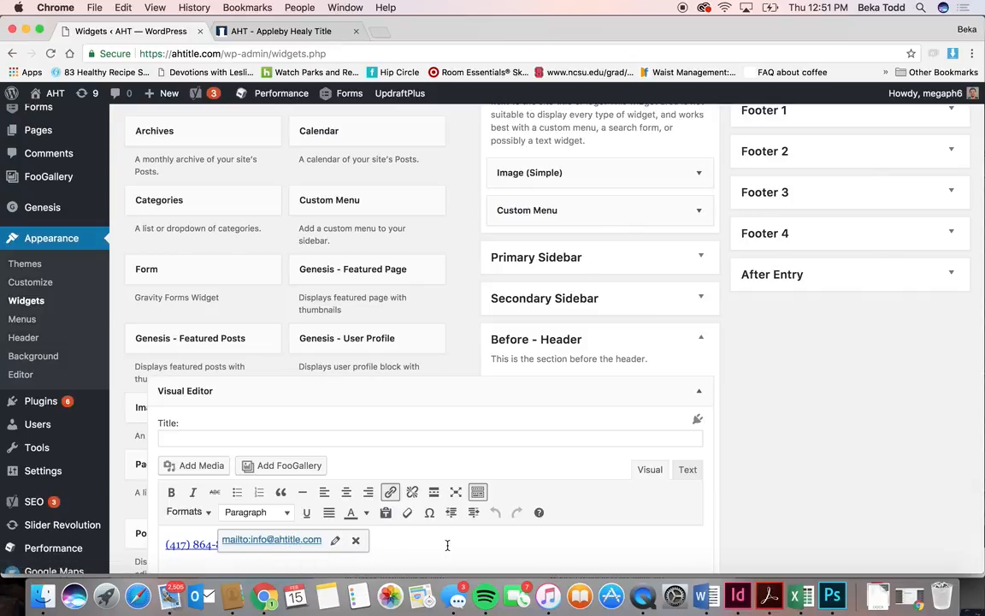
click(480, 441)
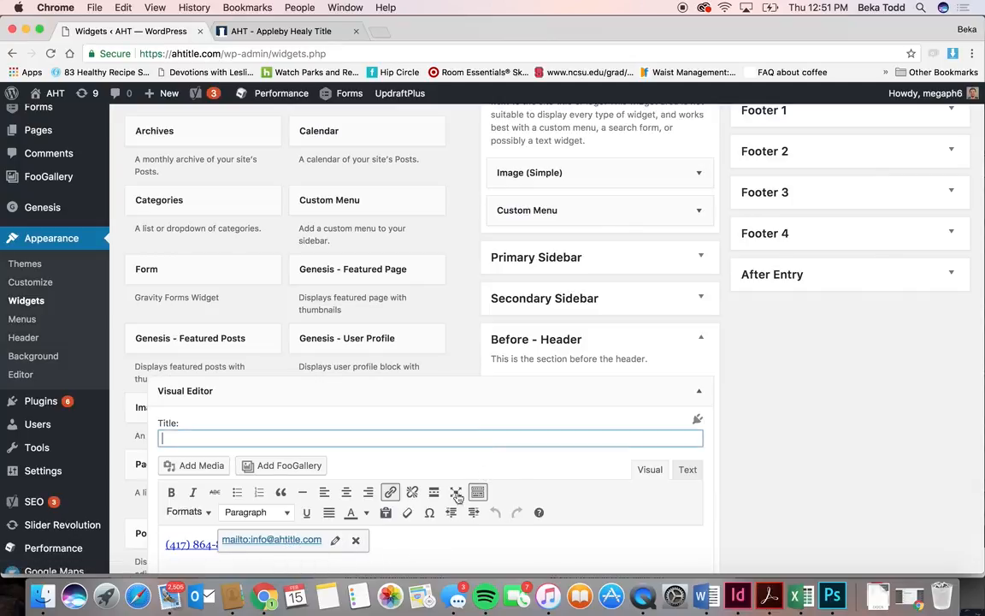
click(480, 537)
scroll(478, 537, down, 5)
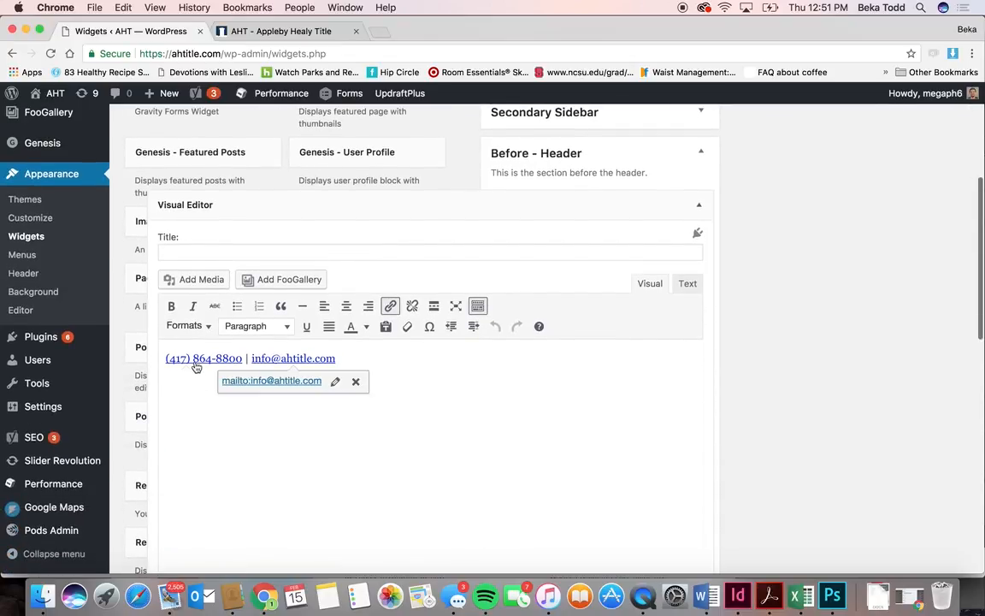
click(196, 366)
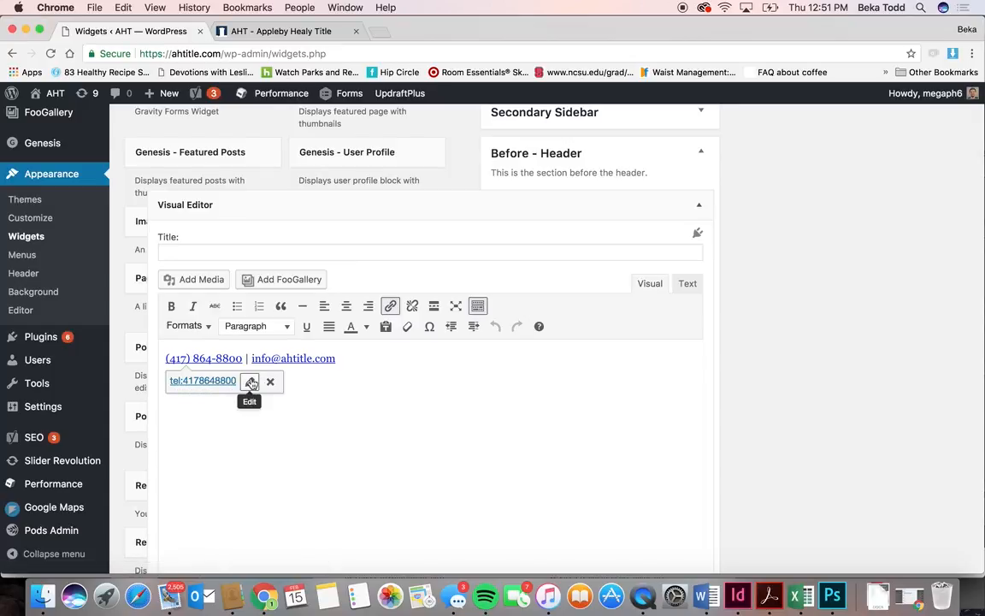
click(304, 361)
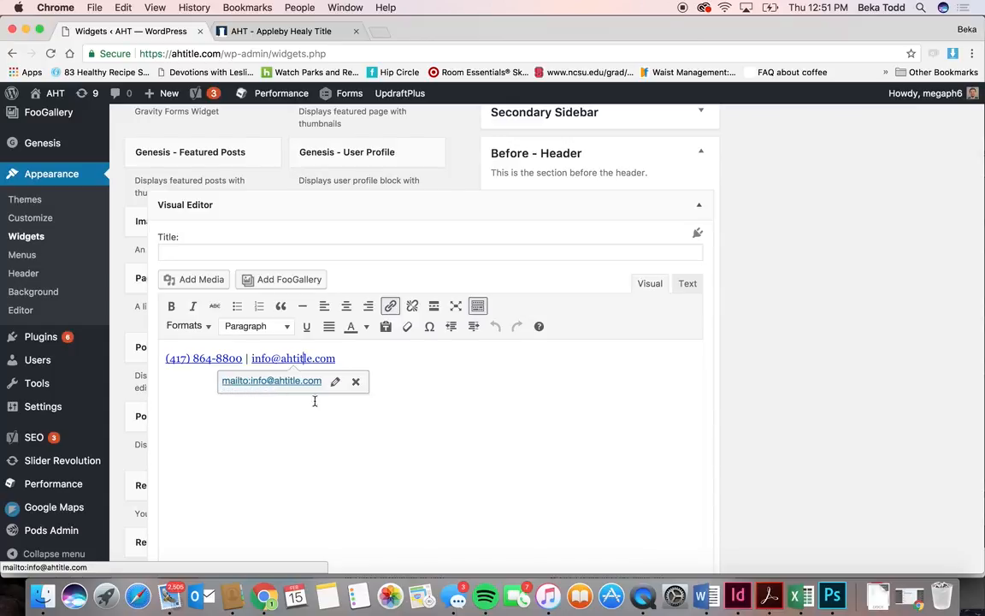
click(339, 422)
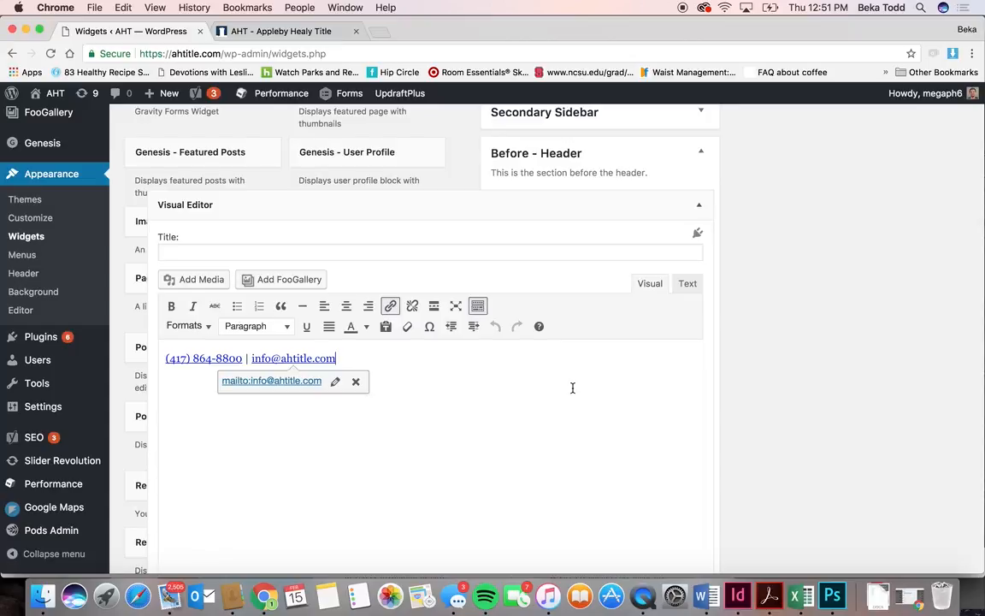
- Compare the contact links with the live site's top bar, look over the rest of the Visual Editor widget and collapse it
click(282, 31)
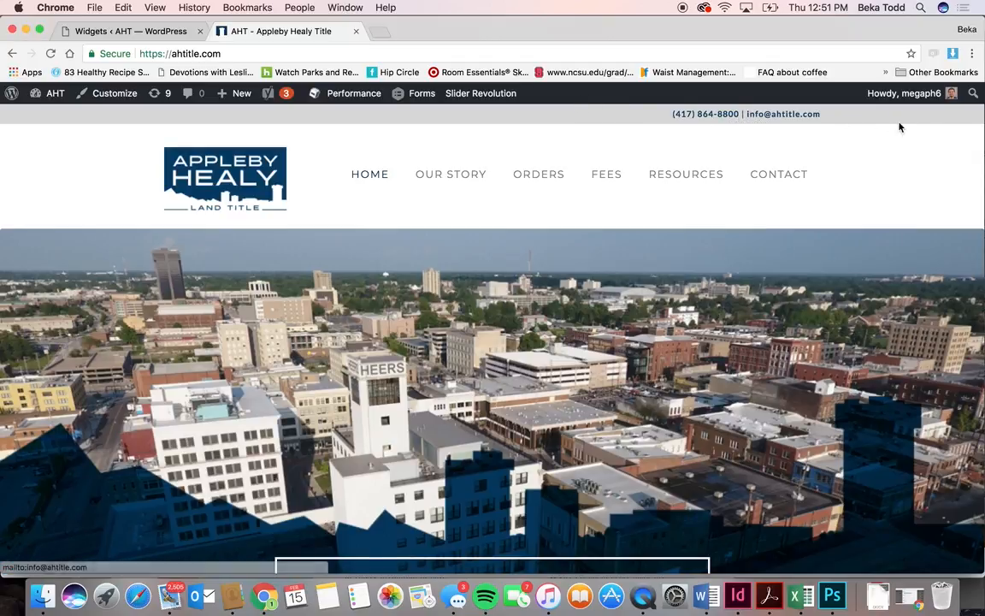
click(139, 34)
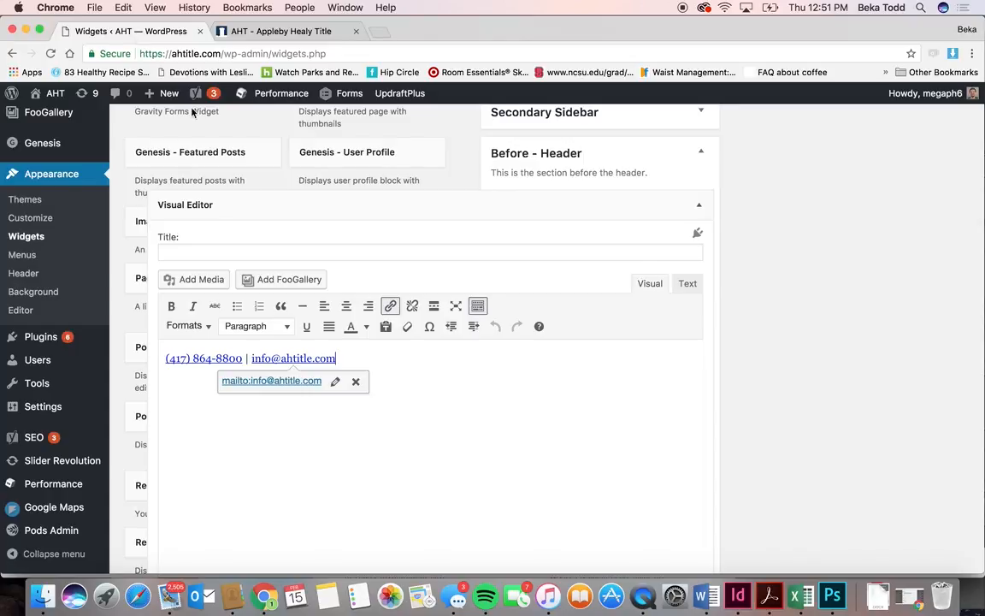
scroll(613, 315, down, 2)
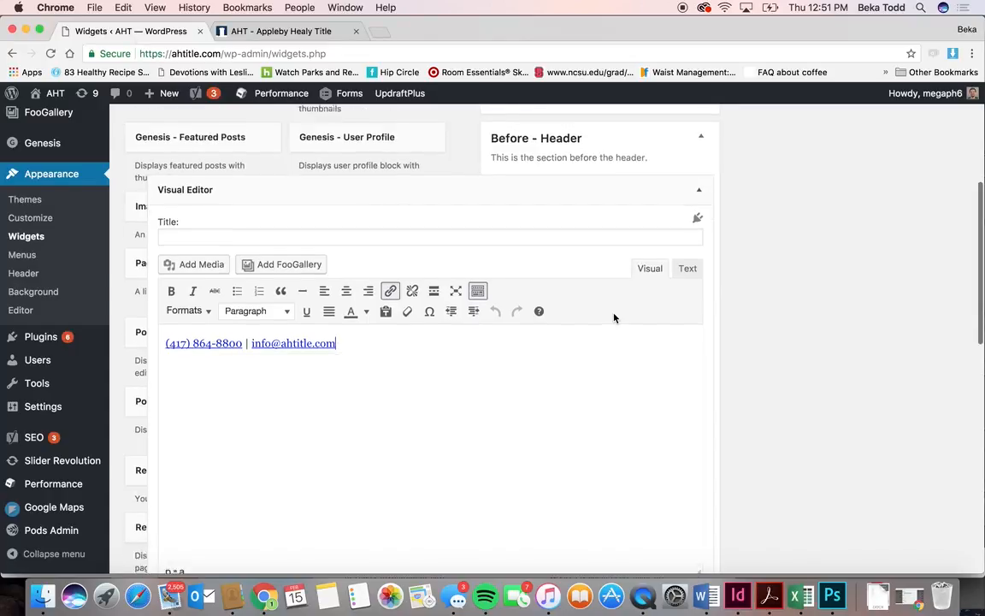
scroll(613, 318, down, 3)
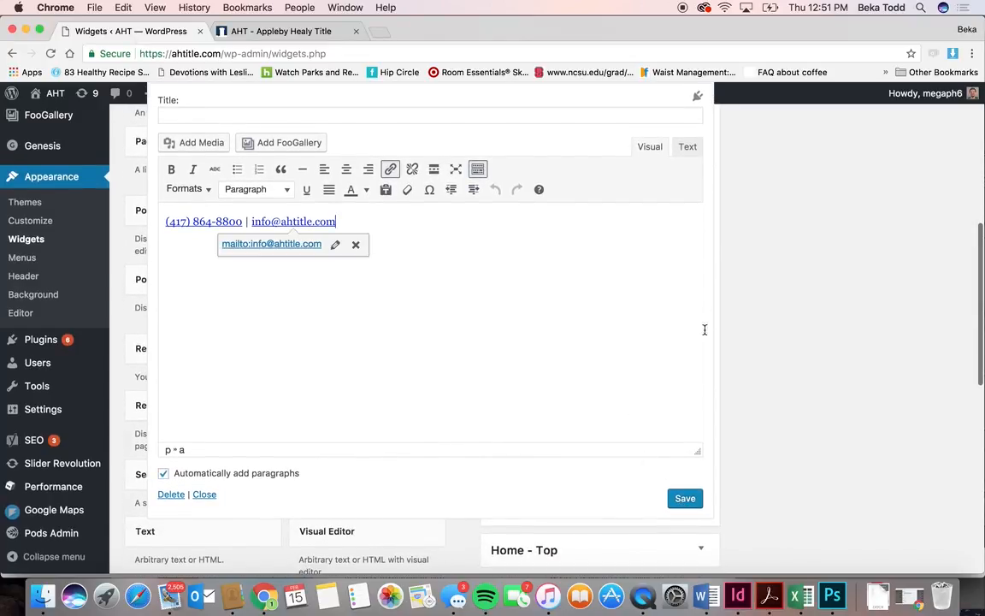
scroll(709, 259, up, 3)
click(699, 159)
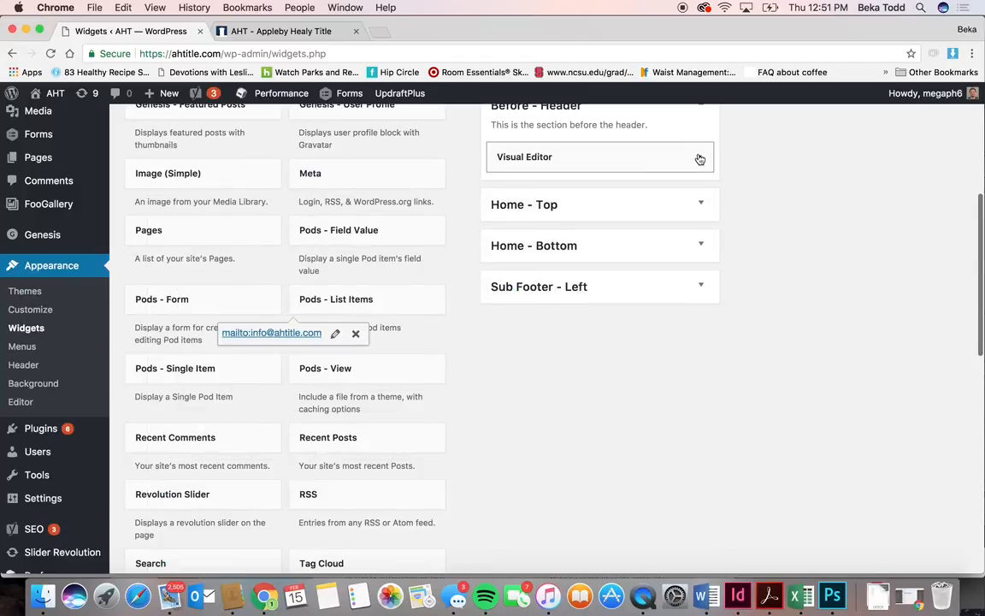
- Review the Revolution Slider widget in Home - Top, compare it with the live home page's hero image, and collapse it
click(701, 205)
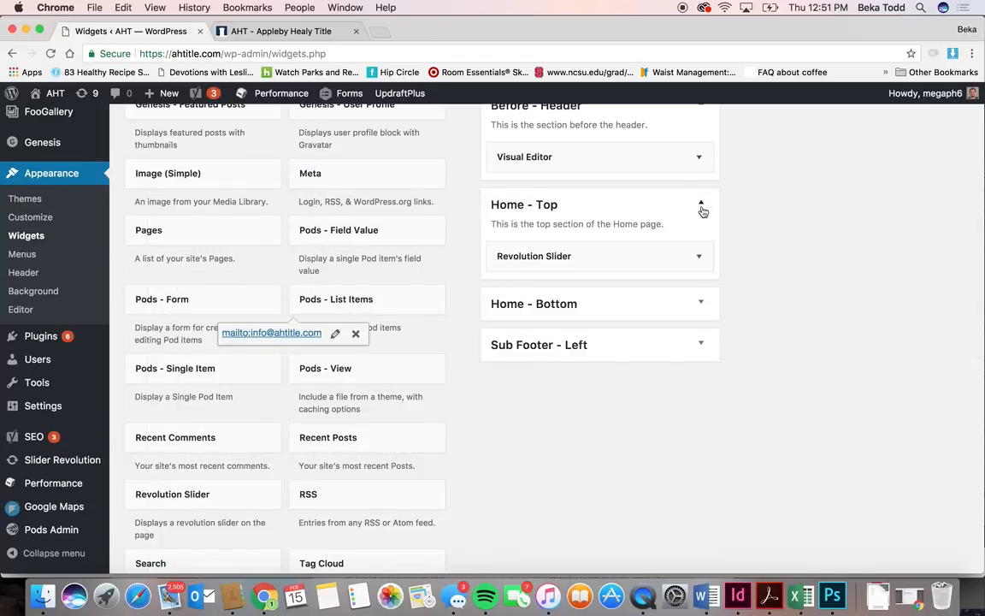
click(699, 256)
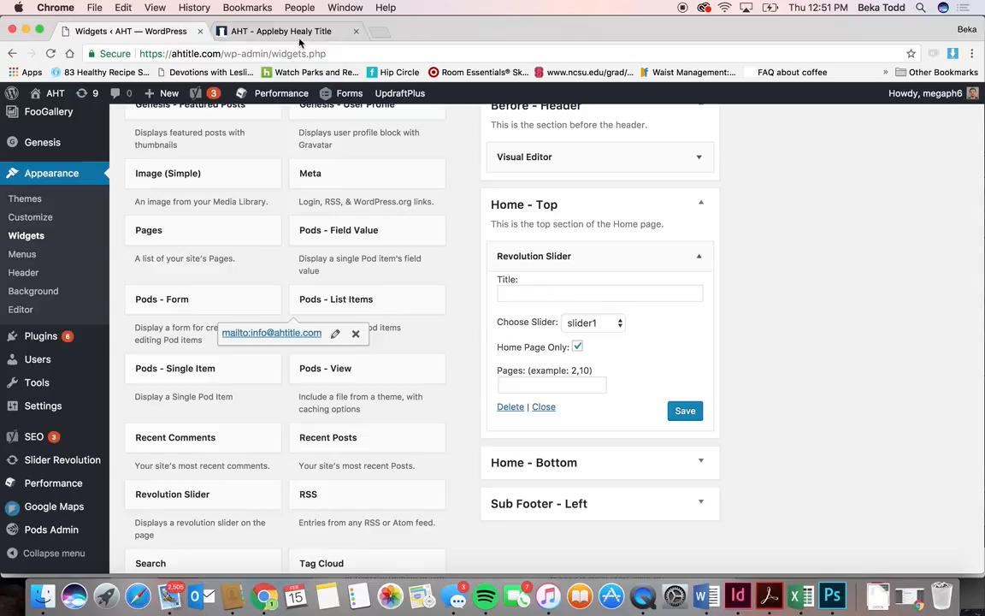
click(269, 33)
scroll(399, 342, down, 3)
scroll(399, 342, down, 1)
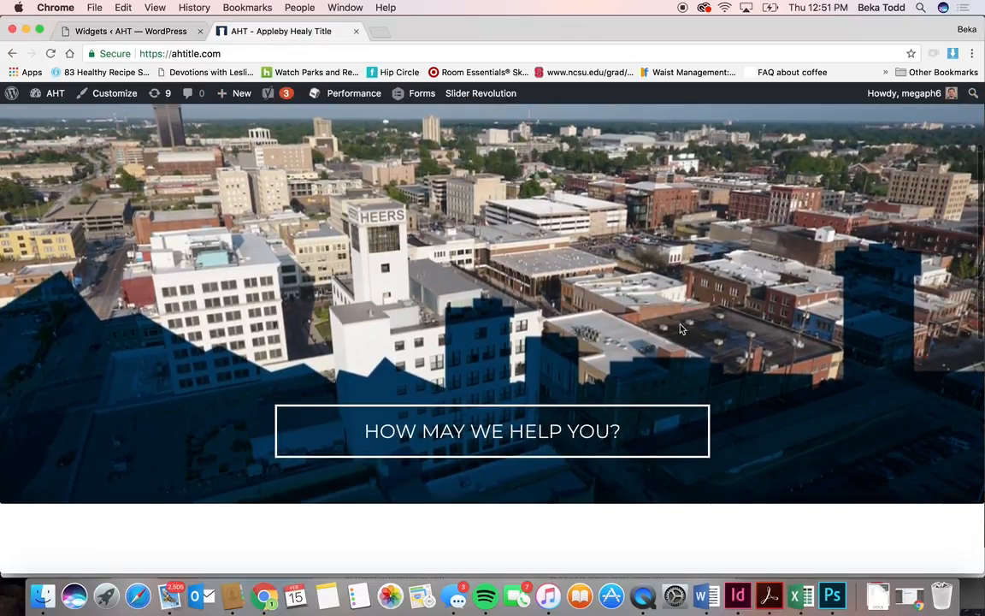
click(137, 31)
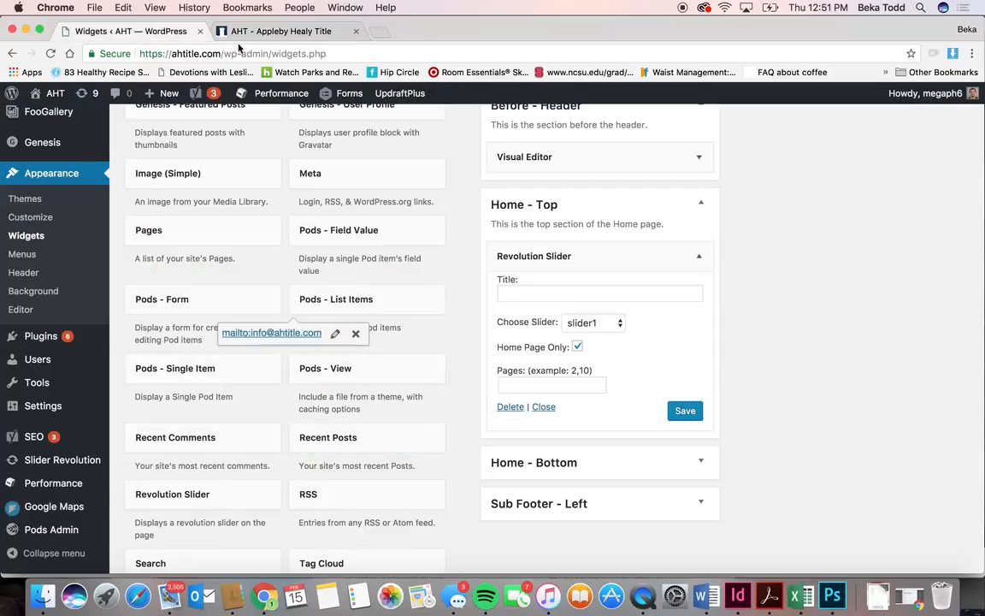
click(700, 259)
- Expand the Visual Editor widget in Home - Bottom and examine its Realtor, Homebuyer and Lender box-button shortcodes
click(700, 310)
scroll(700, 315, down, 1)
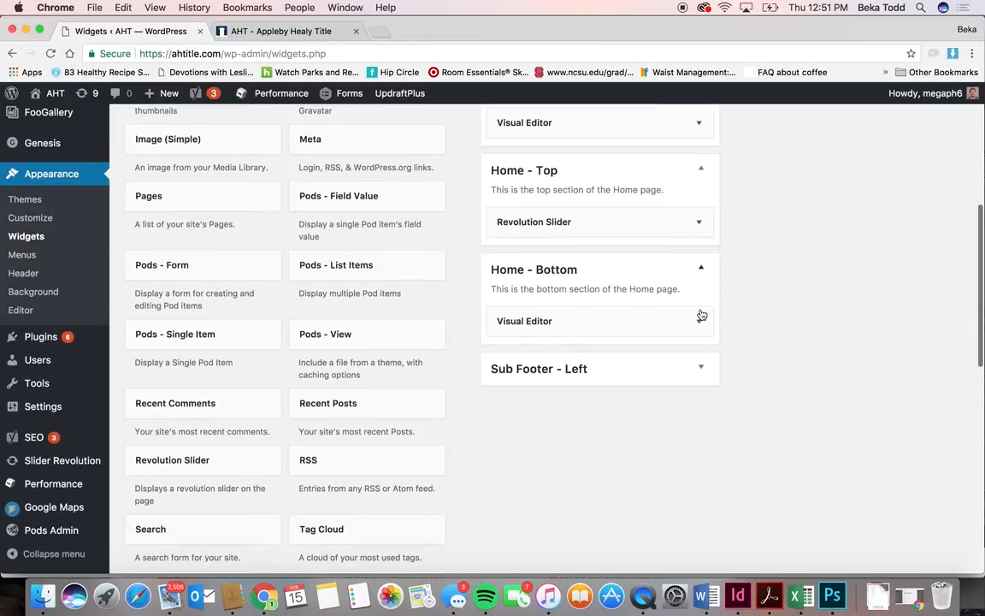
click(699, 318)
scroll(700, 323, down, 1)
scroll(700, 324, down, 5)
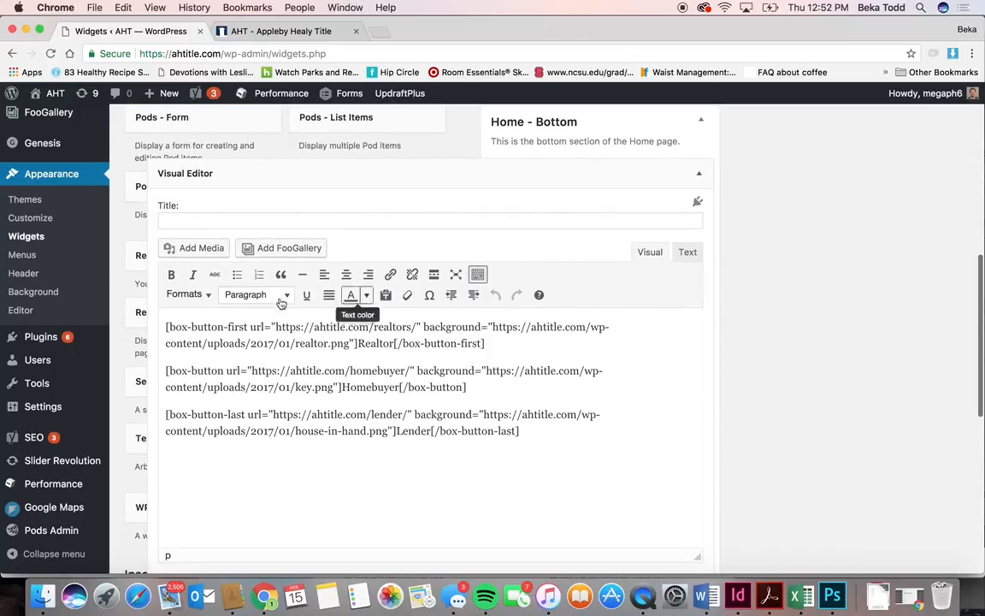
- Find the three boxes on the live home page, view the Realtors page through the Realtor box, and return to the home page
click(257, 33)
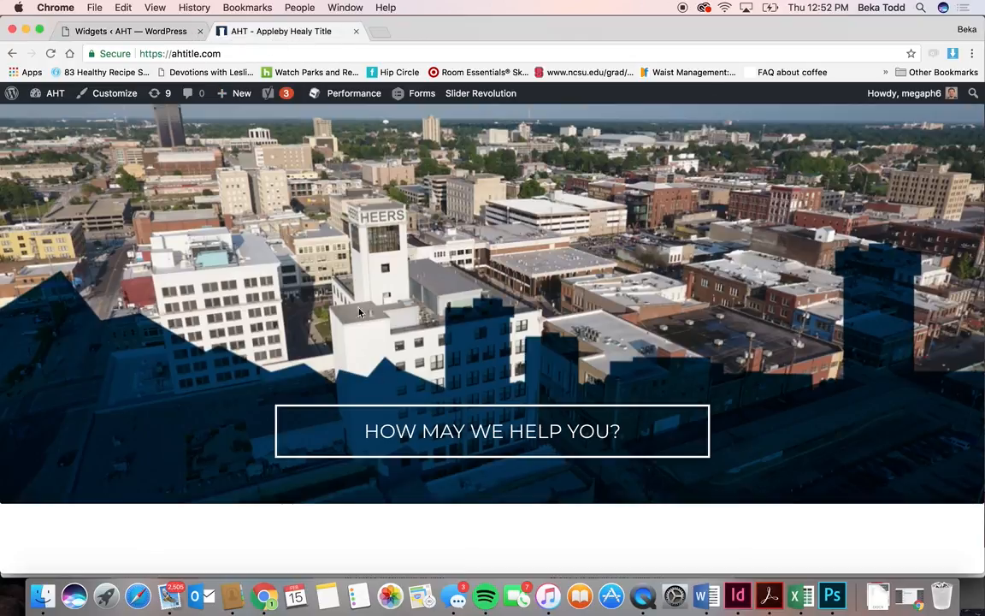
scroll(382, 390, down, 5)
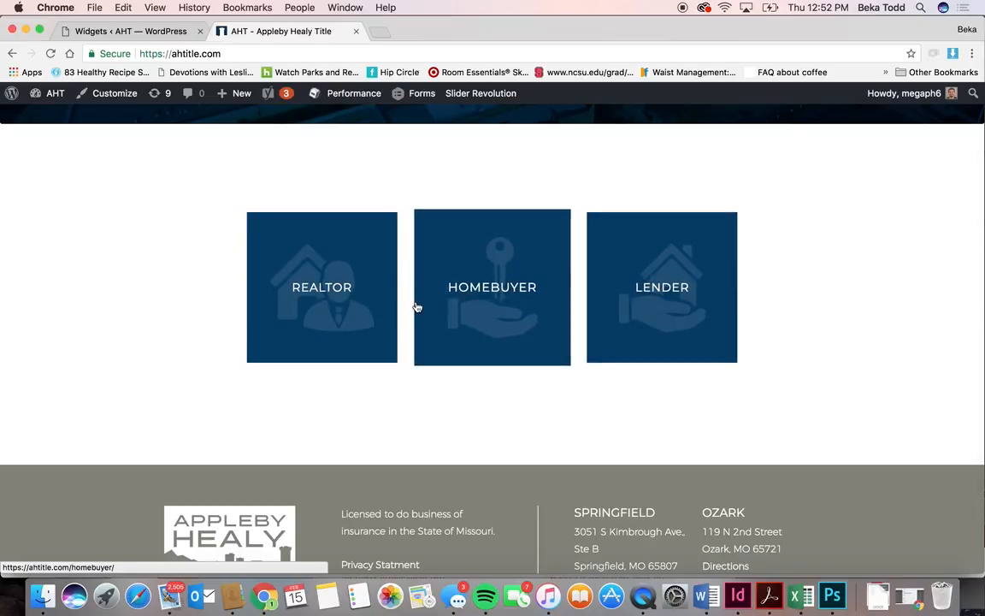
scroll(418, 306, down, 2)
click(334, 202)
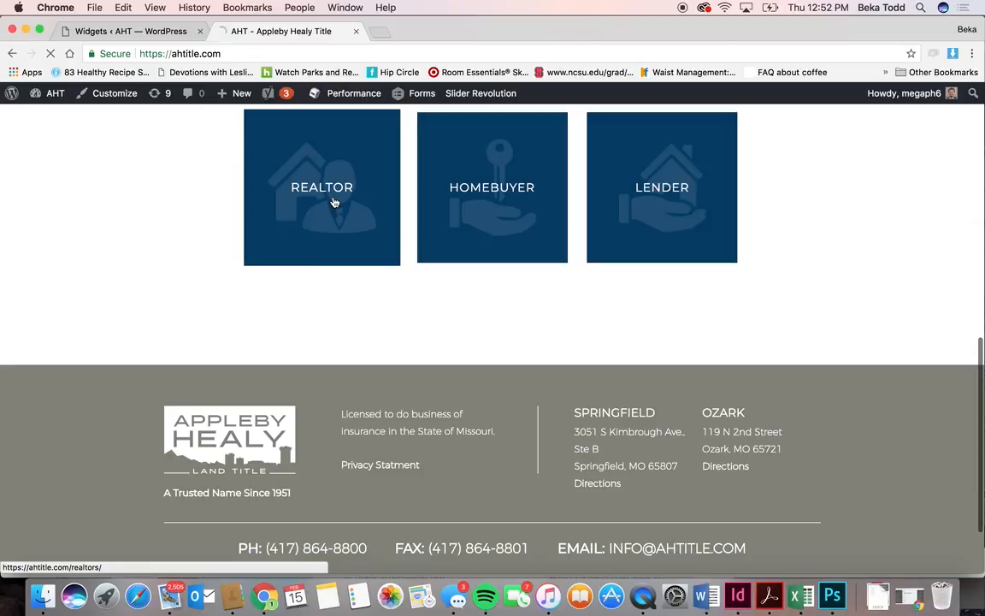
scroll(334, 203, down, 5)
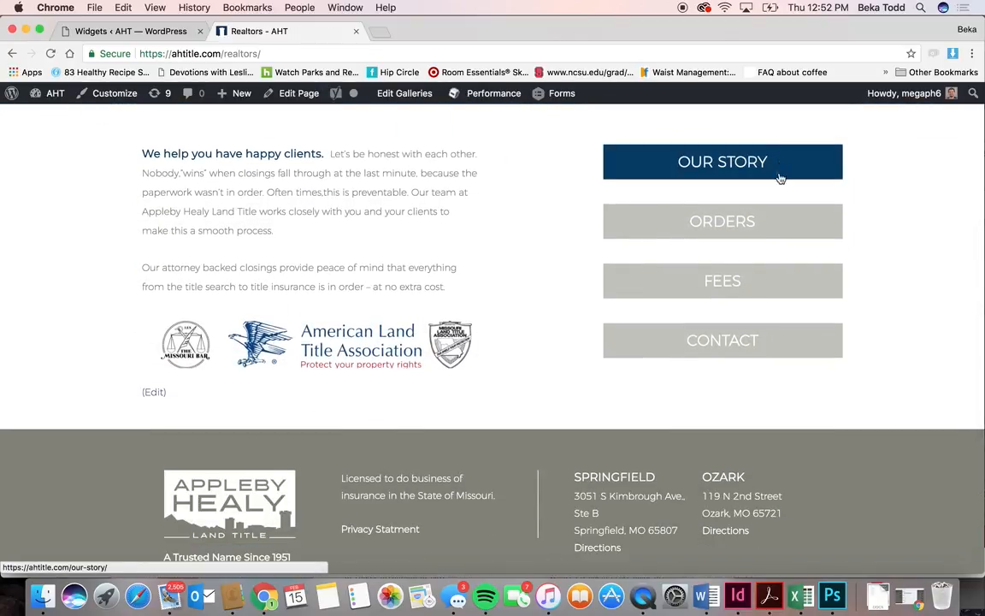
scroll(463, 298, left, 5)
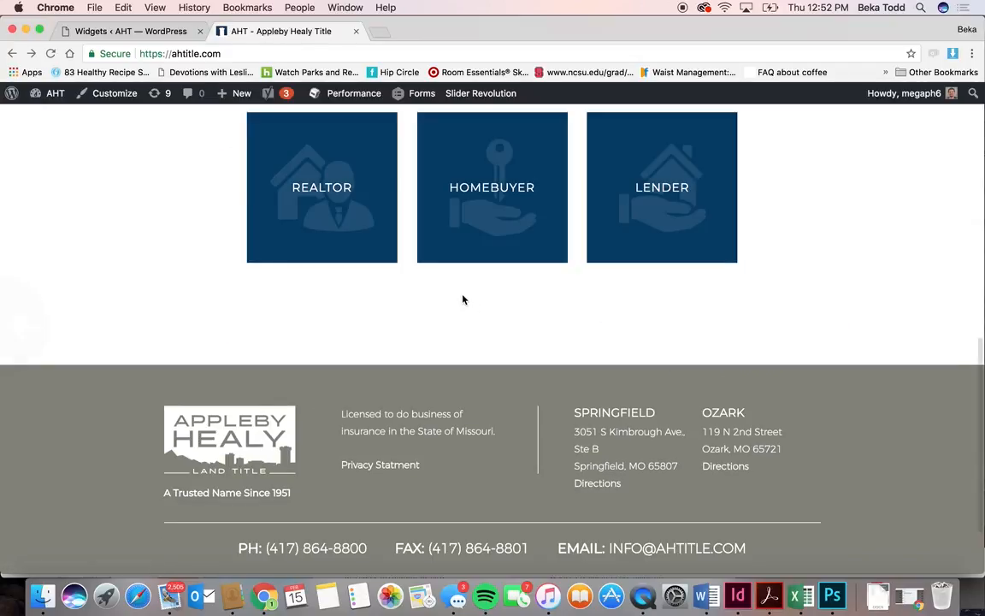
- View the Homebuyer and Lenders pages through their boxes on the live home page
click(496, 197)
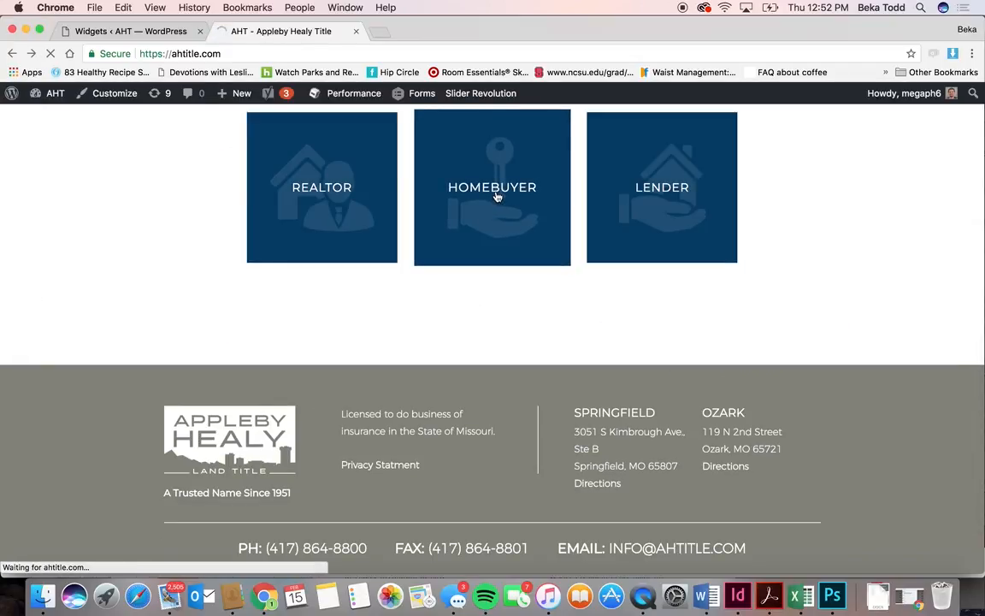
scroll(497, 198, down, 3)
scroll(497, 198, down, 3)
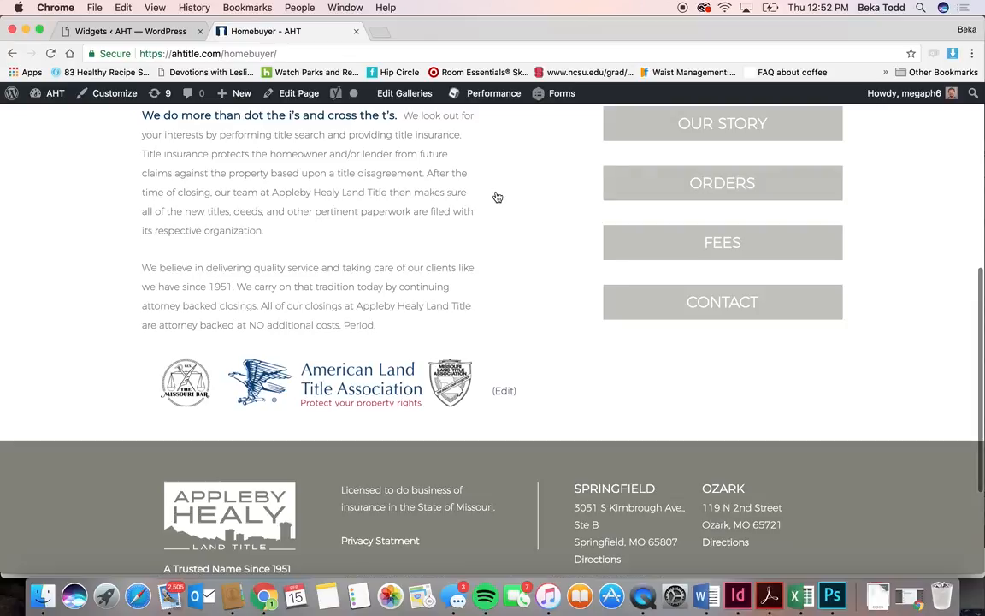
scroll(495, 198, left, 5)
click(676, 176)
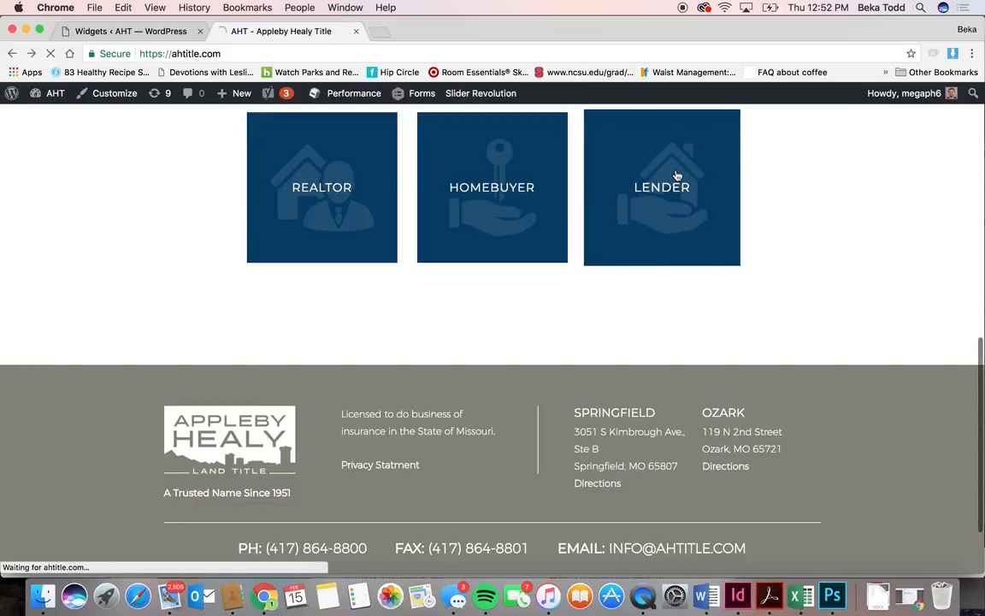
scroll(474, 308, down, 5)
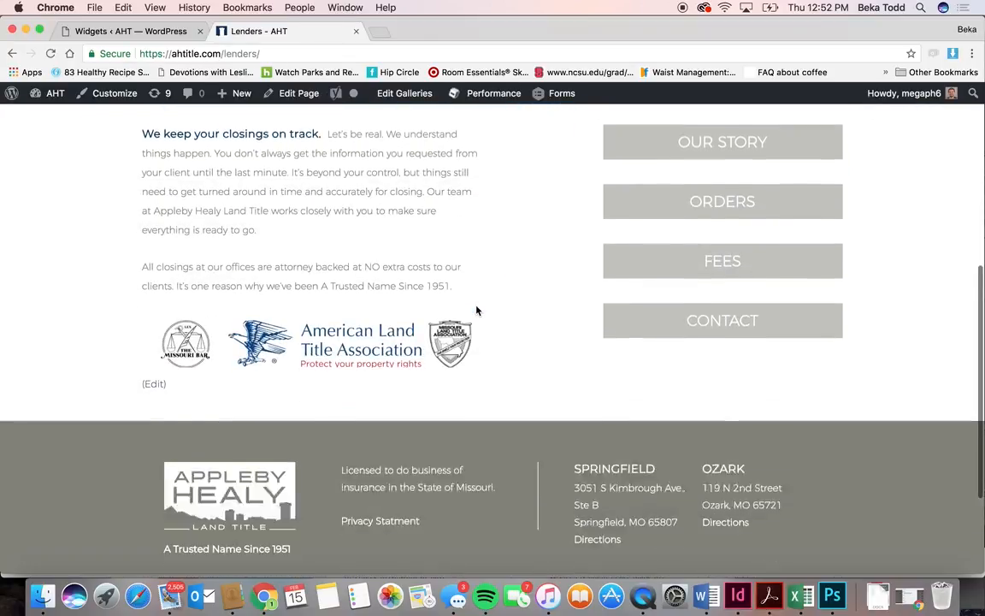
scroll(476, 310, up, 1)
scroll(476, 310, up, 5)
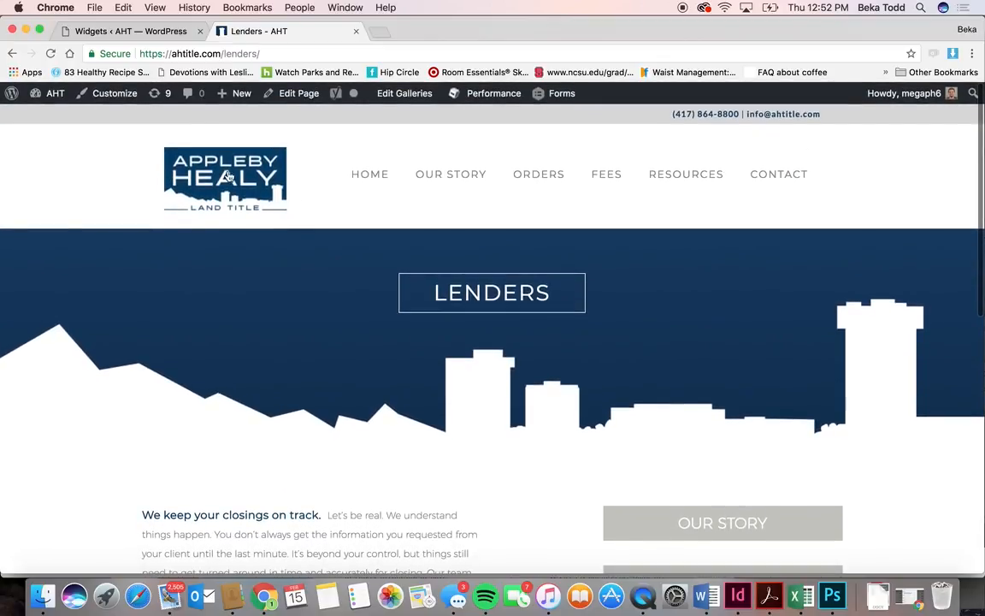
- Return to the Widgets admin page, collapse the Home - Bottom Visual Editor, and check the Sub Footer - Left and Sub Footer - Right areas
click(101, 13)
click(63, 35)
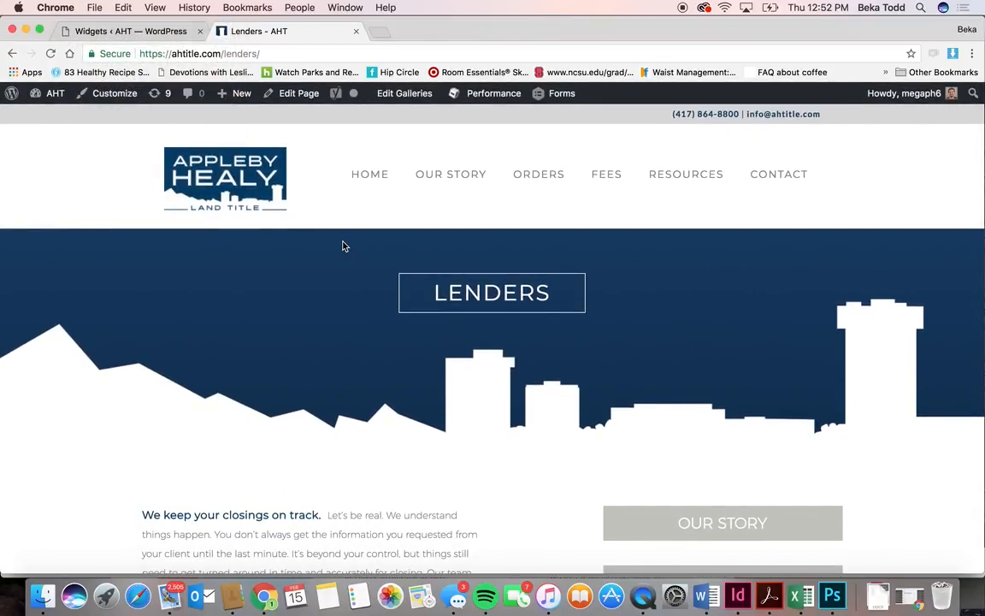
click(162, 35)
scroll(449, 342, down, 1)
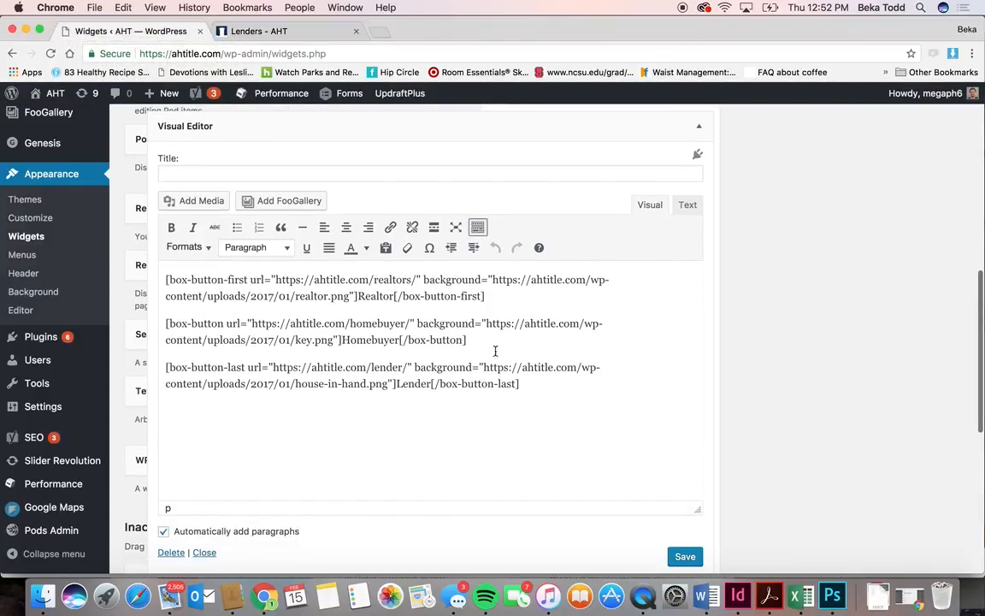
click(697, 126)
click(682, 172)
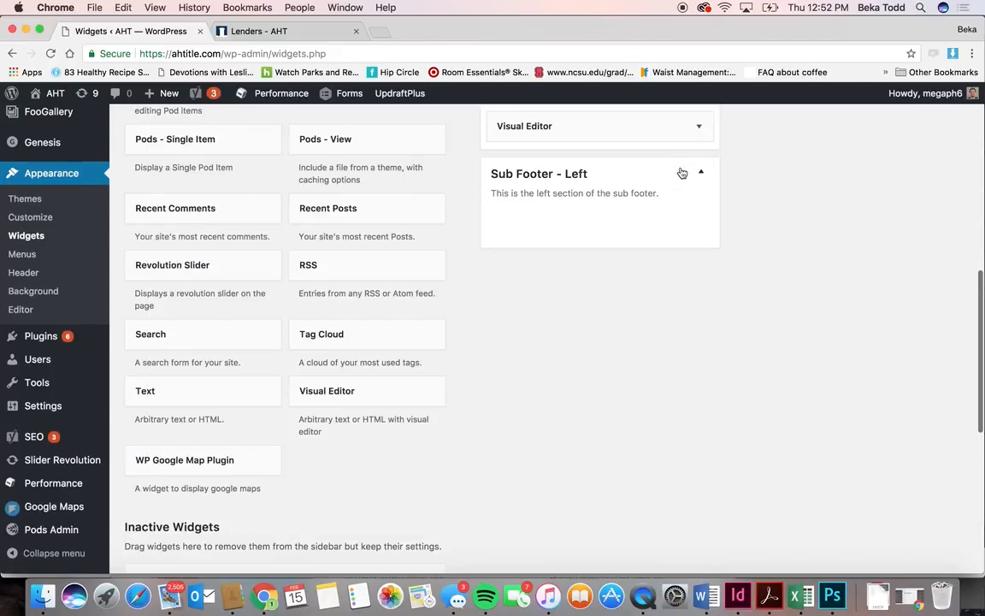
click(681, 172)
scroll(682, 173, up, 10)
click(840, 171)
click(840, 171)
- Expand the Footer 1 widget area and compare its widgets with the footer of the live Lenders page
click(840, 209)
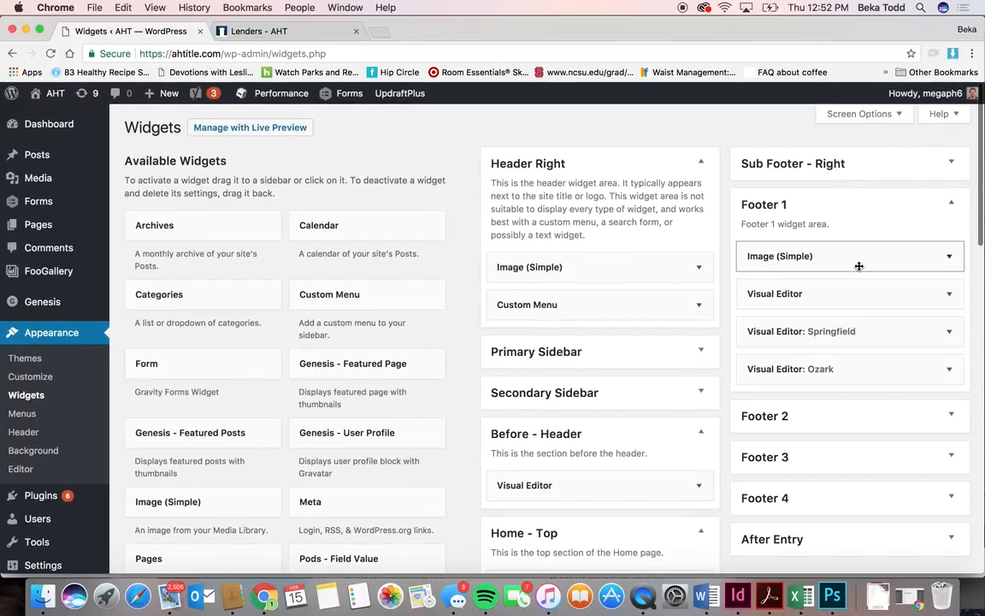
scroll(858, 264, down, 5)
scroll(857, 264, up, 3)
click(244, 32)
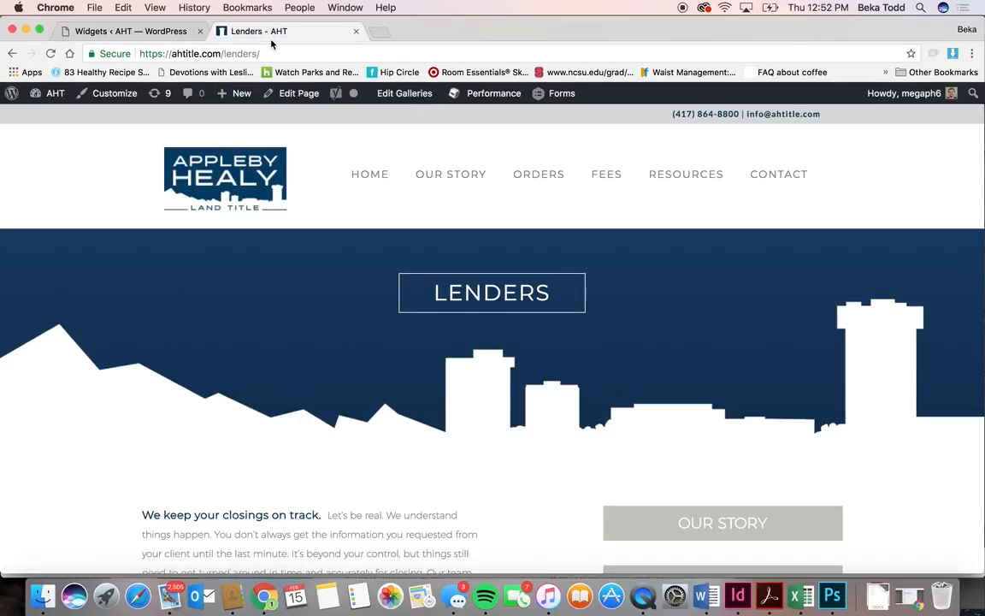
scroll(377, 394, down, 10)
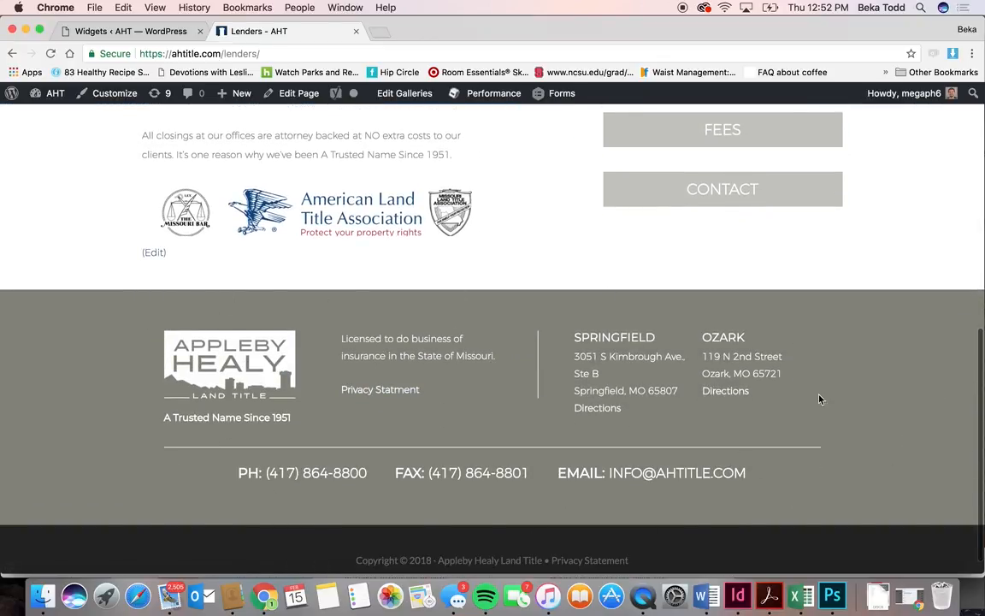
click(130, 32)
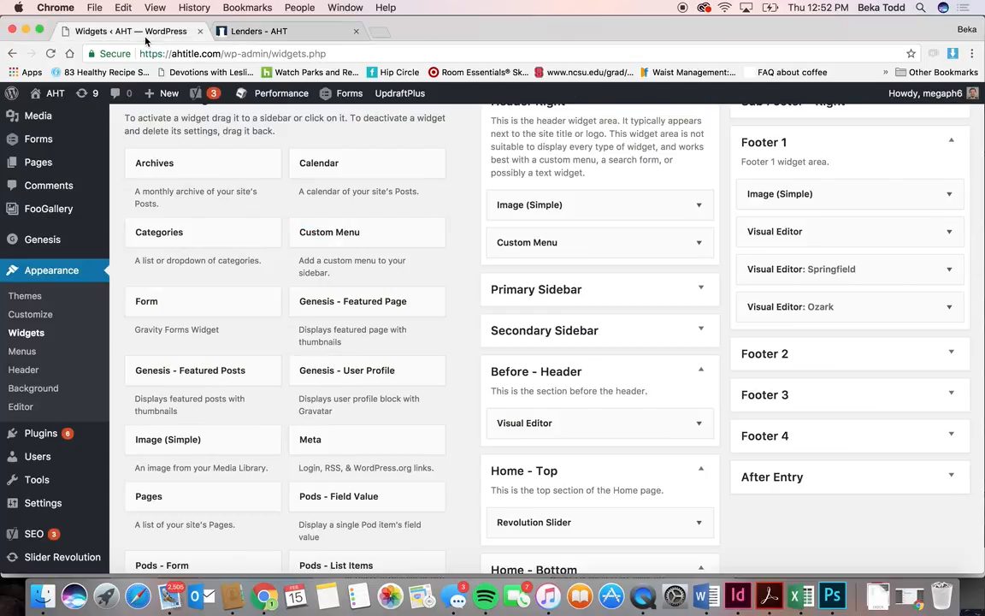
- Review the image, size, link and text settings of the Image (Simple) widget in Footer 1 and collapse it
click(949, 194)
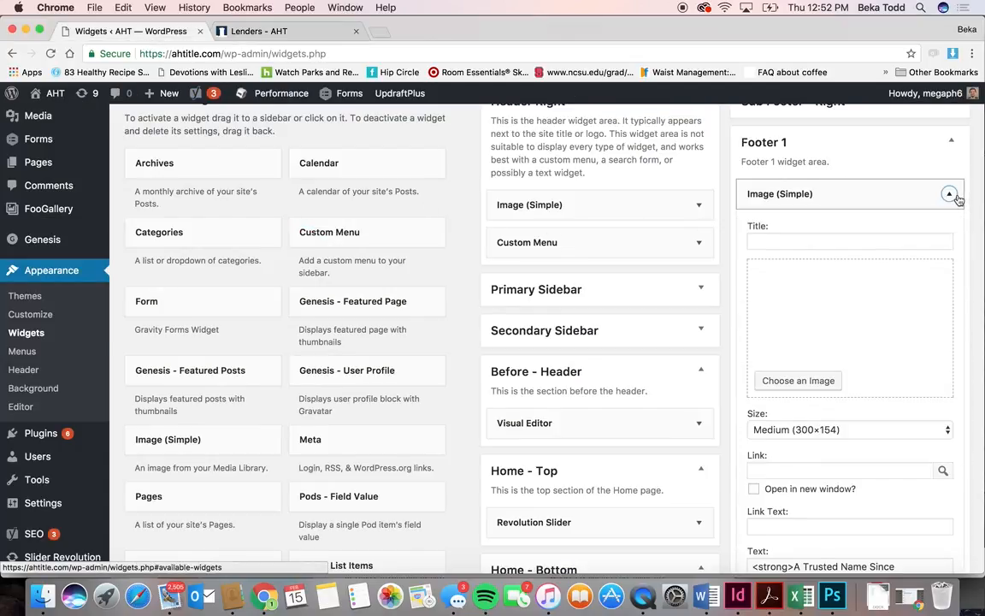
scroll(797, 468, down, 1)
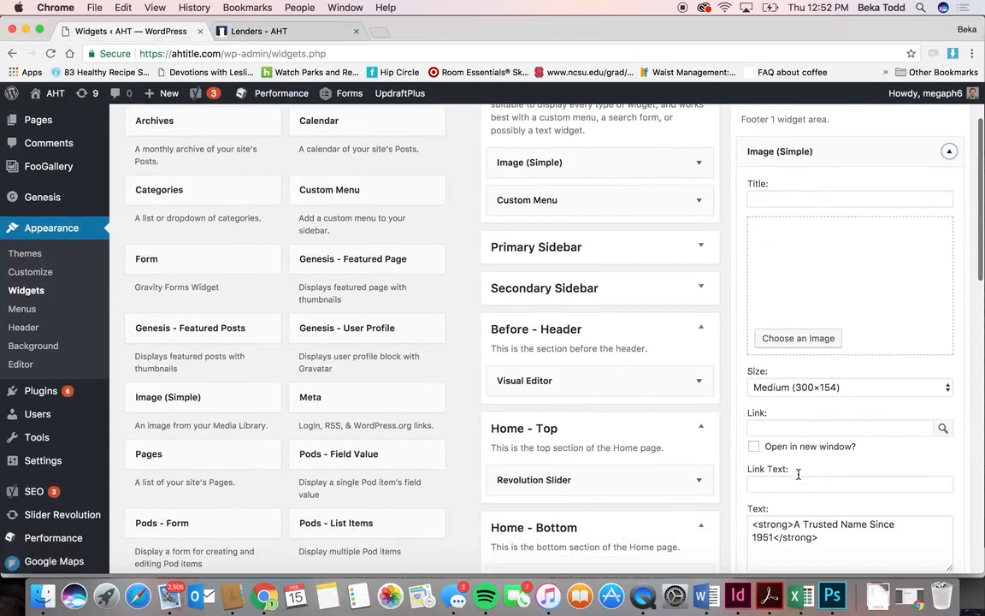
scroll(798, 479, down, 1)
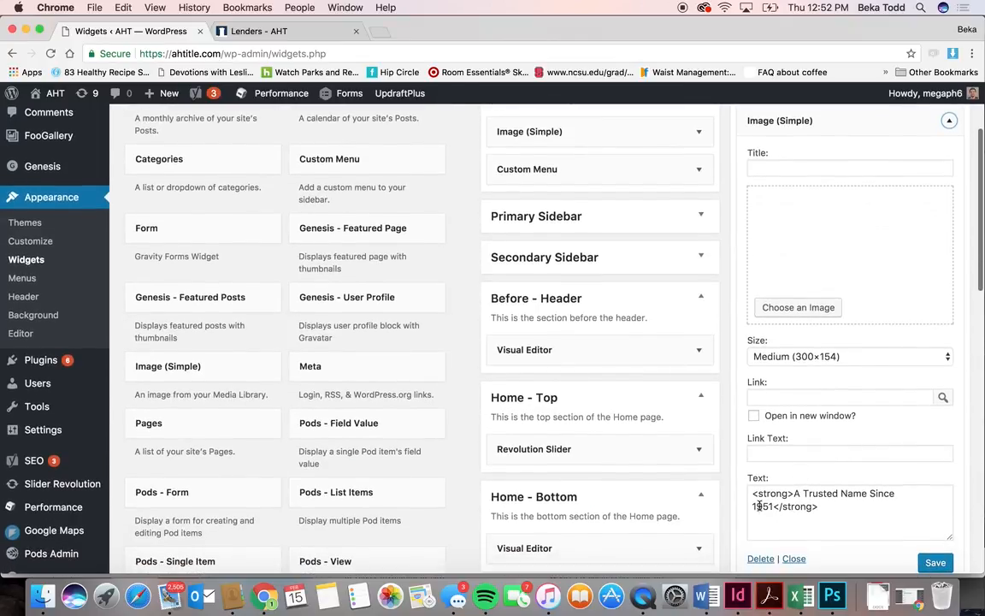
scroll(887, 417, up, 3)
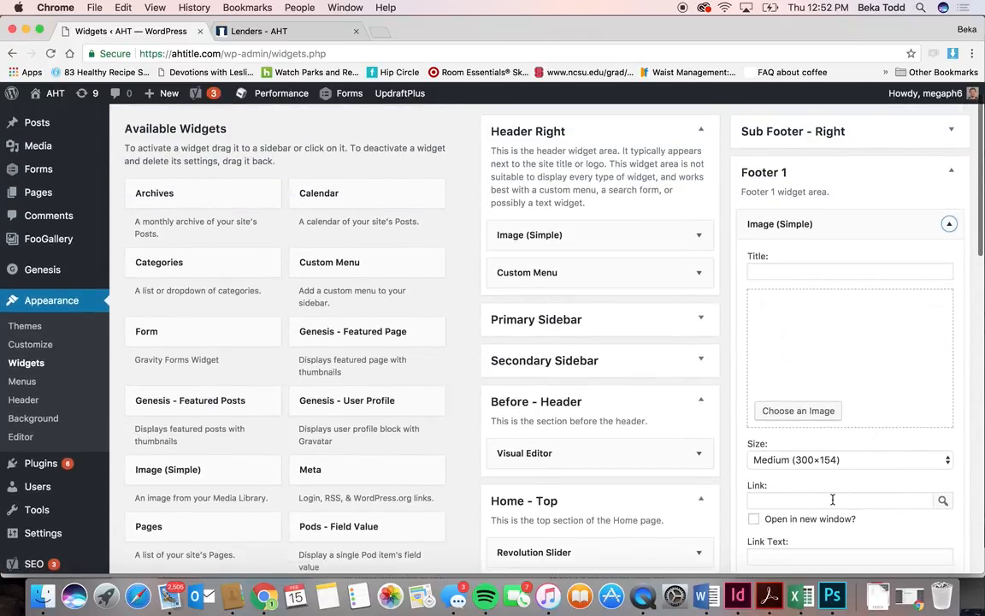
scroll(831, 499, down, 3)
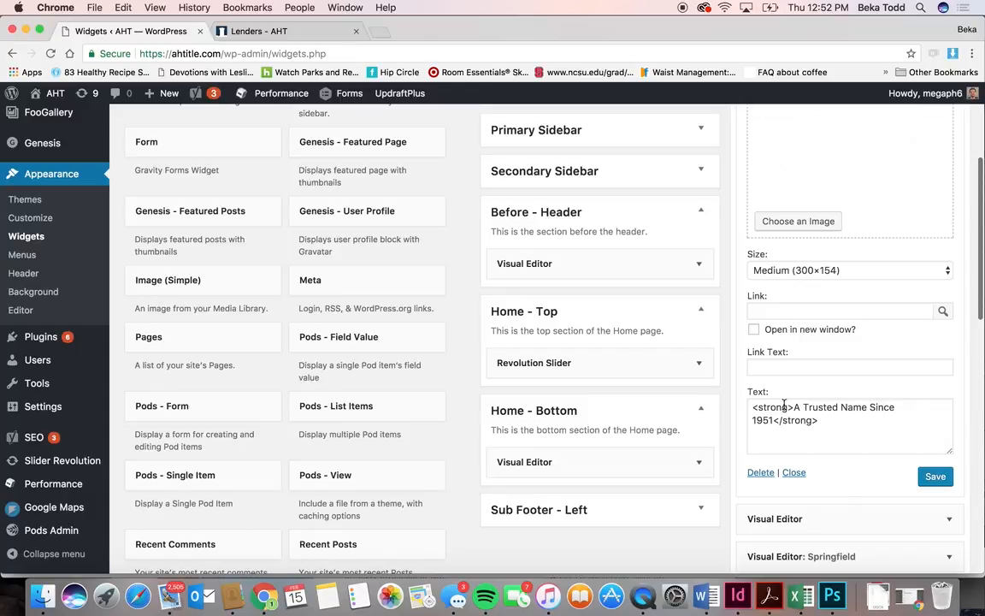
scroll(855, 376, up, 3)
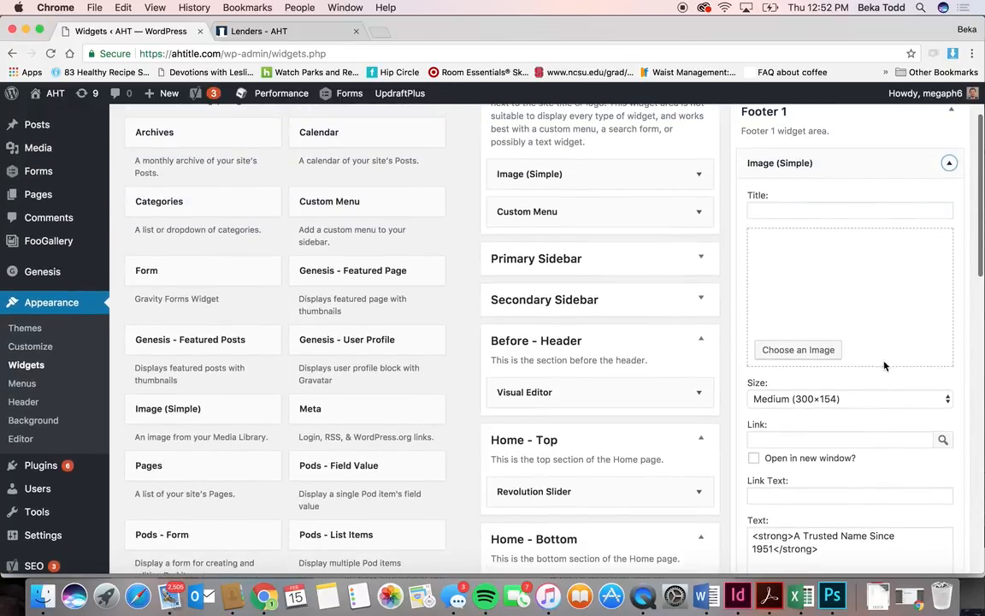
click(952, 163)
- Review the untitled Visual Editor widget in Footer 1, inspect the URL behind its privacy link without changing it, and collapse the widget
click(947, 203)
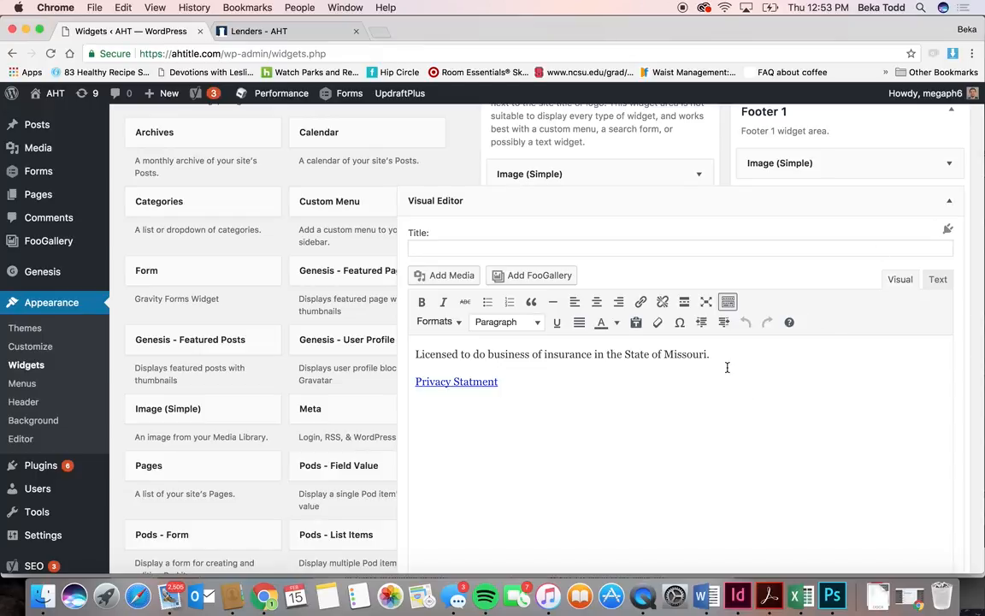
scroll(727, 367, down, 1)
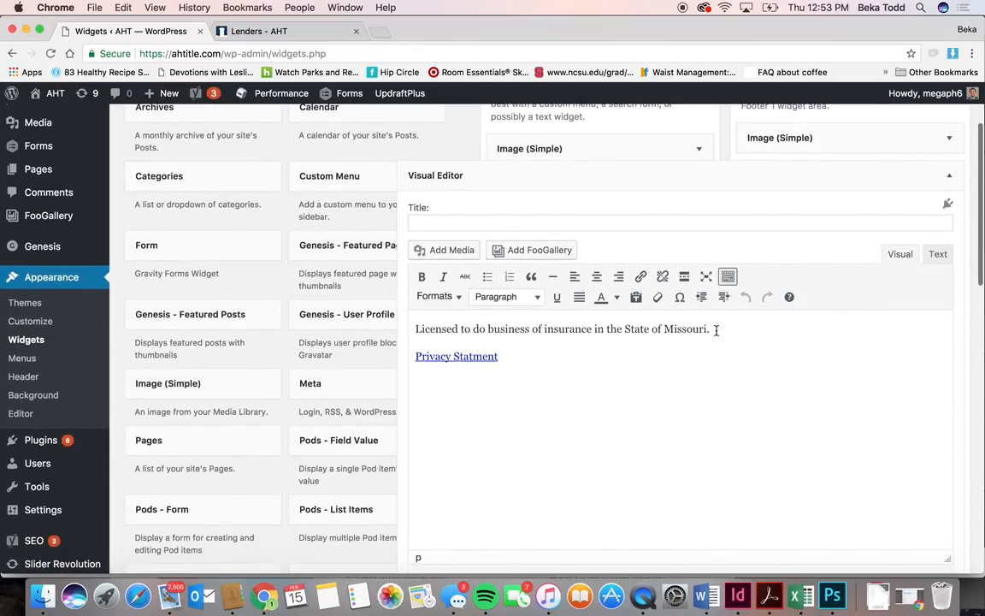
click(479, 359)
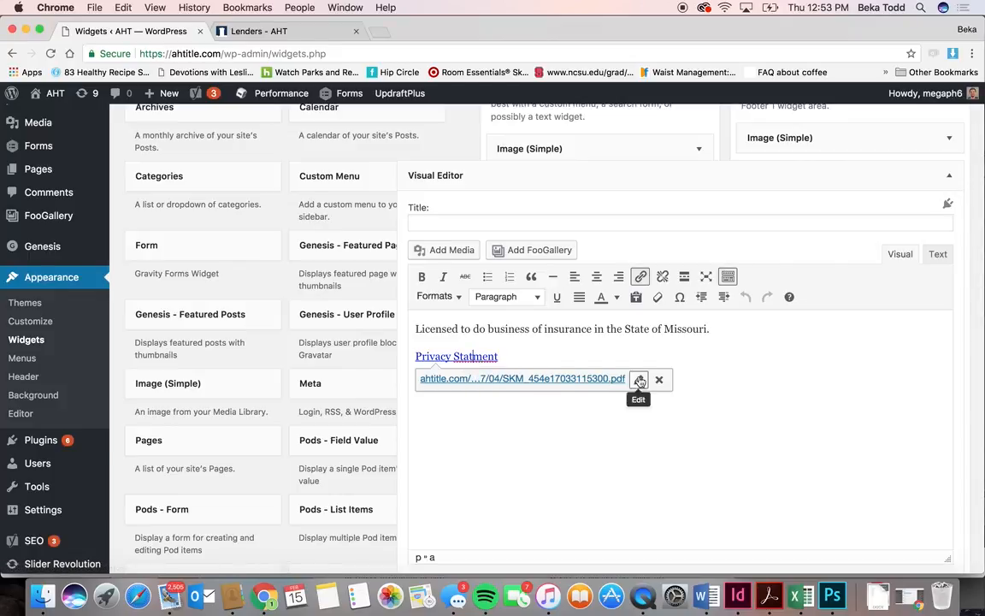
mouse_move(42, 134)
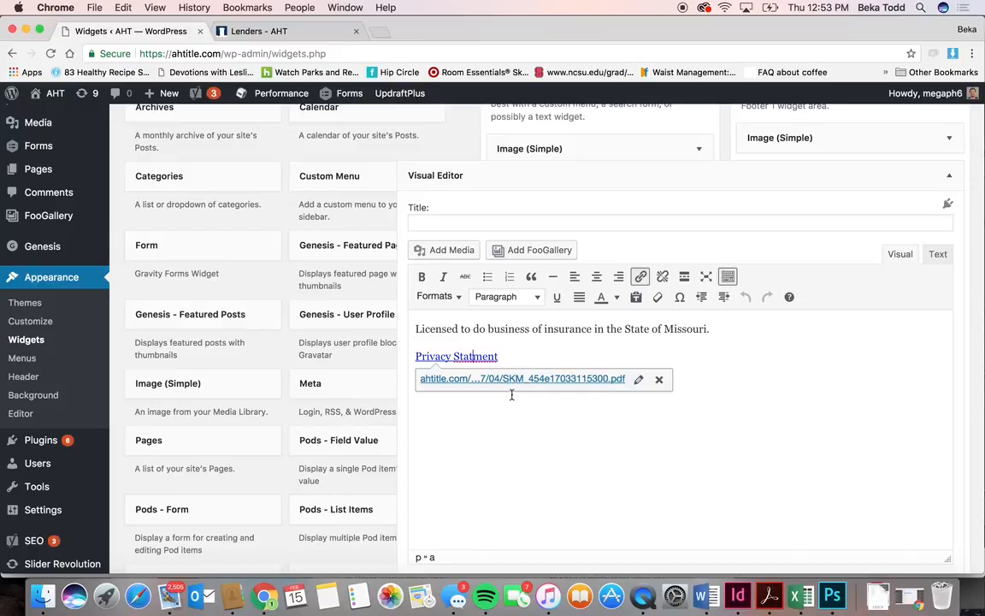
click(637, 379)
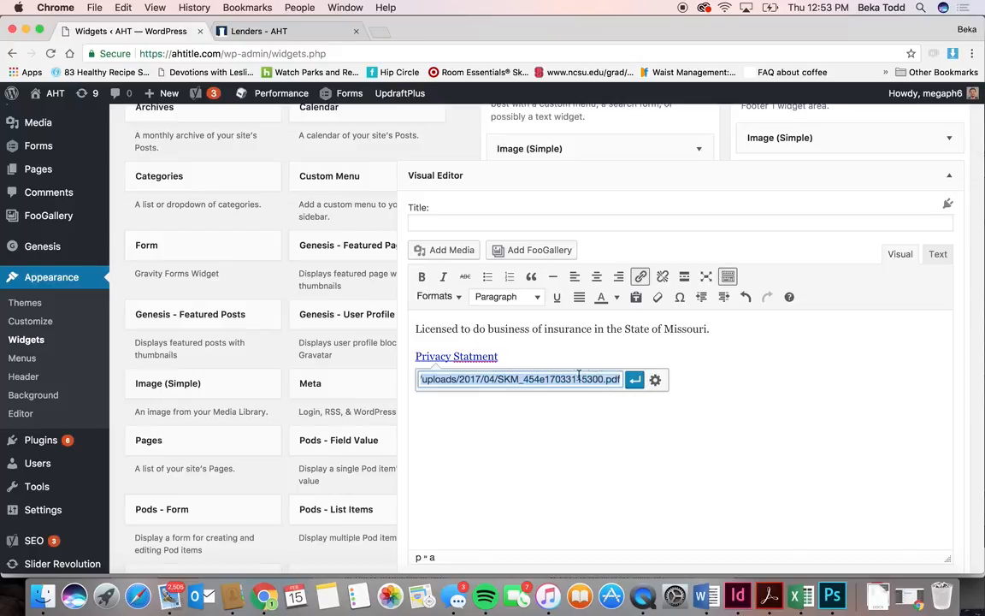
click(634, 385)
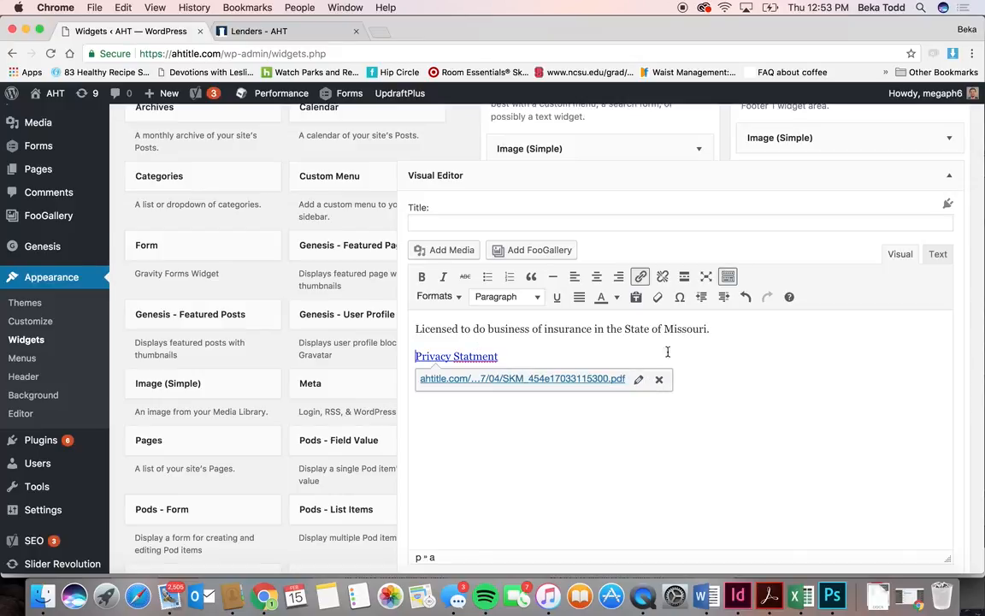
scroll(812, 367, down, 5)
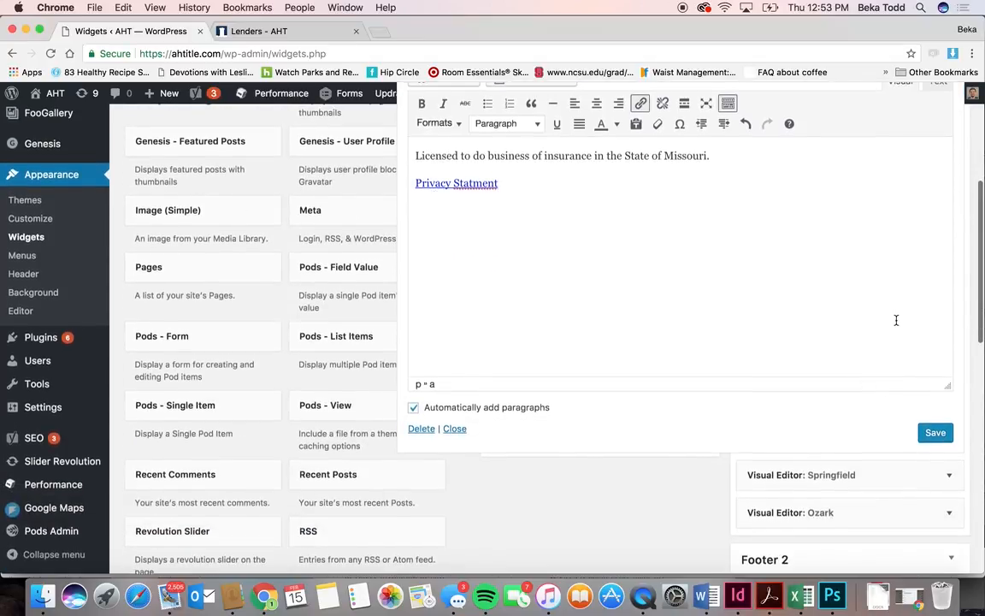
scroll(896, 319, up, 5)
click(951, 296)
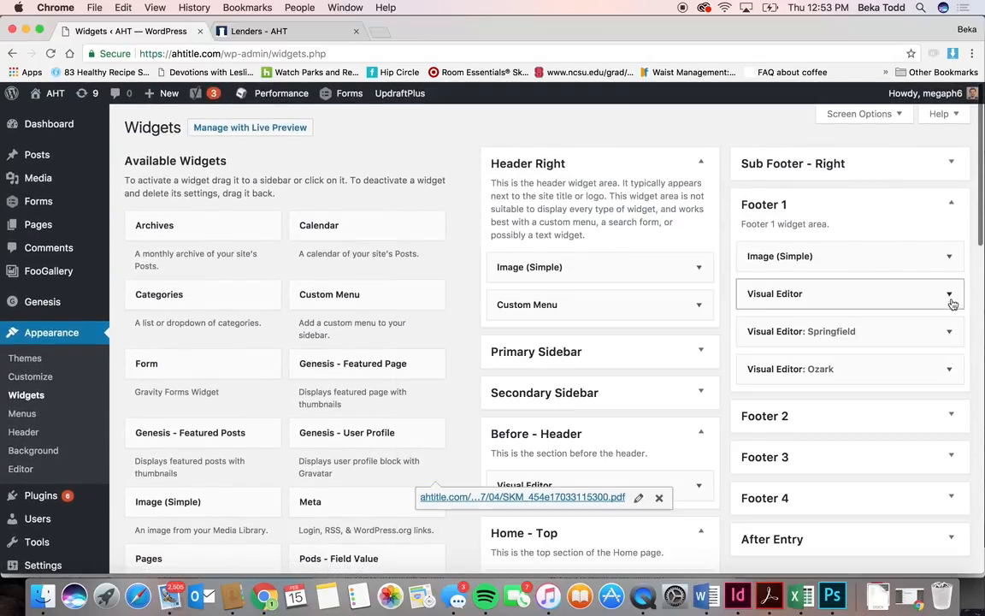
- Review the office address widgets for Springfield and Ozark in Footer 1, including Springfield's Directions link, and collapse both
click(950, 334)
scroll(838, 393, down, 1)
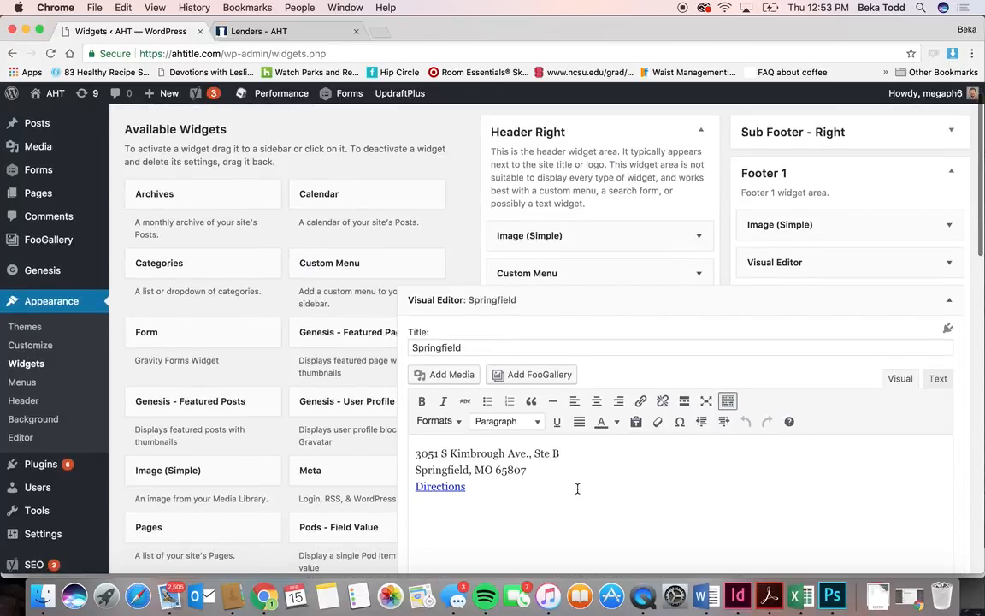
click(433, 486)
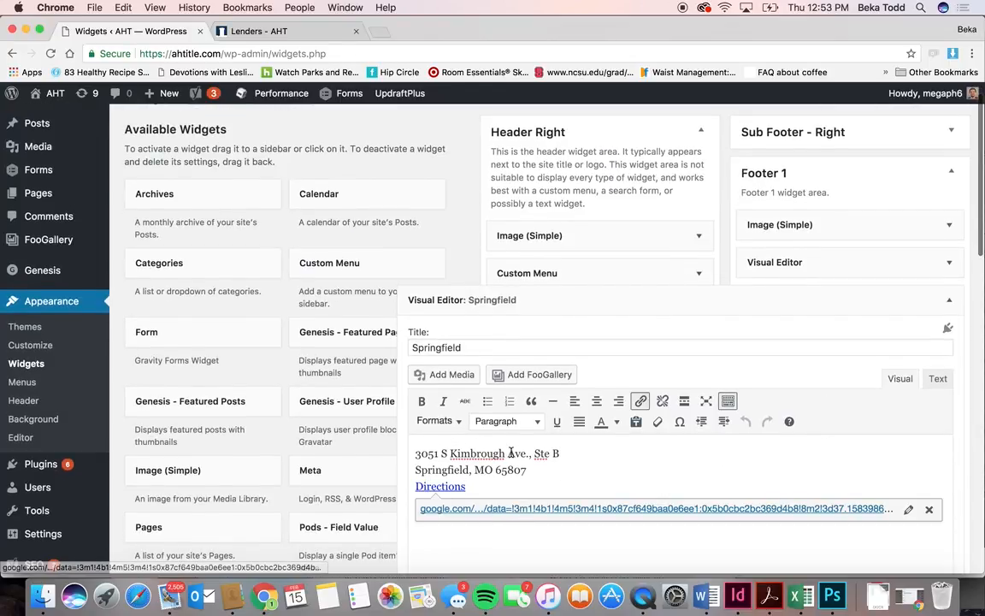
click(949, 301)
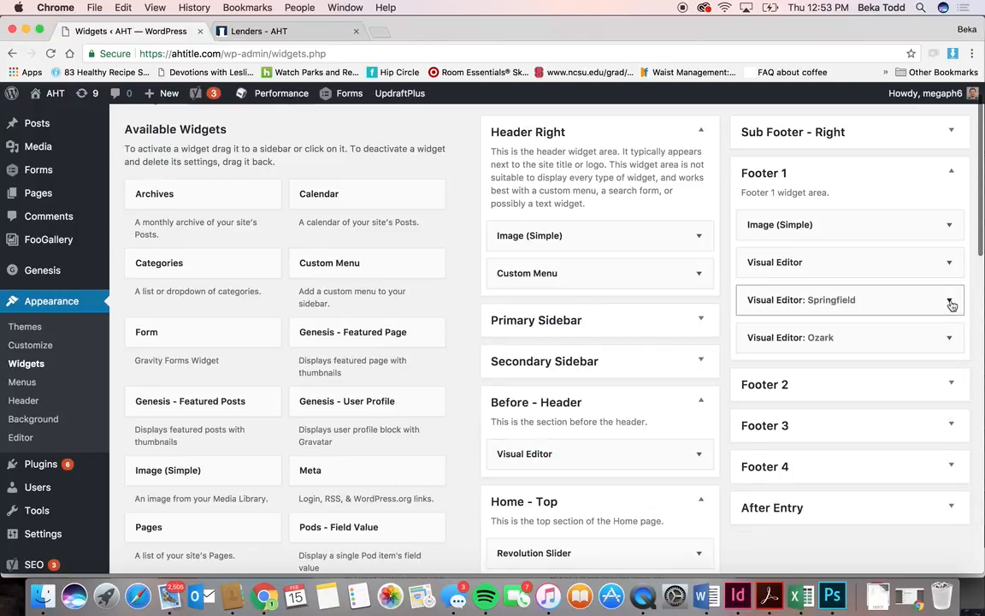
click(949, 336)
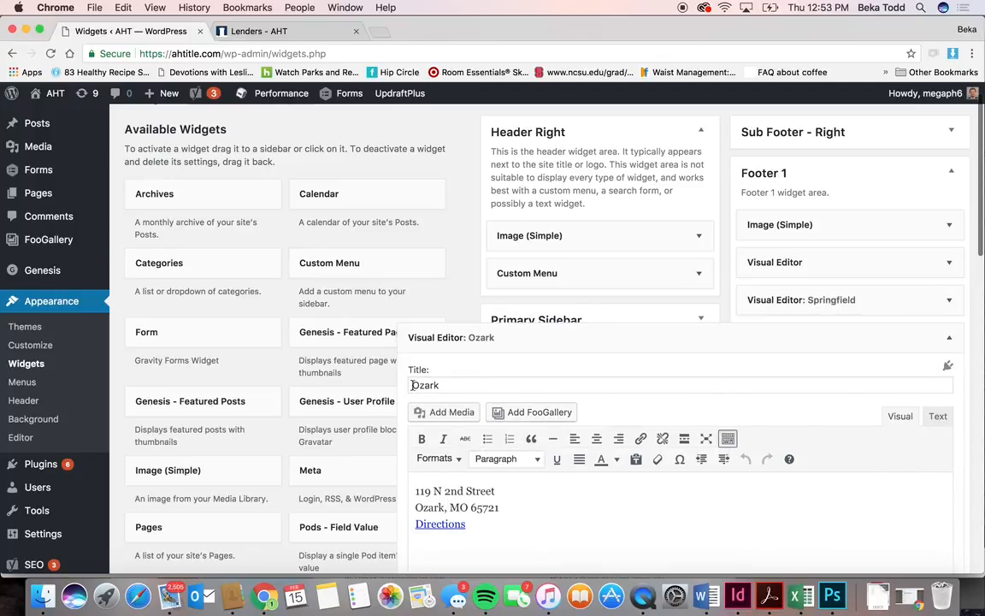
click(949, 337)
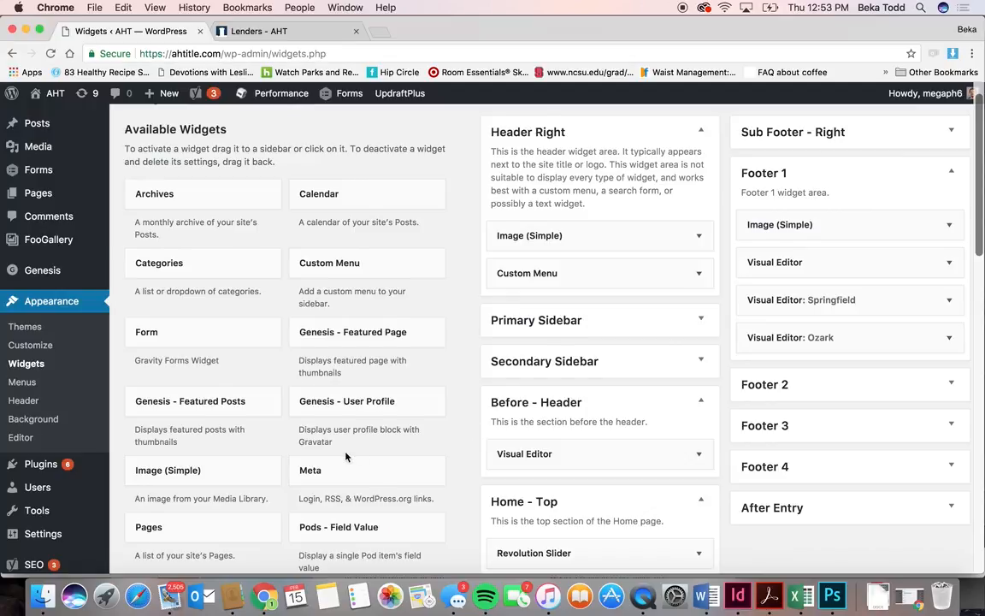
- Look through the widget areas offered for placing the available Visual Editor widget, dismiss them, and return to Footer 1
scroll(346, 457, down, 3)
scroll(347, 457, down, 6)
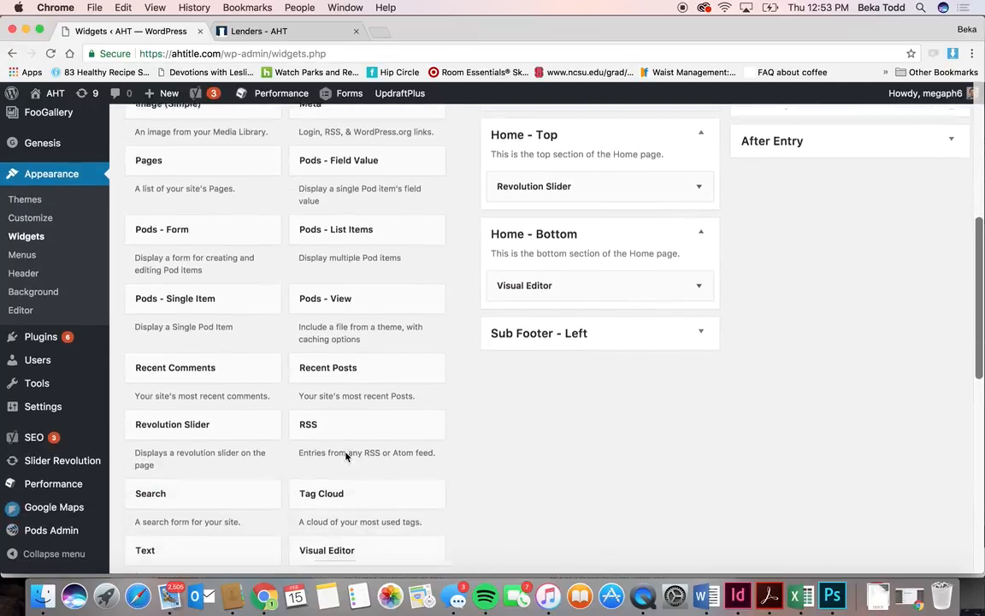
click(346, 458)
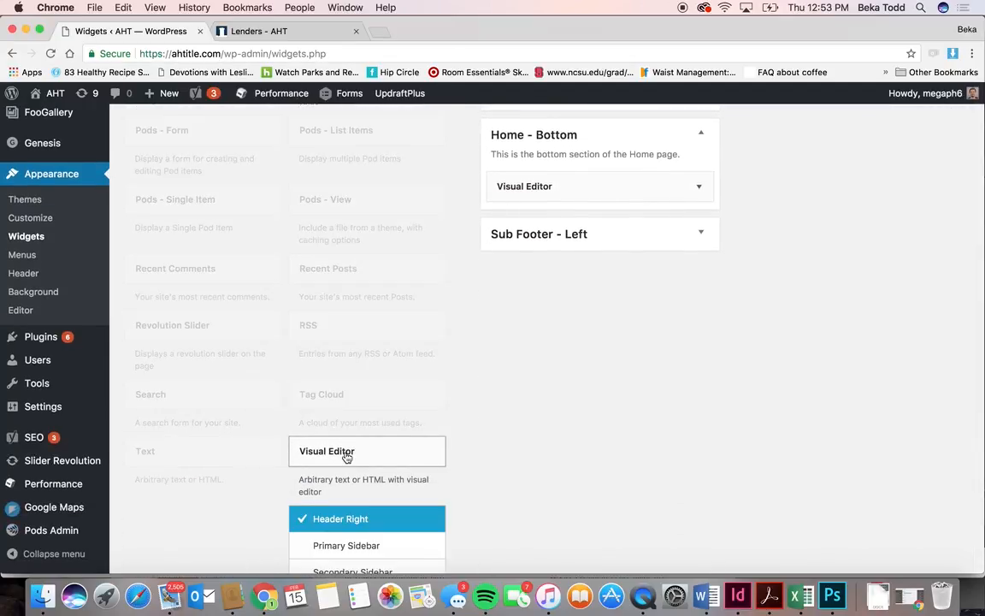
scroll(346, 457, down, 5)
click(347, 453)
scroll(355, 479, down, 2)
click(372, 522)
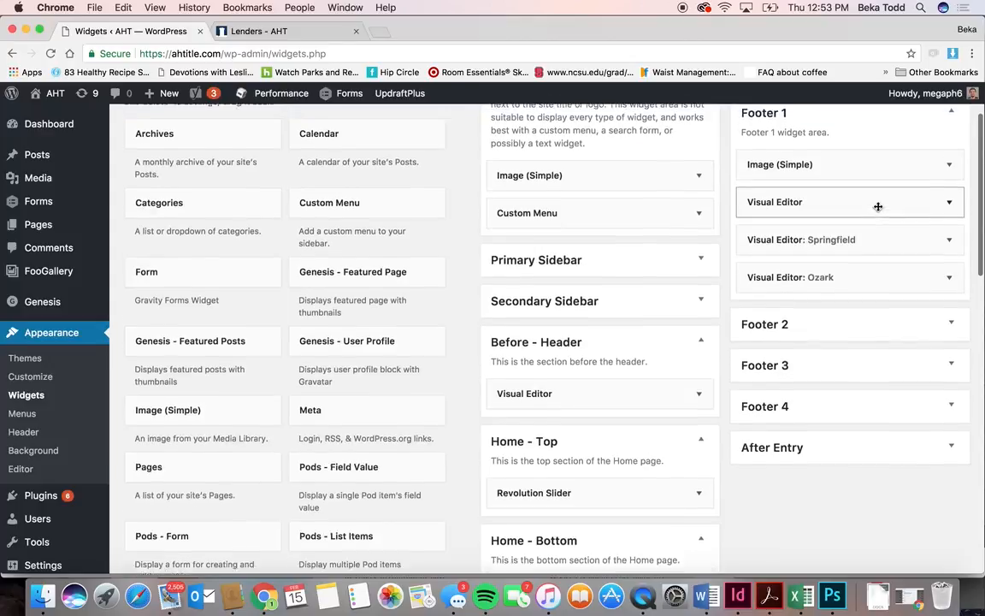
scroll(872, 240, up, 1)
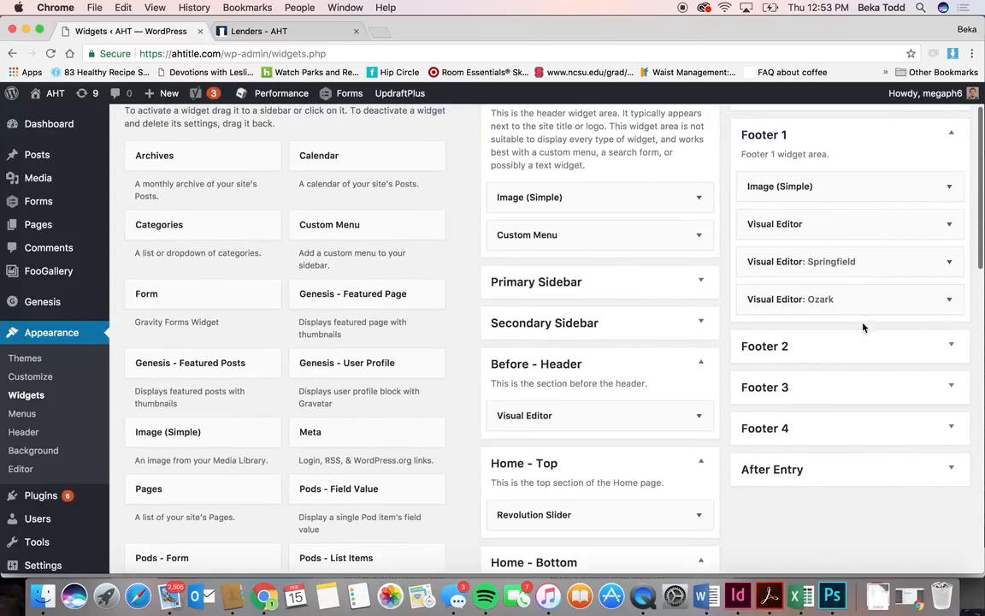
- Compare the live Lenders page footer with the contact details in Footer 2's Visual Editor widget, collapse it, and check Footer 3
click(249, 32)
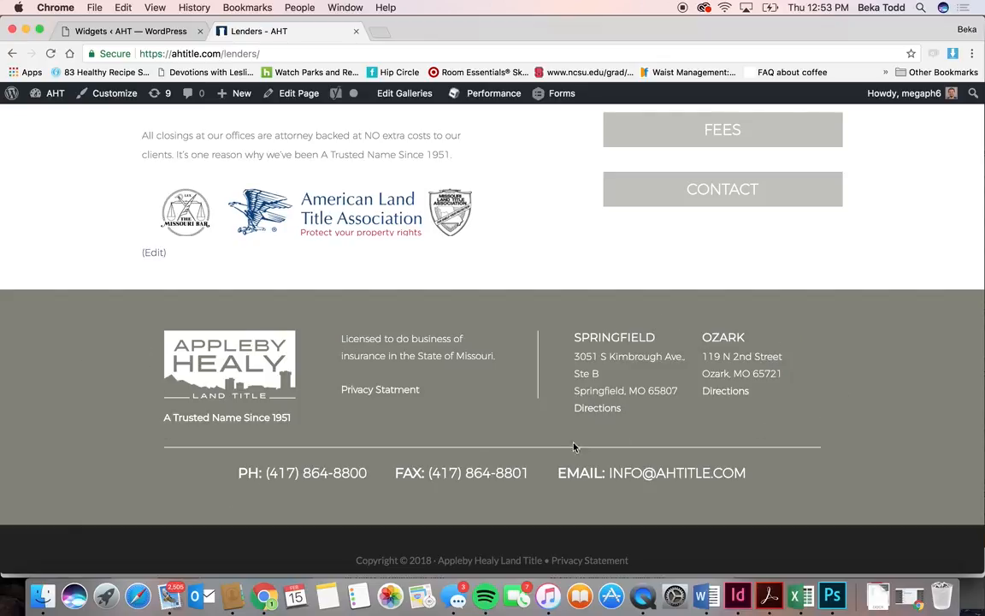
click(128, 31)
click(898, 343)
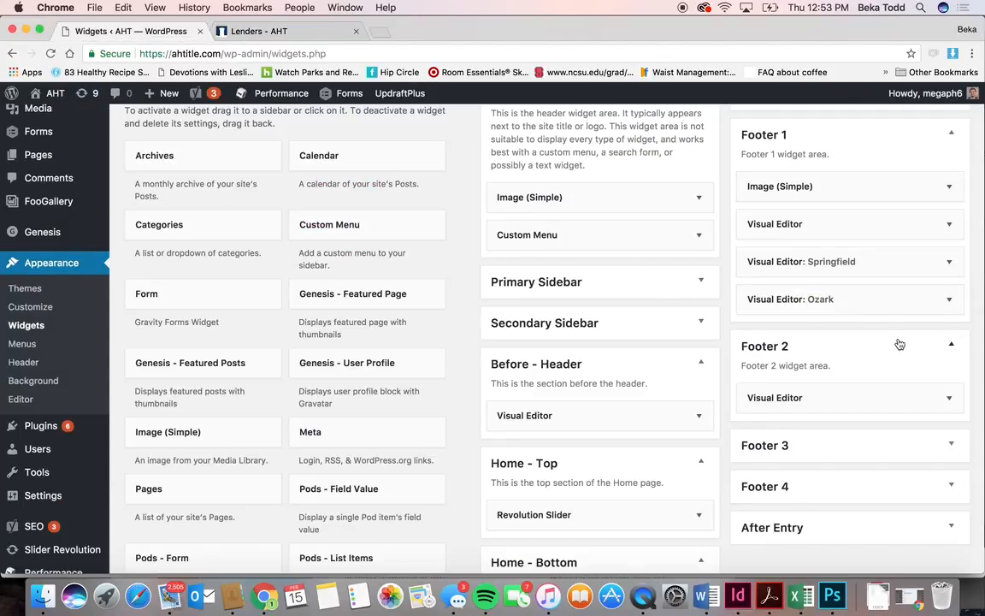
scroll(897, 343, down, 1)
click(949, 350)
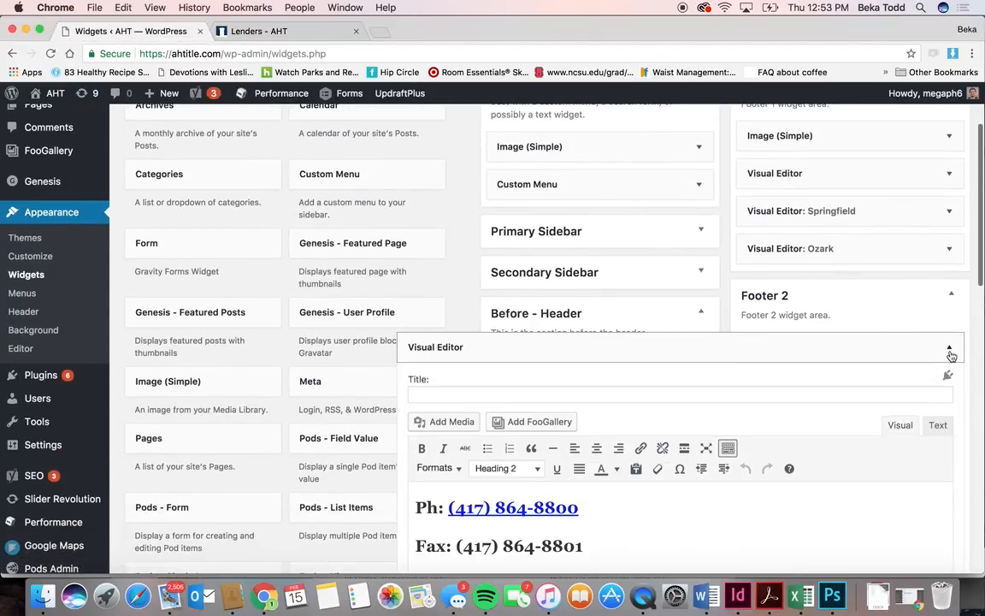
scroll(699, 484, down, 2)
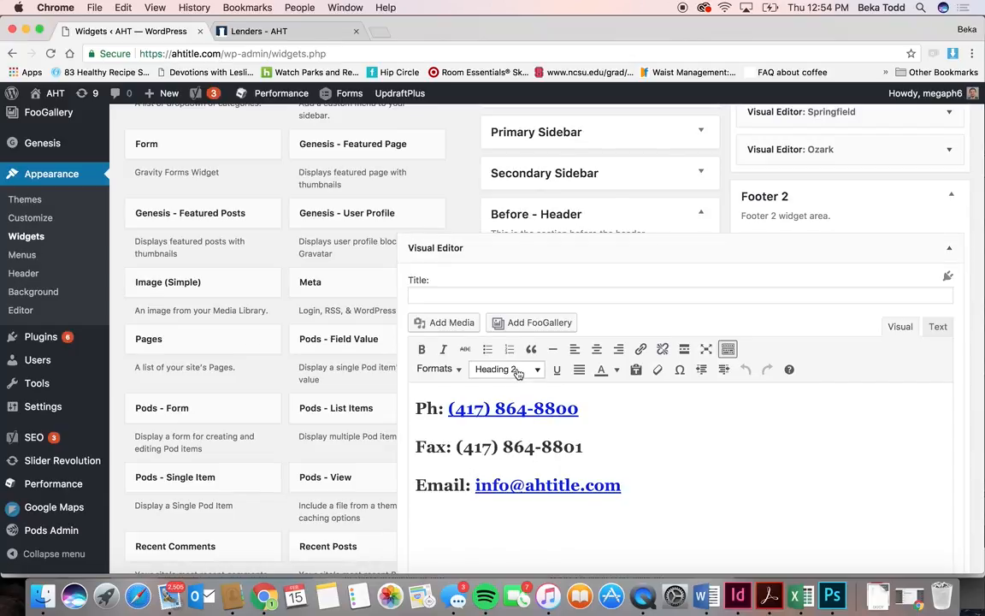
click(949, 249)
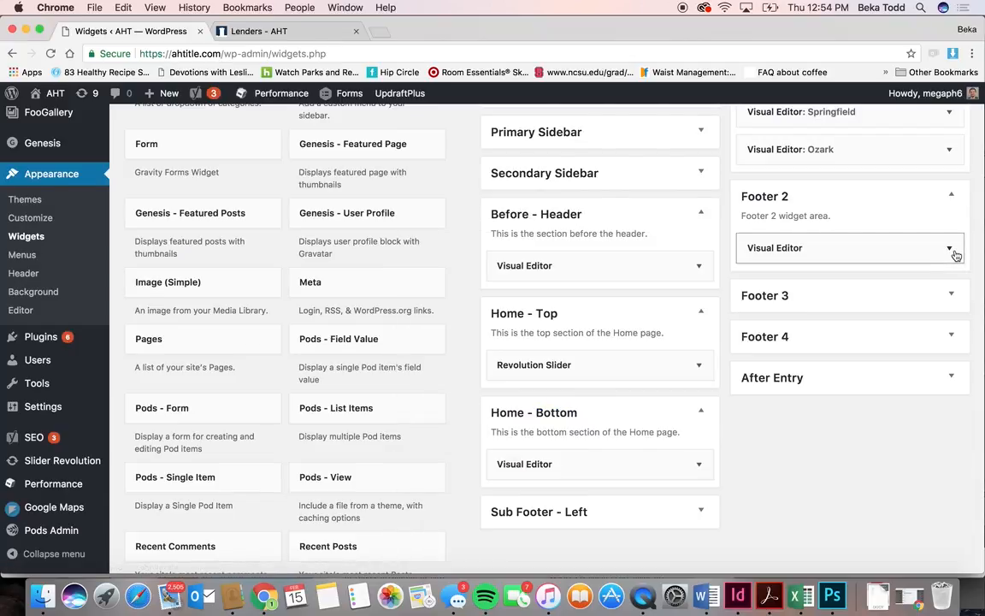
click(954, 305)
click(955, 304)
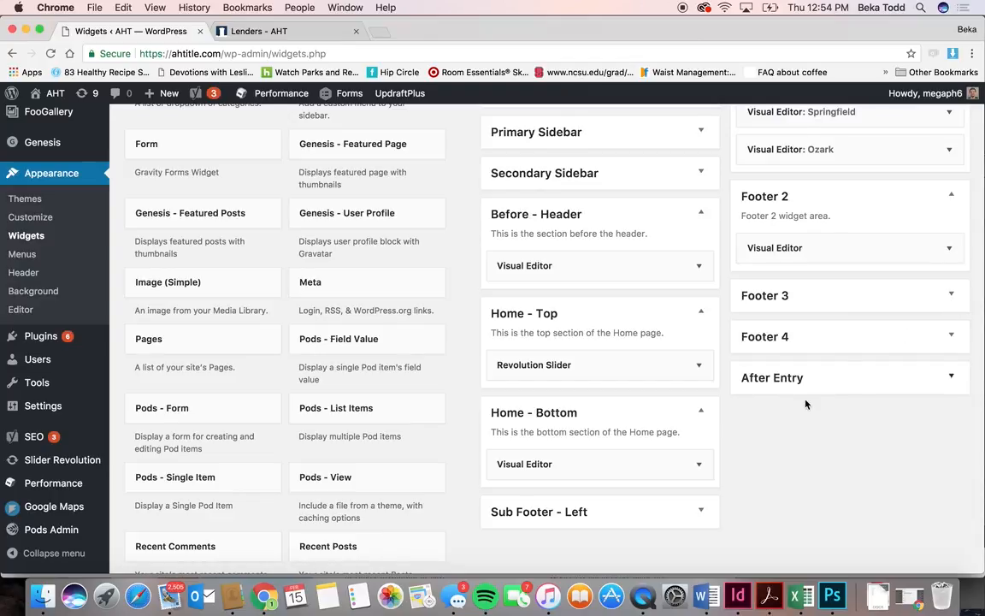
- Open the site's menu editor and add the Location page to the top-nav menu
scroll(653, 264, up, 3)
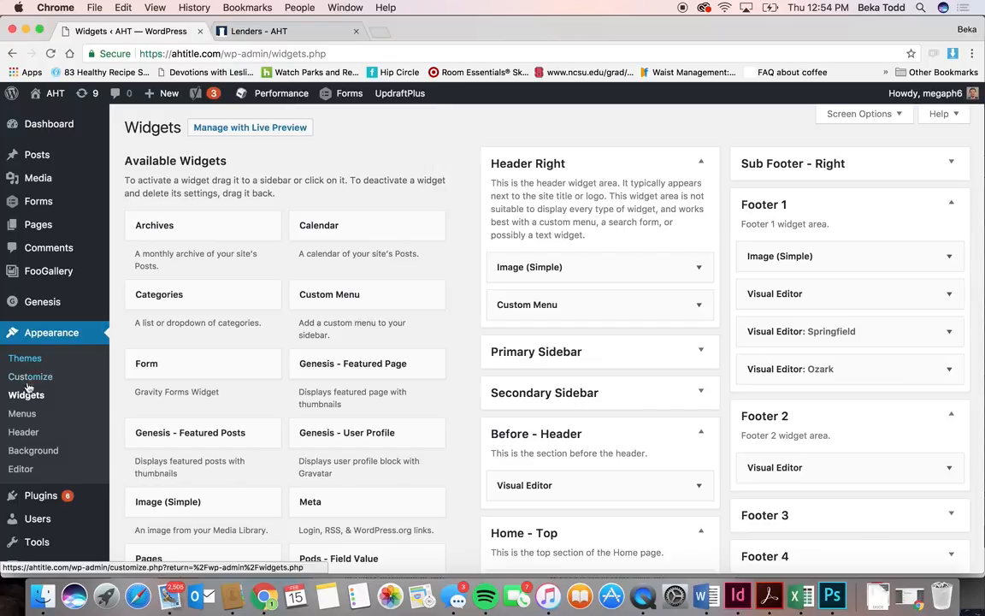
click(18, 417)
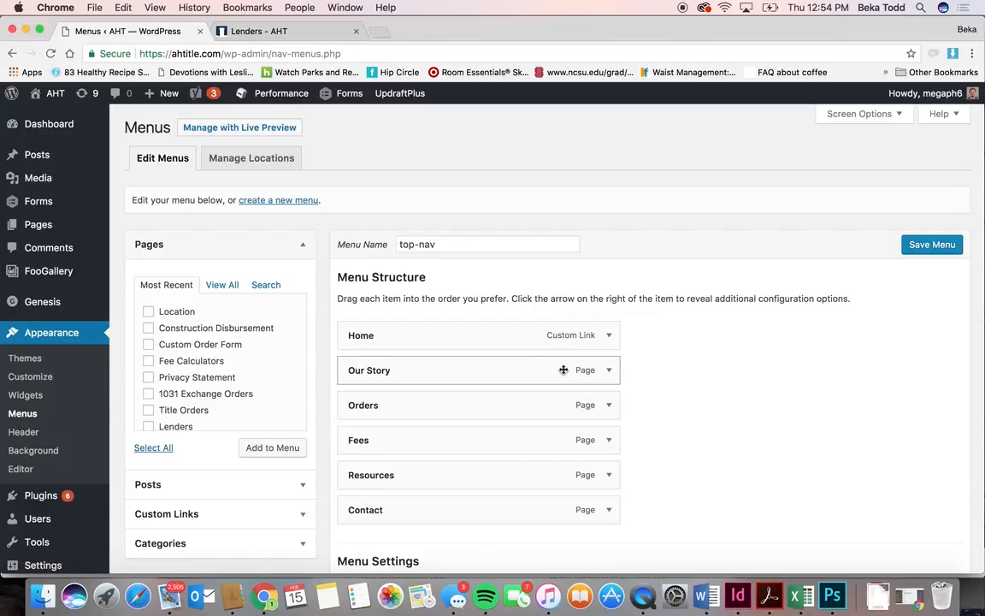
click(148, 313)
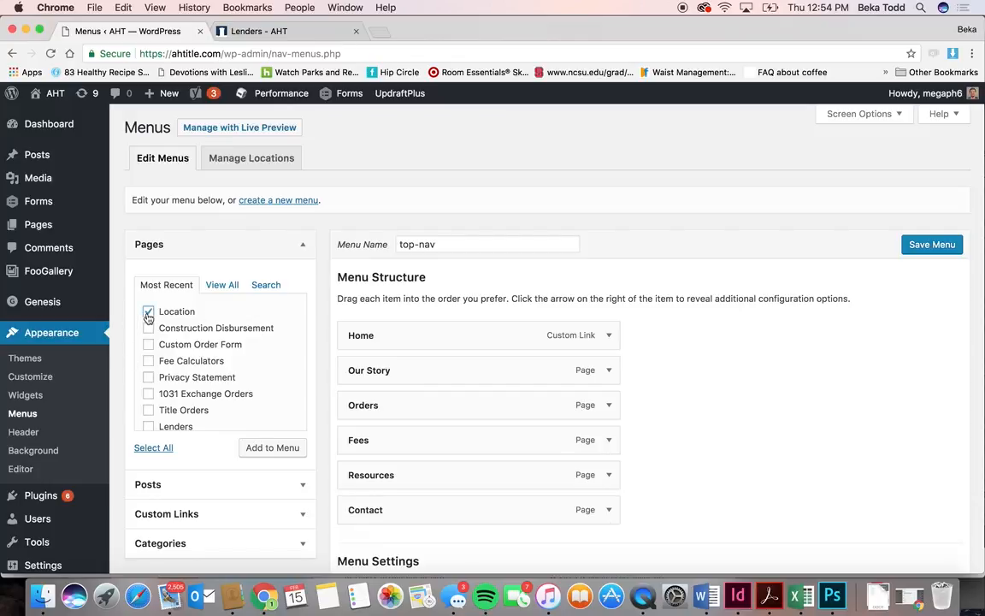
click(282, 446)
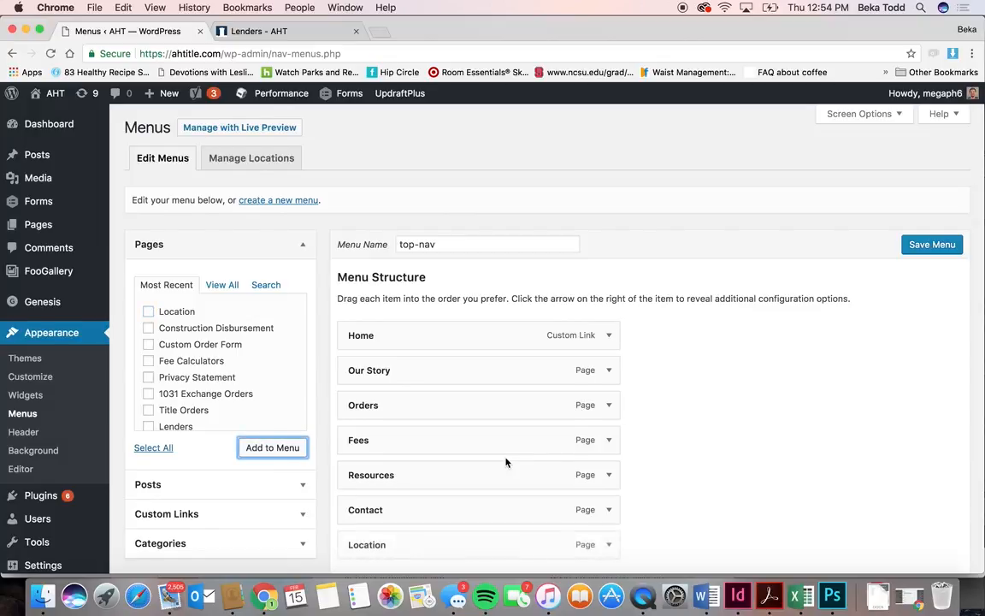
- Expand the new Location menu item, inspect its Navigation Label without changing it, and remove the item from the menu
scroll(508, 461, down, 3)
drag(505, 458, 565, 458)
click(609, 455)
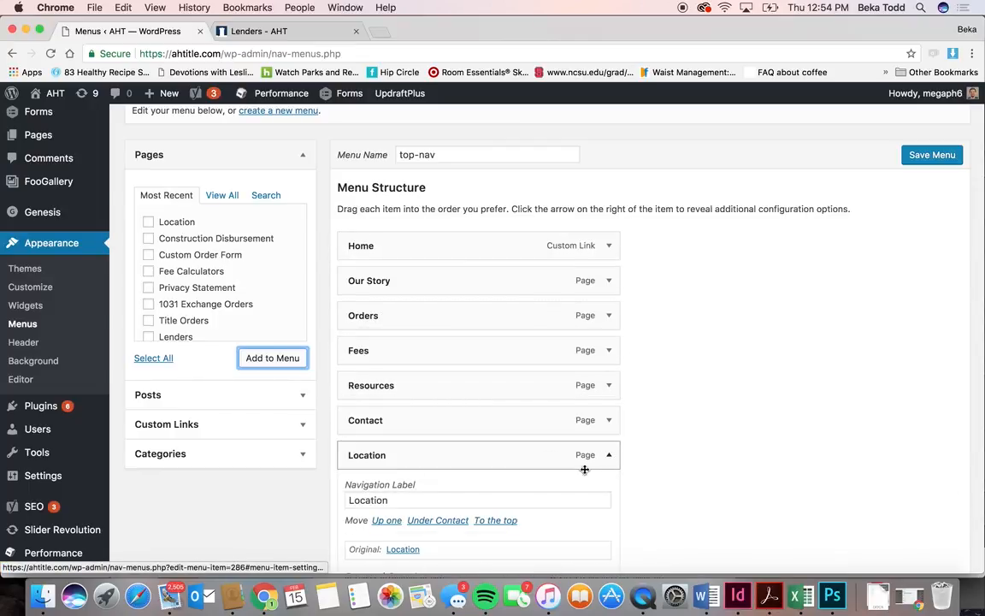
double_click(393, 502)
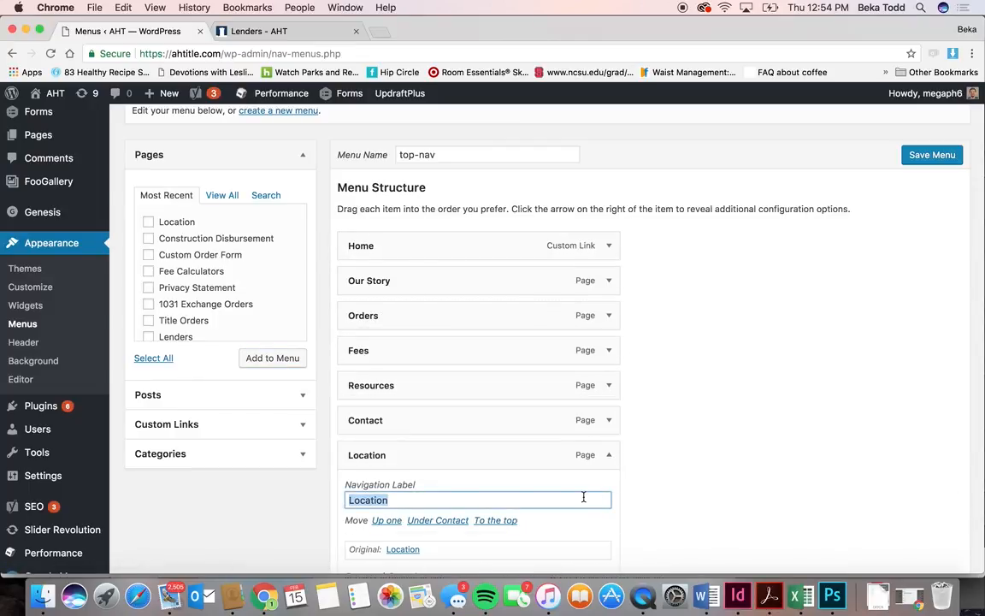
scroll(584, 500, down, 2)
click(353, 480)
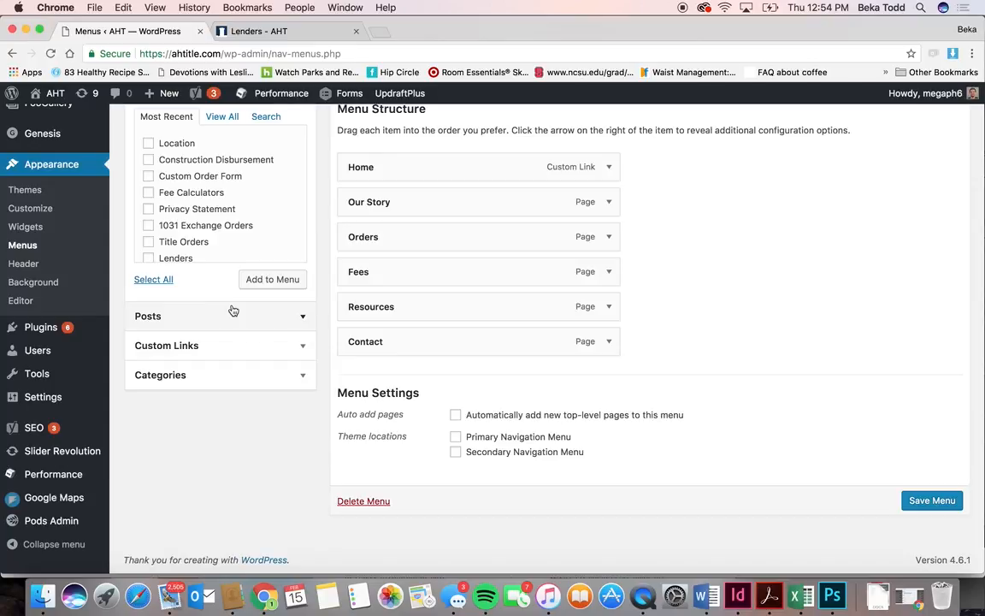
- Examine the URL and Link Text fields for adding a custom link to the menu, leaving both unchanged
click(291, 347)
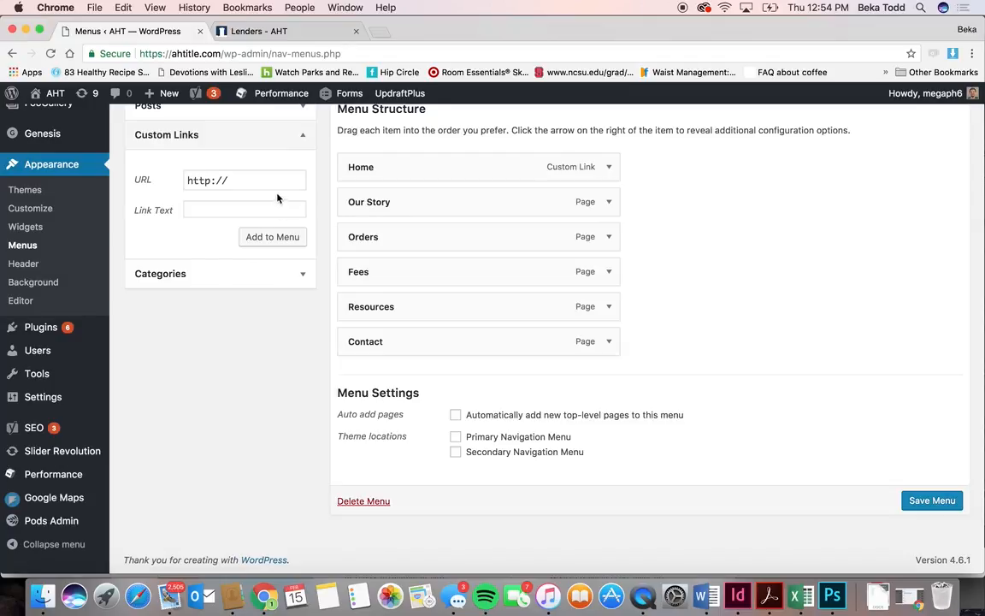
drag(270, 183, 151, 187)
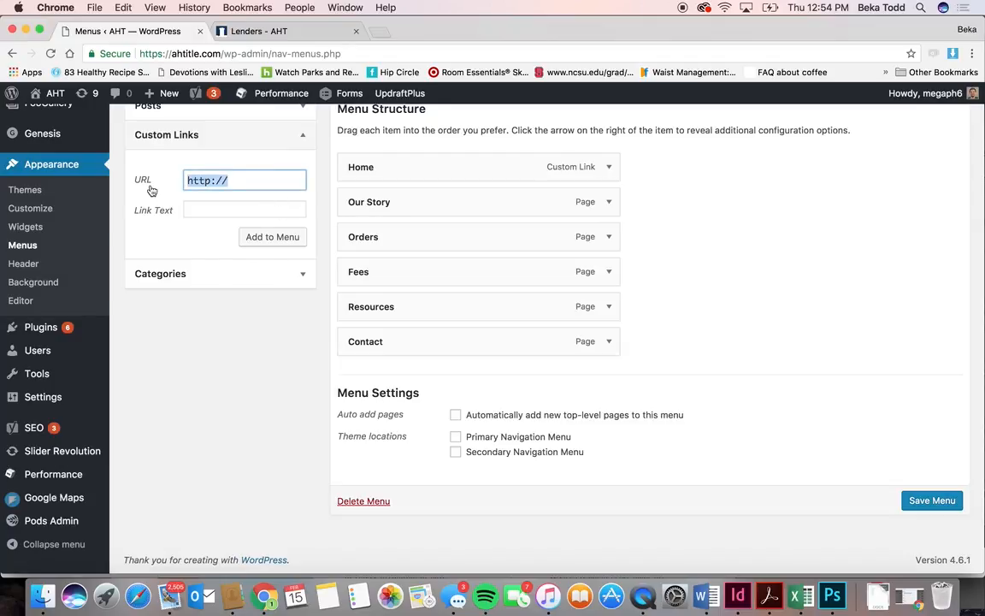
click(216, 212)
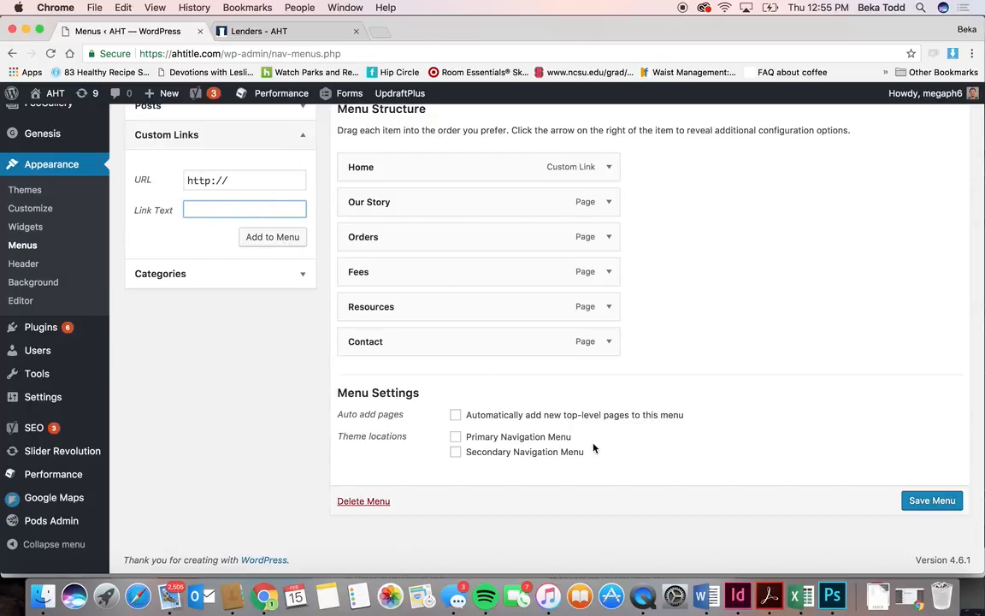
- Open the list of all site users, leaving the menu editor without saving
mouse_move(60, 329)
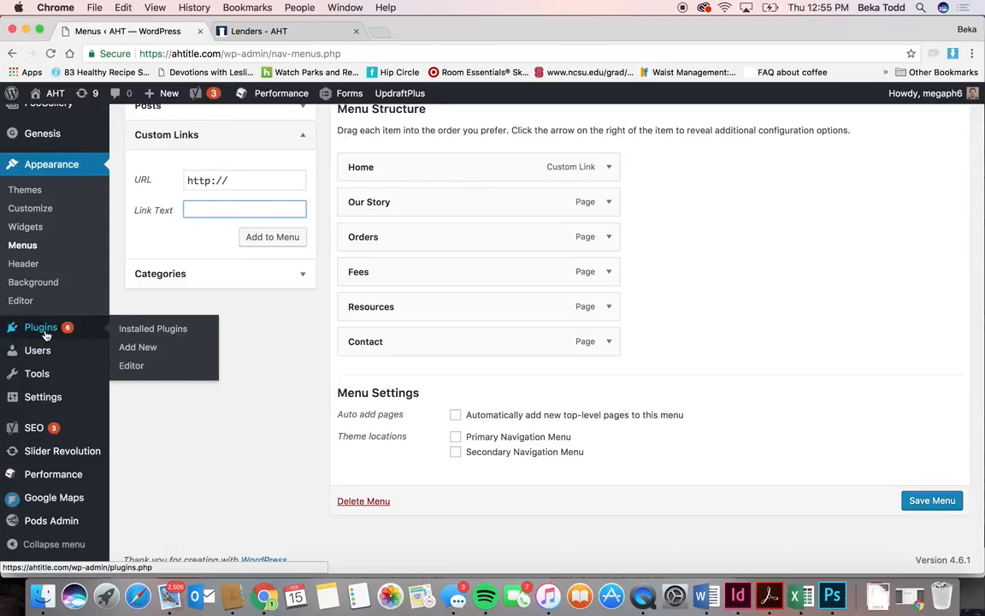
scroll(46, 334, up, 5)
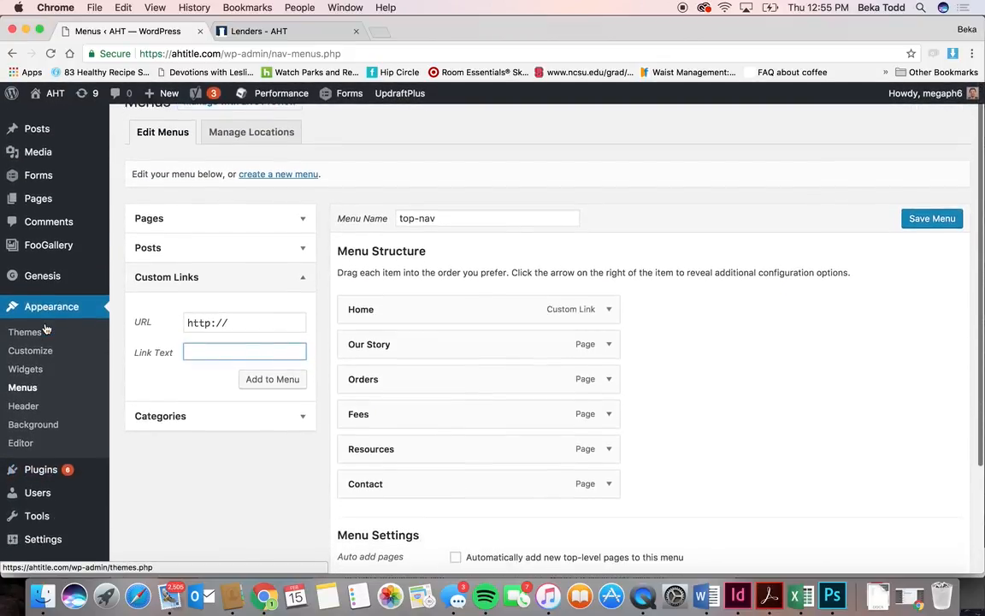
scroll(46, 330, down, 3)
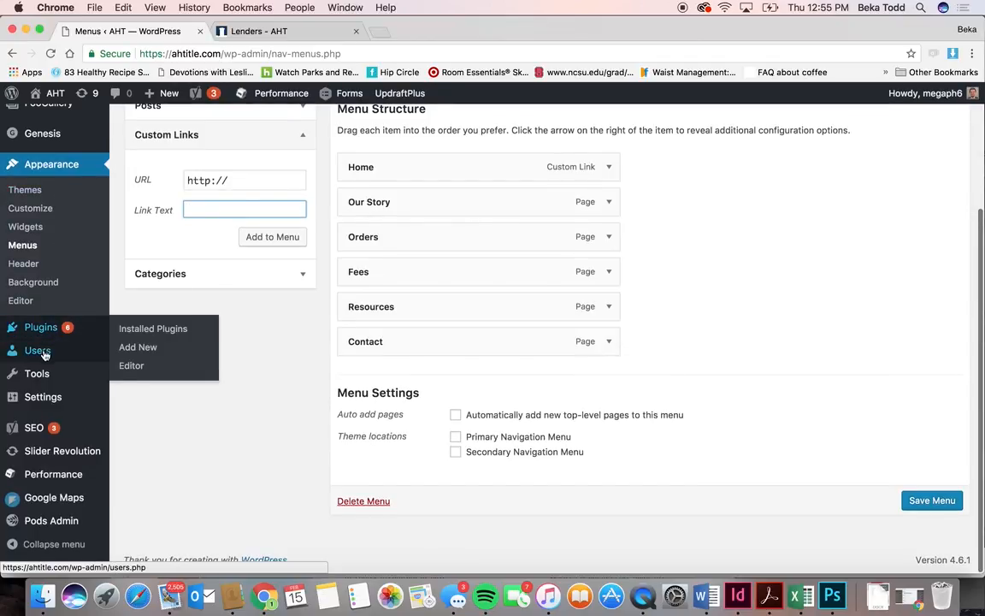
mouse_move(44, 353)
click(44, 353)
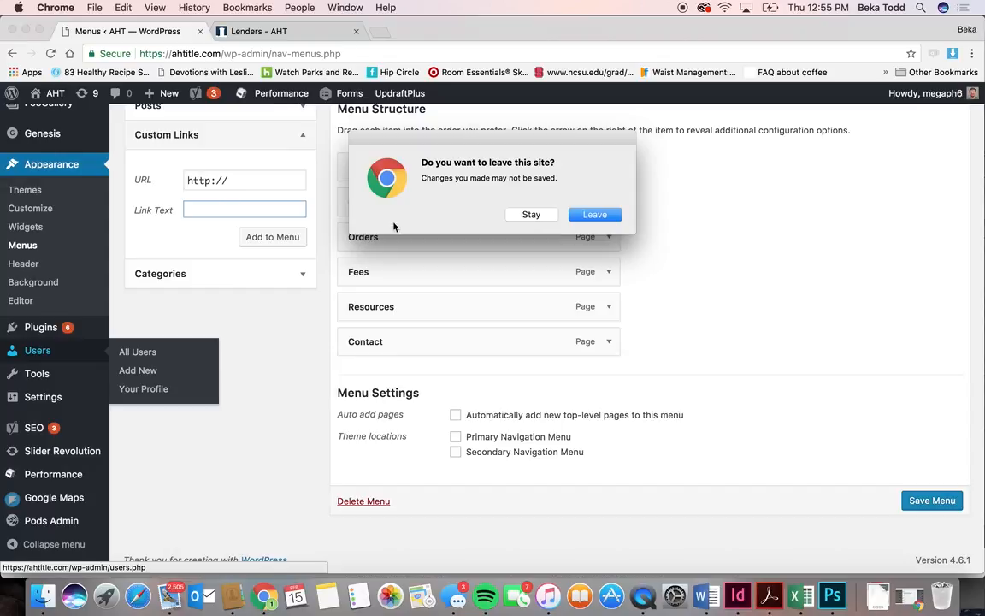
click(595, 214)
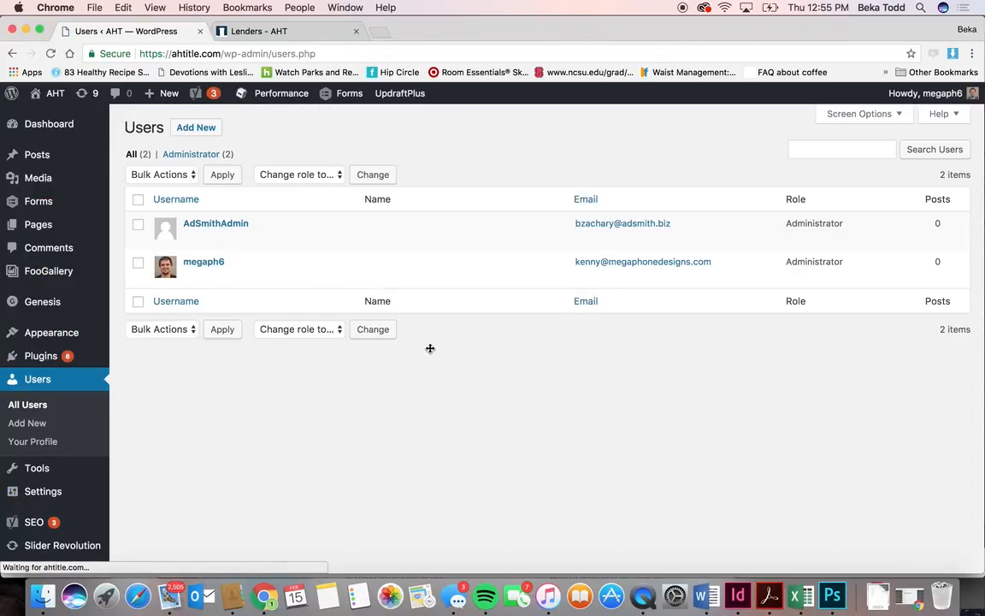
- Open the first administrator account for editing and review its personal options, contact info and account management settings
click(216, 224)
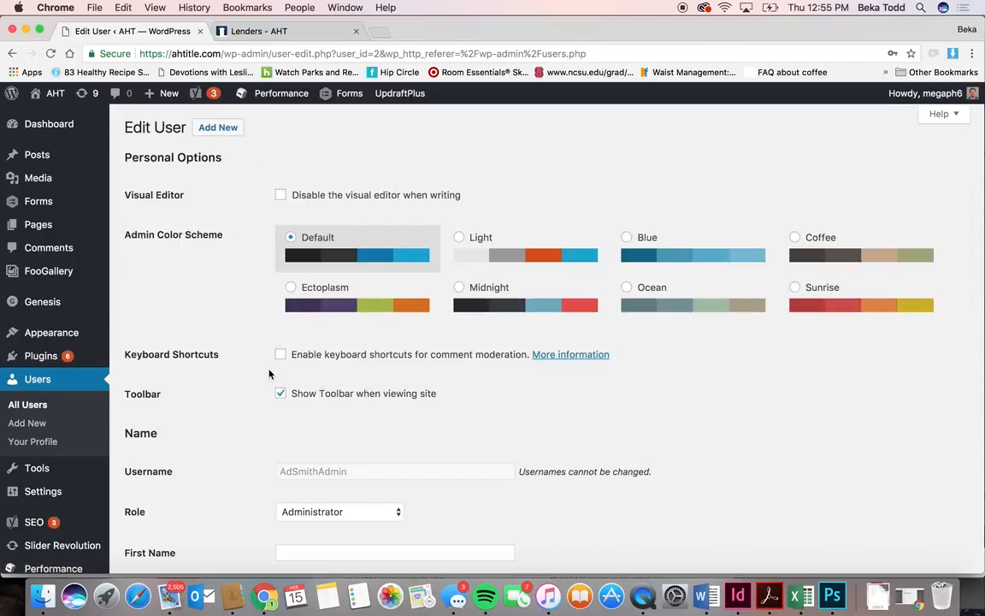
scroll(269, 374, down, 6)
scroll(269, 374, down, 1)
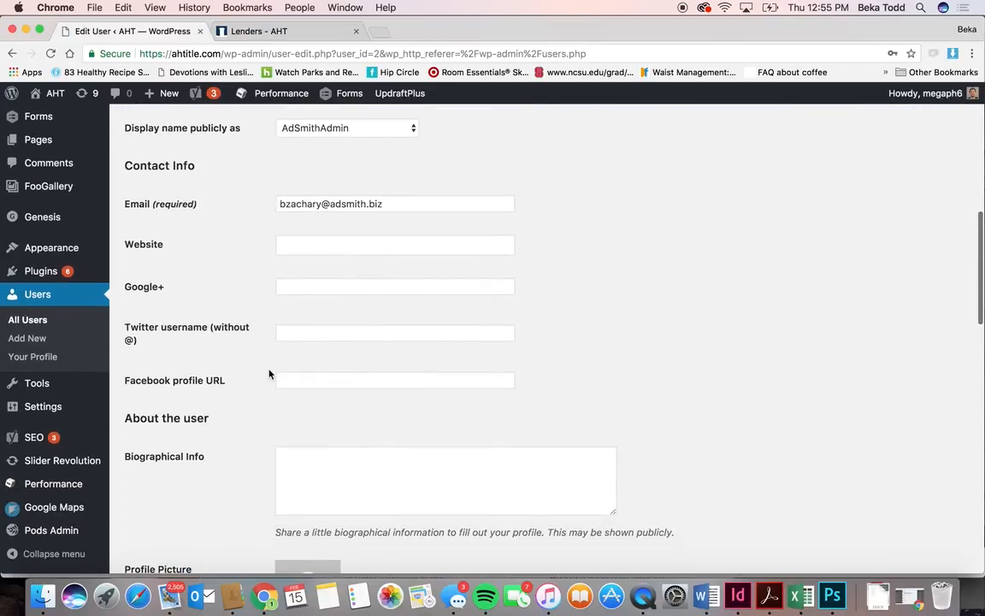
scroll(269, 374, down, 5)
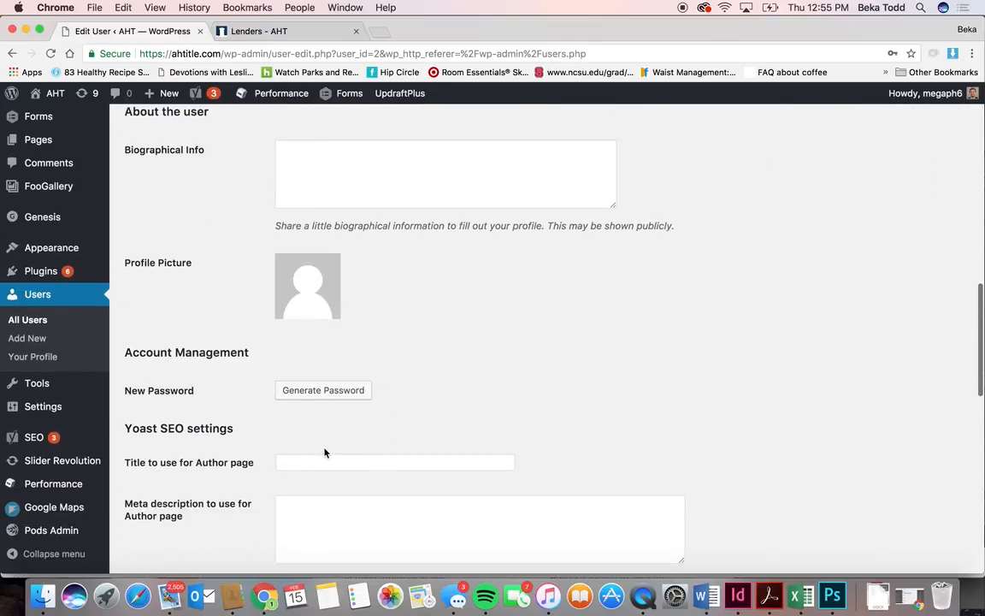
scroll(324, 453, up, 12)
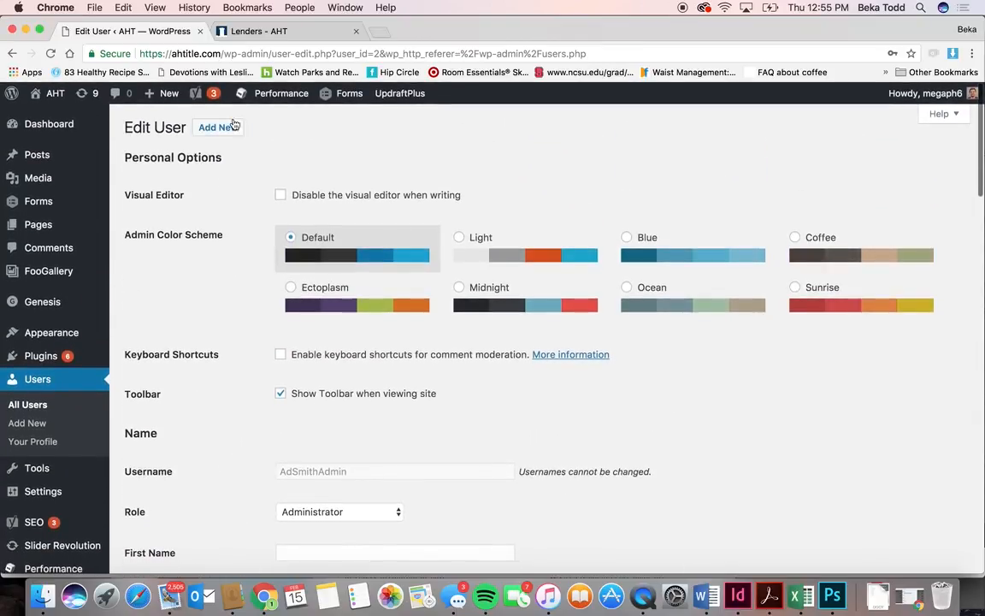
scroll(218, 389, down, 1)
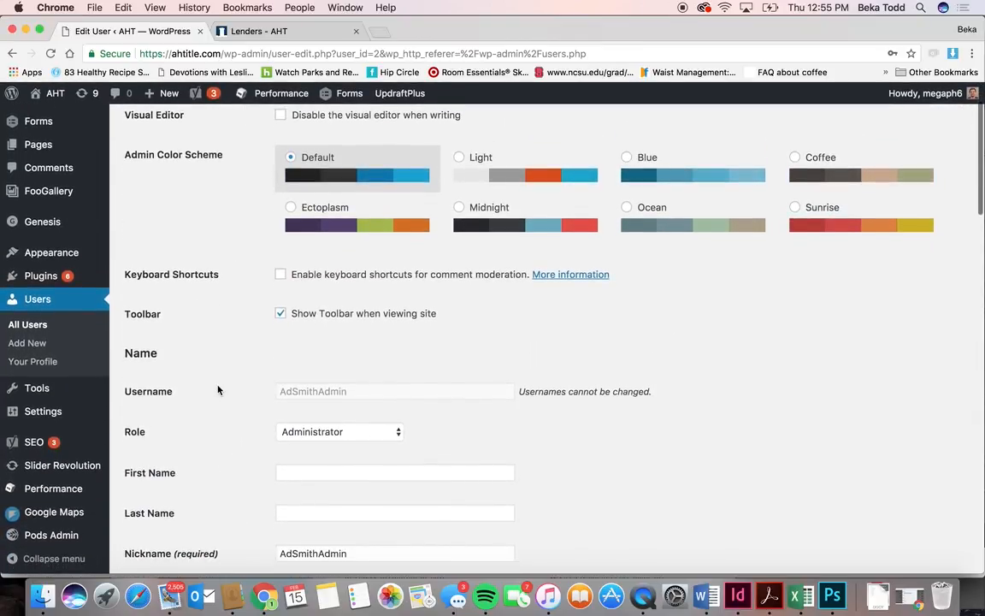
- Open the form for adding a new user and review the available roles, keeping Subscriber selected
scroll(218, 389, up, 2)
click(218, 128)
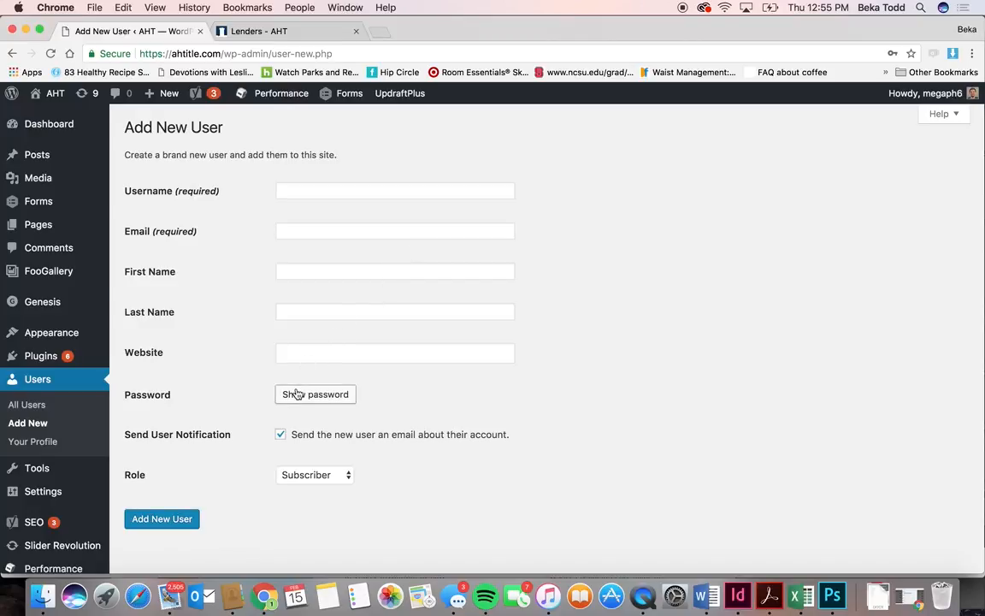
click(287, 474)
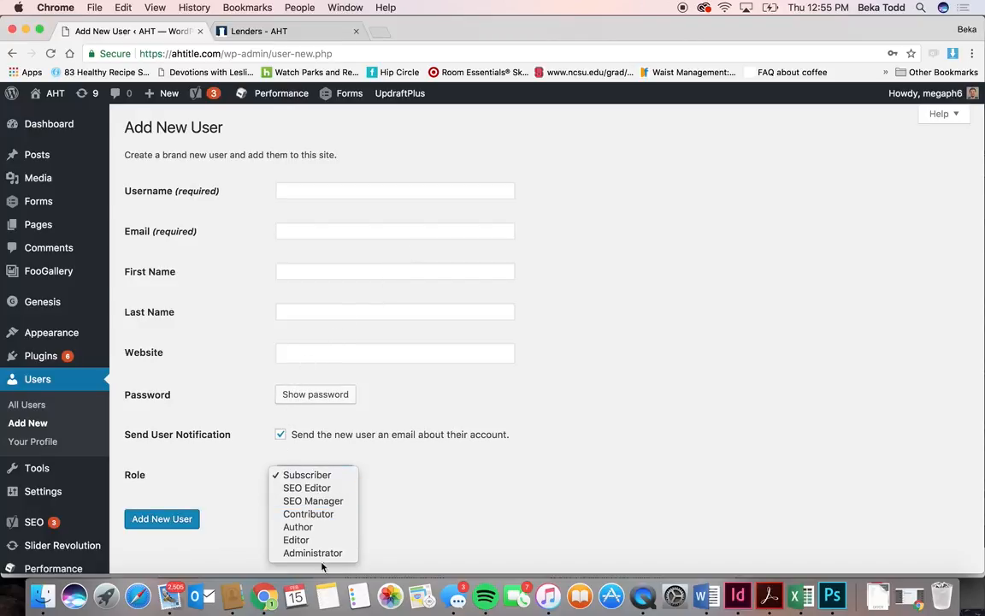
click(407, 514)
- Open Slider Revolution and find the site's Revolution Sliders
mouse_move(94, 492)
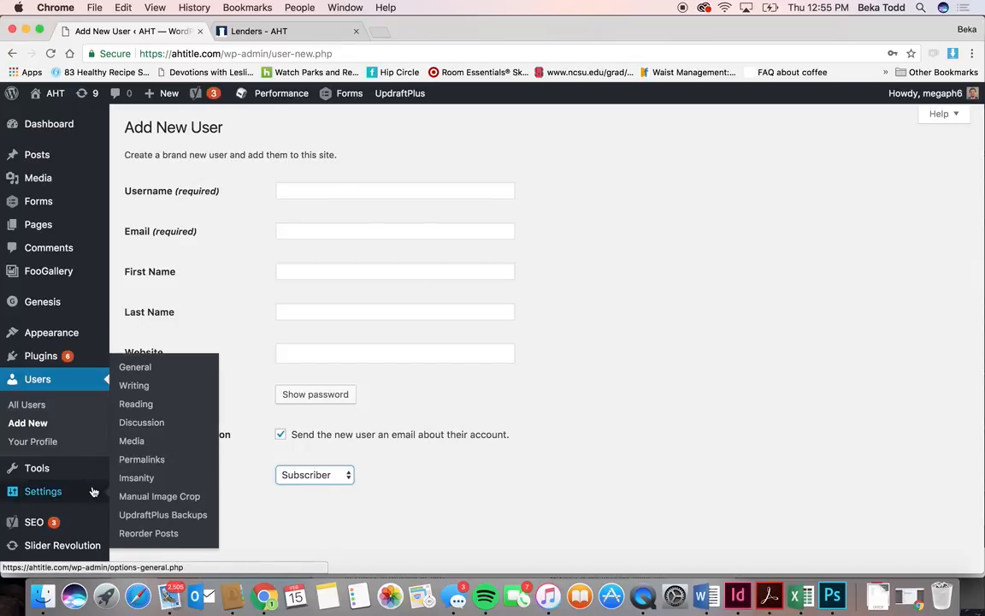
scroll(94, 492, down, 3)
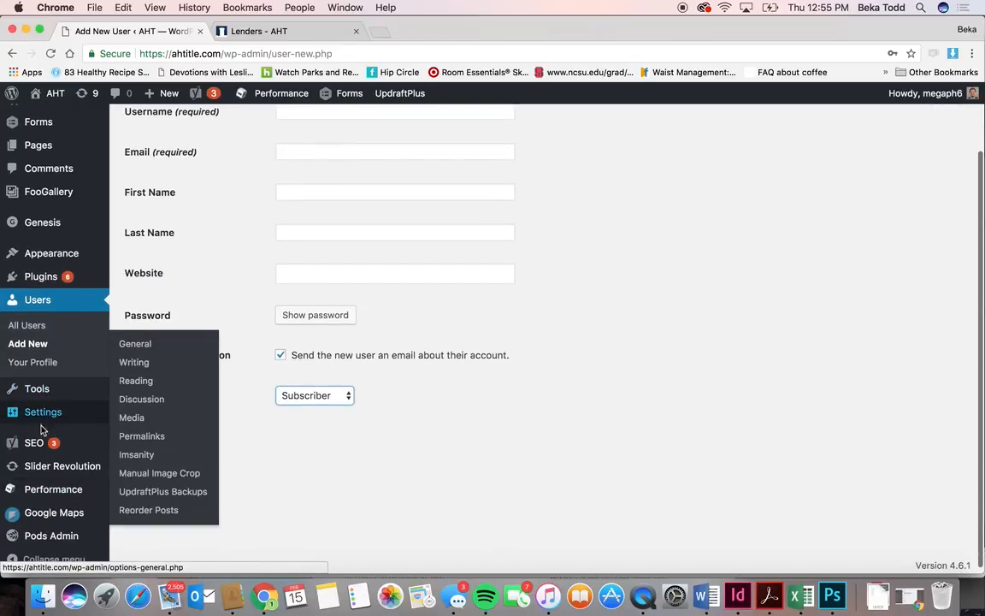
click(49, 468)
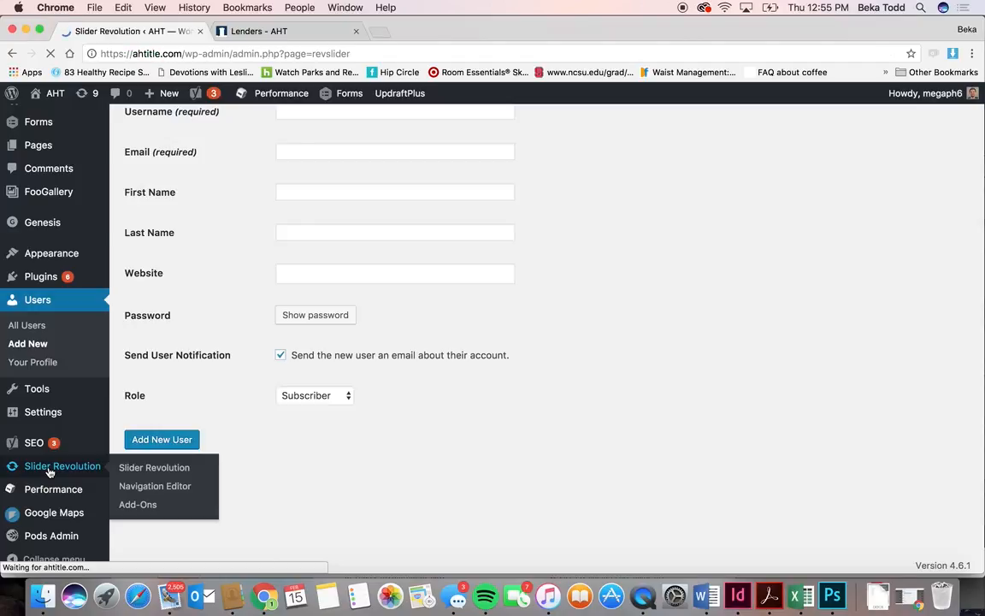
scroll(161, 374, down, 8)
scroll(160, 374, down, 6)
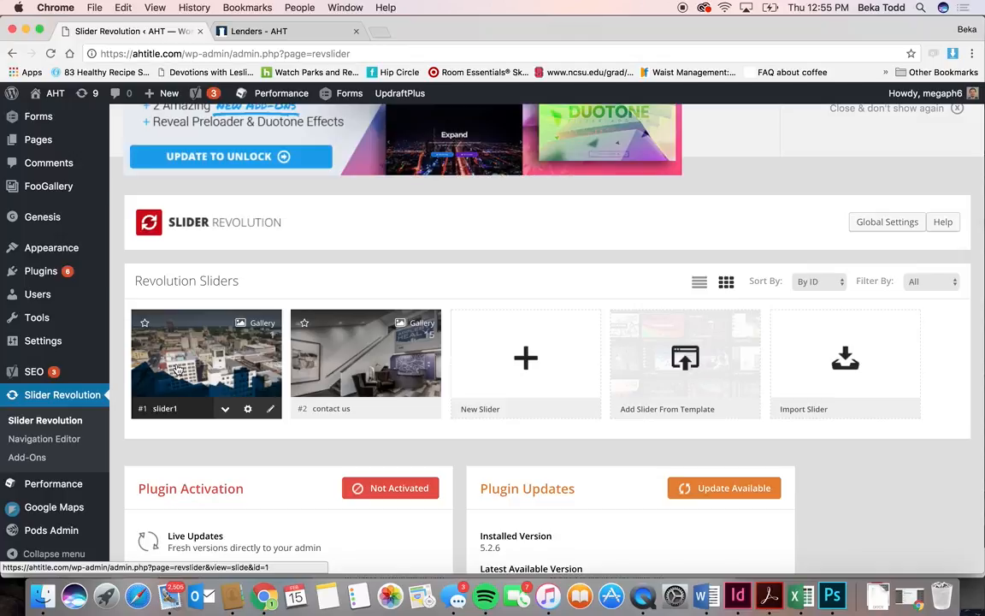
click(177, 369)
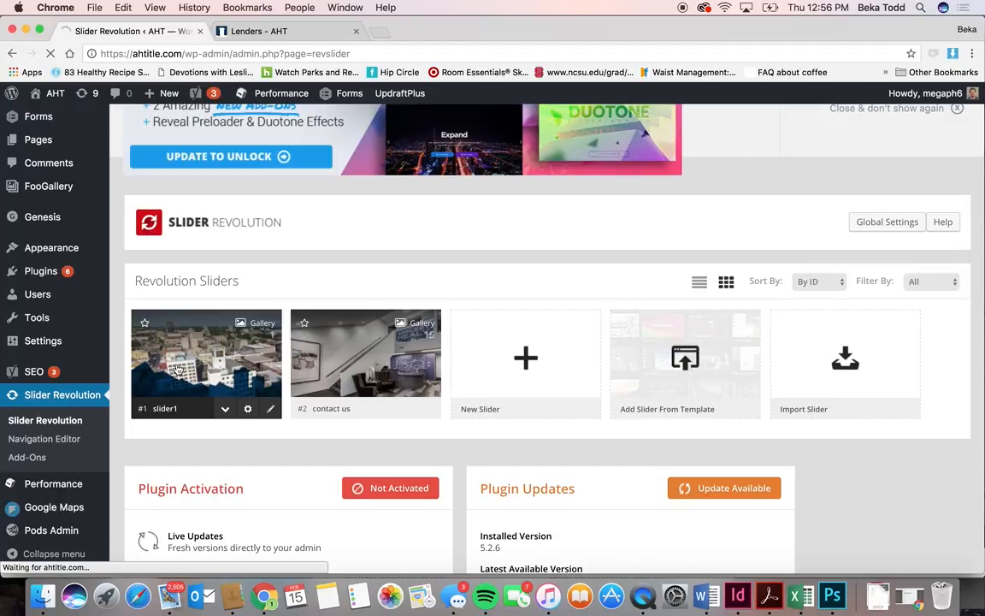
click(51, 57)
click(52, 54)
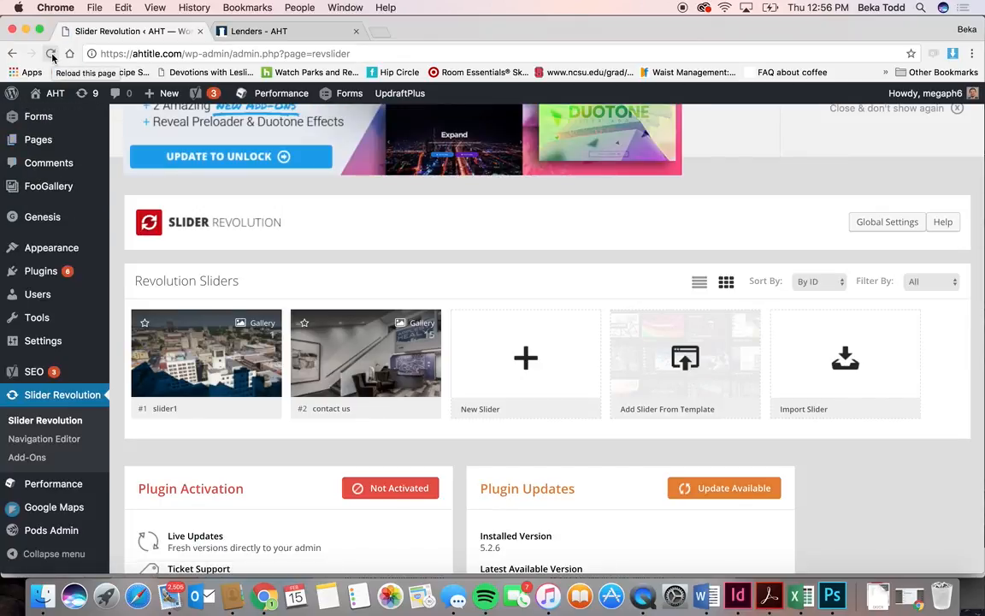
- Open slider1's slide editor in a new browser tab and place that tab before the Lenders page's tab
right_click(226, 328)
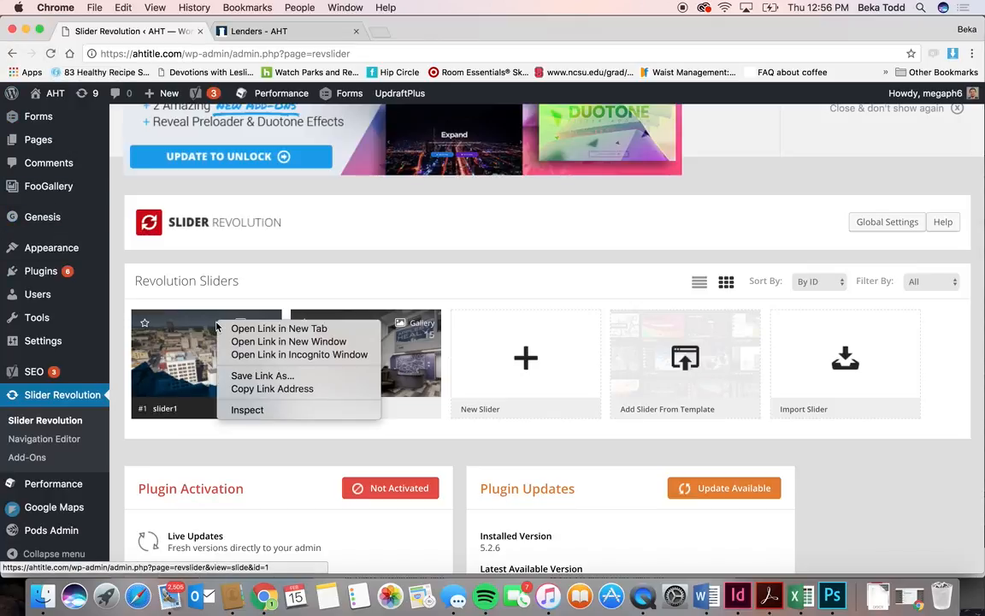
click(230, 328)
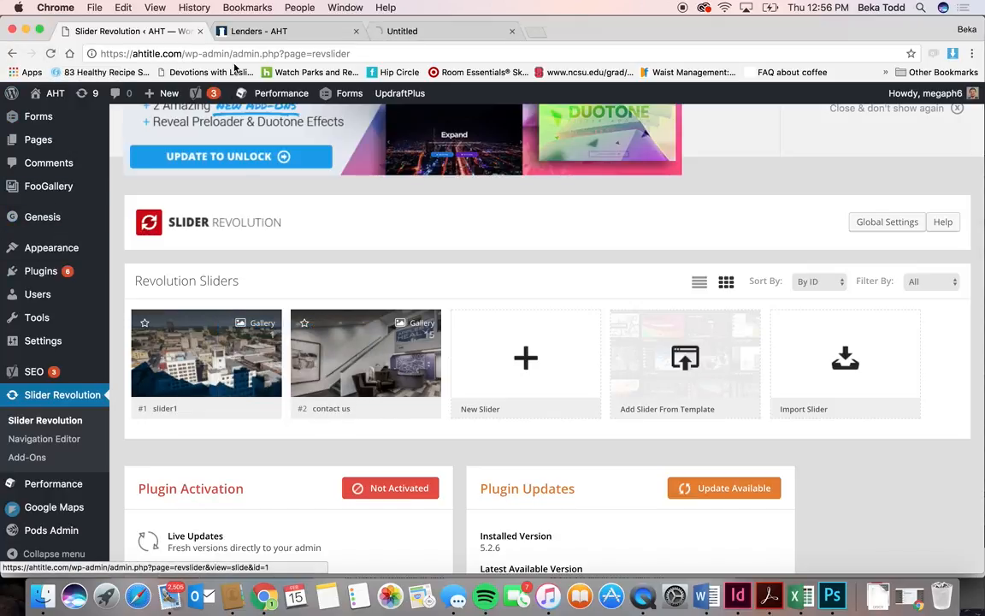
click(411, 32)
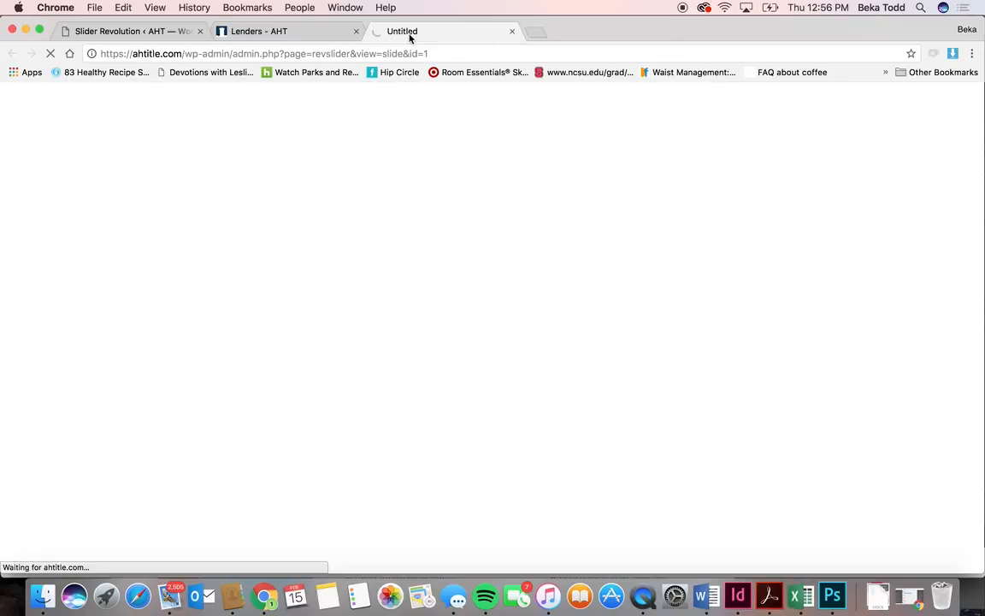
drag(411, 38, 224, 31)
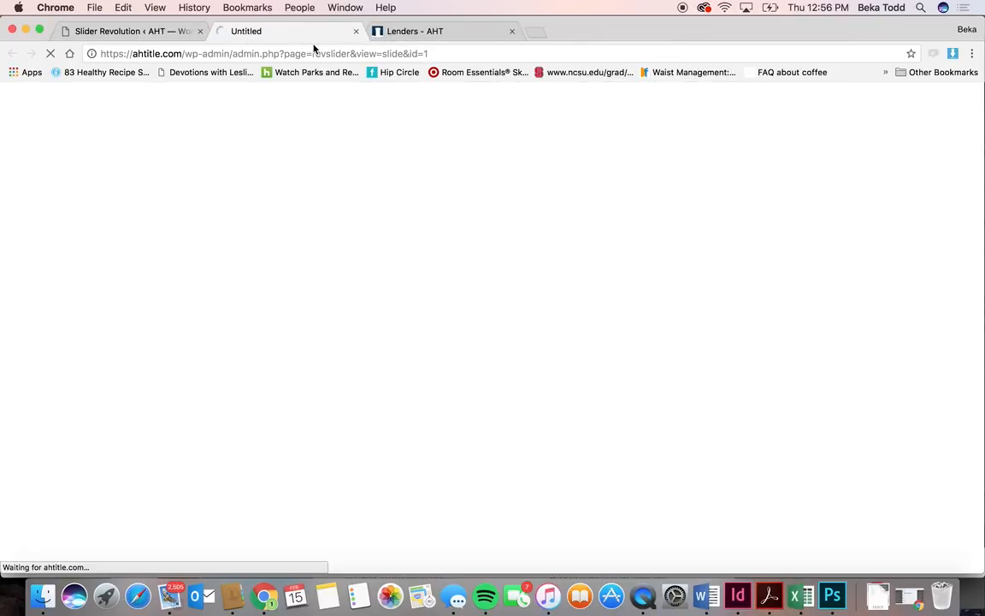
- Open slider1 in the original Slider Revolution tab as well, and check the live Lenders page while it loads
click(206, 34)
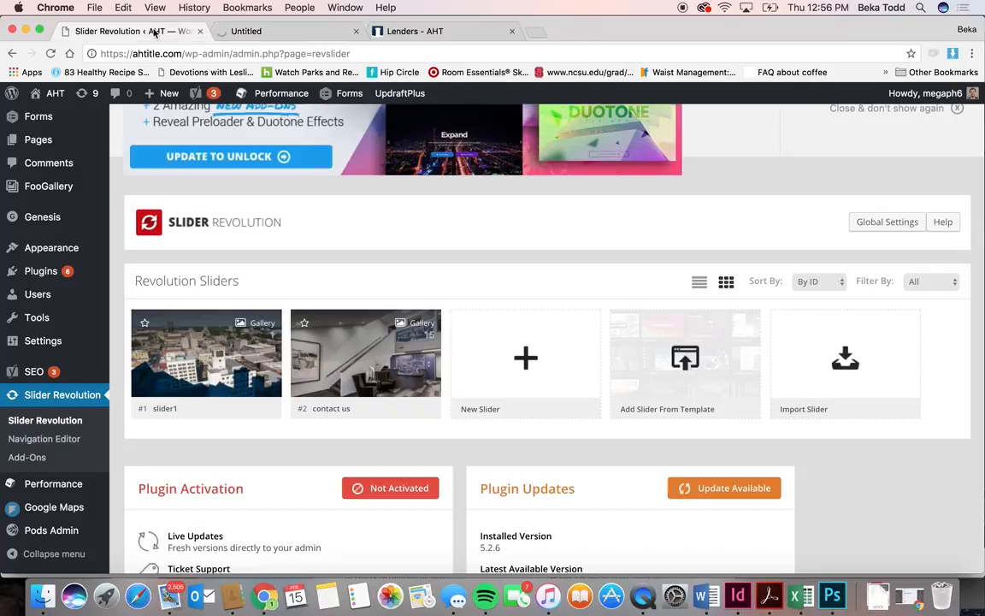
scroll(325, 368, down, 2)
click(228, 313)
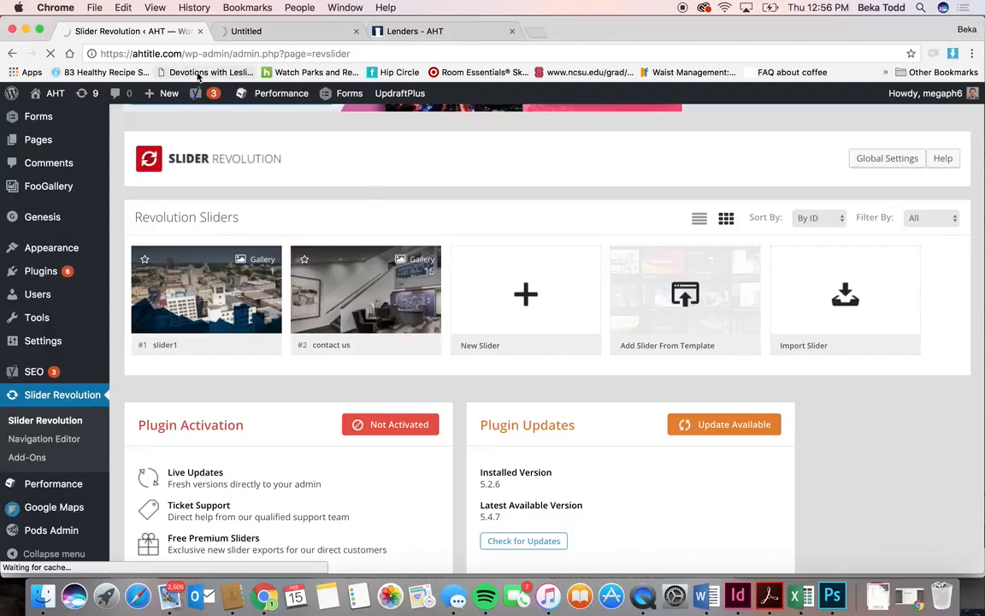
click(436, 29)
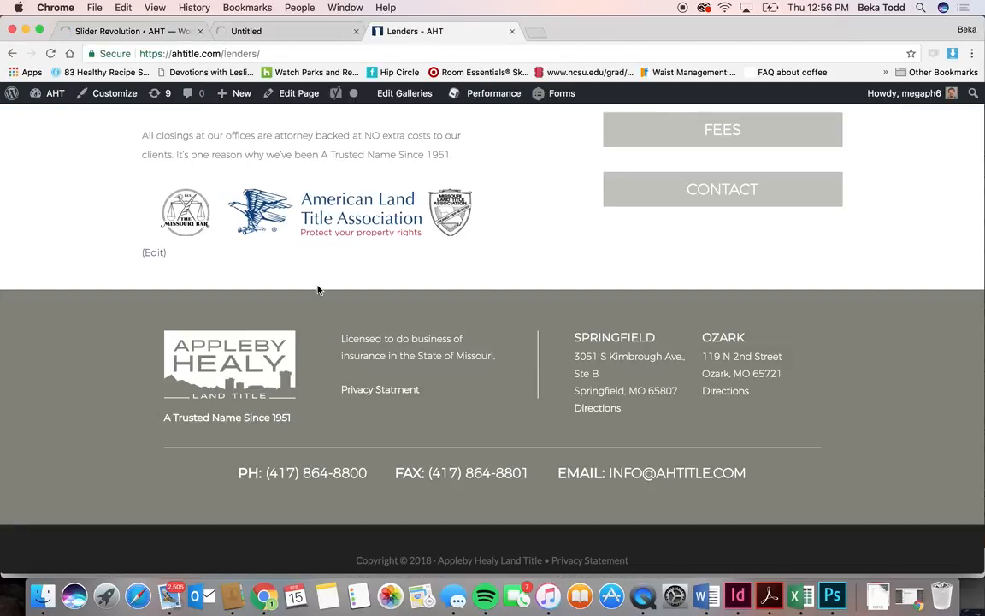
- Return to the separate slider1 editor tab and select the "How May We Help You?" text layer on the slide
click(254, 34)
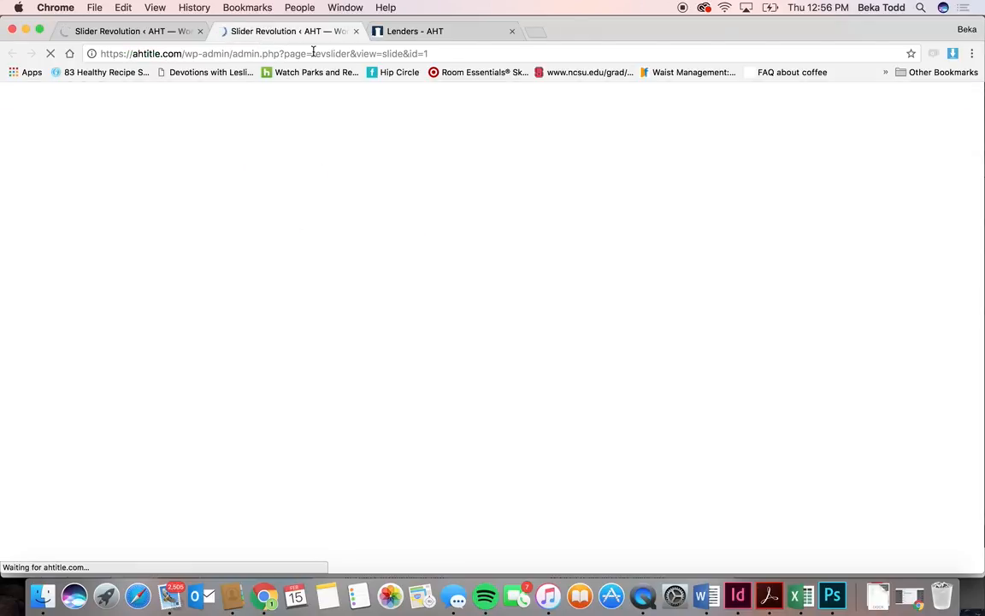
scroll(243, 251, down, 6)
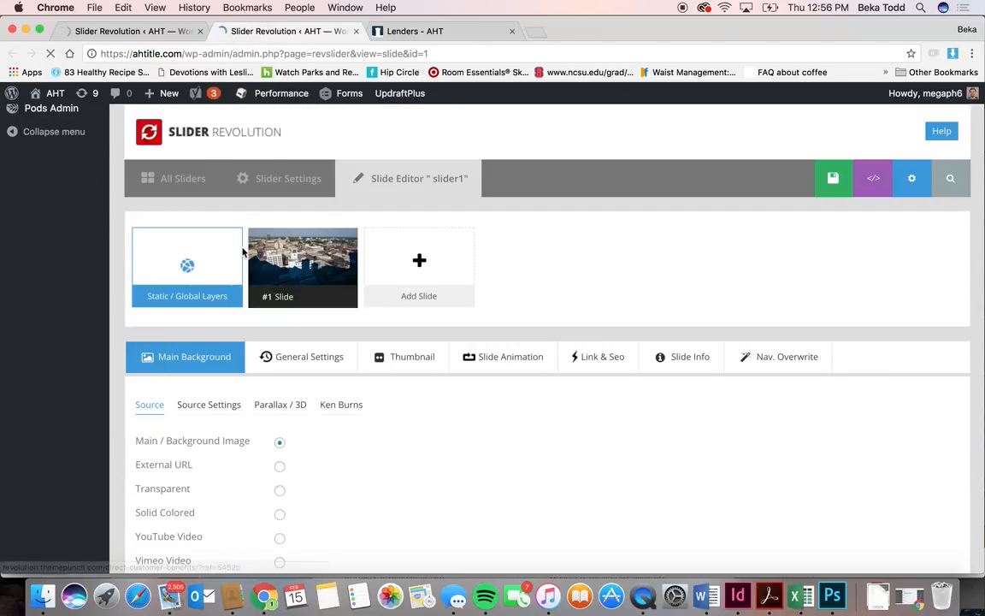
scroll(375, 321, down, 10)
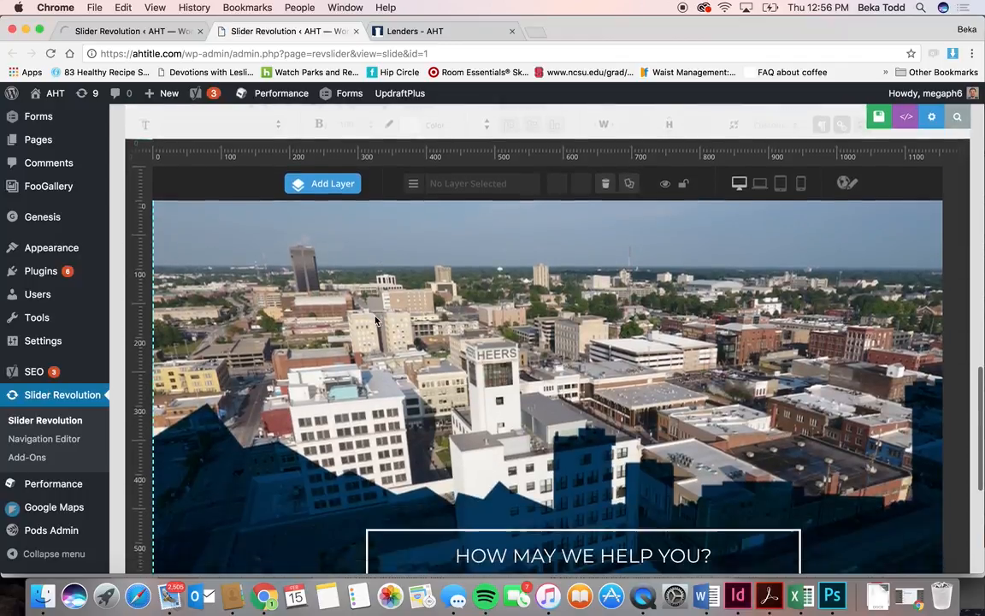
scroll(375, 320, right, 2)
click(483, 461)
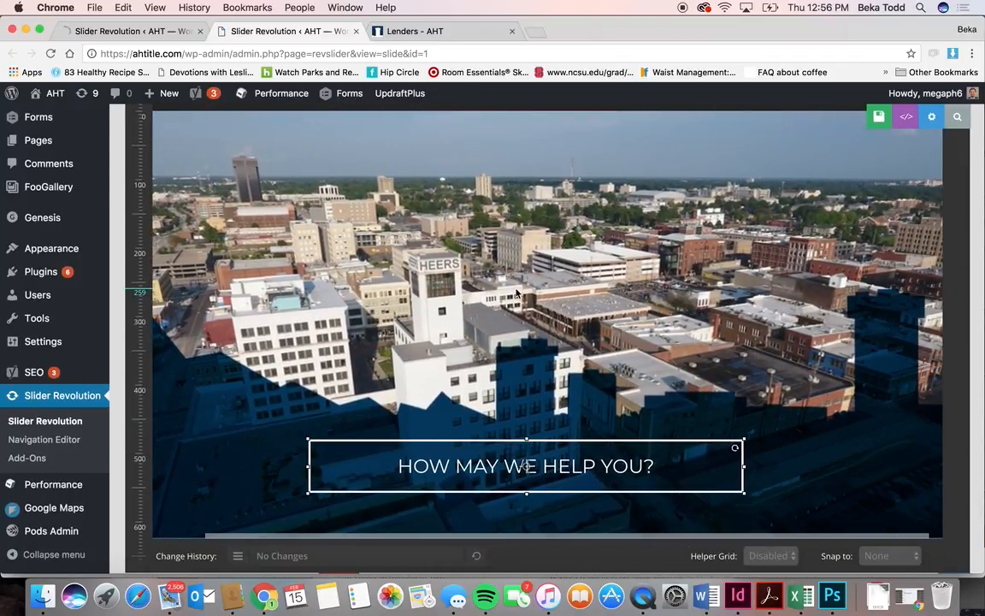
- Open the media library for changing the slide's main background image and close it without choosing a picture
scroll(516, 293, up, 4)
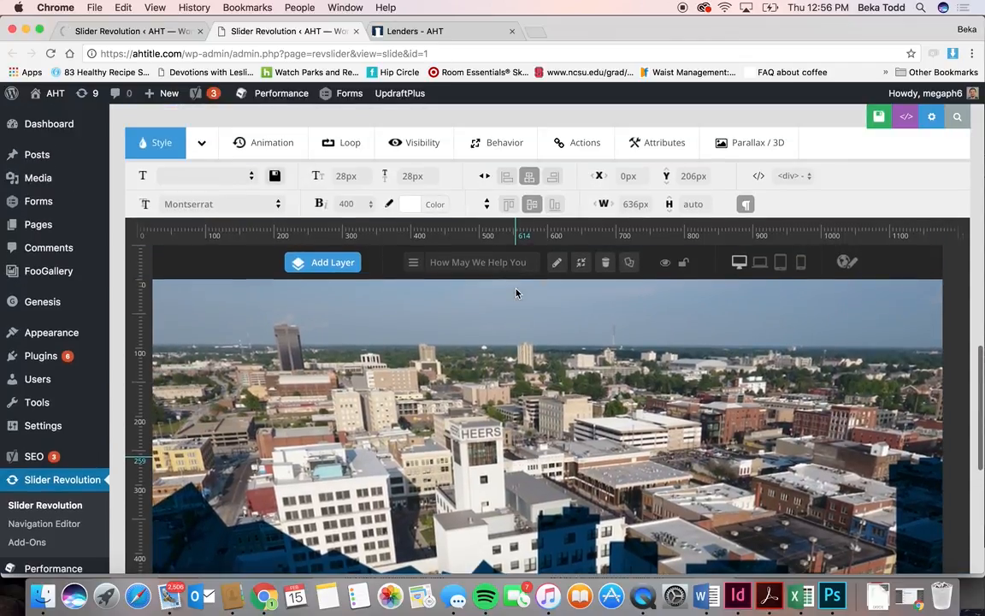
scroll(515, 293, up, 5)
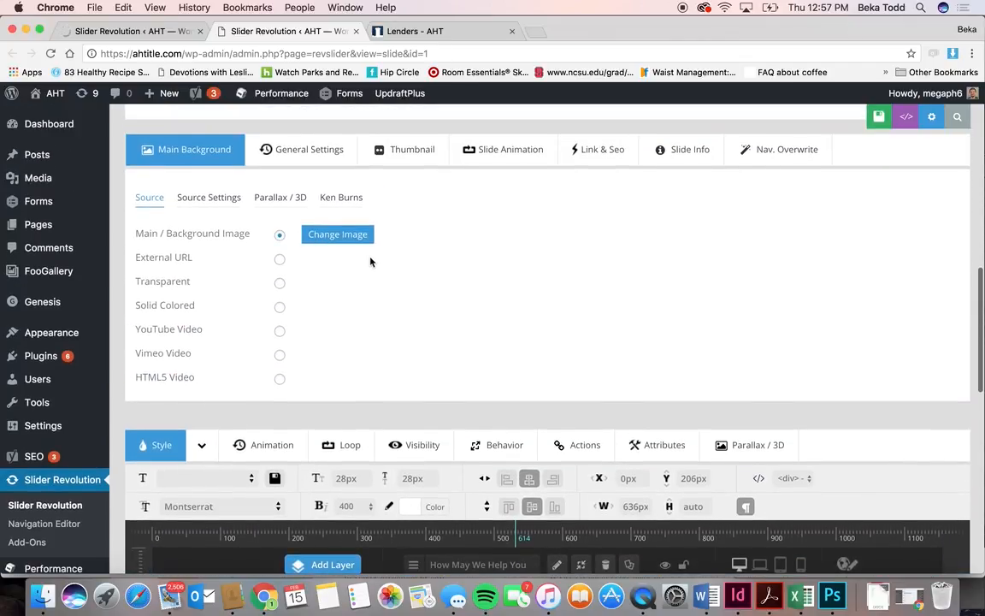
click(342, 232)
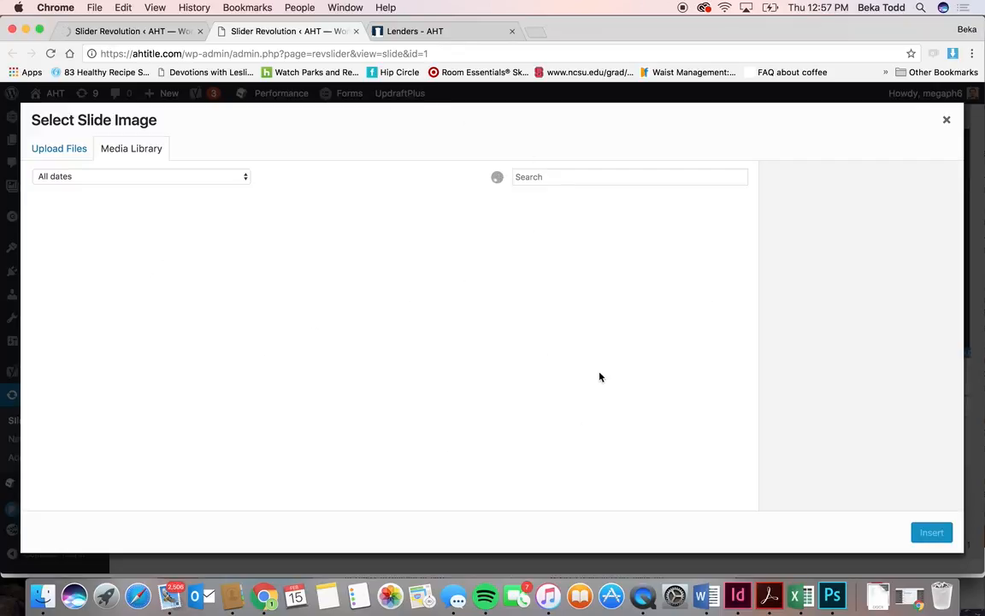
click(946, 119)
- Show the main background's source settings and compare its fit and position options with the slide image
click(235, 200)
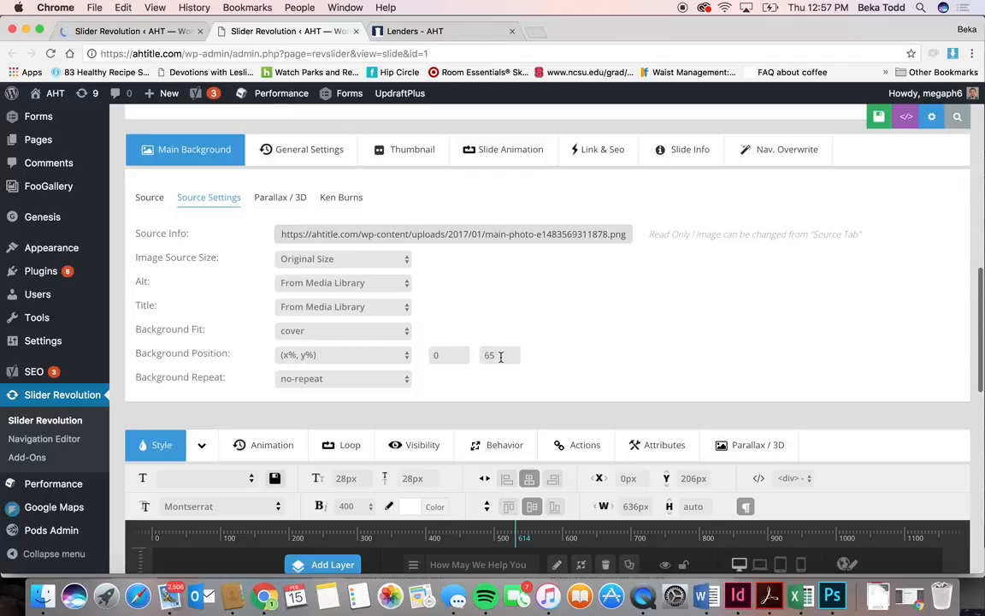
scroll(548, 385, down, 5)
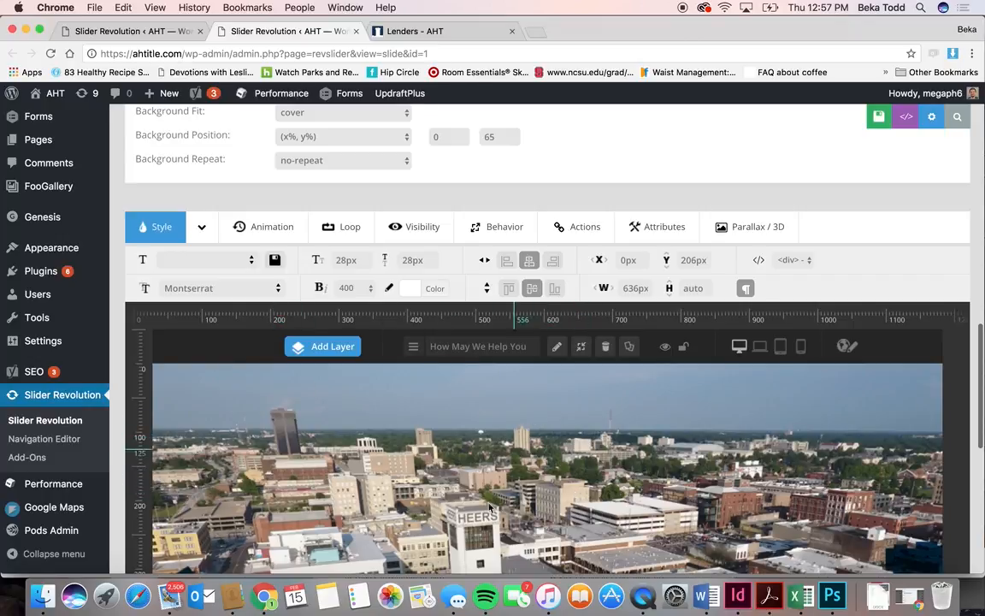
scroll(486, 432, down, 1)
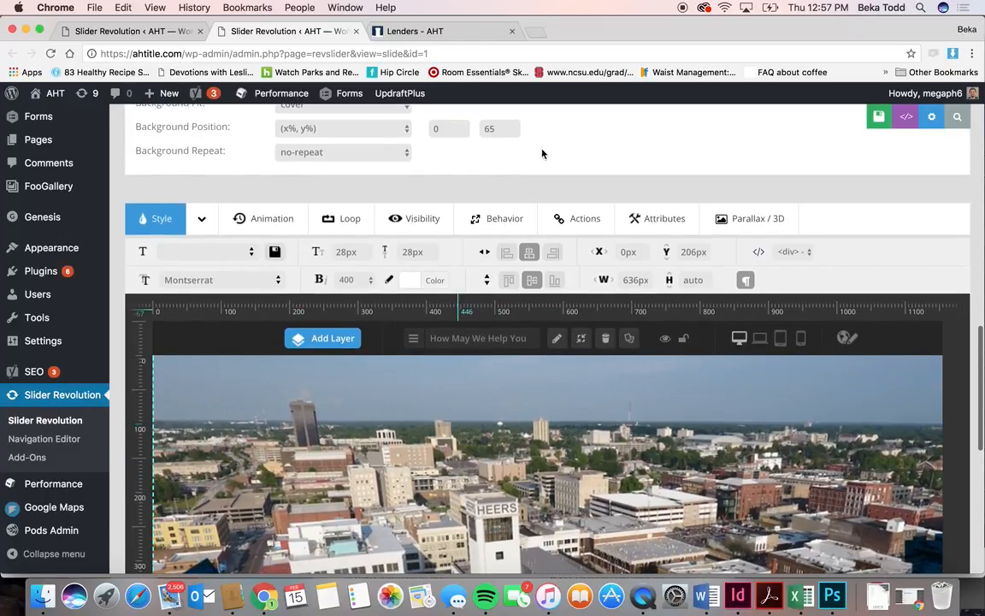
- Open the text of the "How May We Help You?" layer for editing and leave its wording as is
scroll(521, 385, down, 6)
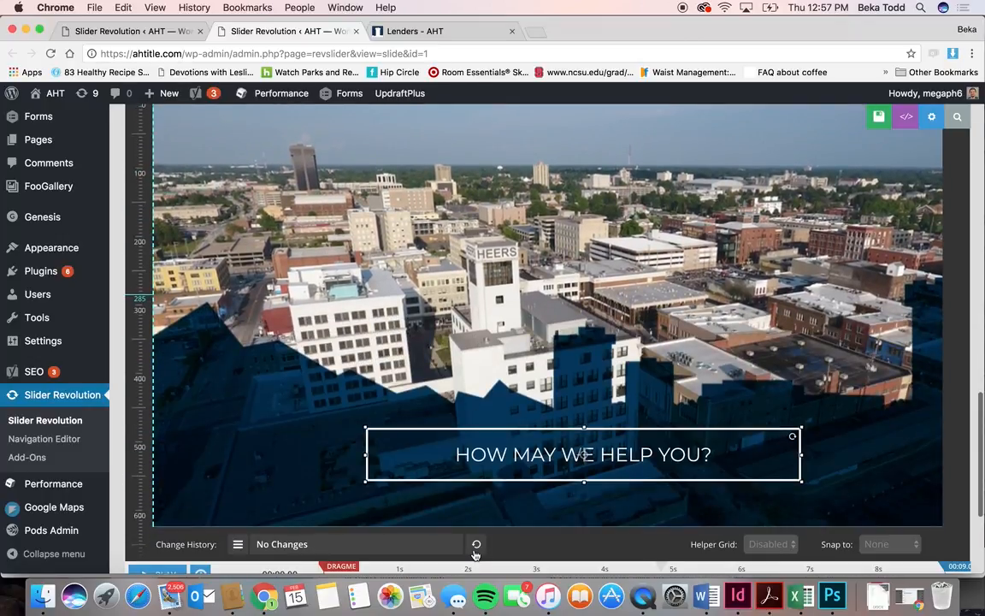
double_click(516, 451)
scroll(518, 257, up, 1)
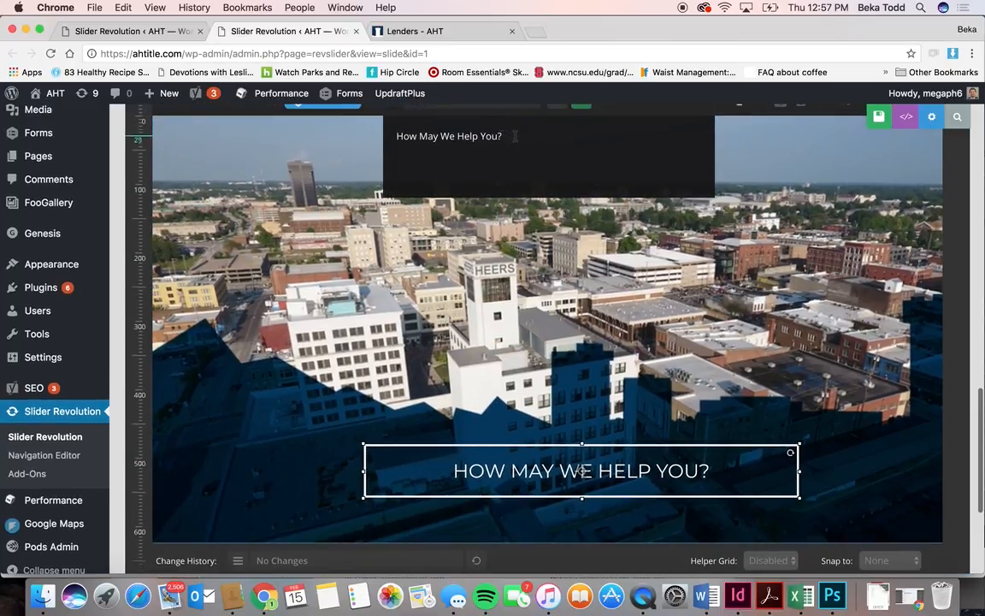
scroll(516, 135, up, 3)
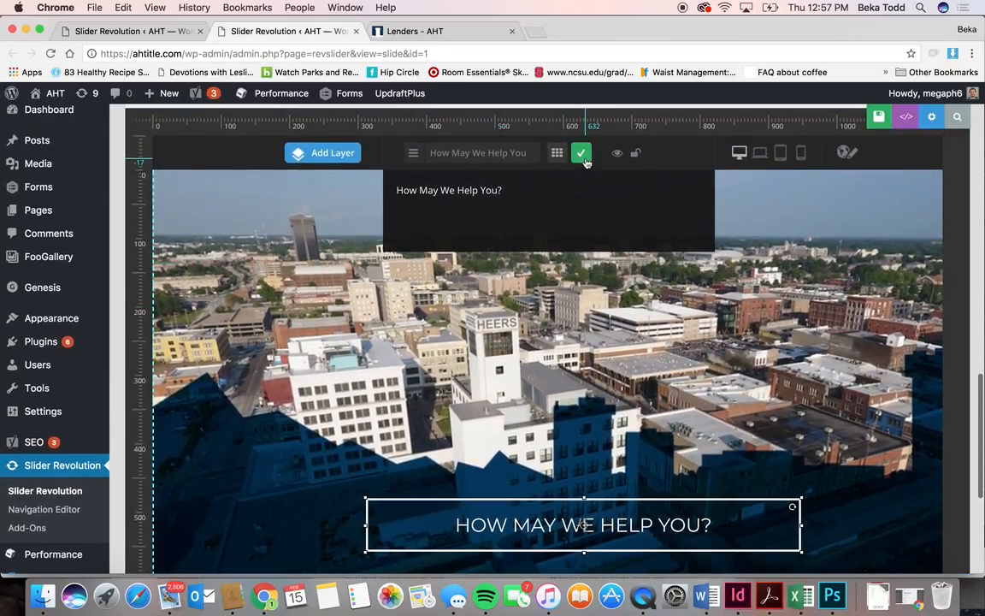
scroll(583, 323, up, 4)
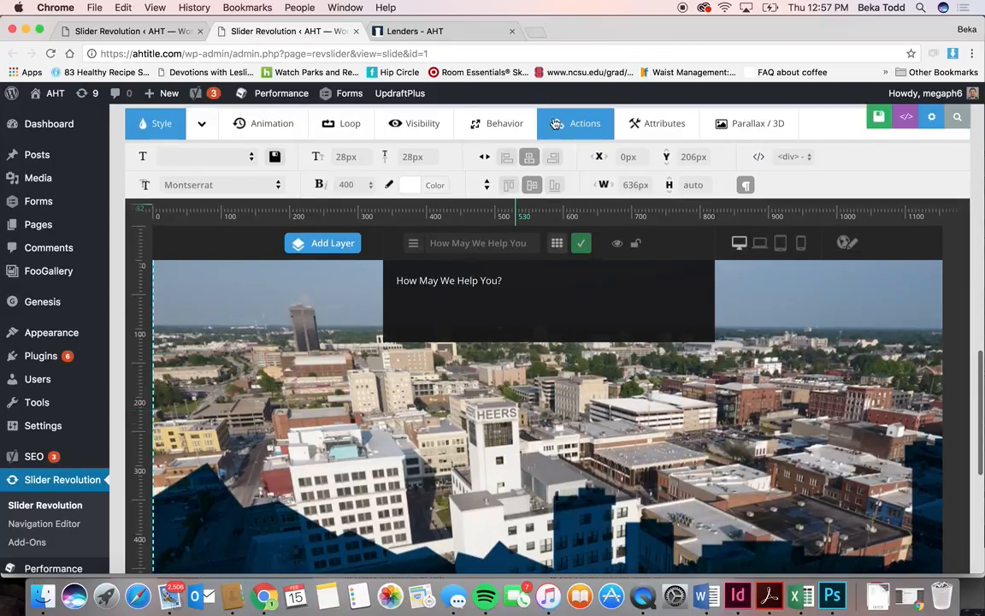
- Show the actions of the "How May We Help You?" layer and review its click link settings
click(556, 124)
scroll(509, 161, right, 3)
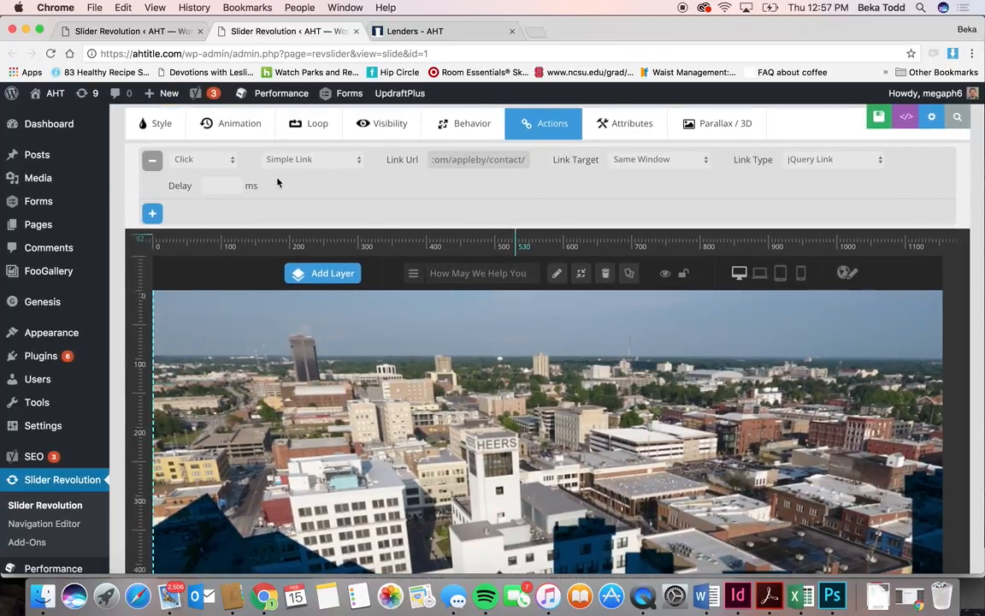
scroll(500, 206, down, 5)
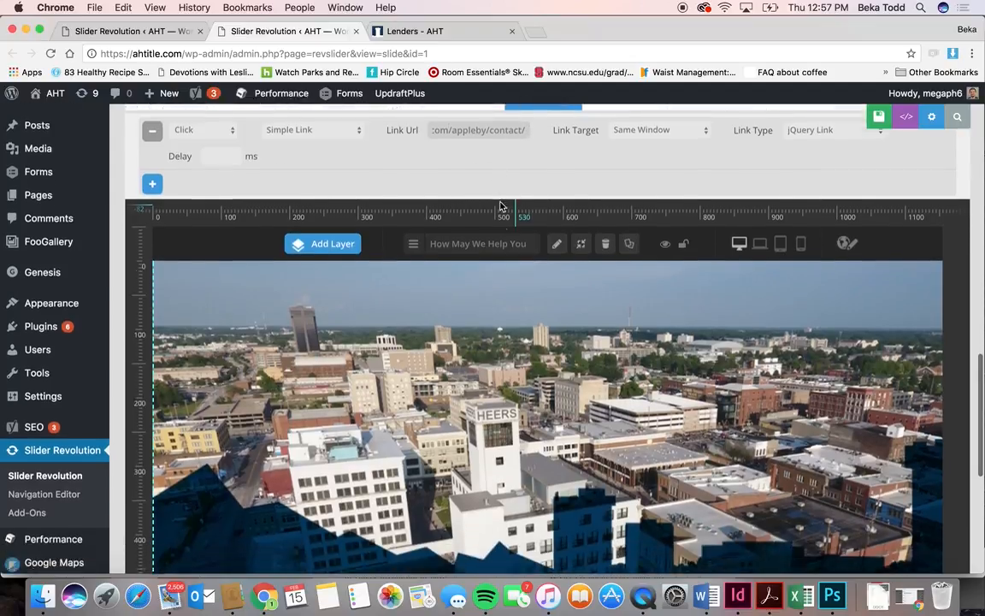
scroll(500, 206, up, 3)
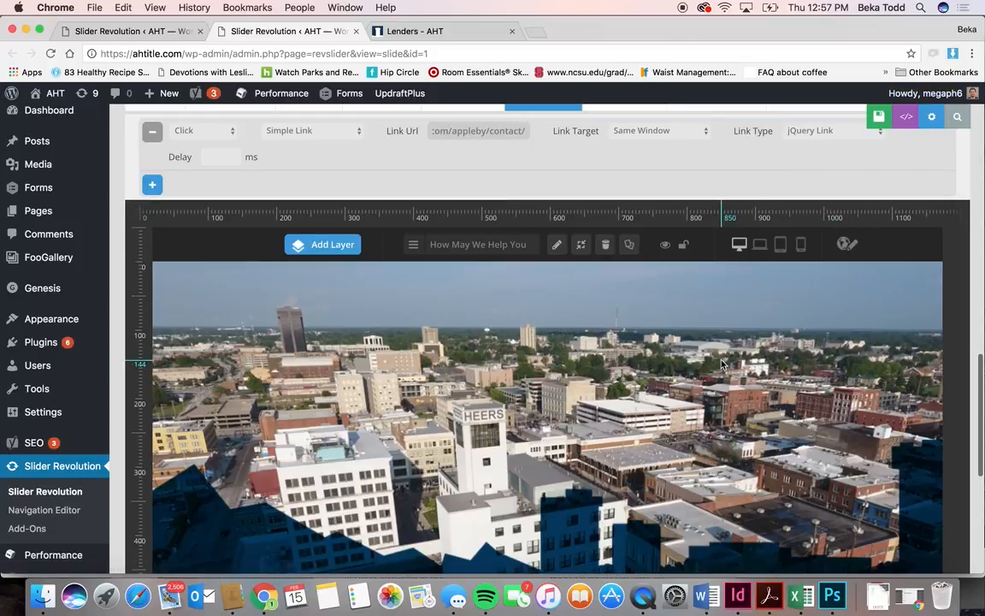
- View the slide in the laptop, tablet and phone layouts, and open and close the slider's desktop preview
scroll(665, 482, down, 4)
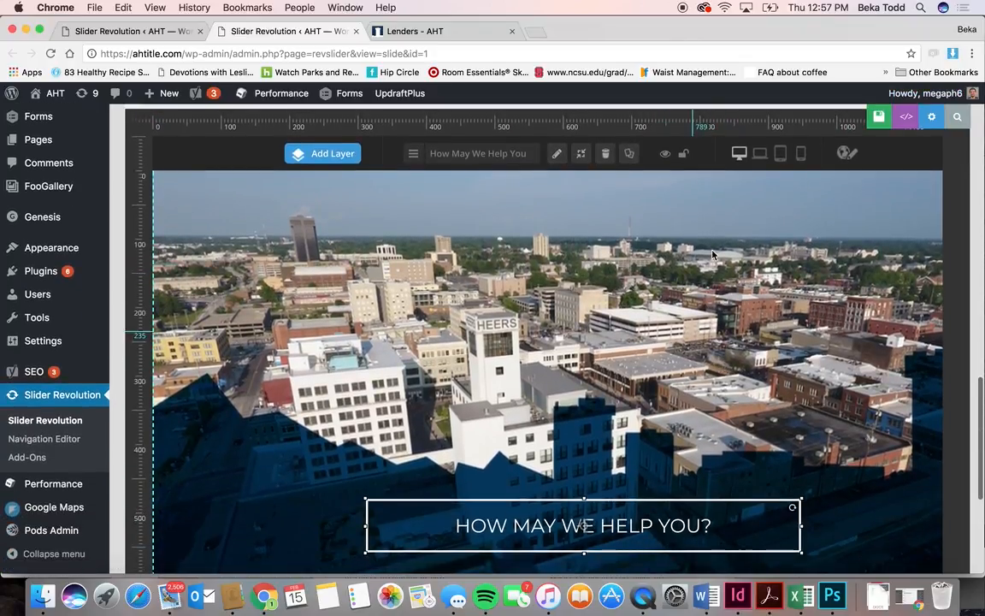
click(759, 154)
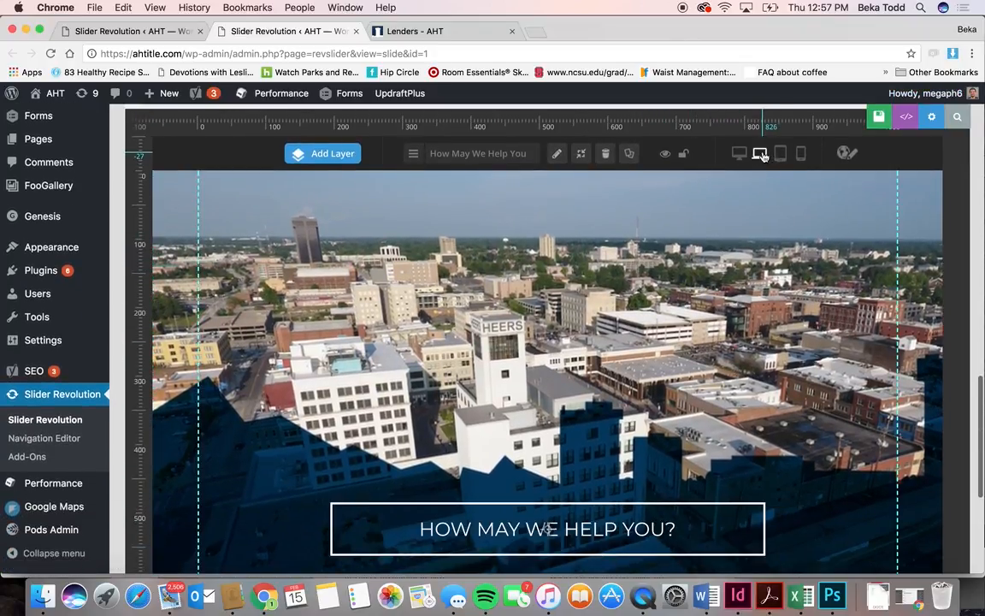
click(780, 154)
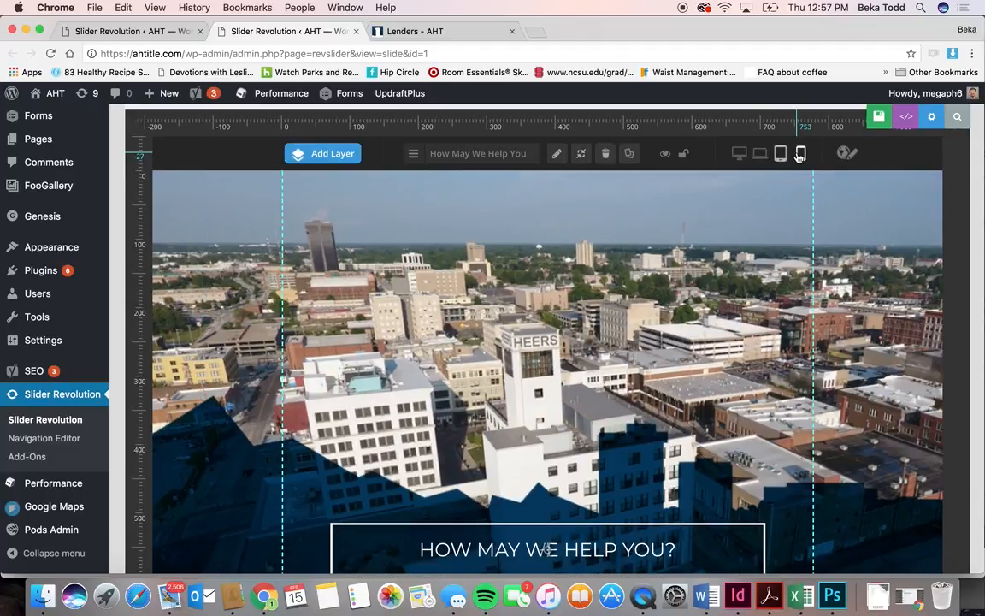
click(800, 154)
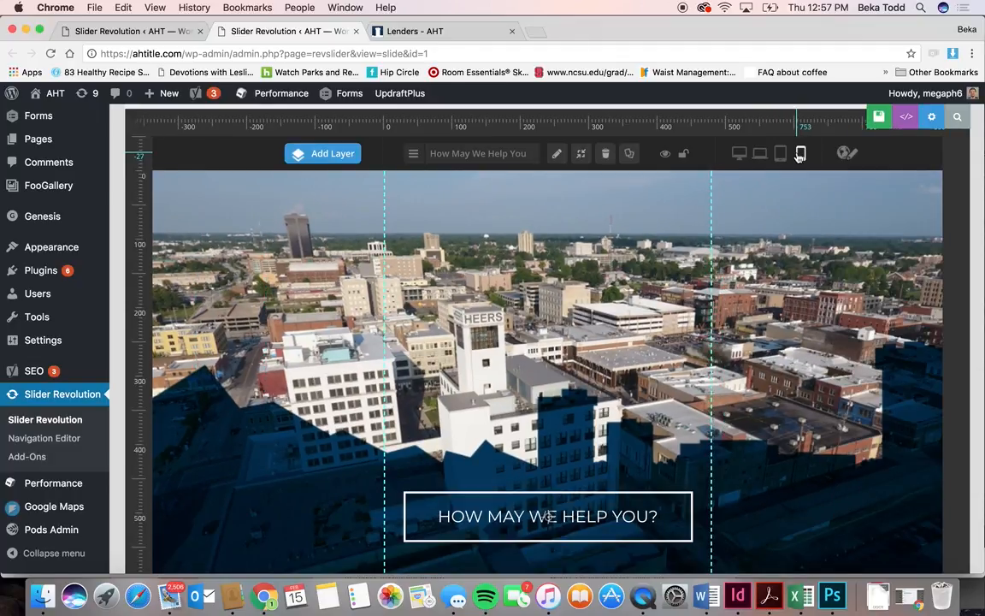
click(934, 117)
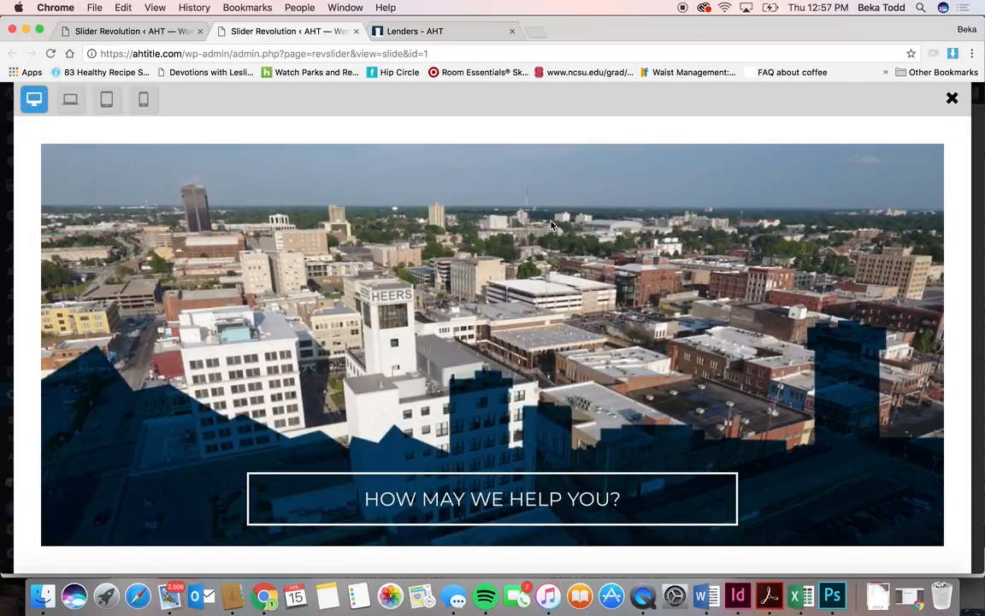
click(954, 98)
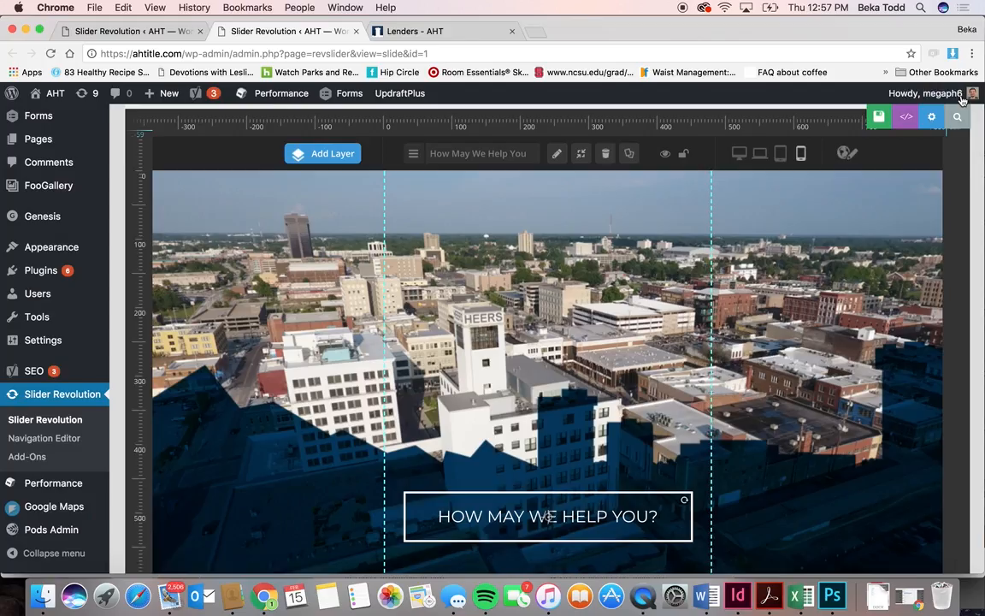
- Return to the original Slider Revolution tab, look at the options for adding a slide, and reopen the list of all sliders
mouse_move(190, 89)
click(152, 39)
scroll(434, 332, down, 6)
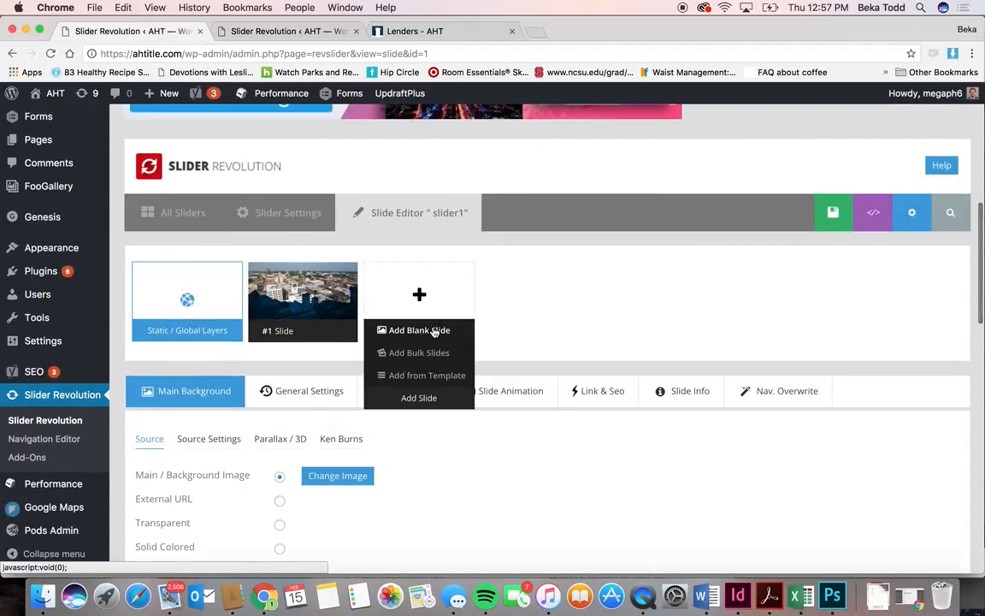
click(202, 215)
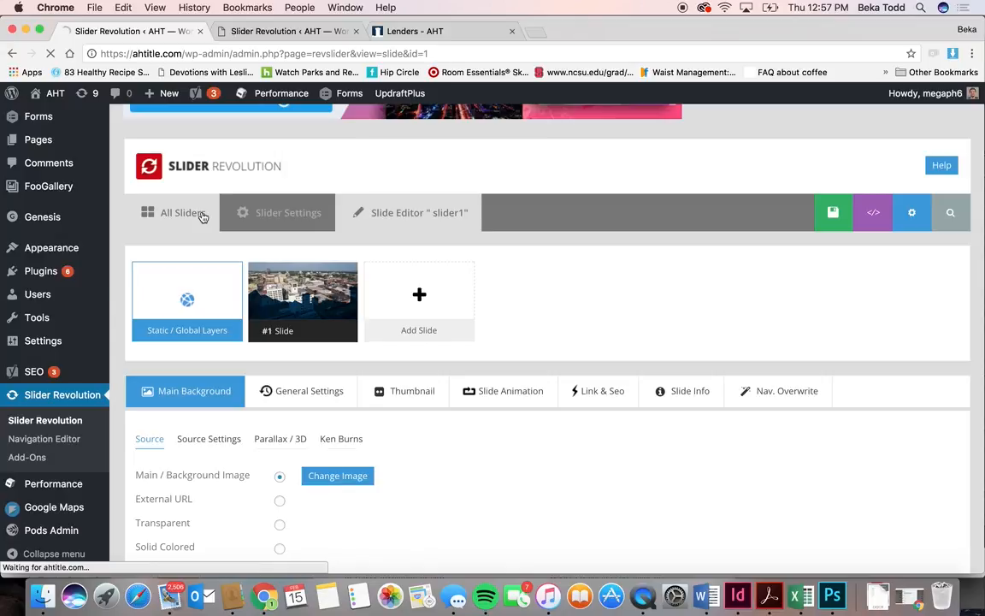
scroll(346, 370, down, 5)
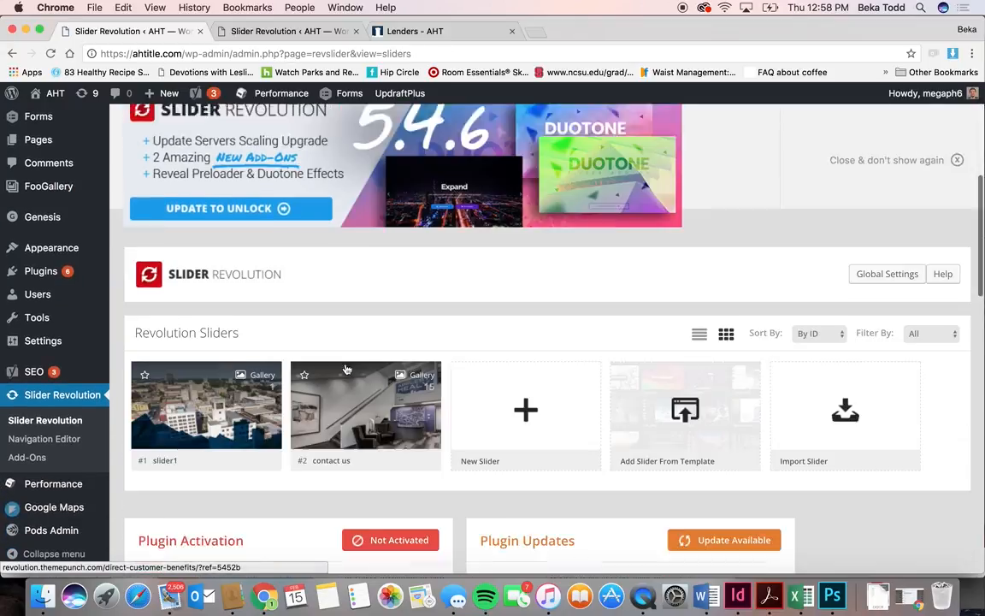
- Open the "contact us" slider in the slide editor and look over its slides
click(347, 370)
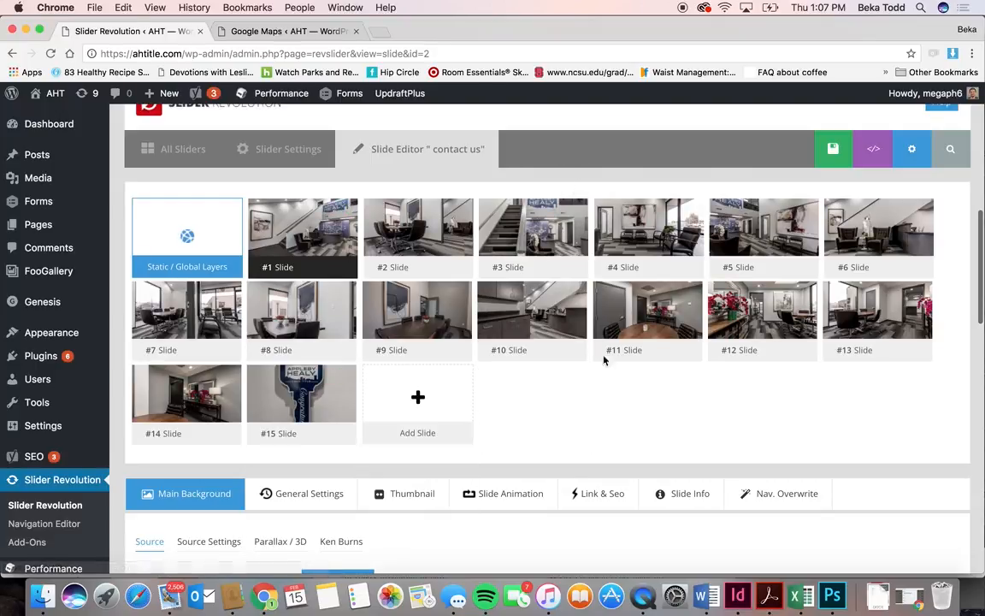
scroll(645, 423, down, 3)
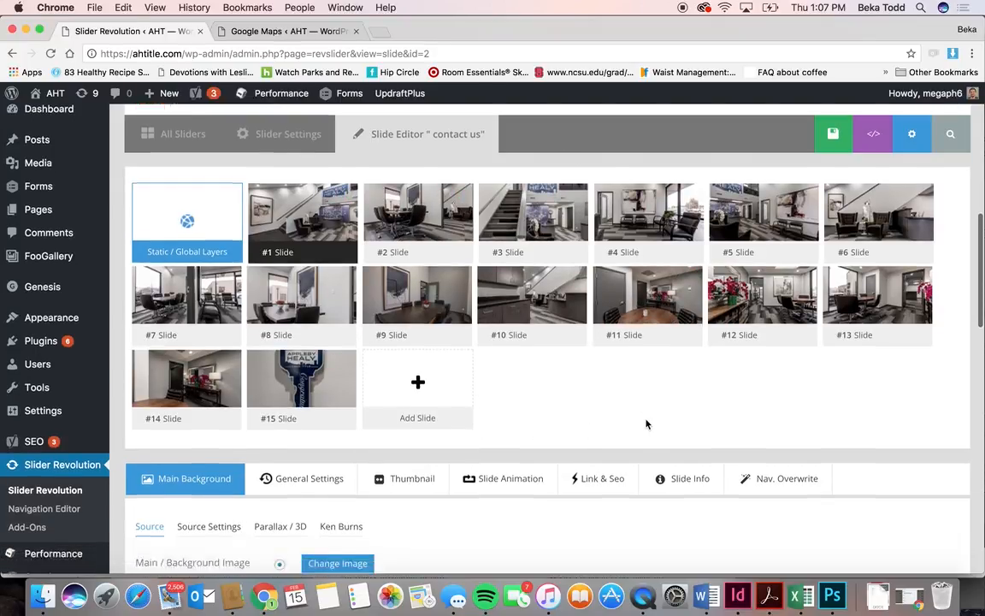
scroll(645, 423, up, 2)
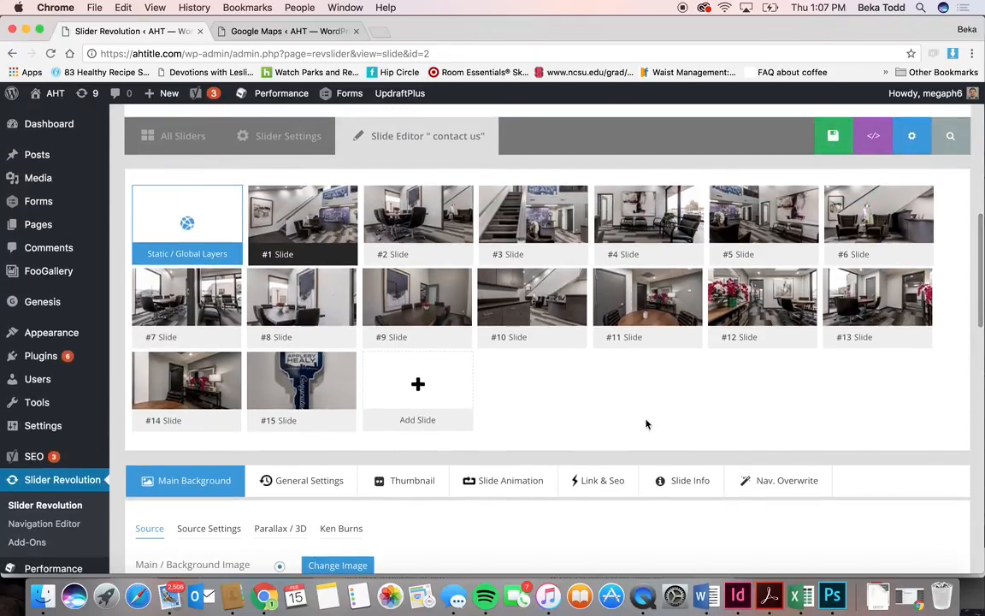
mouse_move(328, 387)
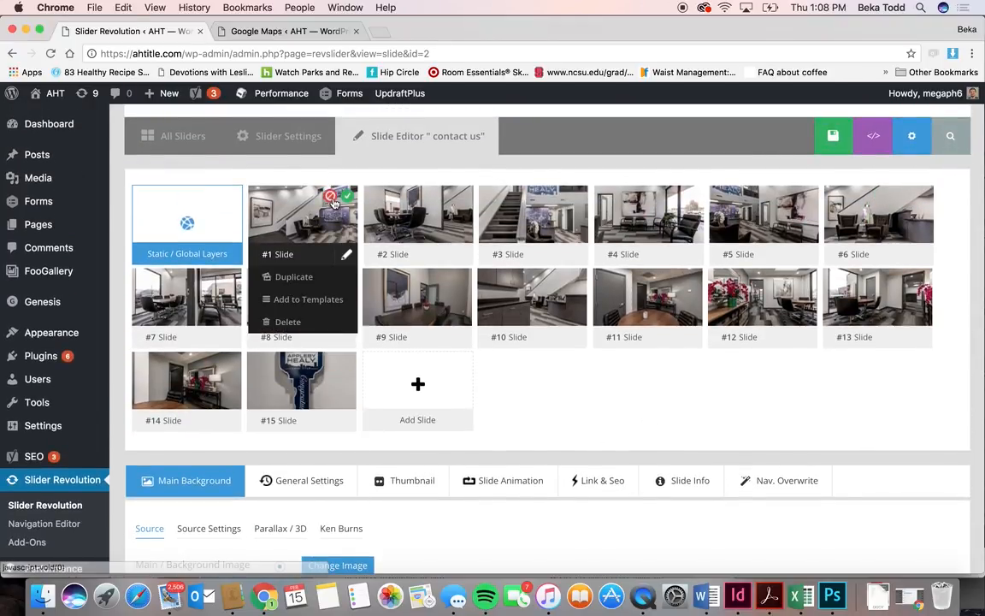
- Unpublish slide #1 of the "contact us" slider and publish it again
mouse_move(390, 220)
mouse_move(336, 199)
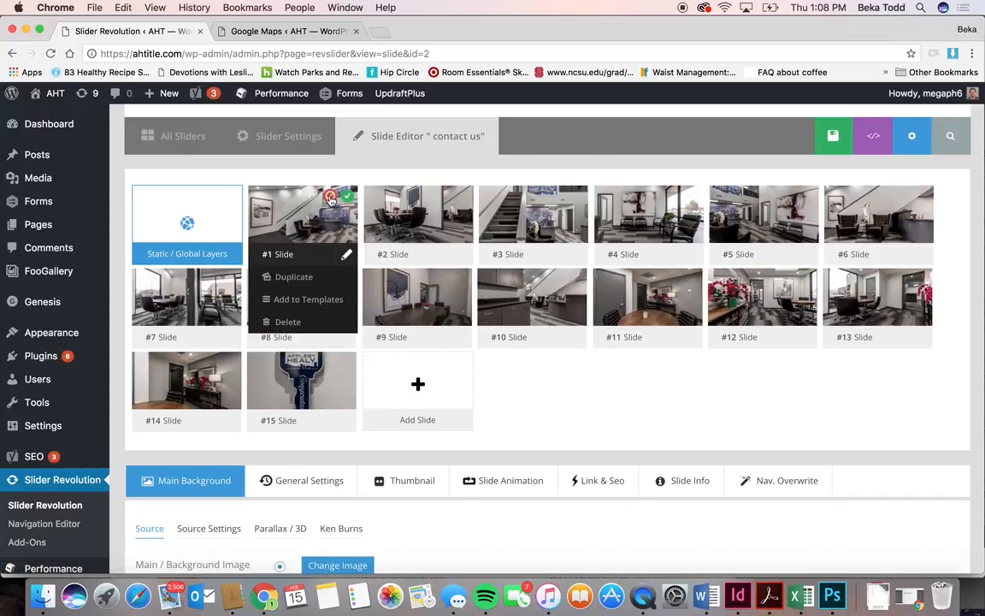
click(330, 198)
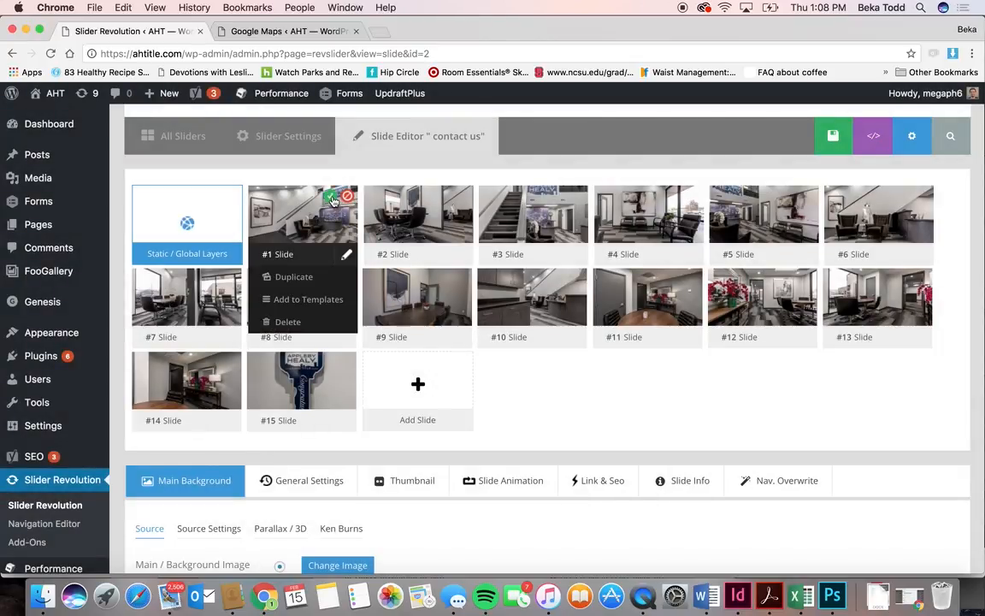
click(333, 199)
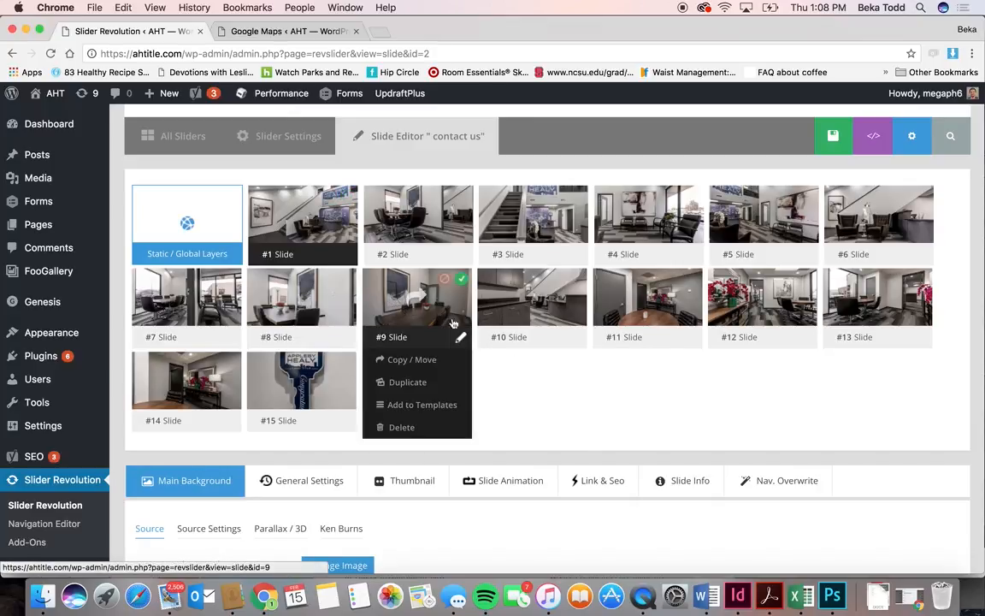
mouse_move(513, 307)
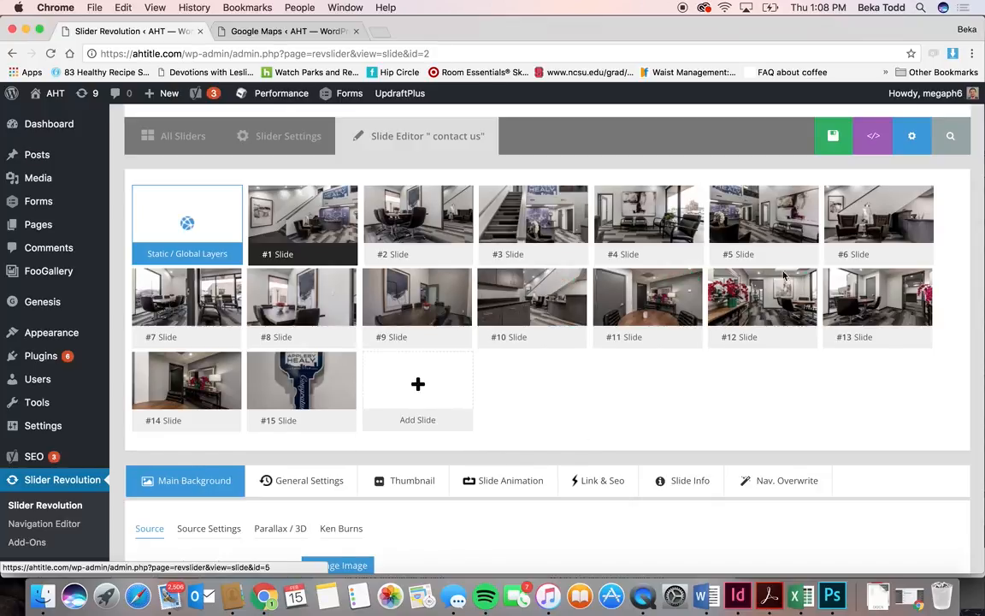
- View slide #1's background source options and its image on the canvas, and return to the slide list
scroll(619, 431, down, 6)
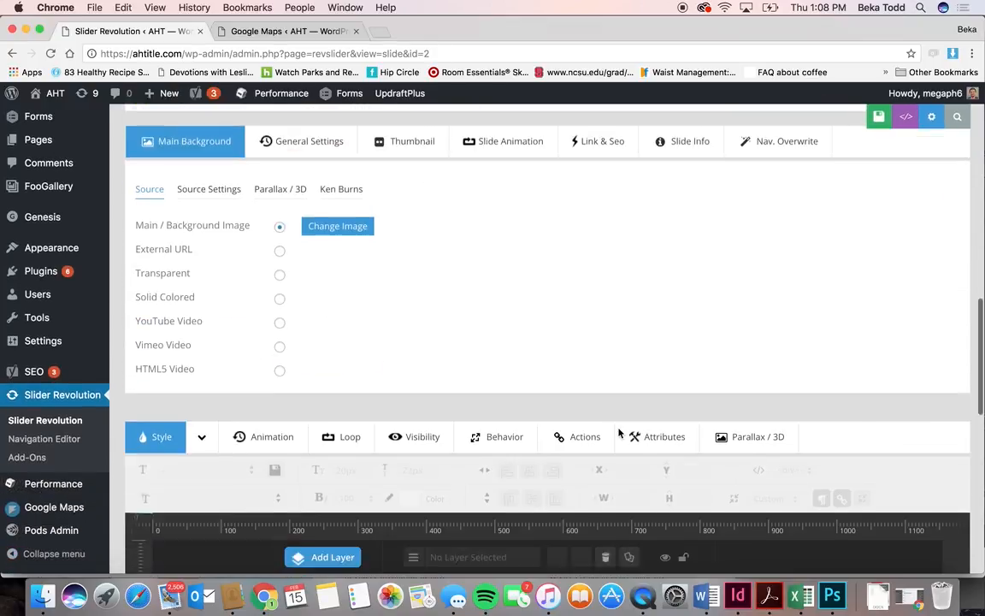
scroll(619, 431, down, 4)
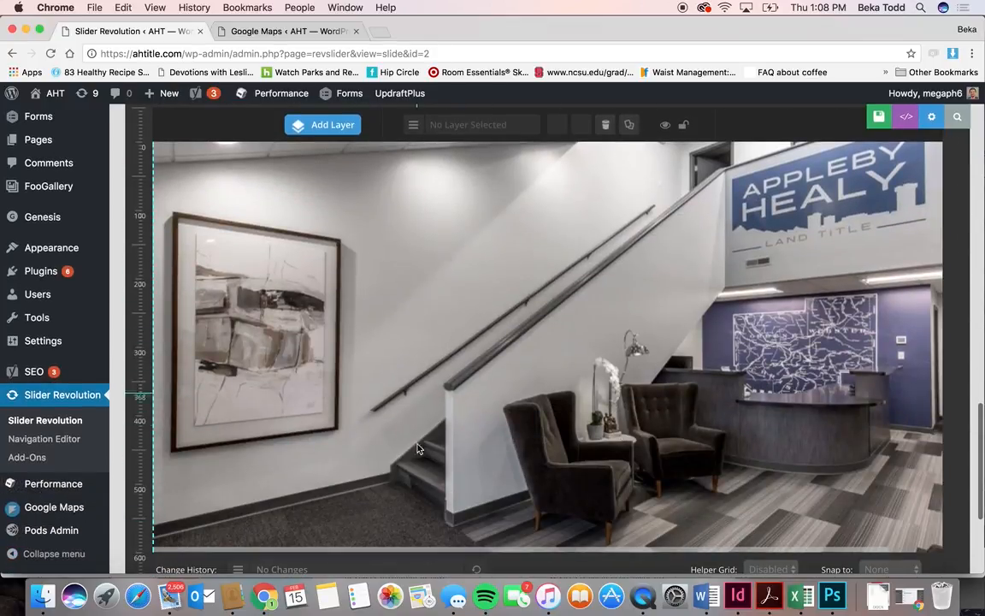
scroll(737, 243, up, 10)
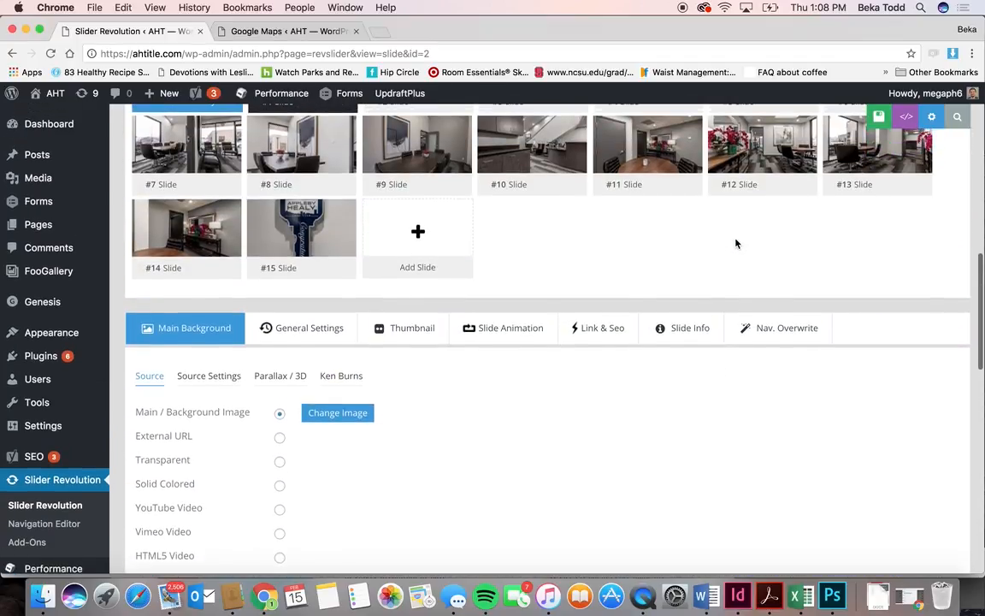
scroll(736, 243, up, 1)
- Start adding bulk slides, try selecting largespringfieldskyline.png and largeskyline.png from the media library, and close it without inserting anything
mouse_move(416, 311)
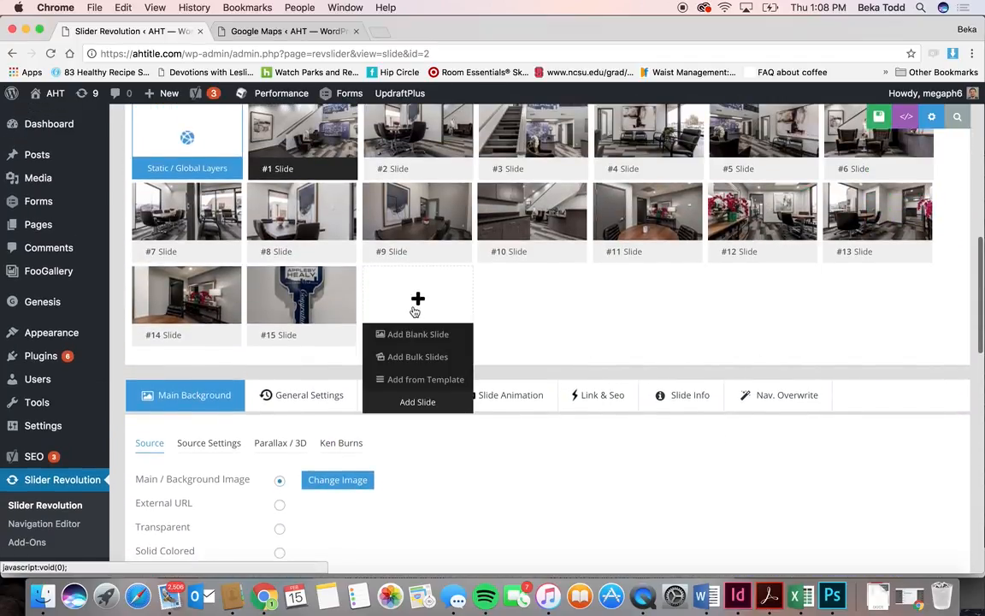
click(416, 357)
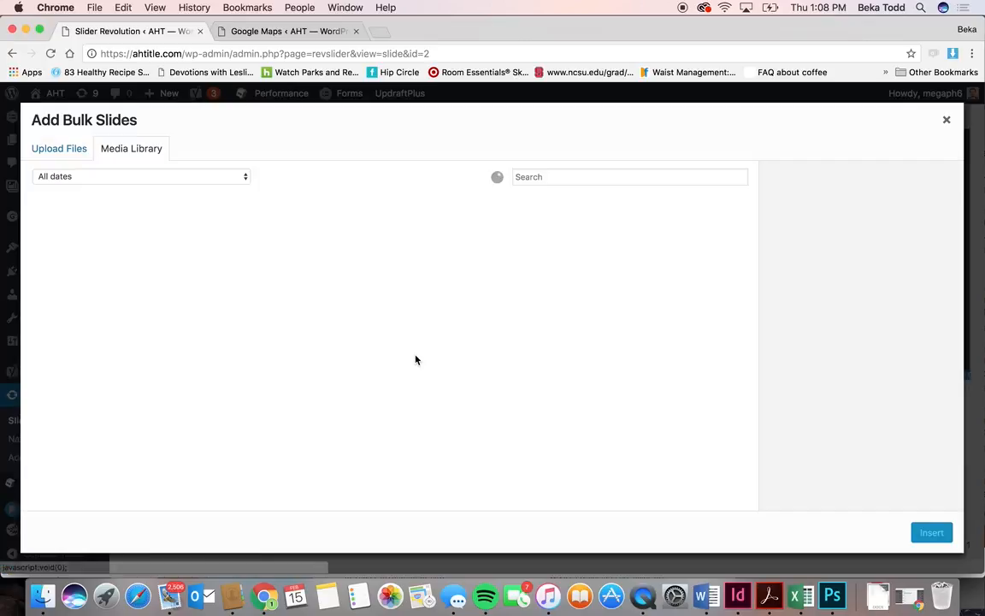
click(282, 222)
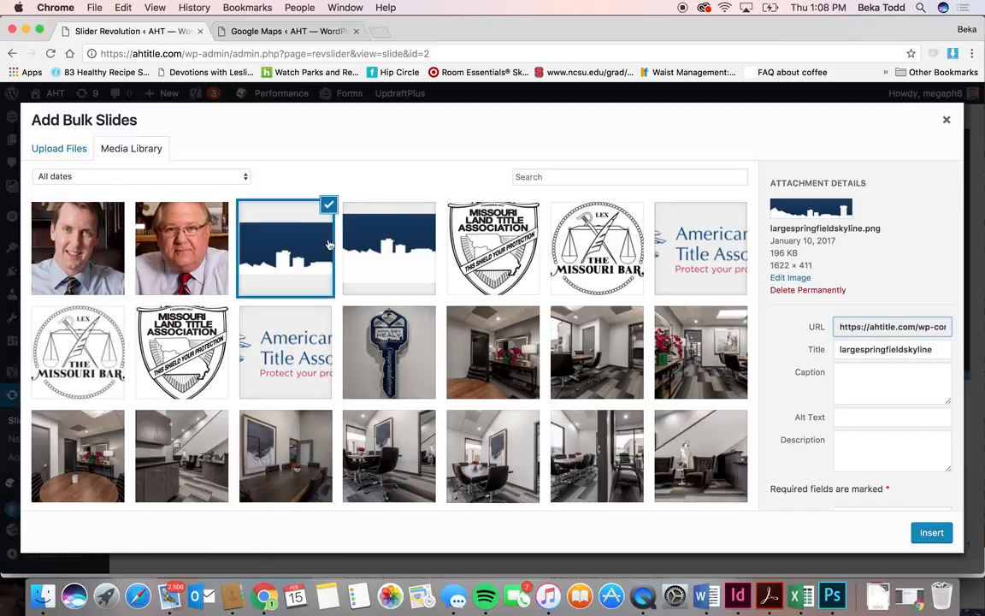
click(377, 247)
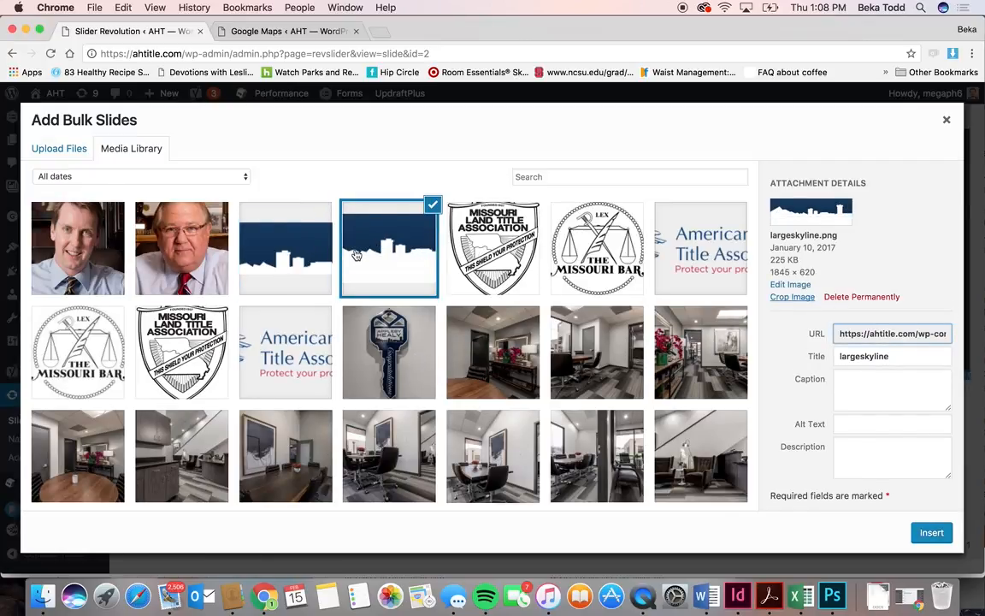
click(946, 121)
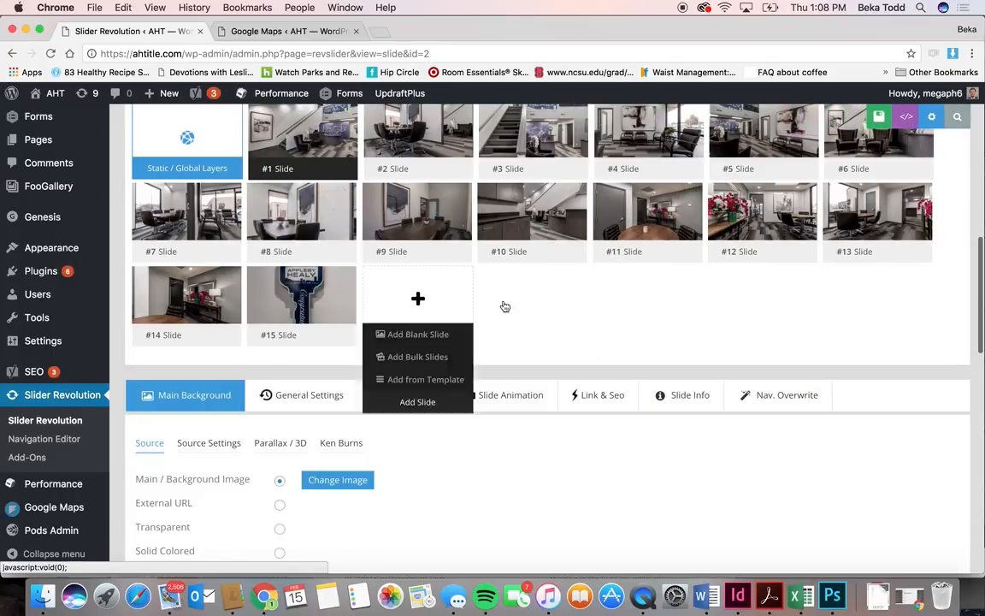
- Look over slide #1's canvas and show its main background's Ken Burns options and source settings
scroll(715, 282, down, 10)
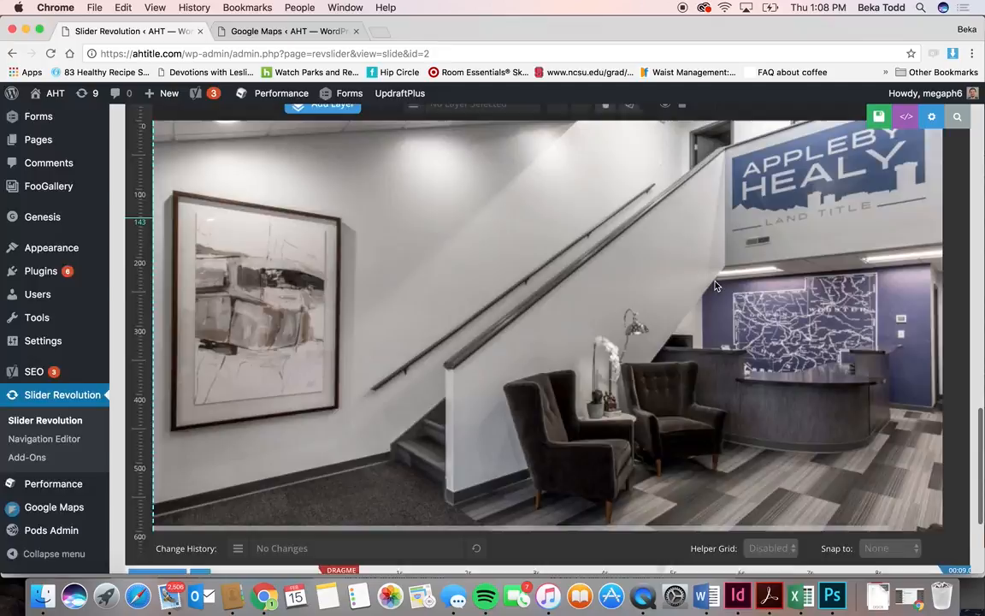
scroll(715, 285, up, 10)
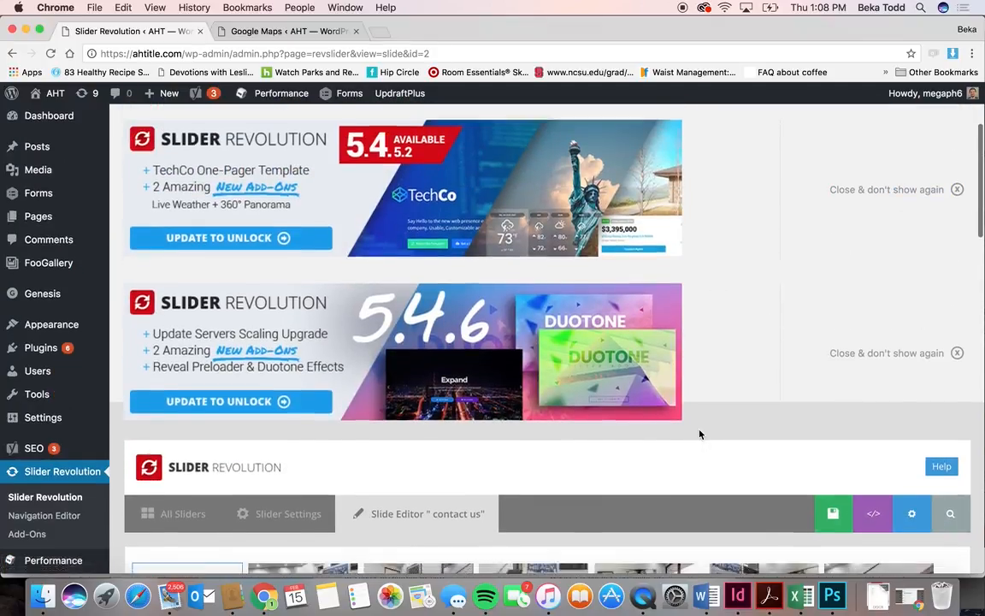
scroll(699, 434, down, 5)
scroll(508, 419, down, 2)
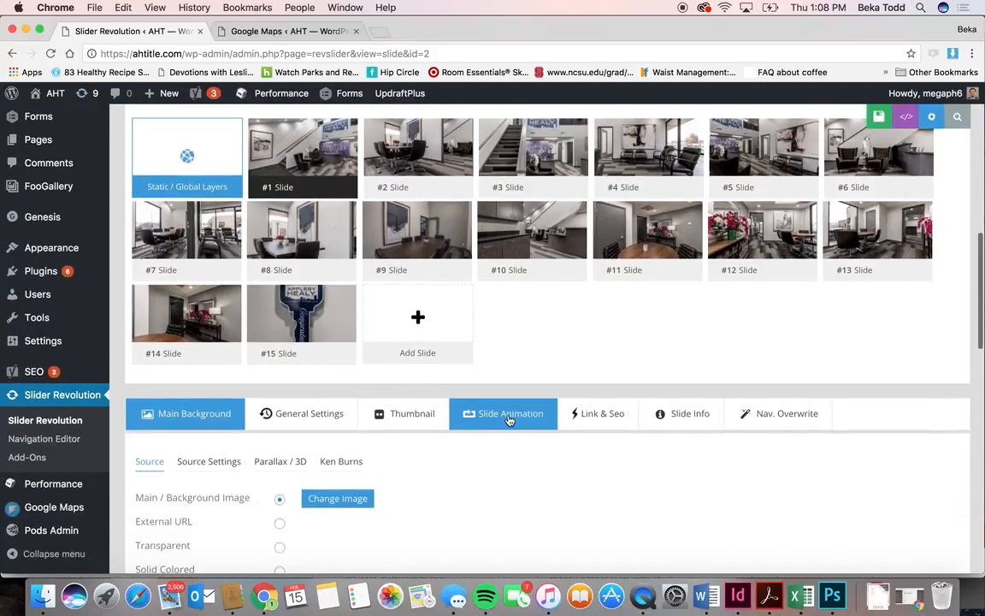
scroll(348, 464, down, 2)
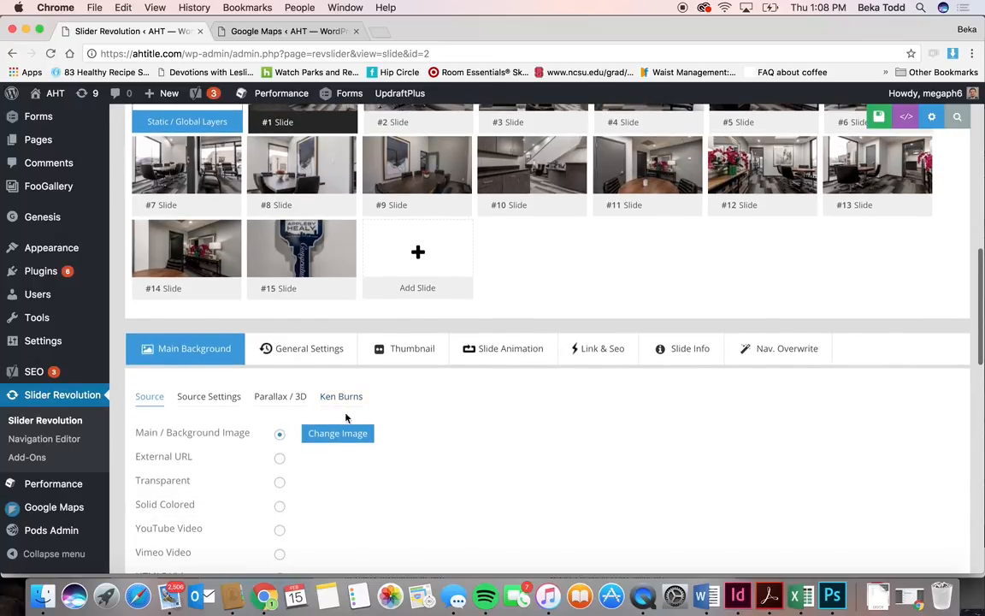
click(345, 398)
click(223, 399)
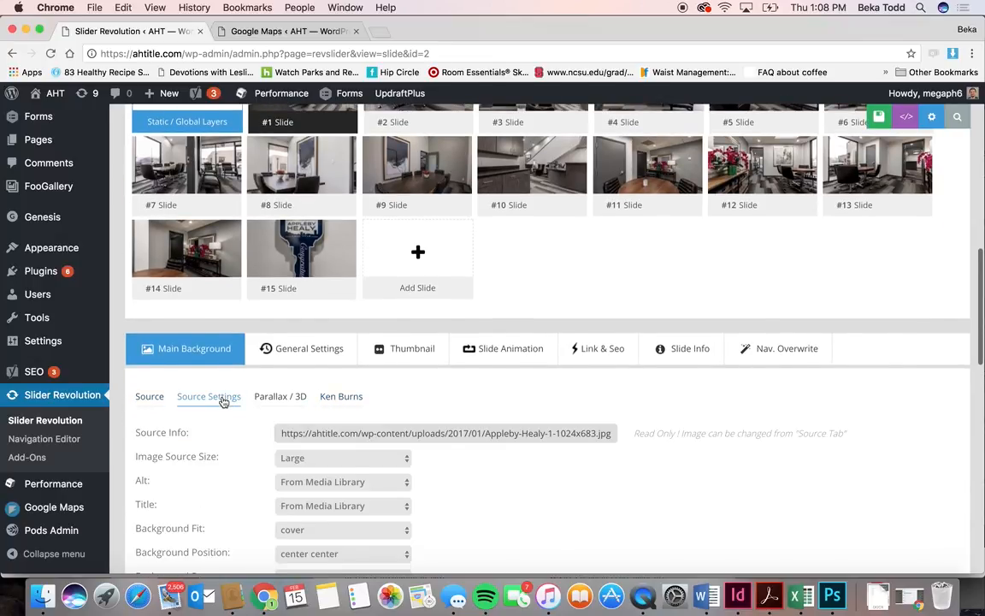
- Show the available Background Position choices for slide #1, keep center center, and check the slide image
scroll(224, 402, down, 4)
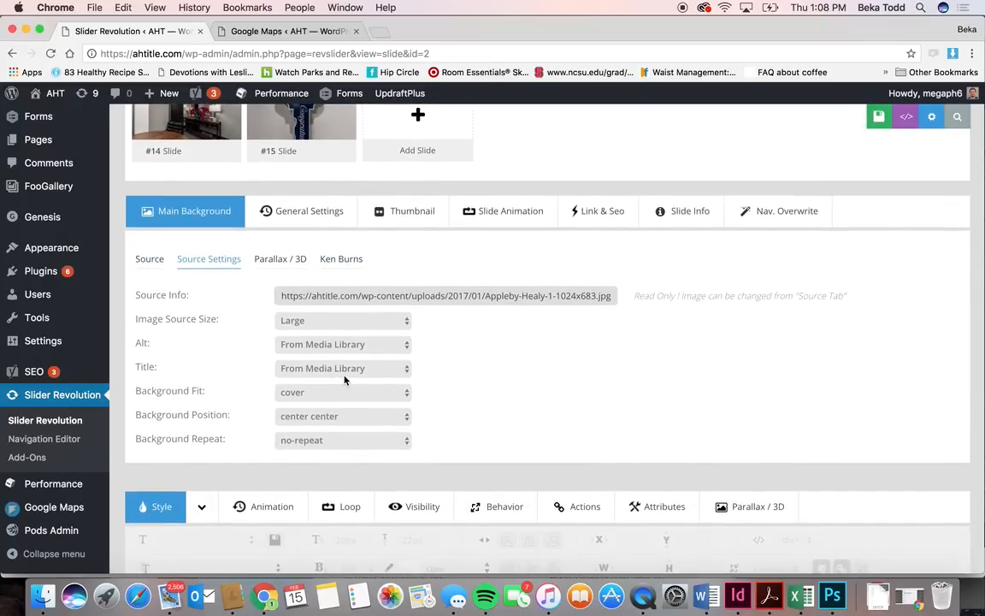
click(360, 421)
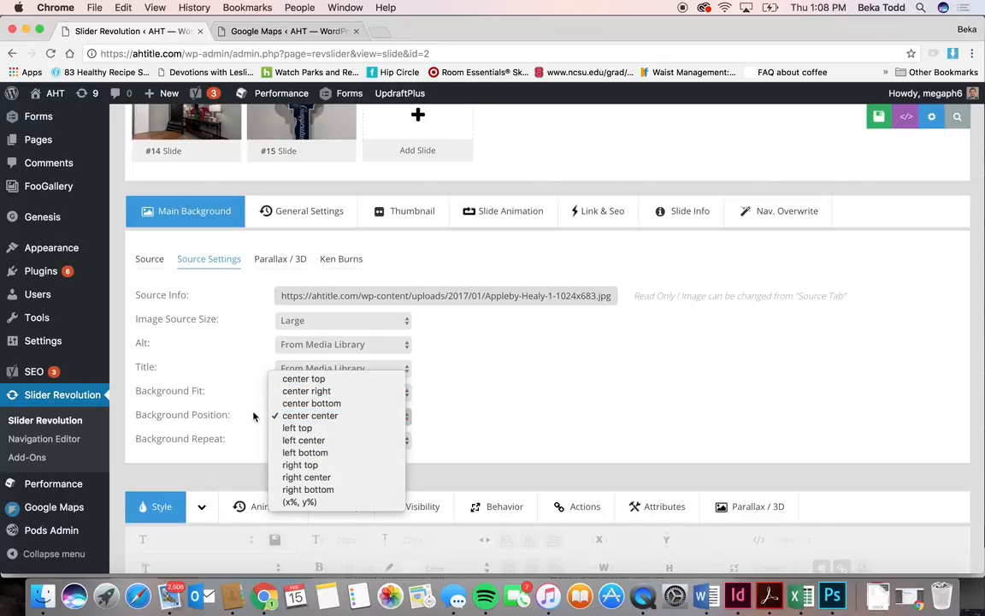
click(533, 422)
scroll(541, 424, down, 5)
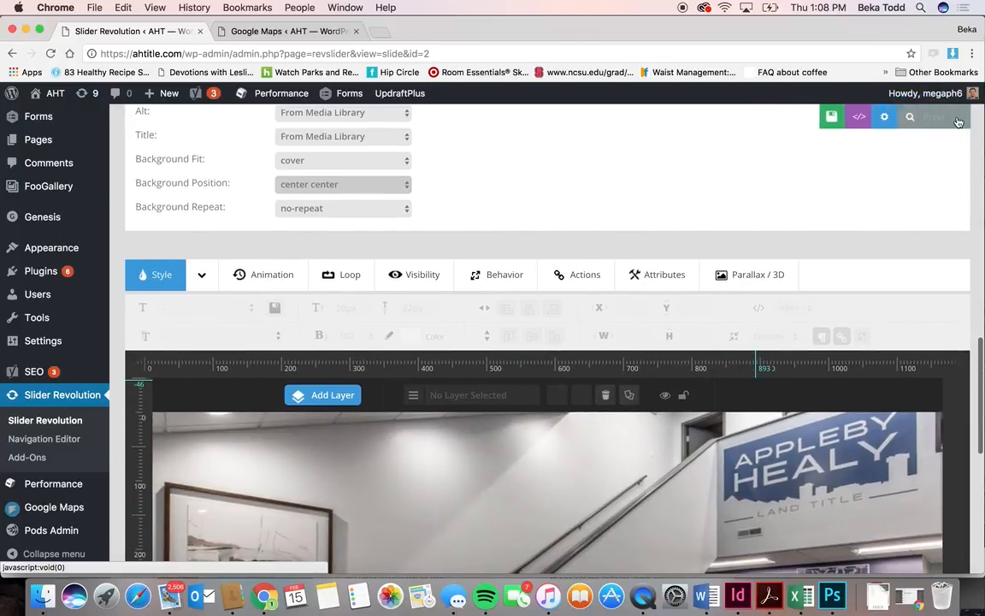
- Return to the slide list and view the copy, duplicate, template and delete options of slide #2
scroll(820, 154, up, 10)
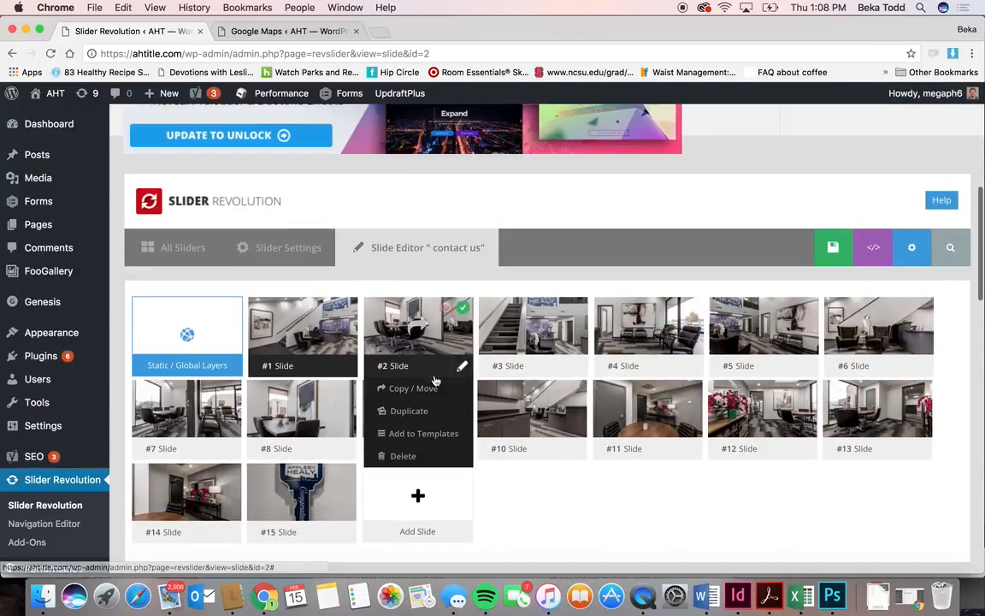
mouse_move(422, 360)
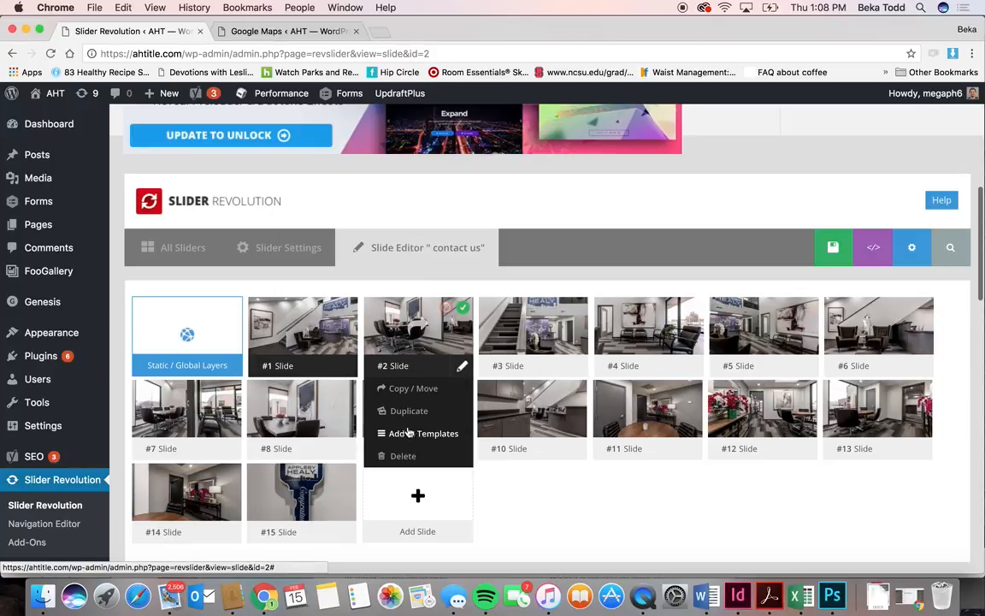
scroll(500, 526, down, 1)
- Review the Ken Burns / Pan Zoom settings of slide #1's main background and return to the slide list
scroll(501, 525, down, 5)
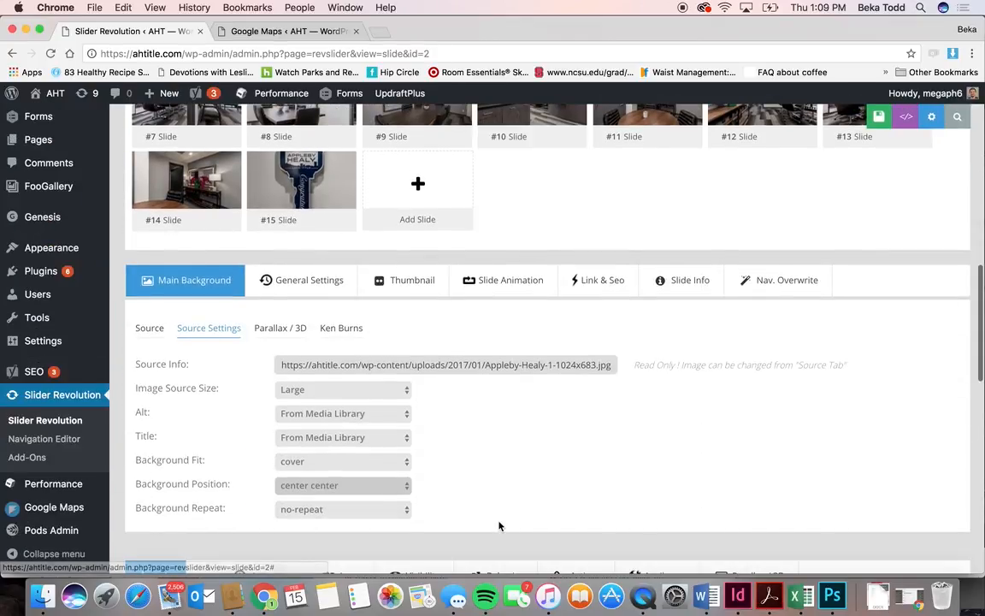
click(342, 330)
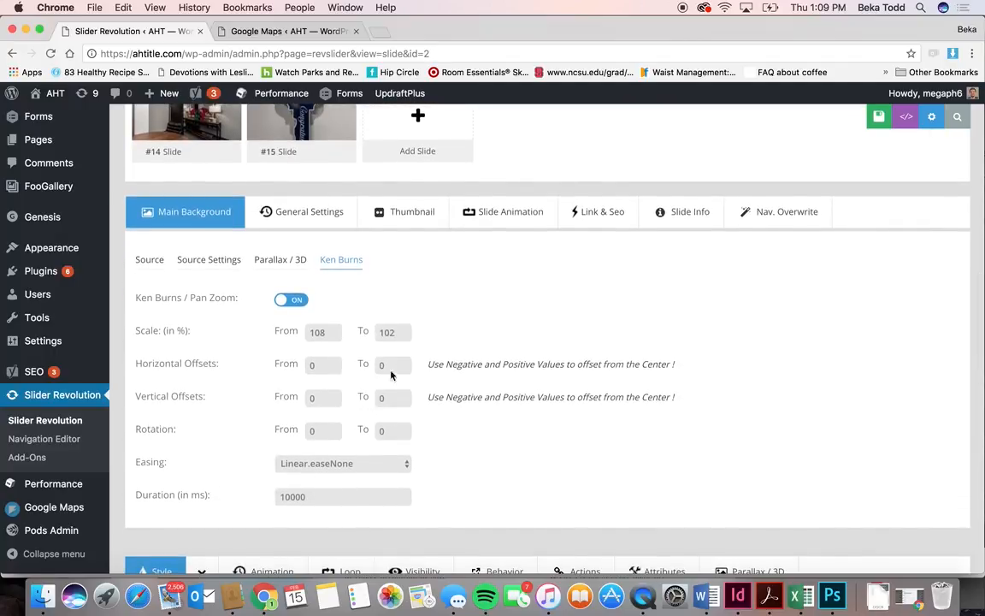
scroll(544, 274, up, 1)
scroll(544, 273, up, 2)
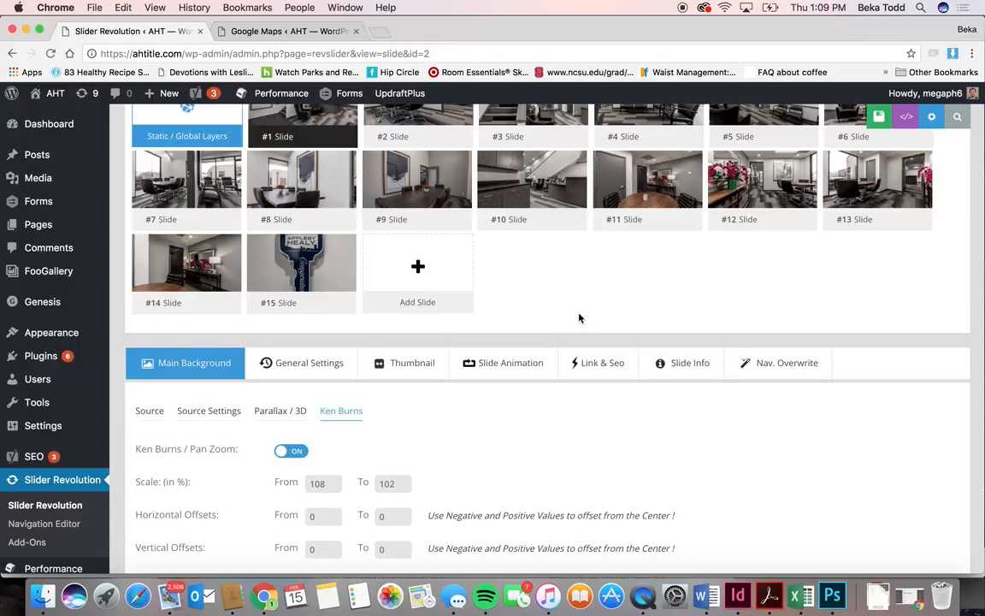
scroll(578, 319, up, 5)
- Open the "contact us" slider's settings, highlight its embed shortcode, and view the slider type and layout options
mouse_move(580, 318)
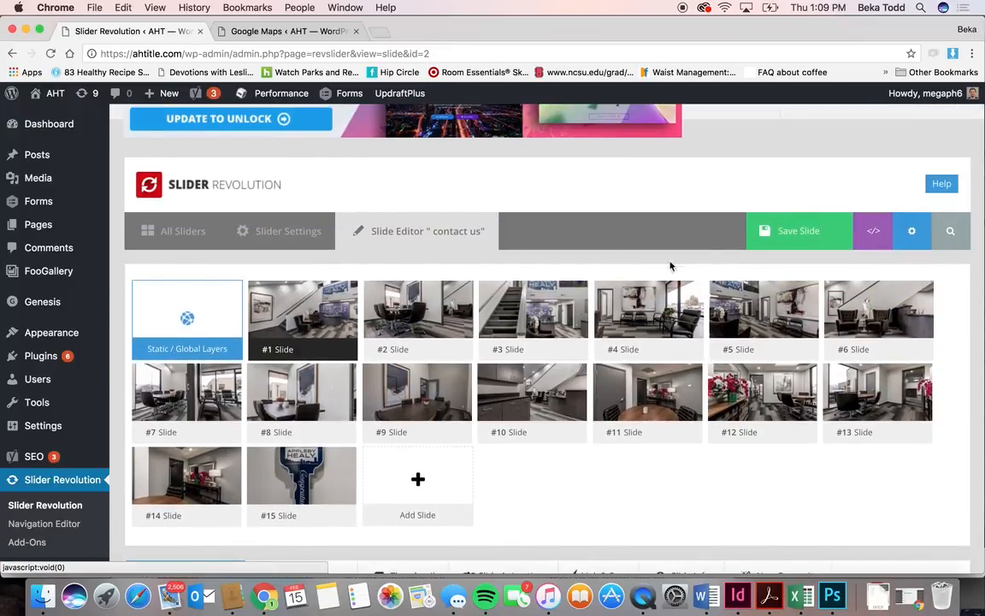
click(302, 229)
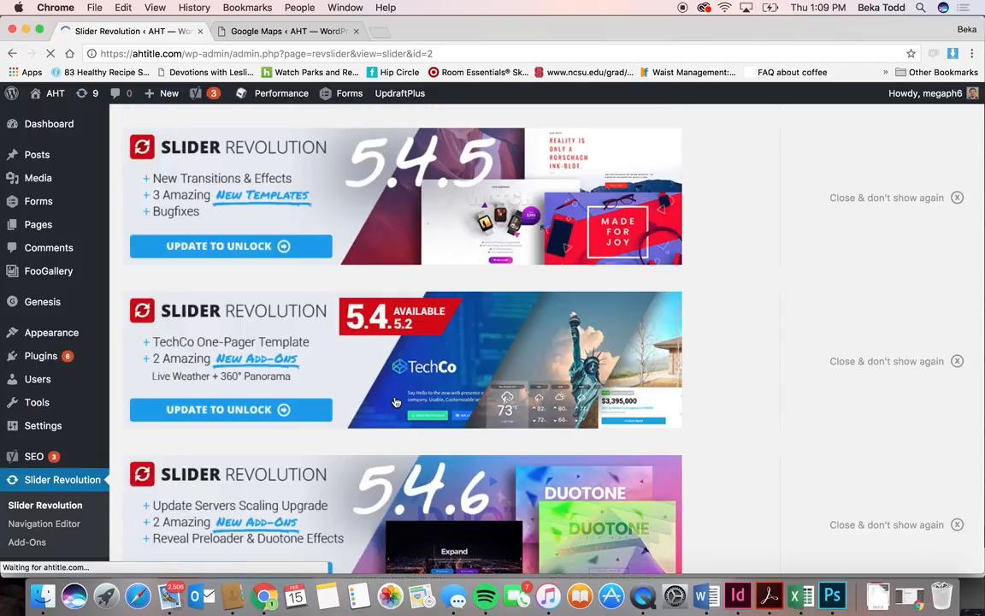
scroll(395, 402, down, 10)
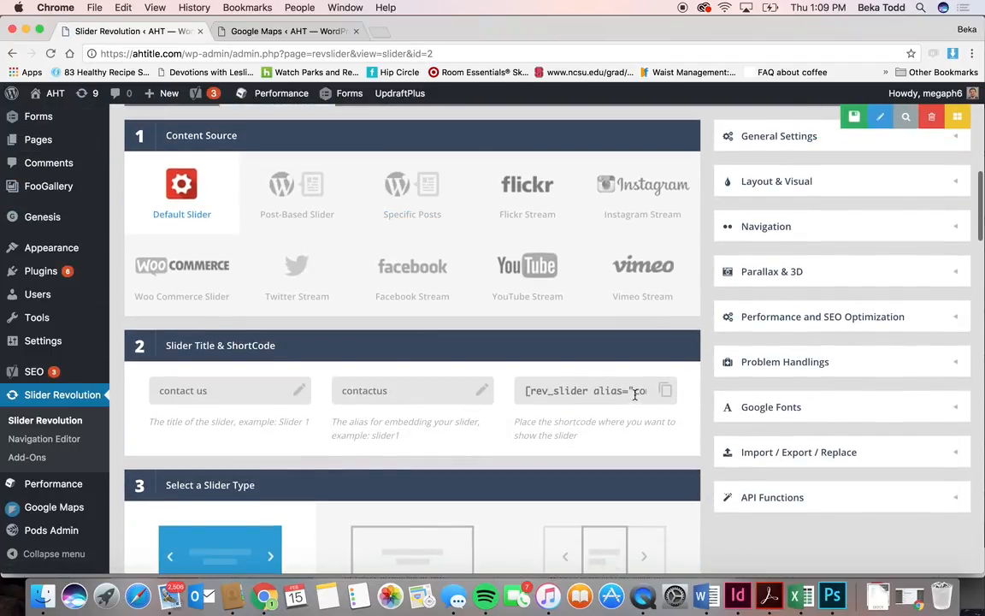
click(634, 393)
scroll(476, 374, down, 3)
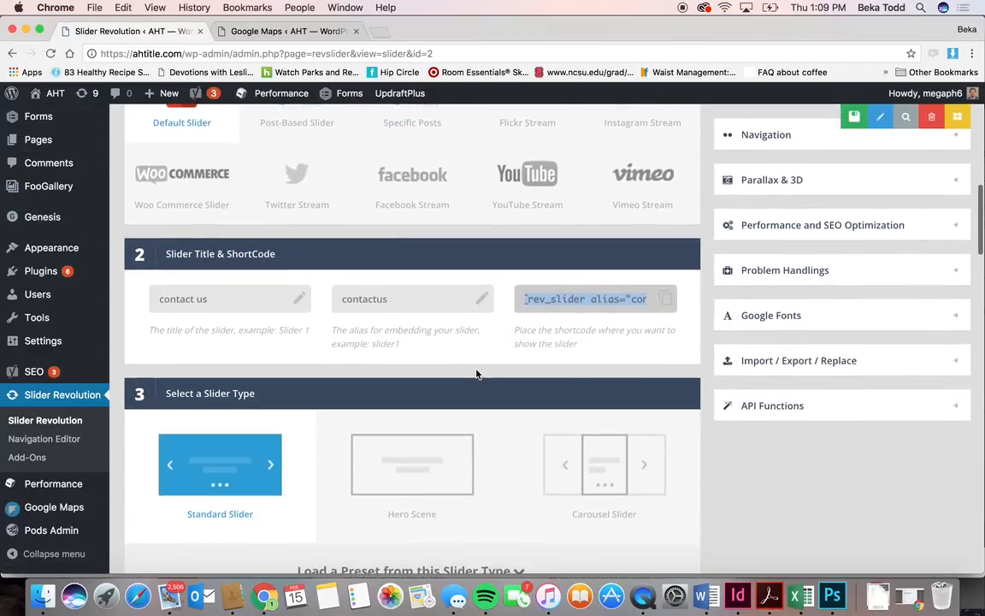
scroll(476, 373, down, 3)
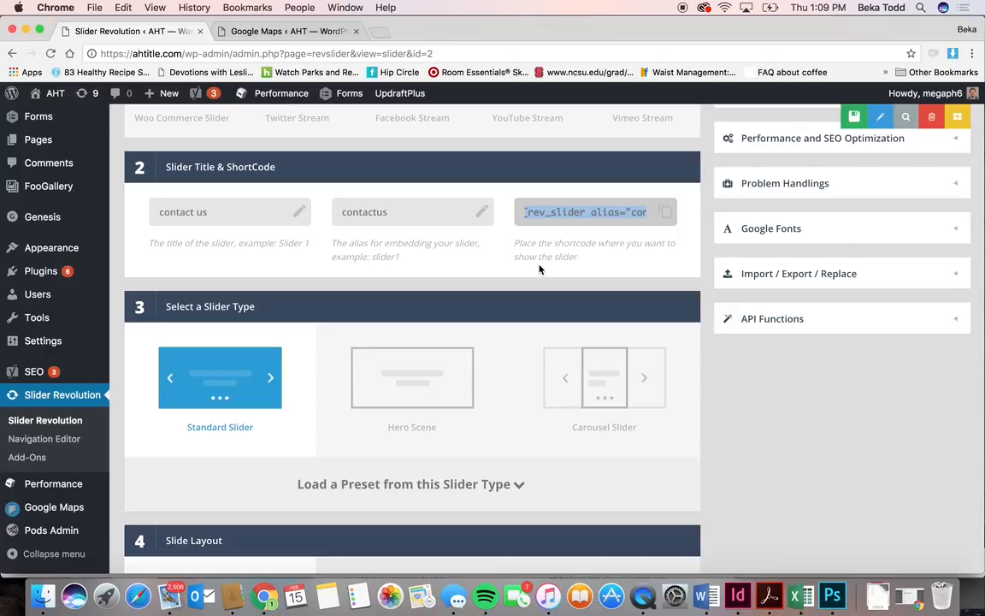
scroll(539, 269, down, 2)
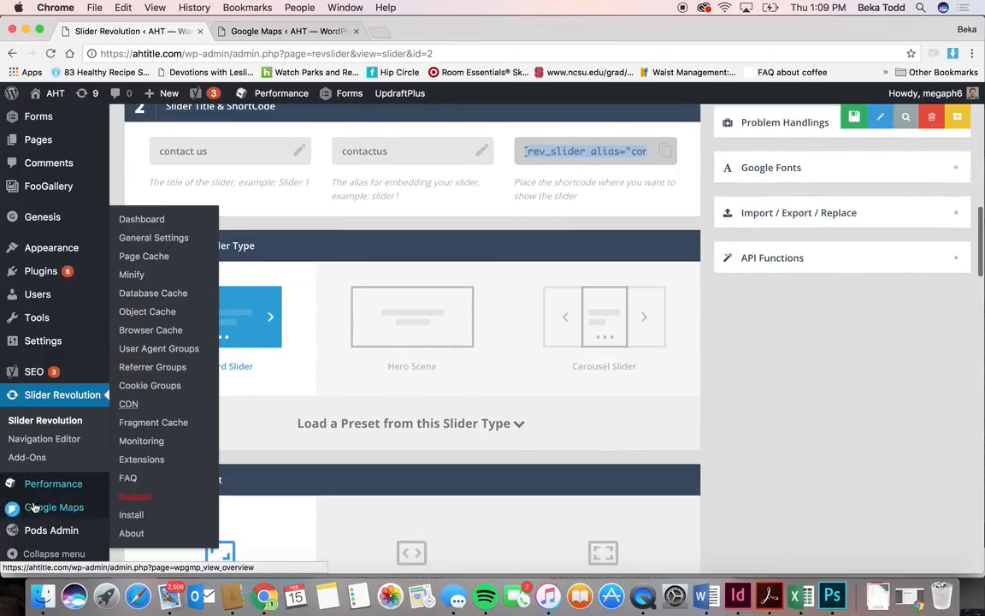
- Open the Google Maps plugin's location list and review the edit settings of the Appleby Healy Ozark location
click(40, 509)
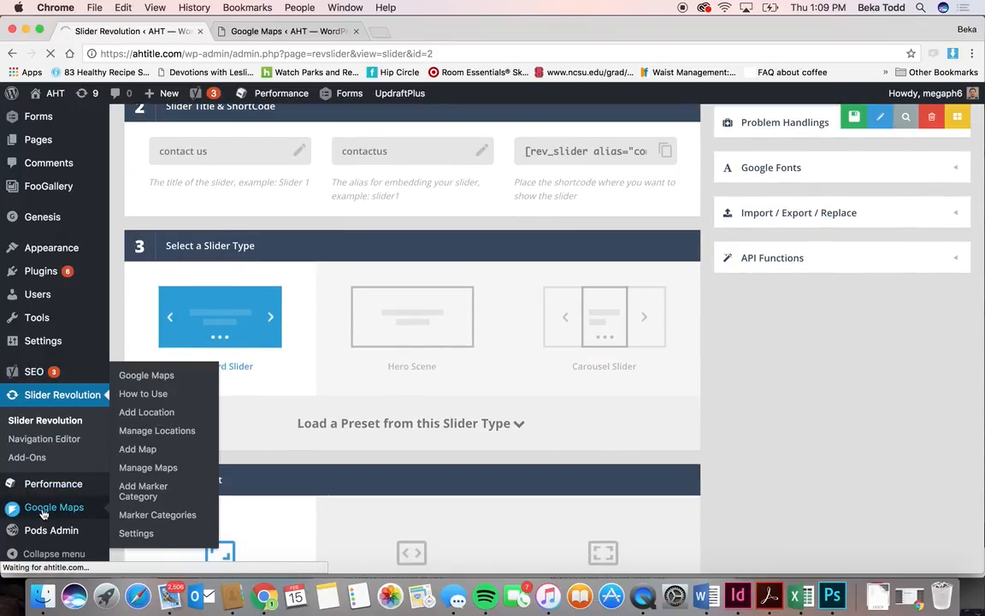
scroll(273, 454, down, 3)
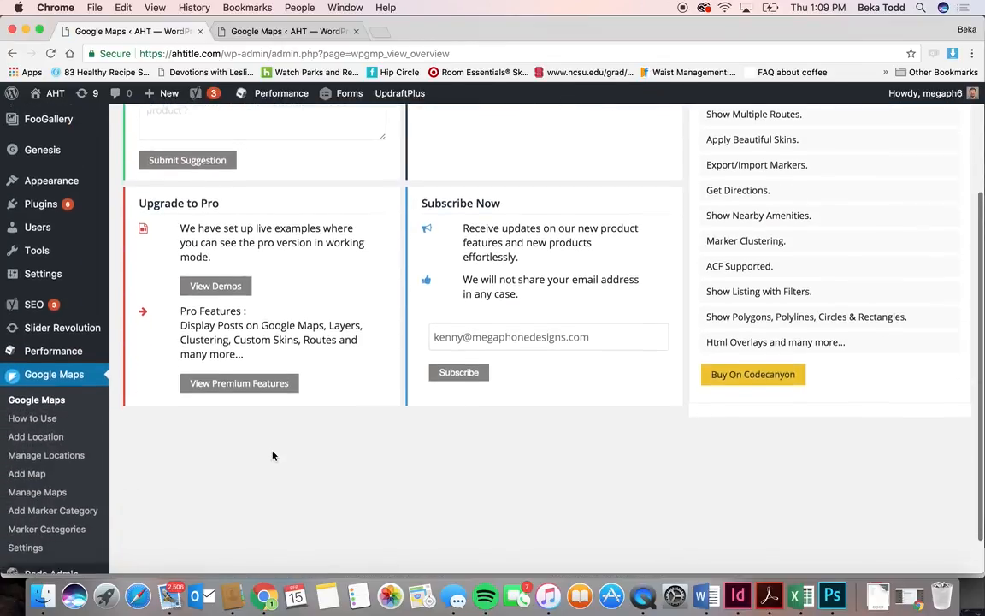
scroll(273, 455, down, 2)
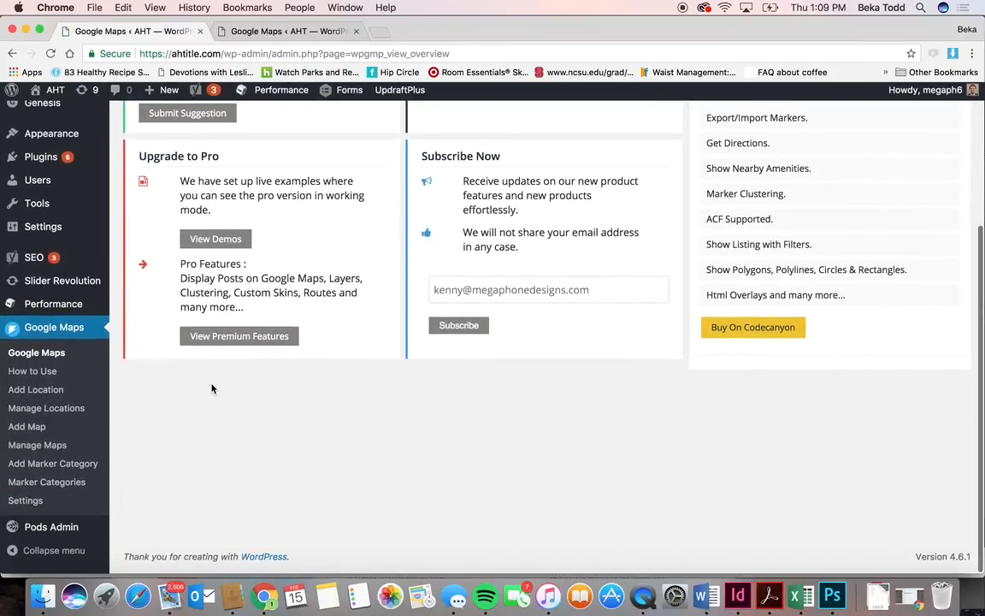
click(49, 412)
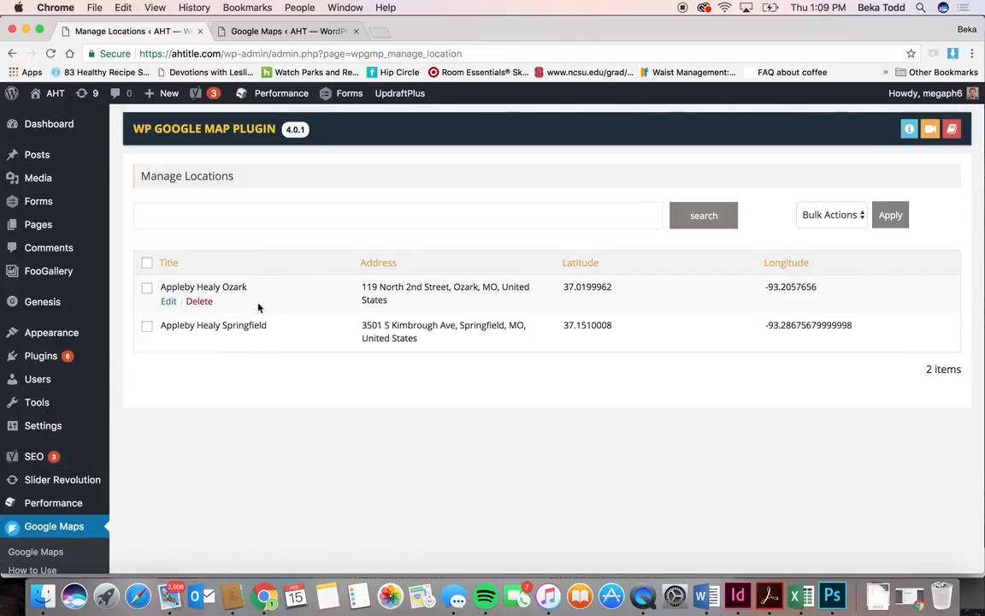
click(168, 302)
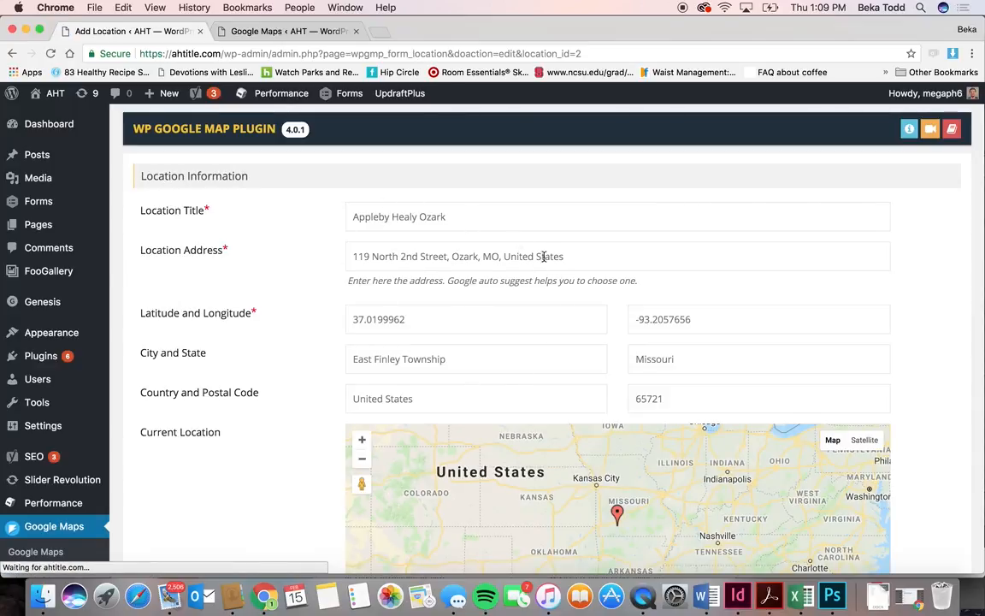
scroll(268, 428, down, 10)
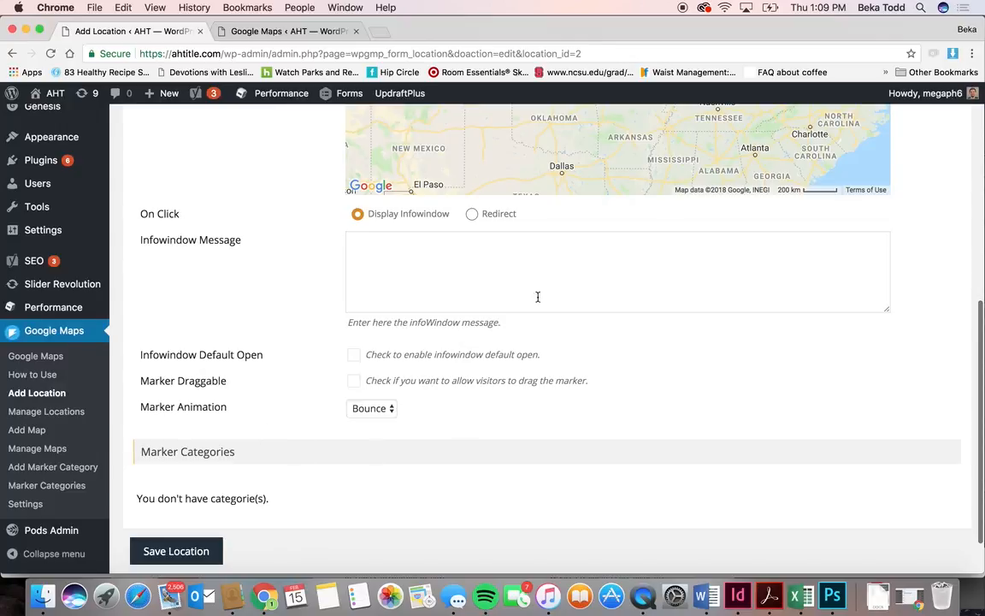
scroll(510, 333, down, 2)
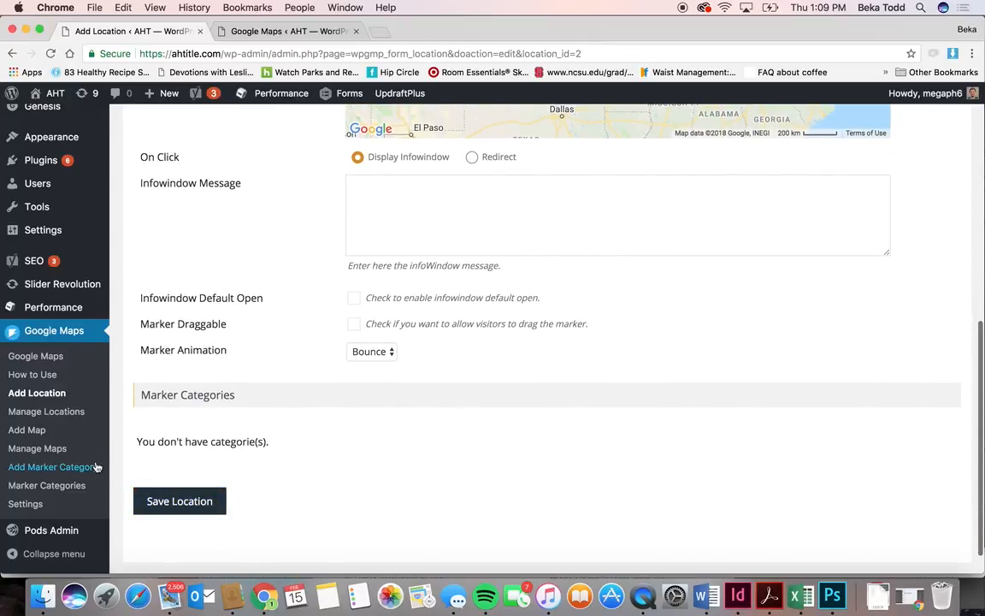
- Try adding a new map location by entering 45 as the address and picking the suggested address in Pruszków, Poland
click(37, 392)
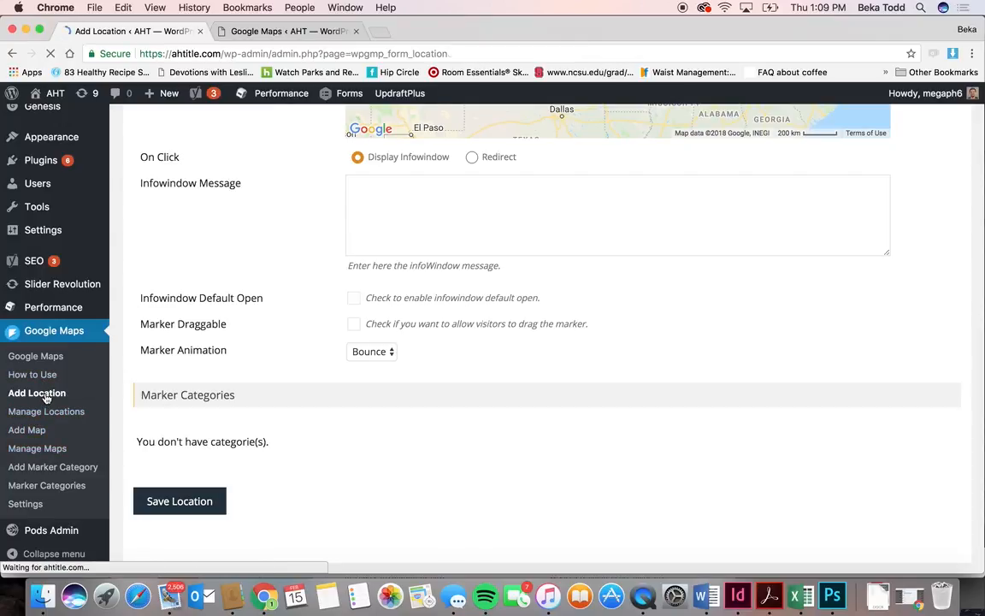
click(433, 255)
text(45)
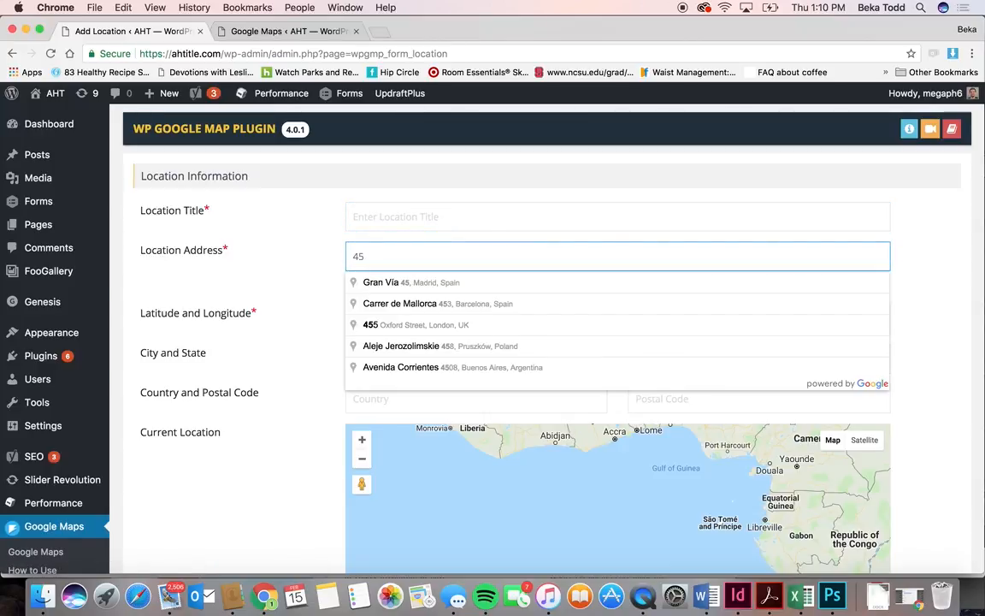
click(498, 352)
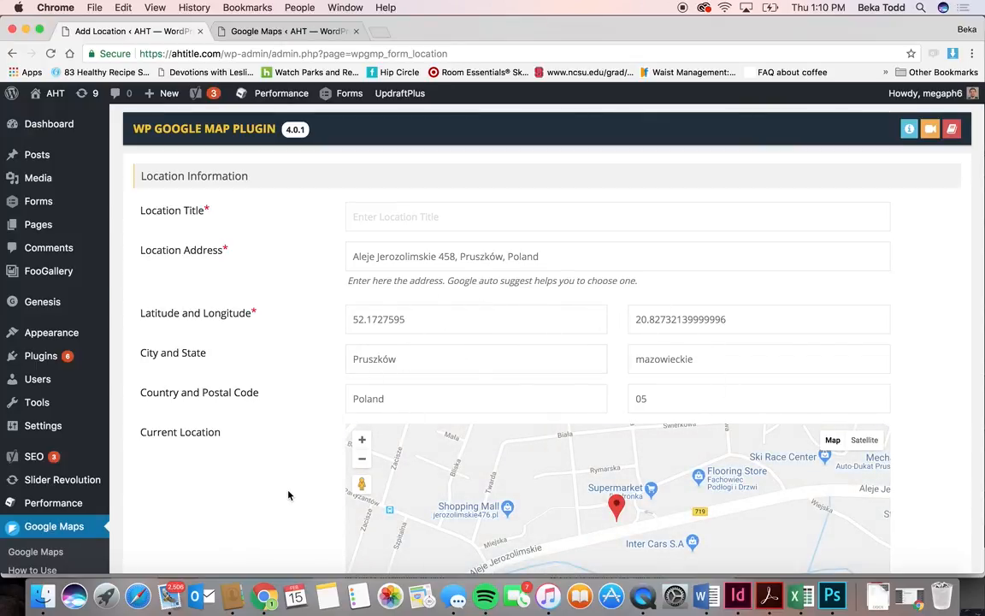
scroll(288, 495, down, 15)
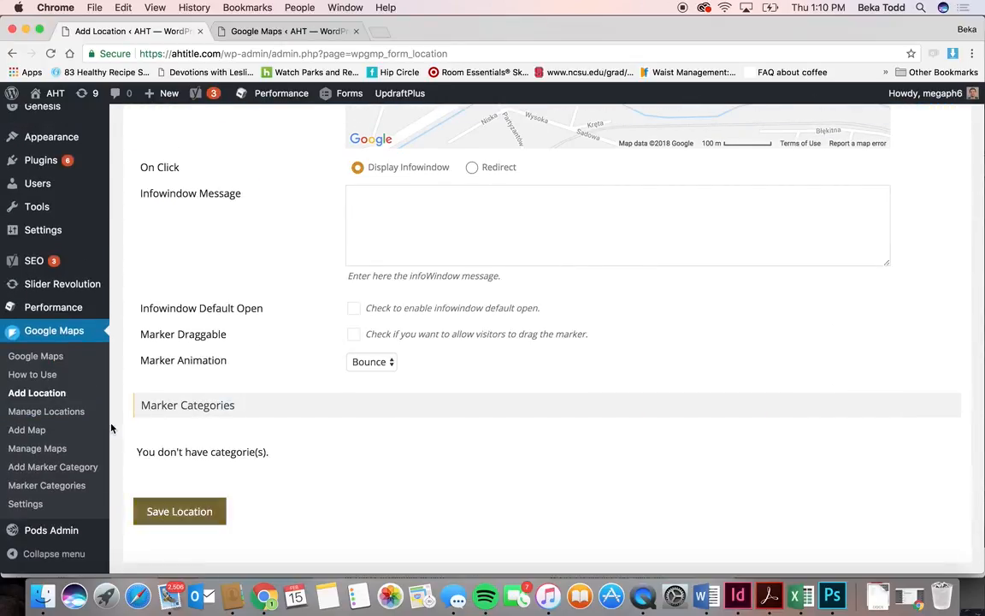
- Open the Appleby Healy Ozark map for editing and review its size, zoom, chosen location, control, marker and layer settings
click(45, 451)
mouse_move(284, 294)
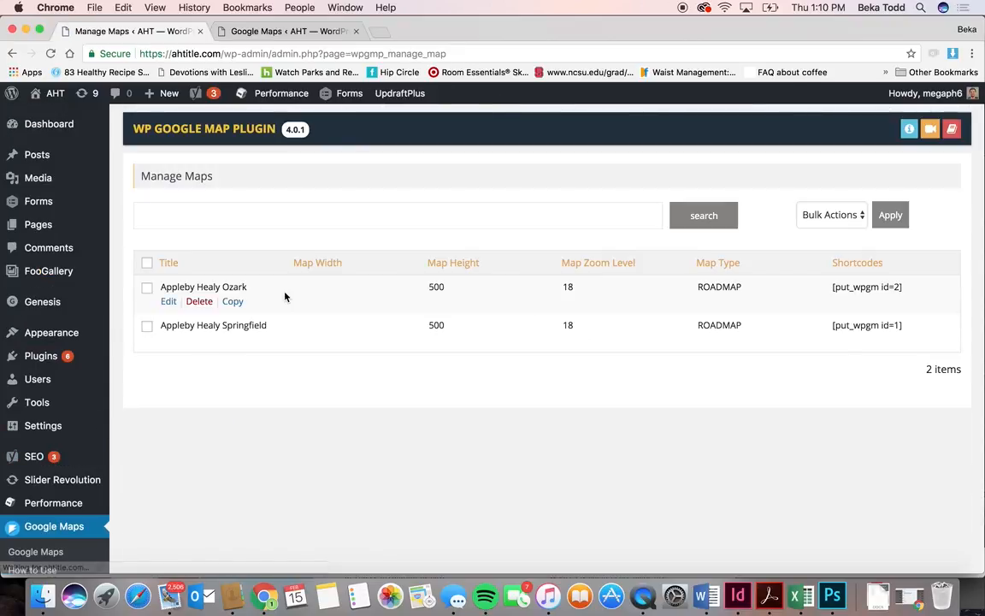
click(170, 303)
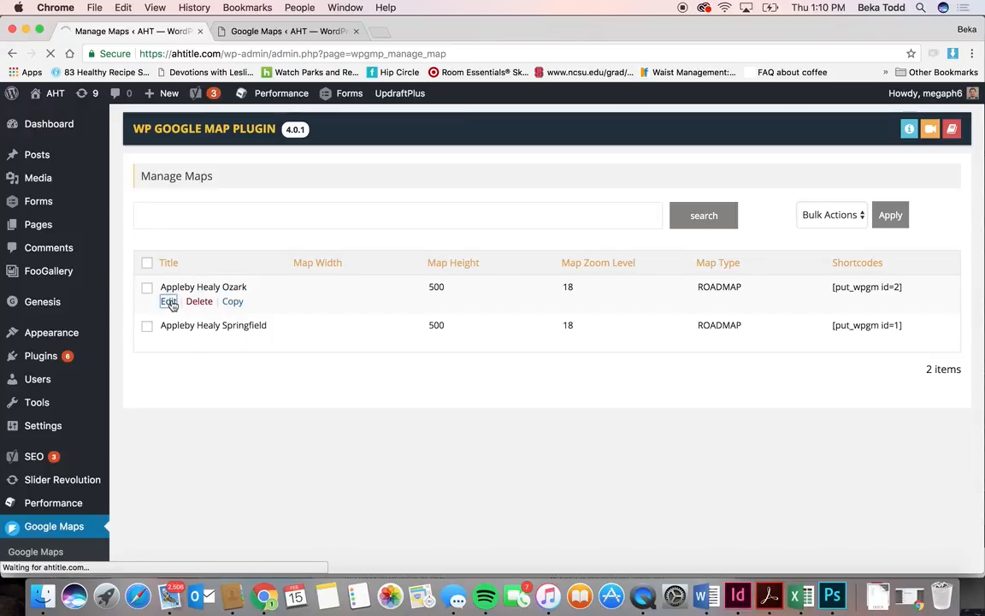
scroll(265, 309, down, 1)
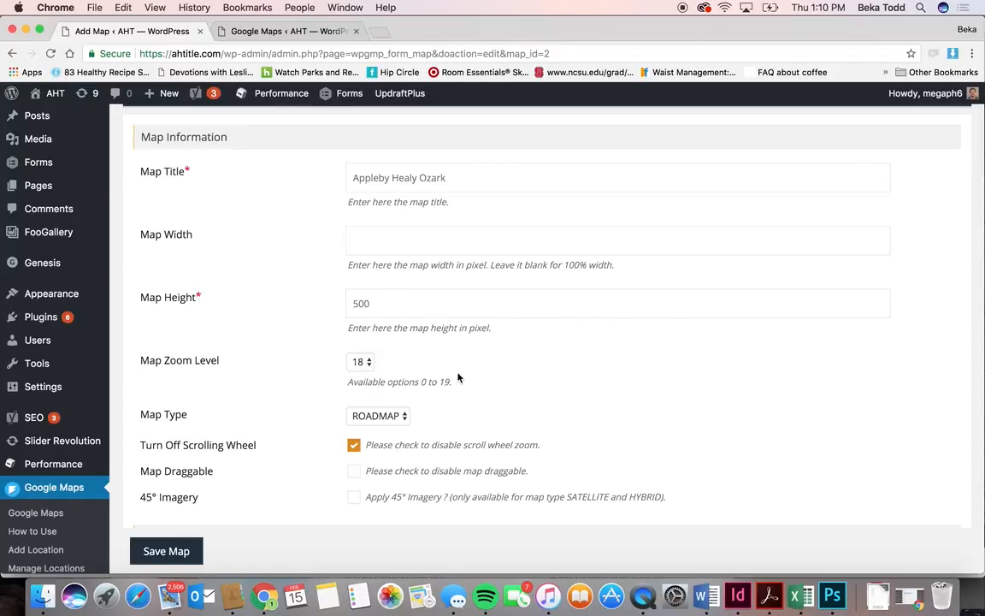
scroll(457, 377, down, 6)
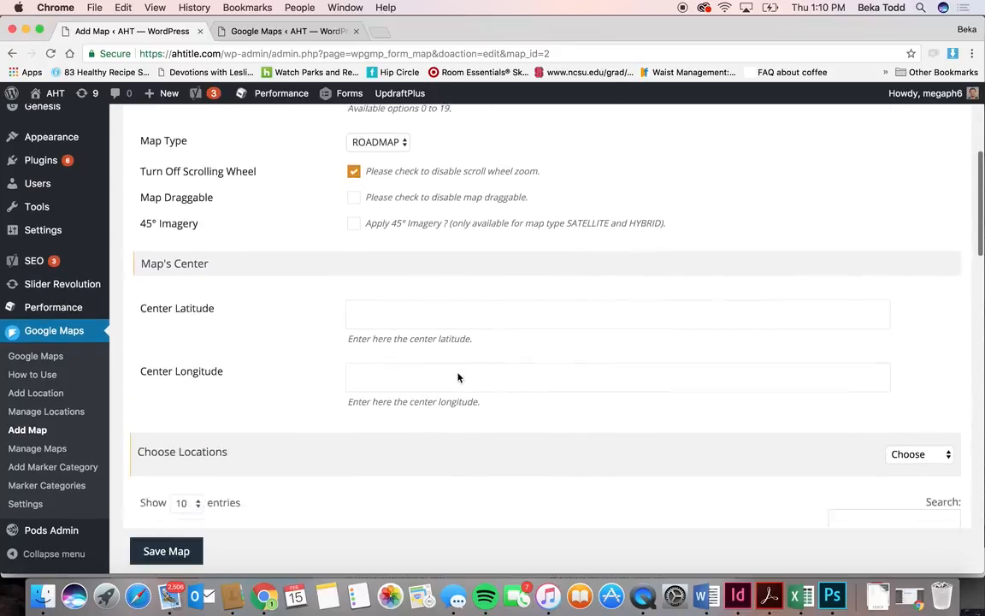
scroll(458, 377, down, 6)
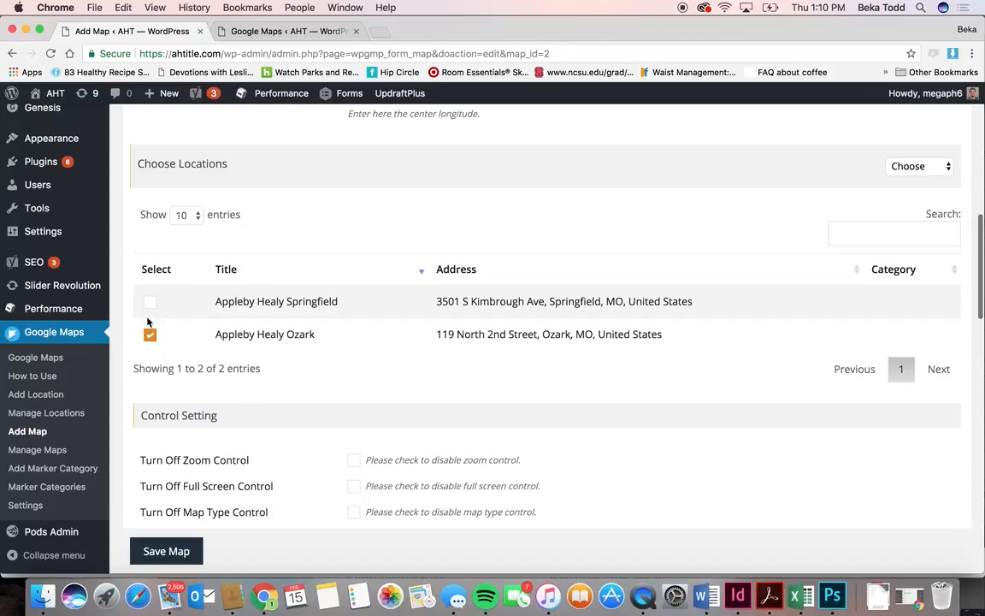
scroll(214, 394, down, 15)
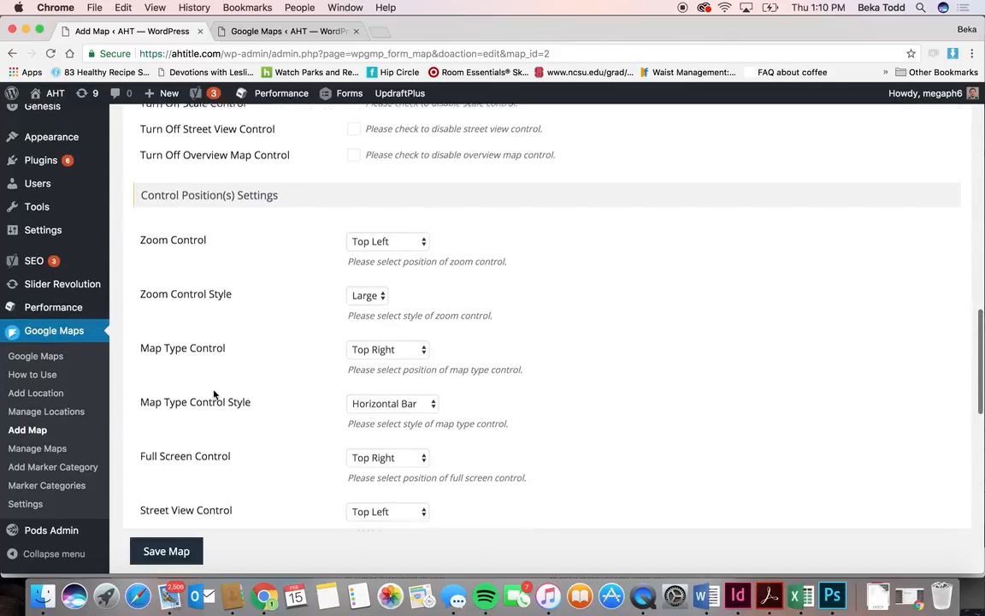
scroll(214, 395, down, 10)
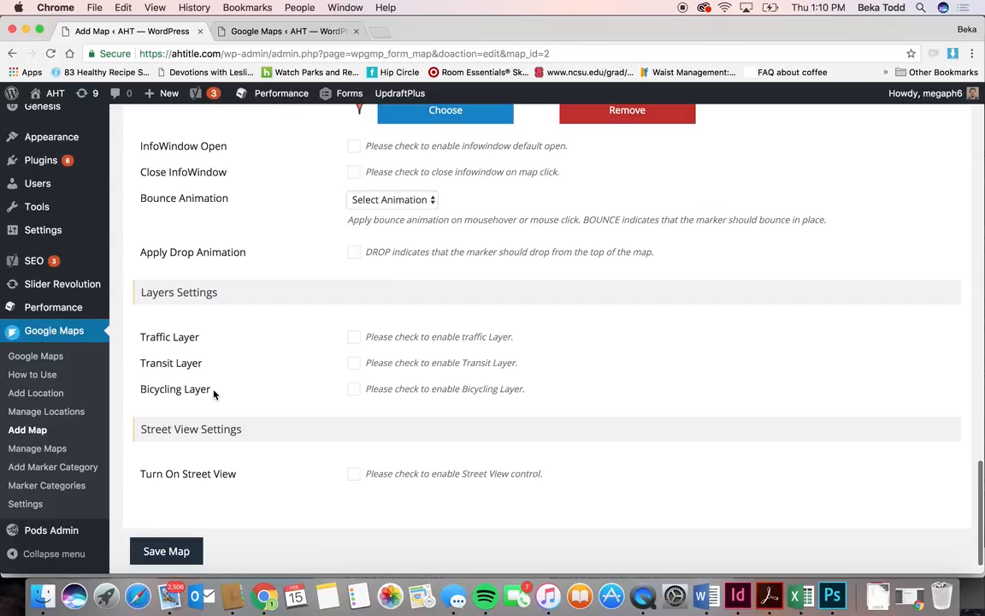
scroll(214, 394, up, 20)
- Return to the list of maps and highlight the embed shortcode of the Appleby Healy Springfield map
key(super+Left)
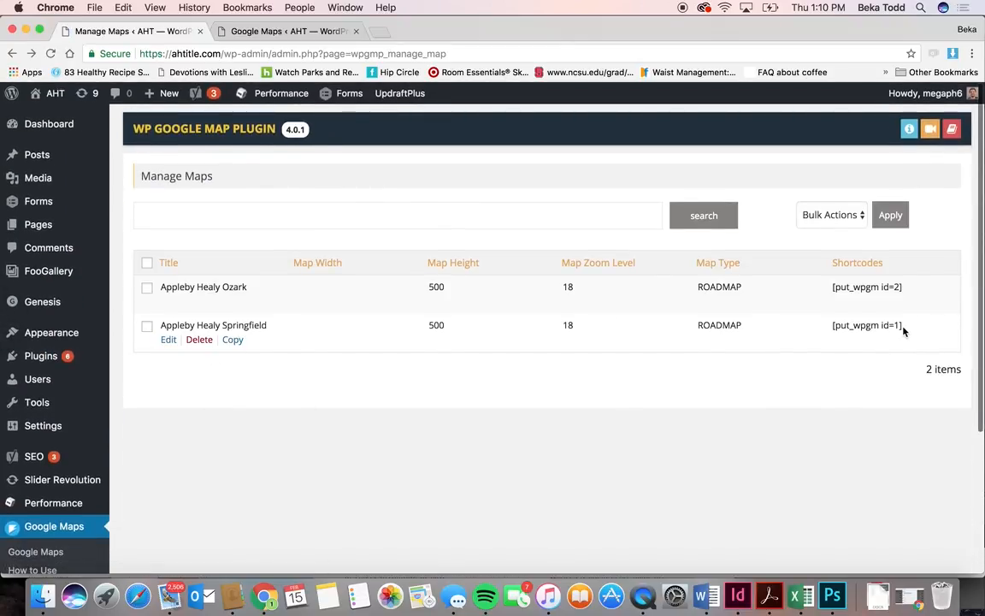
drag(905, 326, 823, 330)
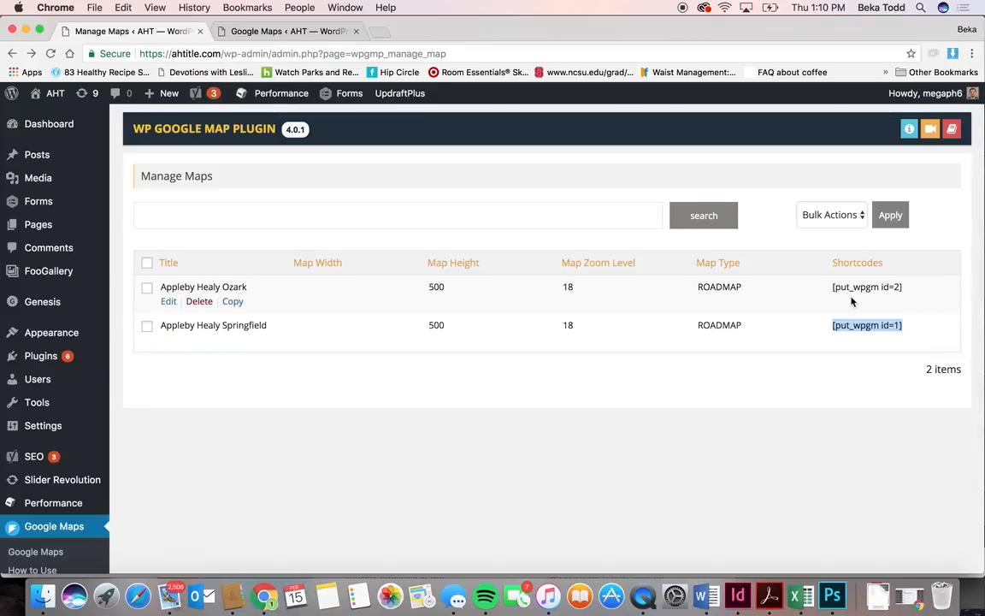
scroll(467, 355, down, 5)
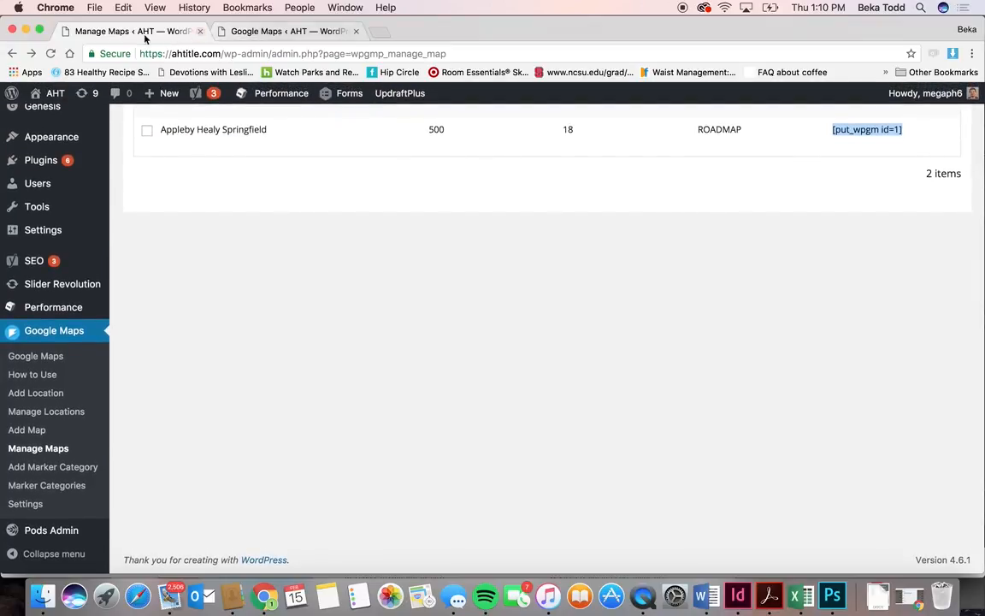
- Open the live AHT site's home page and look it over
click(50, 93)
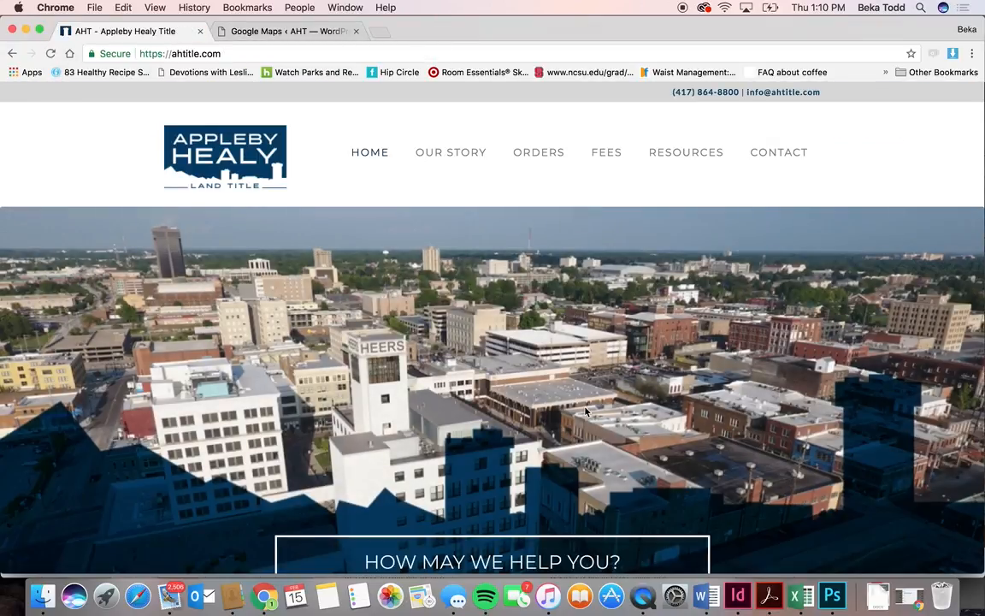
scroll(585, 411, down, 10)
scroll(585, 411, up, 10)
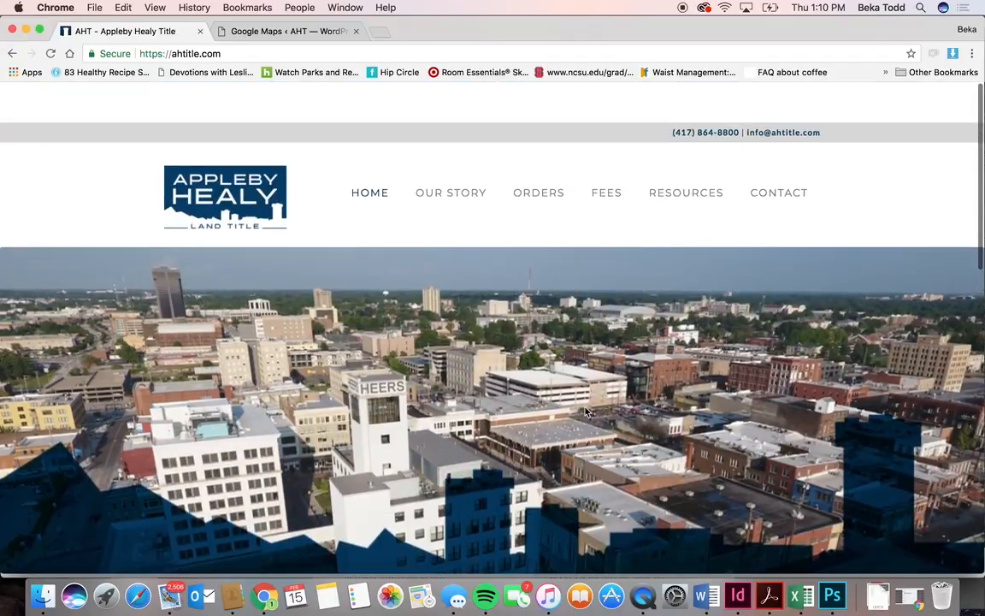